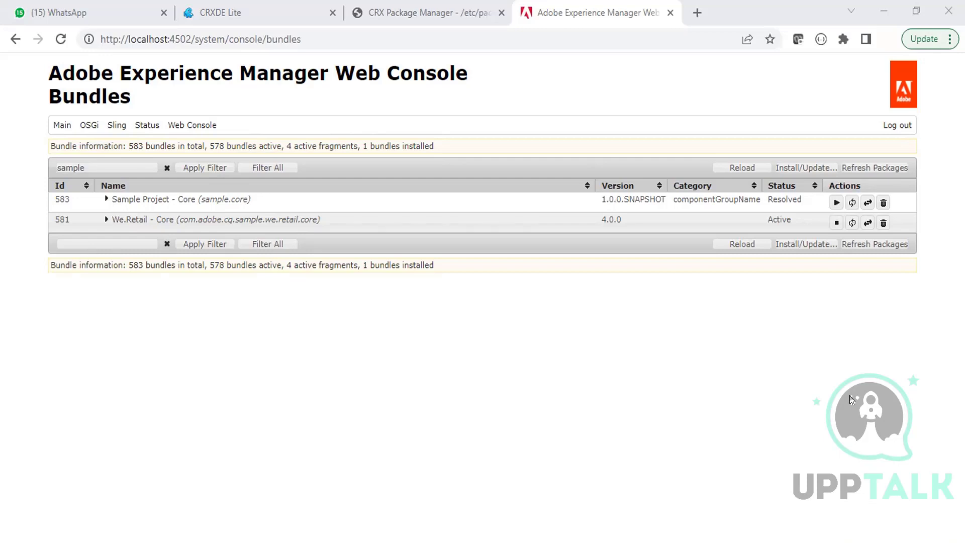
- Reload the Bundles page so all 583 bundles are listed again, unfiltered
click(542, 375)
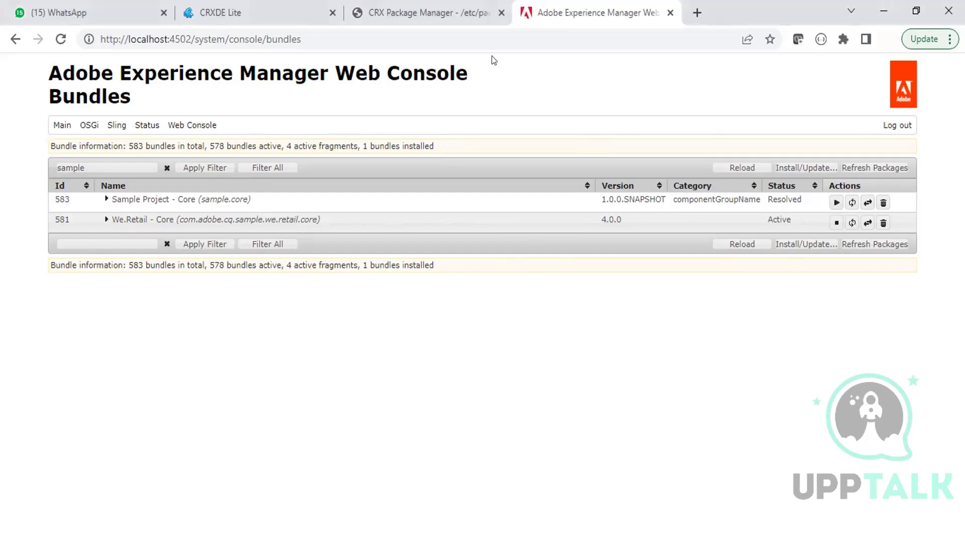
click(506, 36)
key(Return)
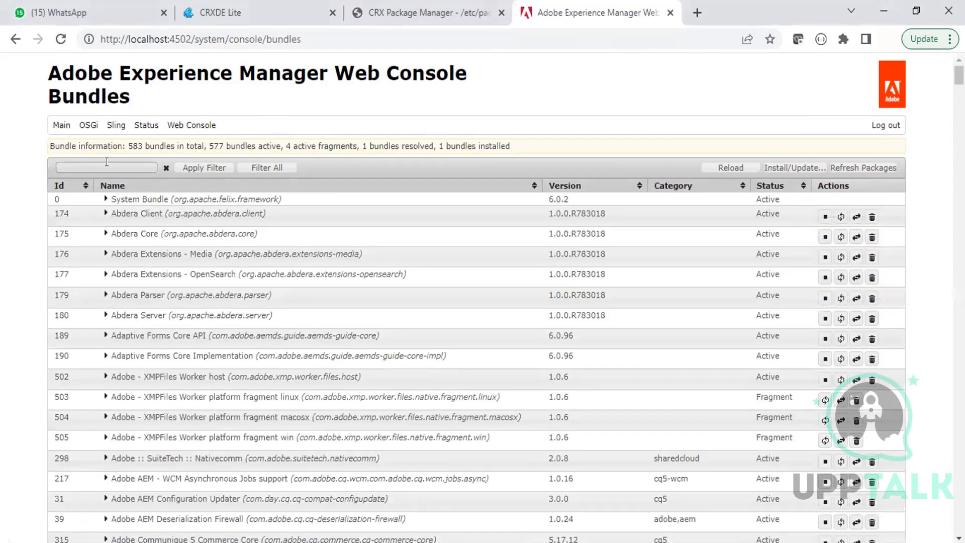
- Filter the bundles by 'sample' and start the Sample Project - Core bundle (583)
click(106, 162)
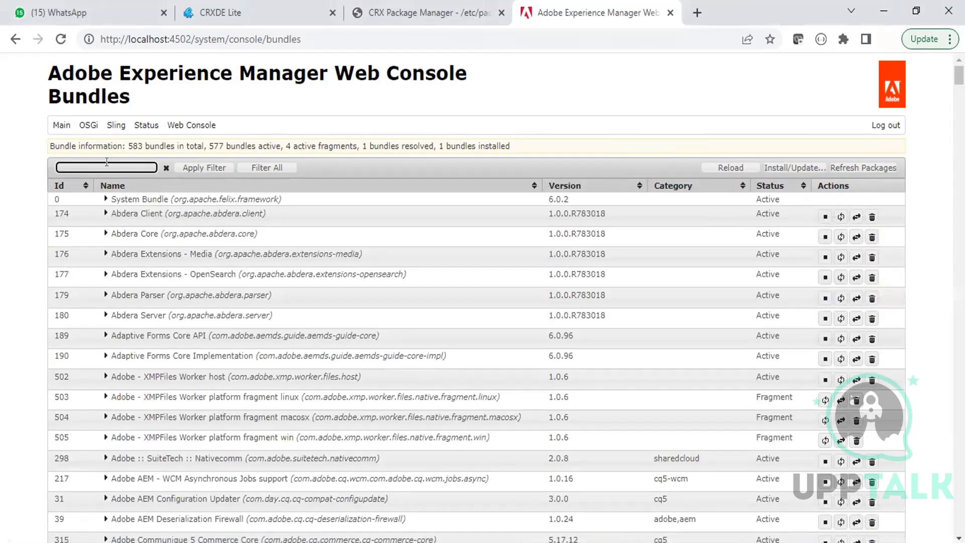
text(sample)
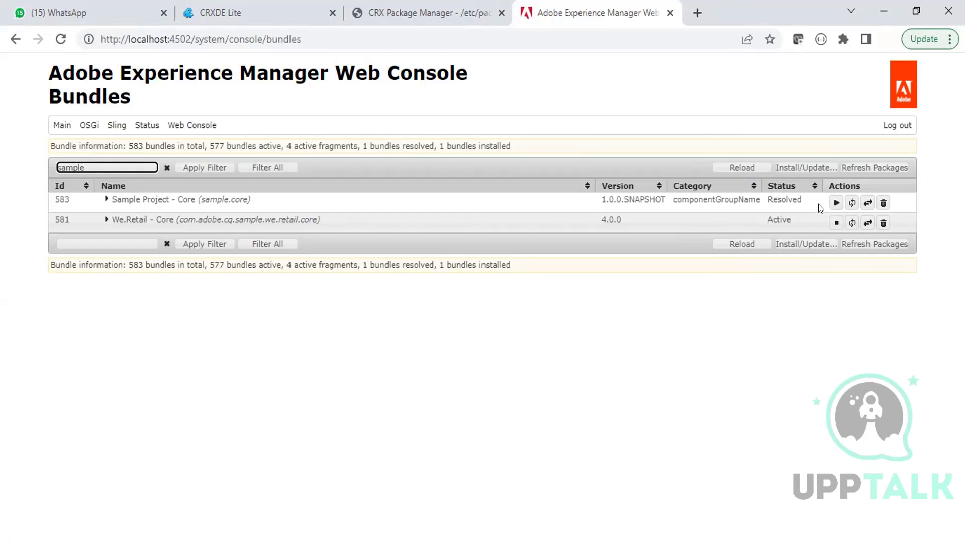
click(836, 201)
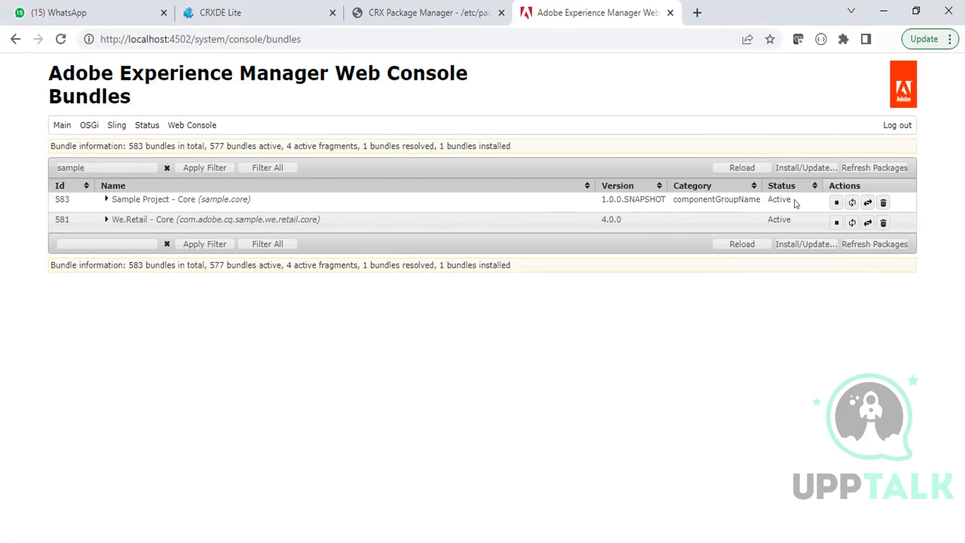
- Highlight bundle 583's new Active status, then switch to the AEM training slides
drag(793, 200, 767, 199)
click(610, 87)
key(alt+Tab)
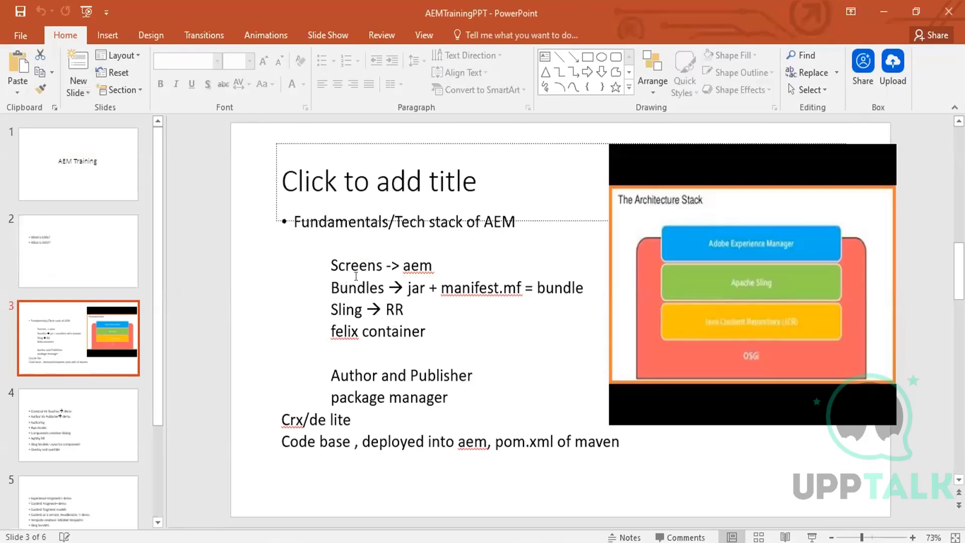
- Highlight 'Screens' and the 'Crx/de lite' line on slide 3
drag(331, 264, 381, 259)
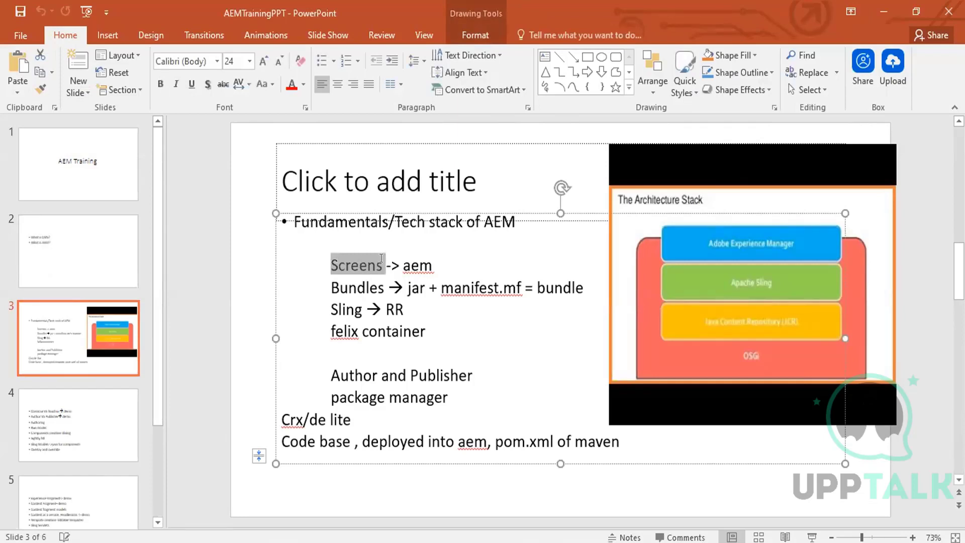
click(350, 419)
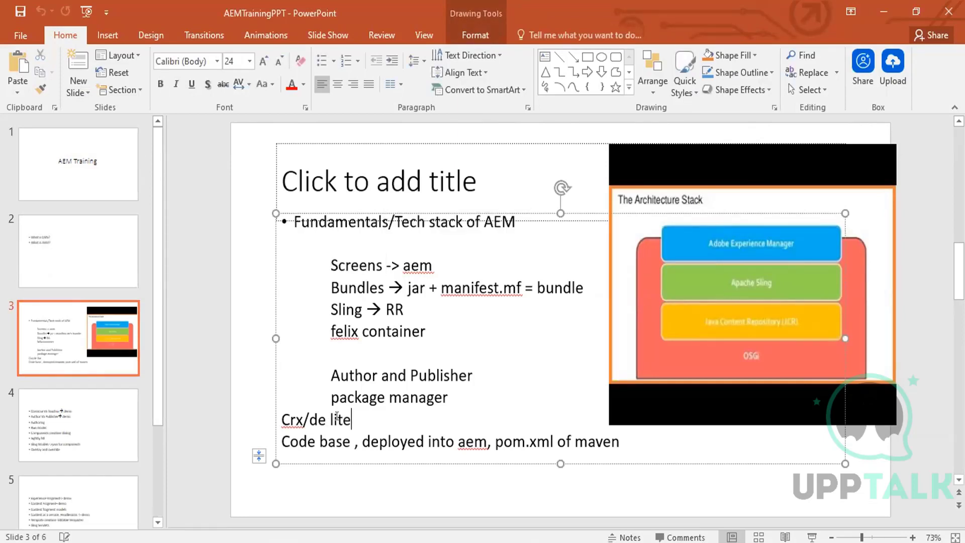
drag(352, 418, 289, 417)
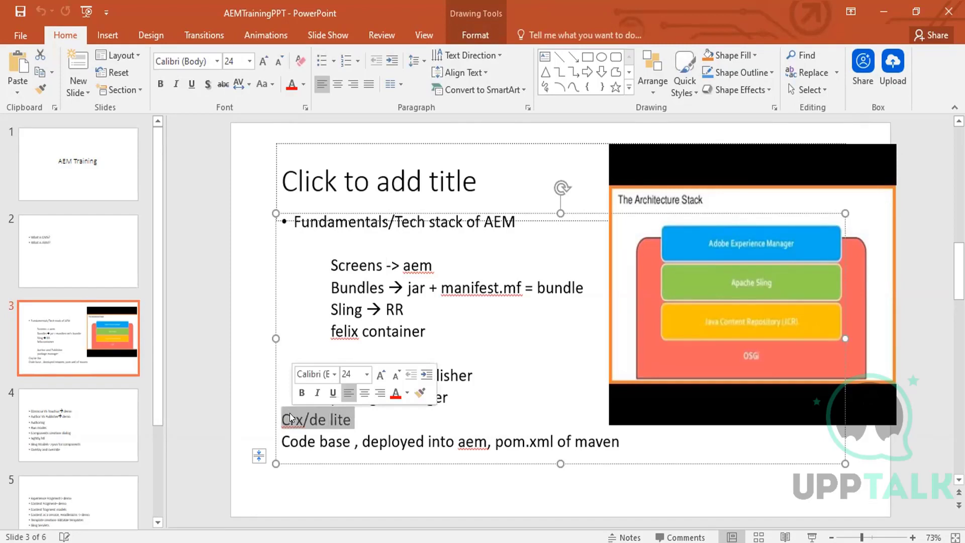
- Clear the slide highlight and return to the AEM Web Console Bundles page
key(alt)
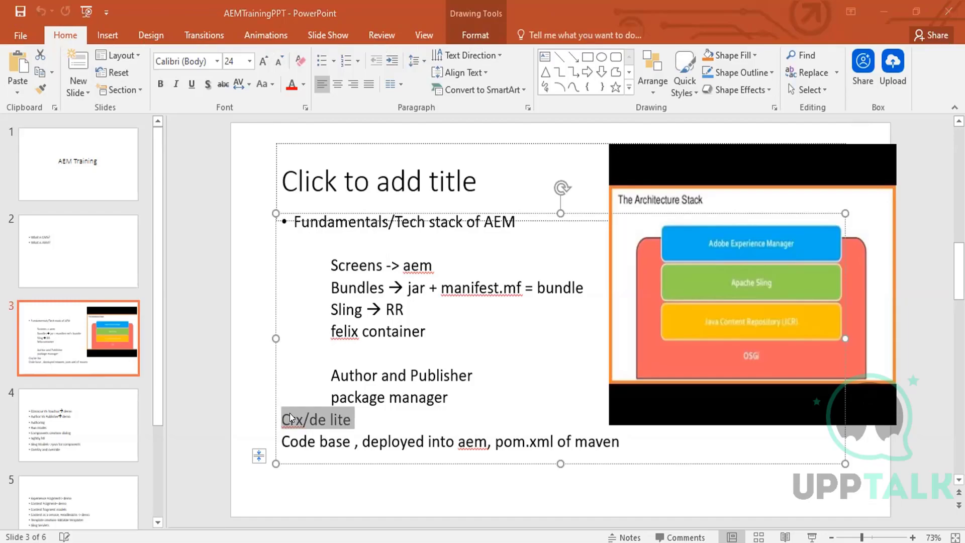
key(alt+Tab)
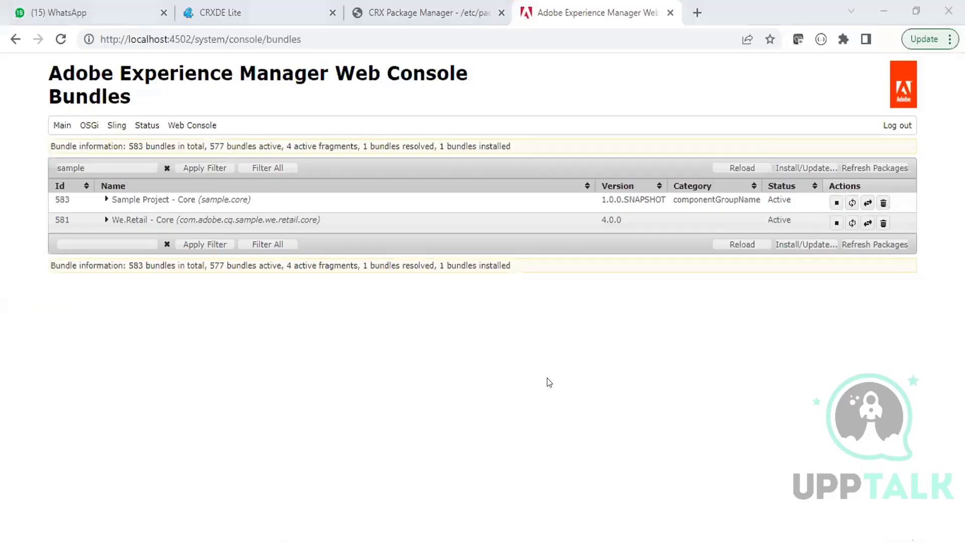
key(alt+Tab)
click(413, 329)
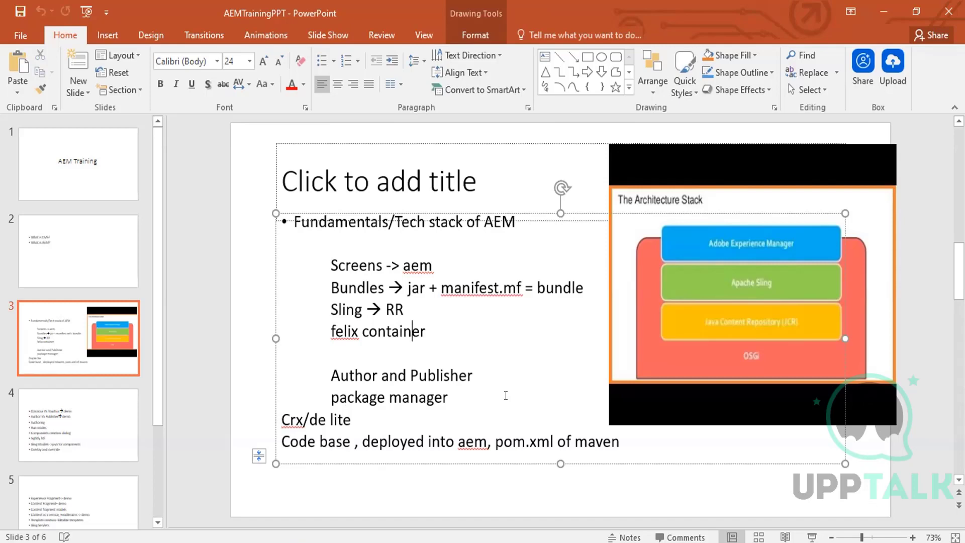
key(alt+Tab)
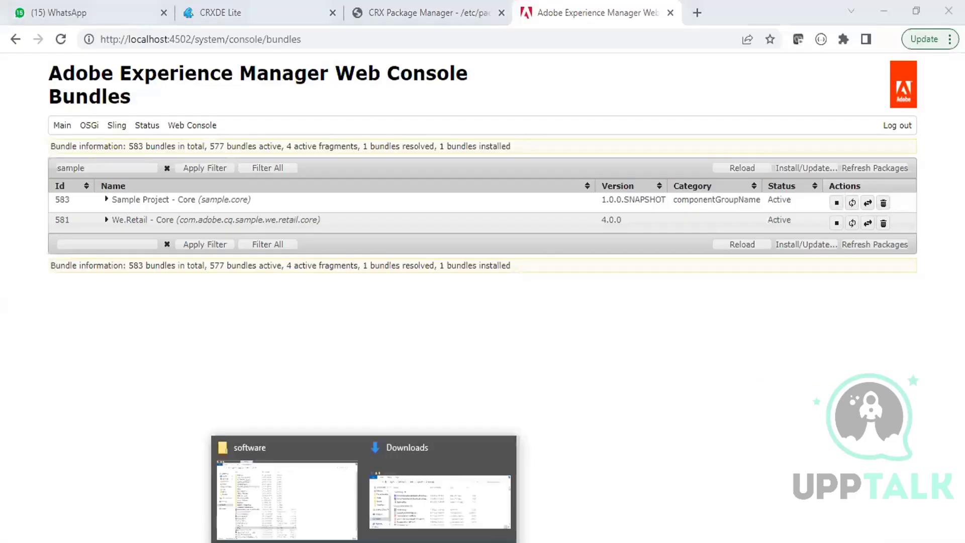
- Navigate from the AEM folder through code, codebase and sample into the core module folder
mouse_move(286, 498)
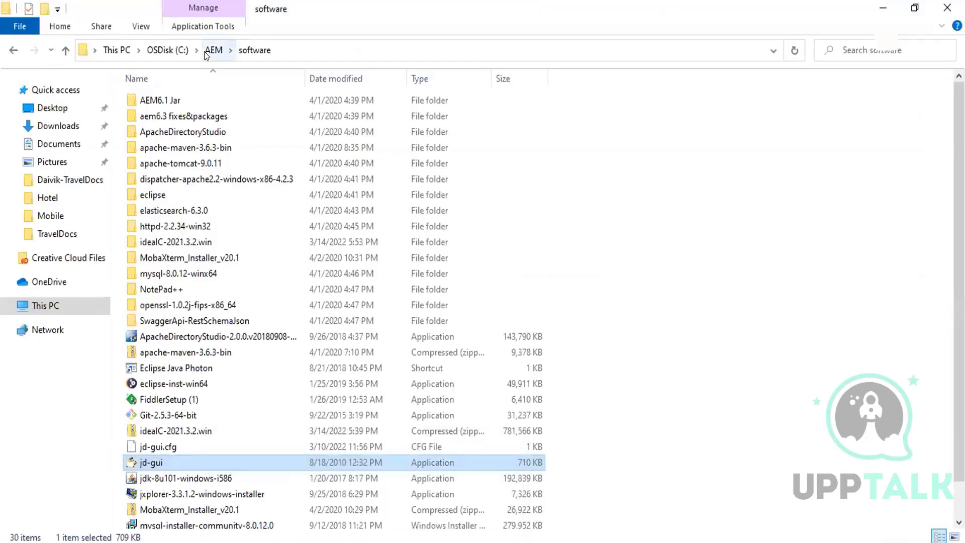
click(206, 50)
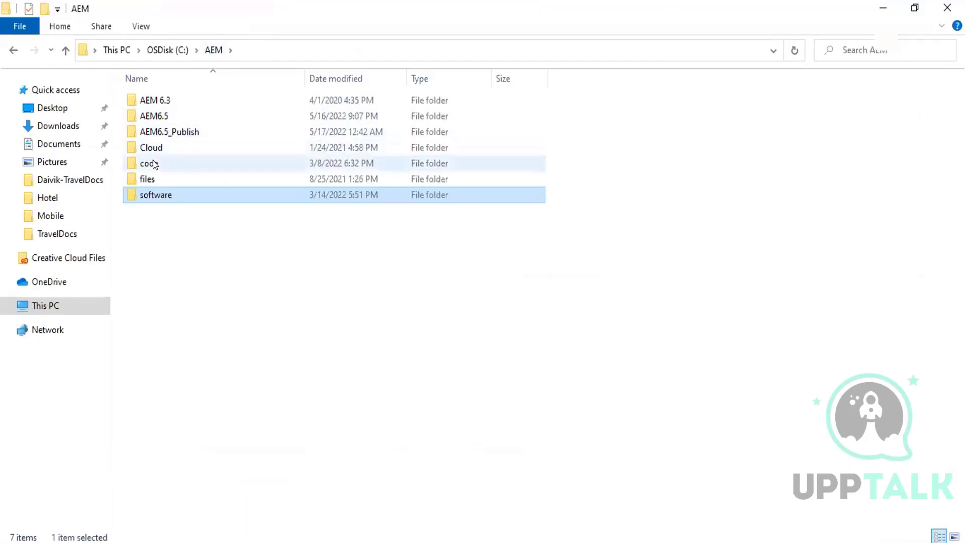
double_click(150, 163)
click(159, 134)
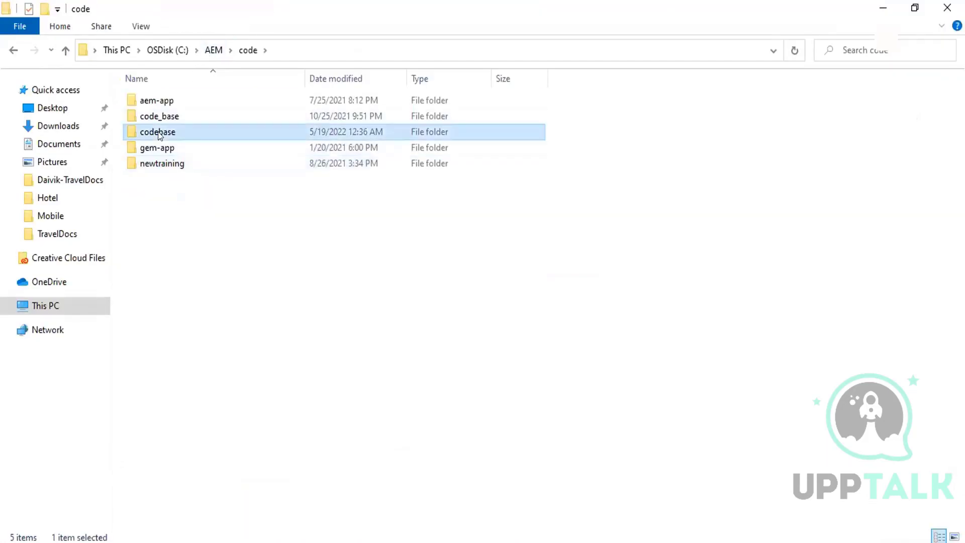
double_click(159, 134)
click(160, 102)
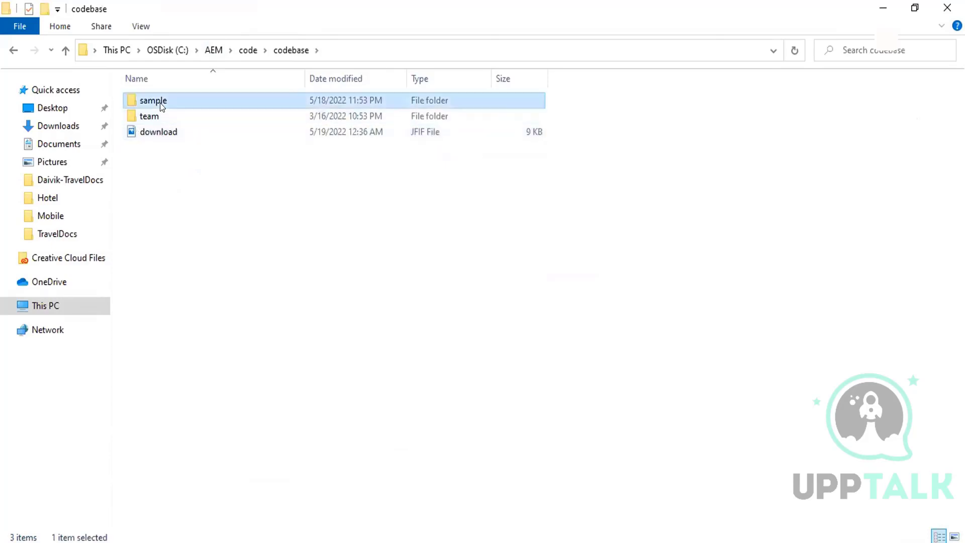
double_click(160, 102)
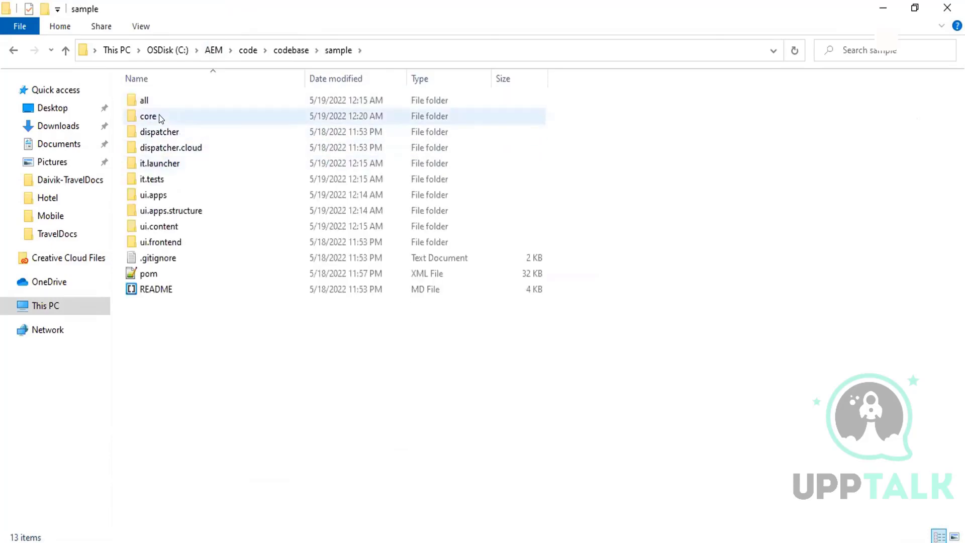
double_click(161, 118)
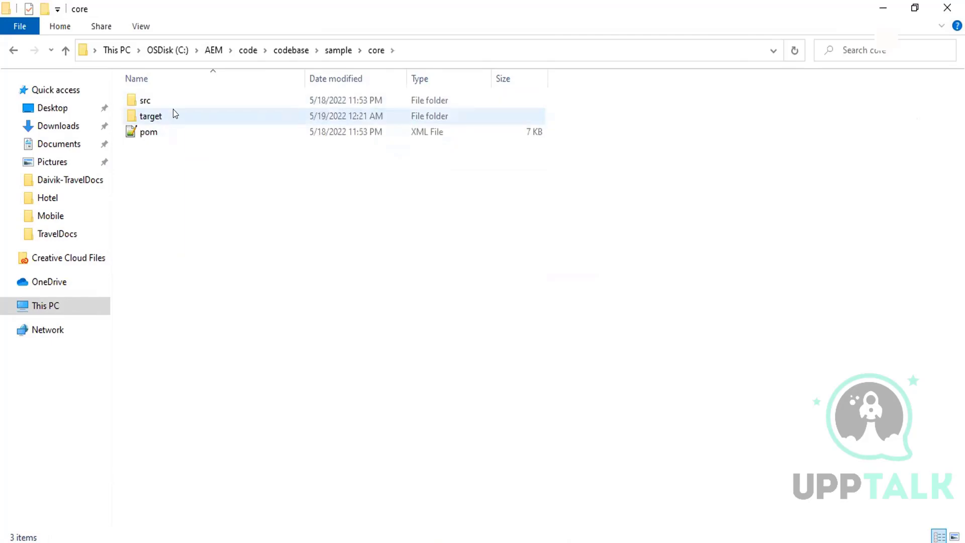
- Open the target folder, select sample.core-1.0-SNAPSHOT.jar, and return to the training slides
double_click(171, 115)
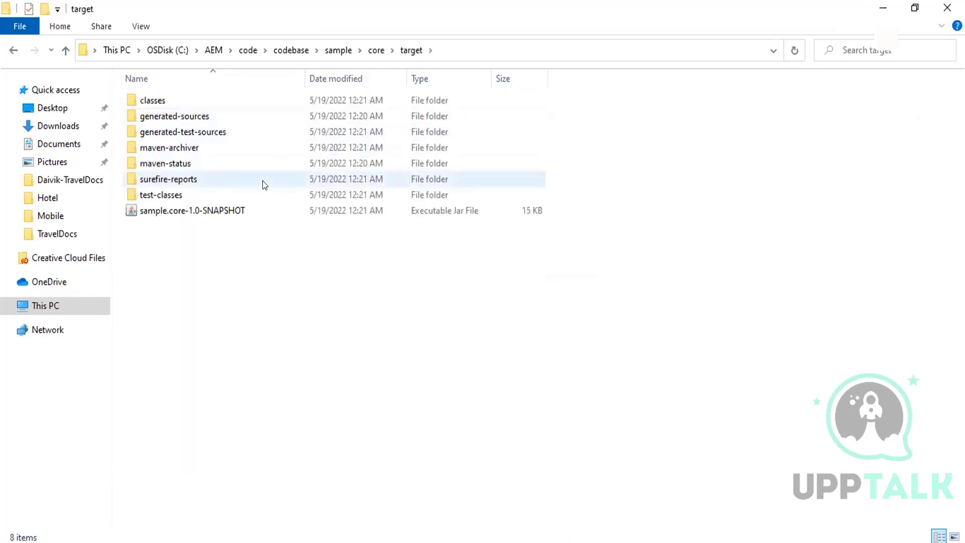
click(209, 211)
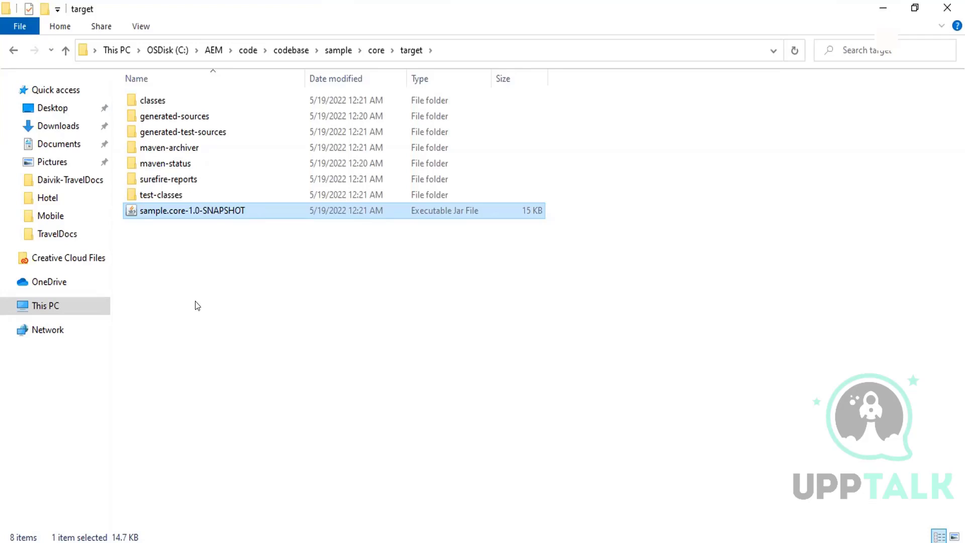
key(alt+Tab)
key(alt+Tab)
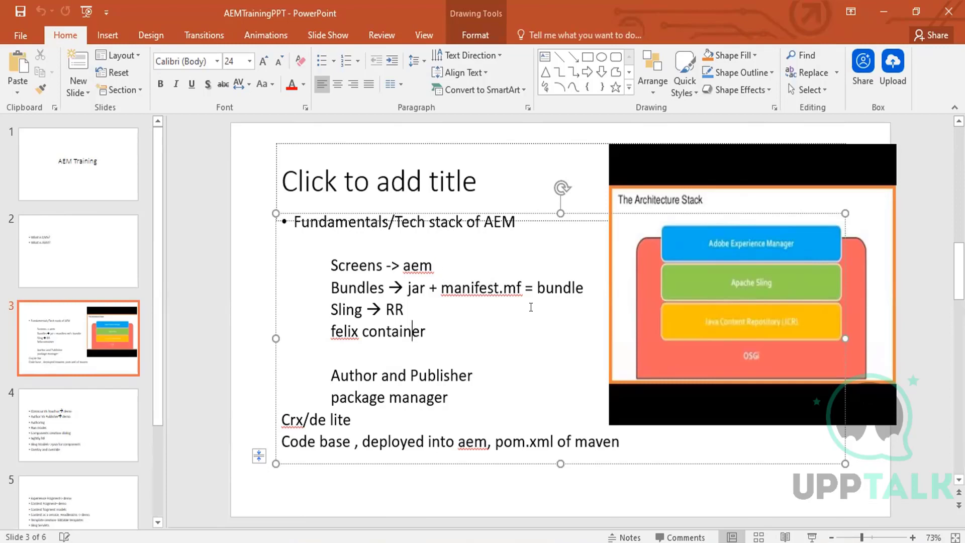
- Leave slide 3 for the empty Java Decompiler window
key(alt+Tab)
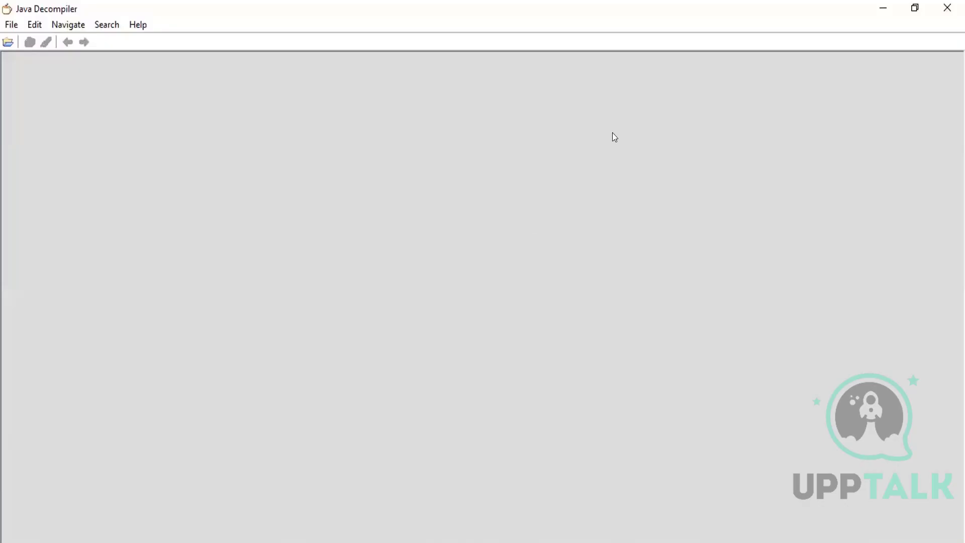
- Drop sample.core-1.0-SNAPSHOT.jar into Java Decompiler and expand META-INF to show MANIFEST.MF
click(879, 8)
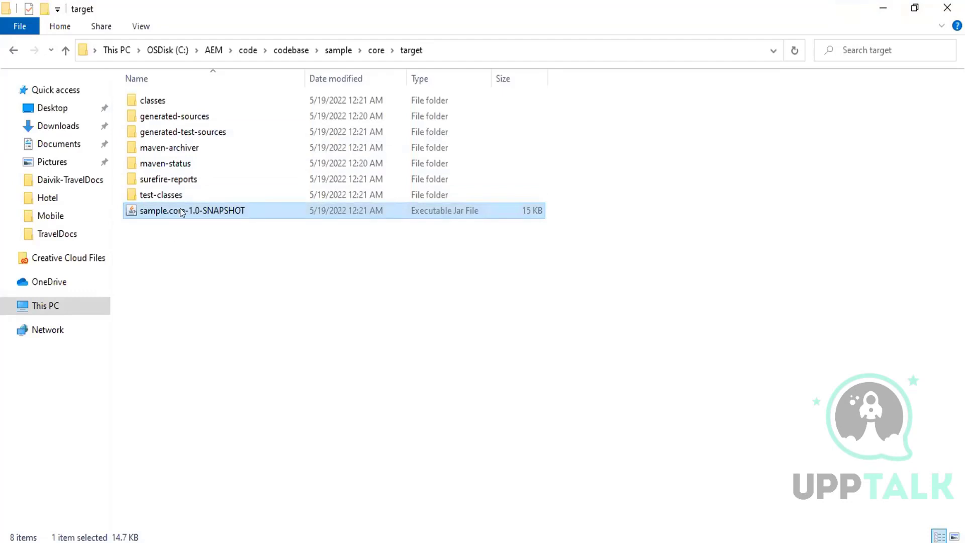
drag(180, 208, 116, 197)
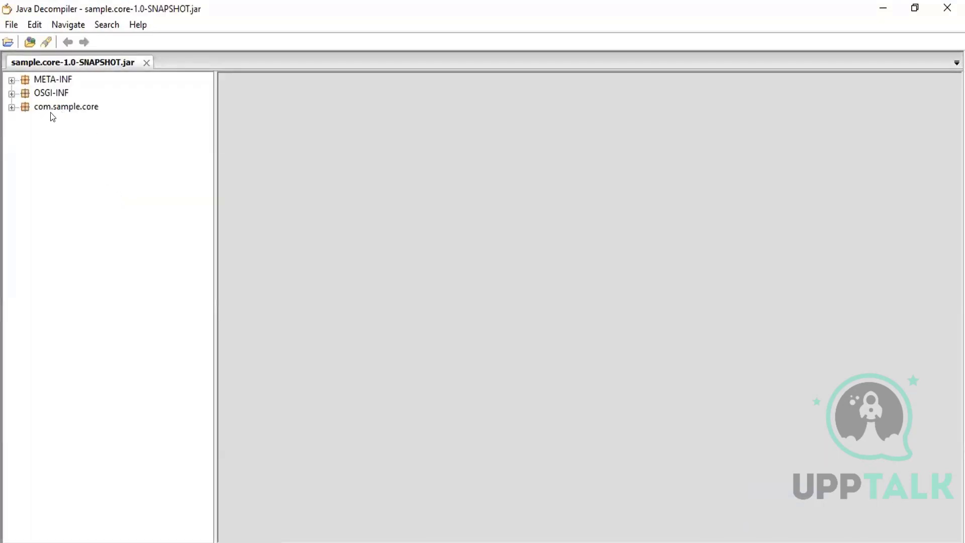
click(12, 80)
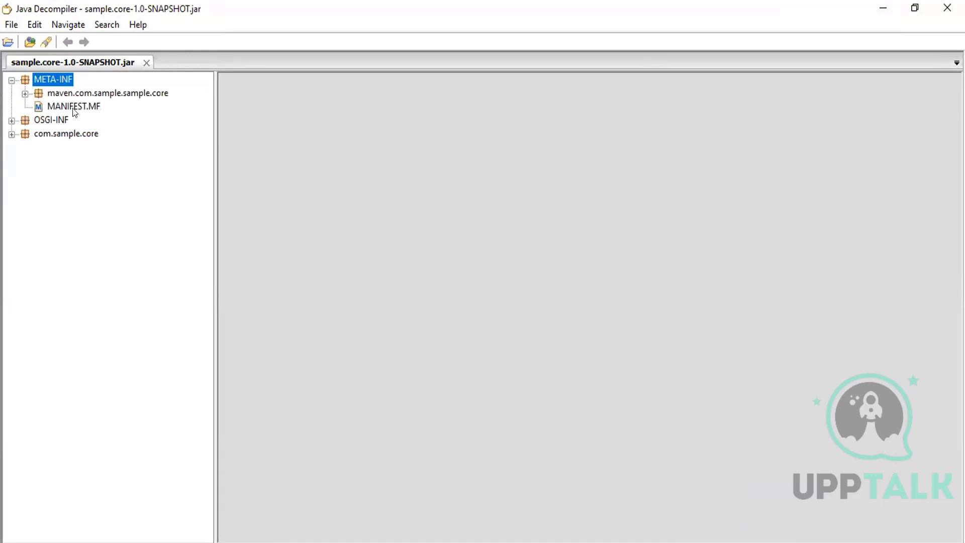
- Open MANIFEST.MF and highlight its Export-Package and Import-Package headers
click(74, 109)
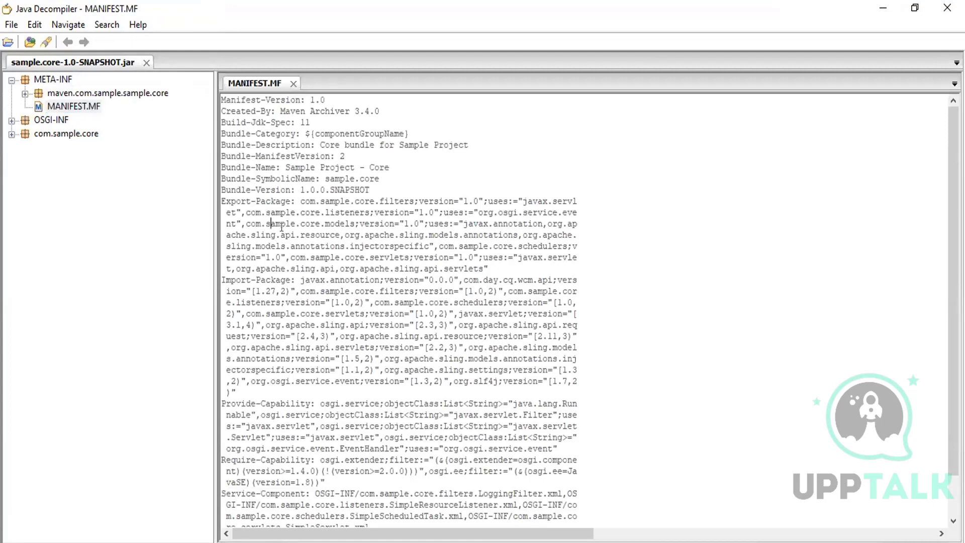
drag(268, 215, 345, 279)
click(345, 279)
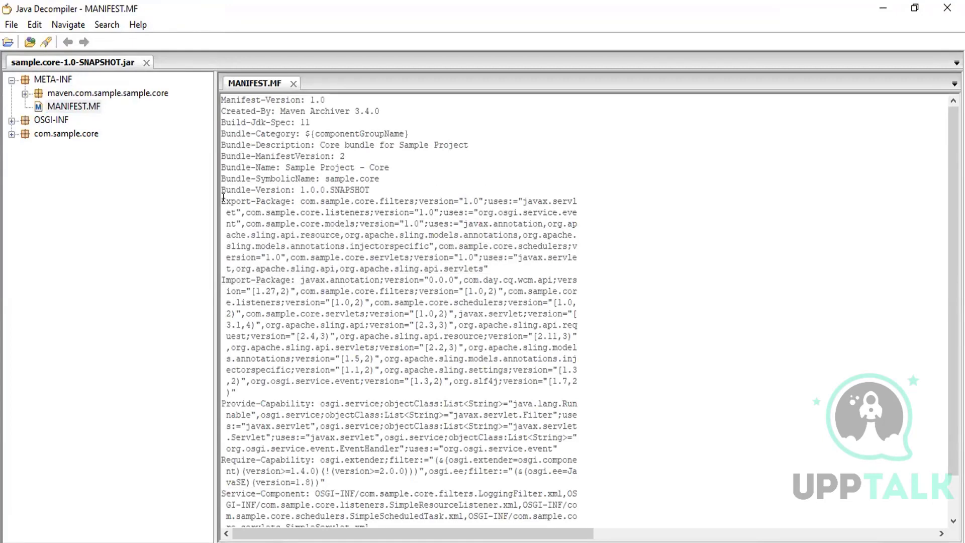
drag(224, 192, 301, 191)
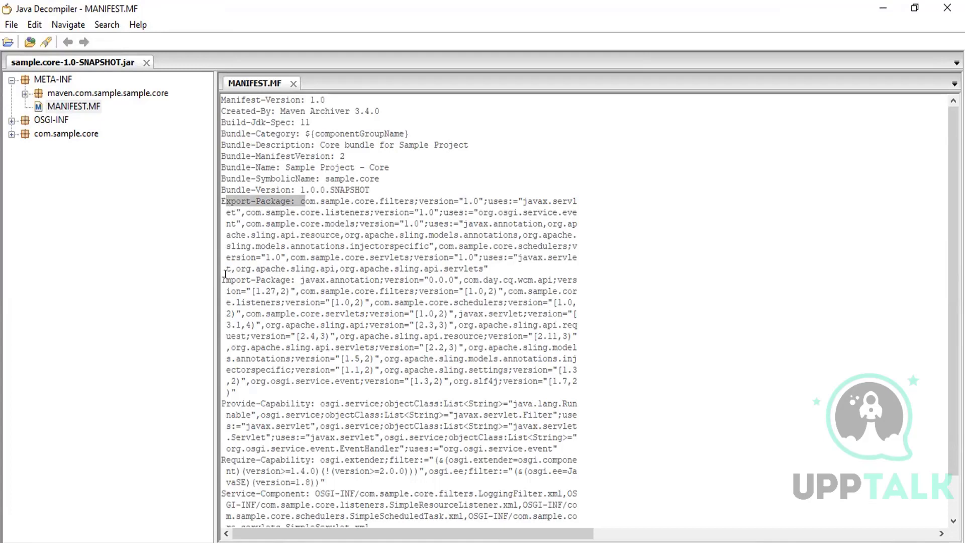
drag(225, 273, 277, 275)
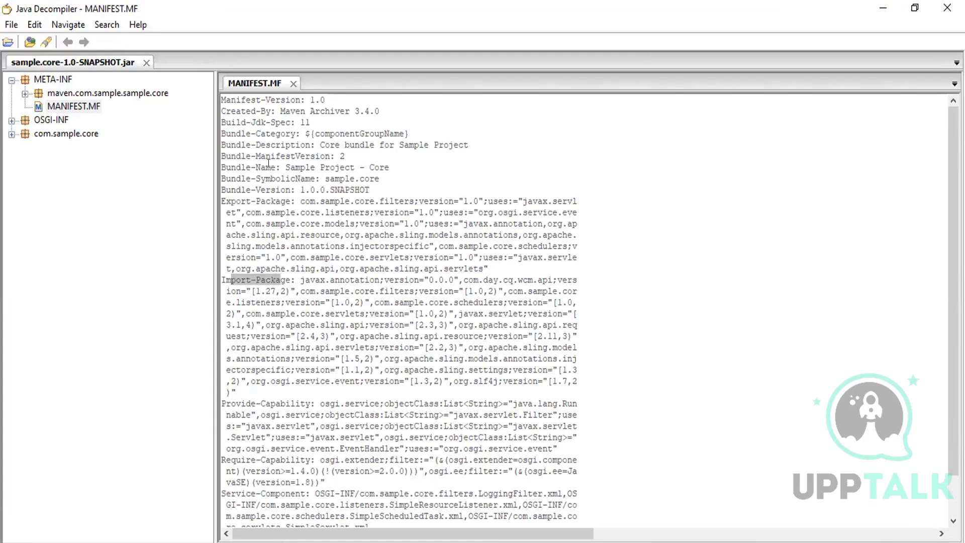
- Highlight the Created-By through Bundle-SymbolicName lines, read to the end, and minimise the decompiler
drag(232, 141, 300, 188)
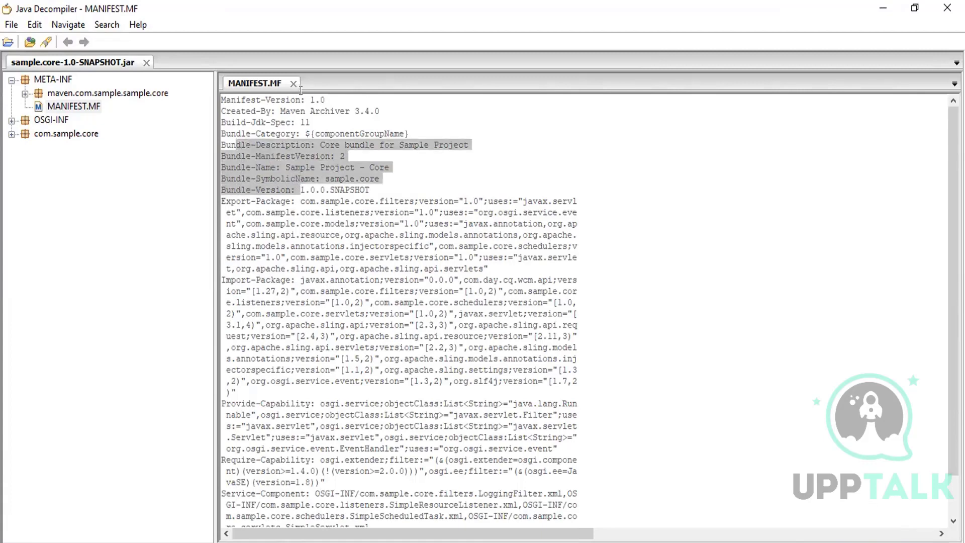
drag(305, 122, 390, 133)
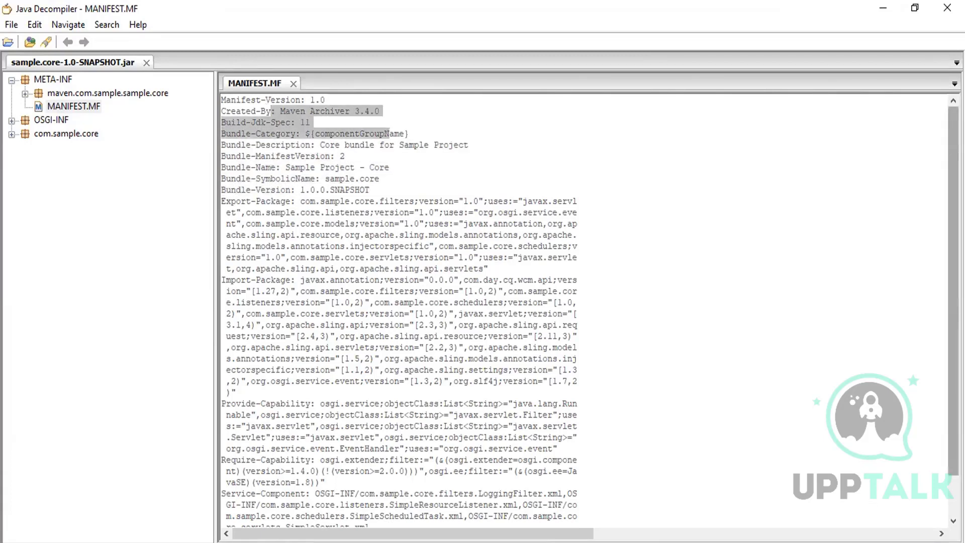
scroll(389, 133, down, 3)
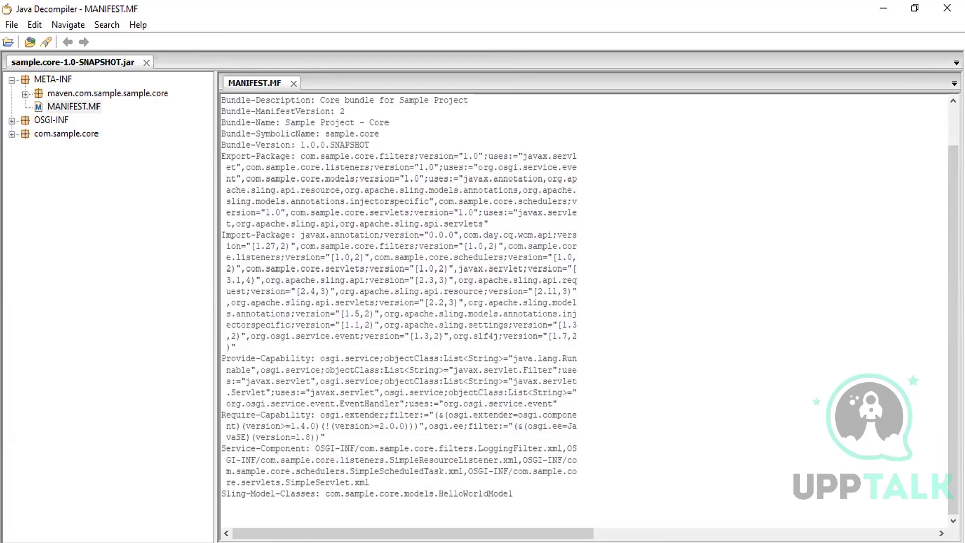
click(884, 14)
key(alt+Tab)
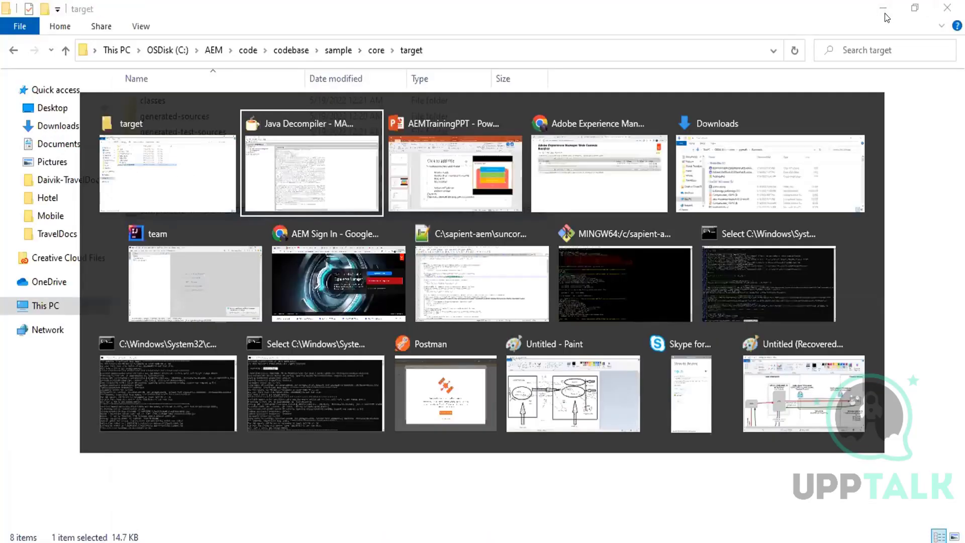
- Bring back the Bundles page showing Sample Project - Core 1.0.0.SNAPSHOT as Active
key(Tab)
key(Tab)
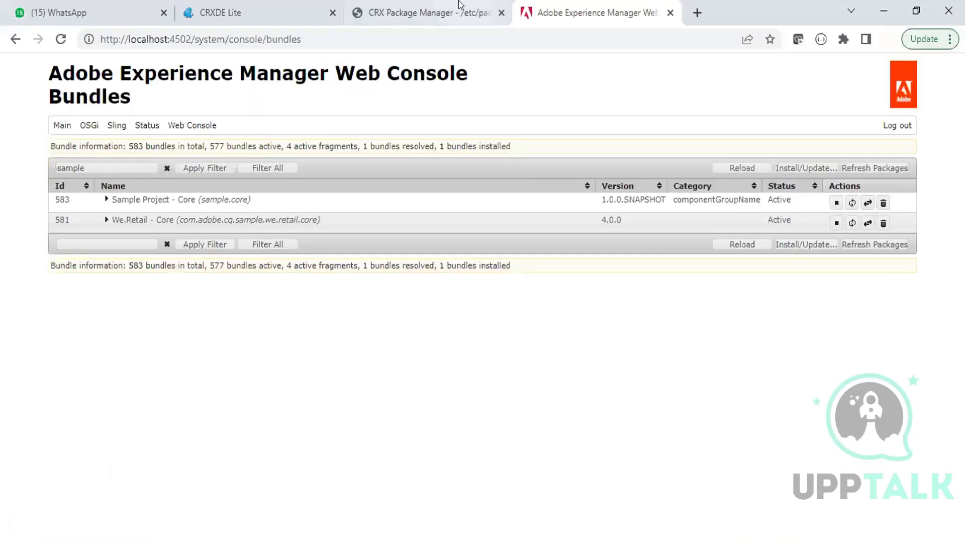
mouse_move(199, 126)
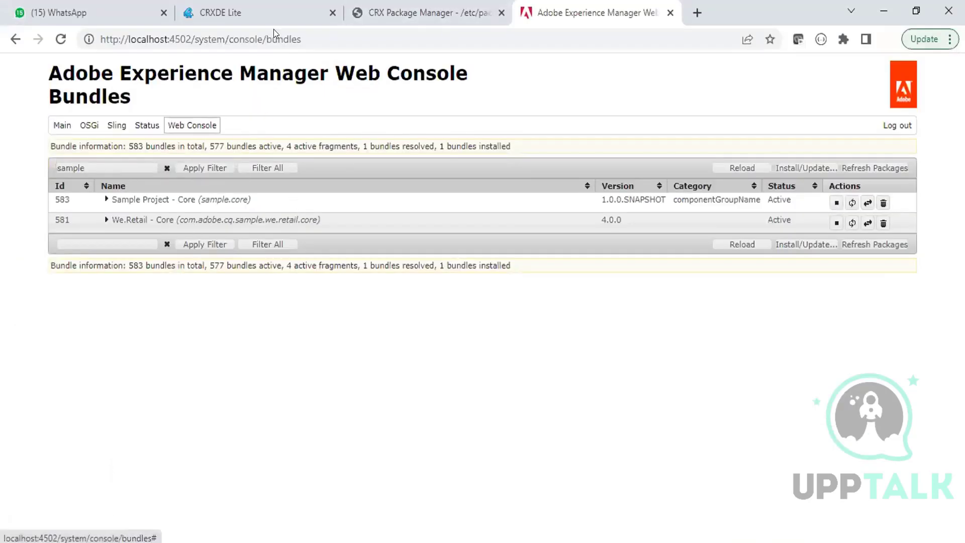
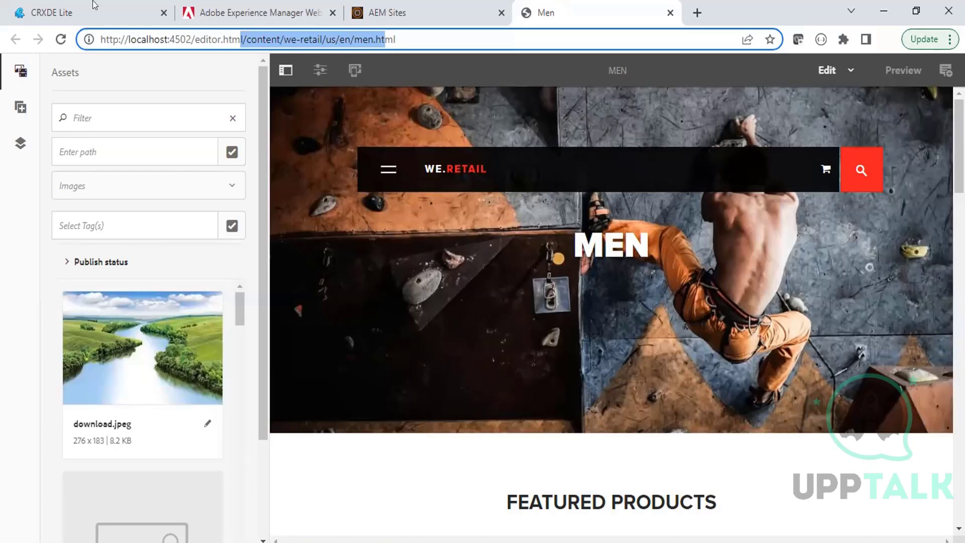
- Select the /content/we-retail/us/en/men path in the Men page editor's address
drag(95, 6, 338, 6)
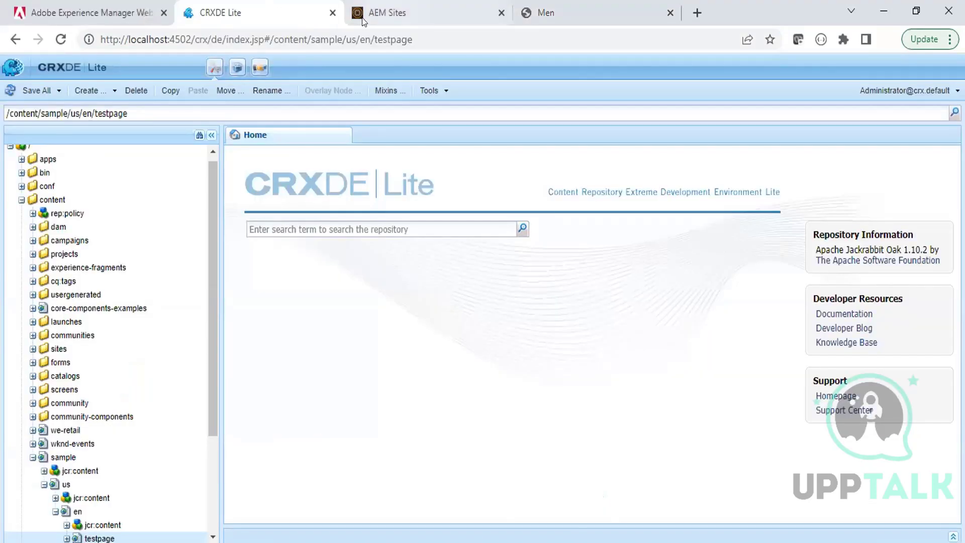
click(596, 8)
drag(276, 25, 237, 34)
drag(355, 35, 369, 37)
key(ctrl+c)
- Paste the men path into CRXDE Lite's path field to locate the node, and compare it with the Men editor
click(318, 10)
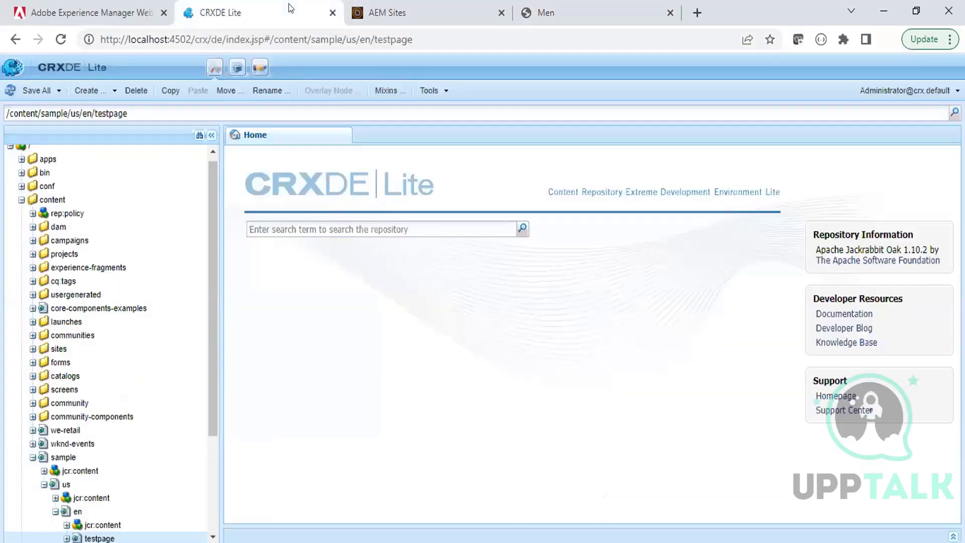
triple_click(282, 109)
key(ctrl+v)
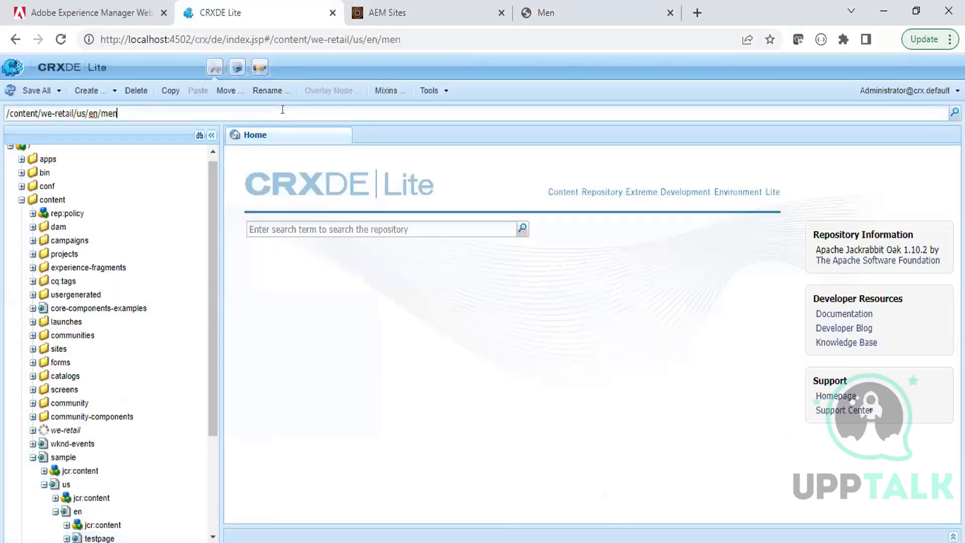
key(Return)
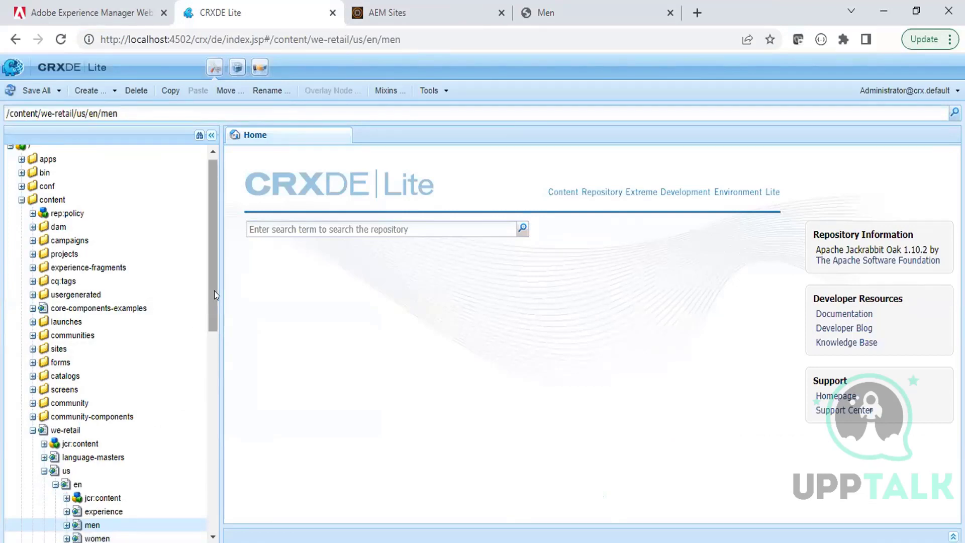
drag(214, 297, 214, 332)
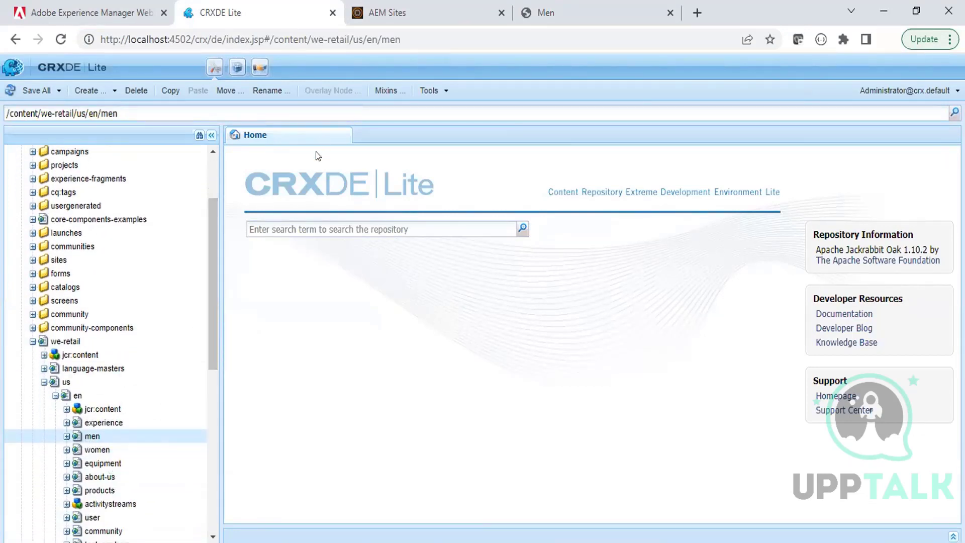
click(580, 9)
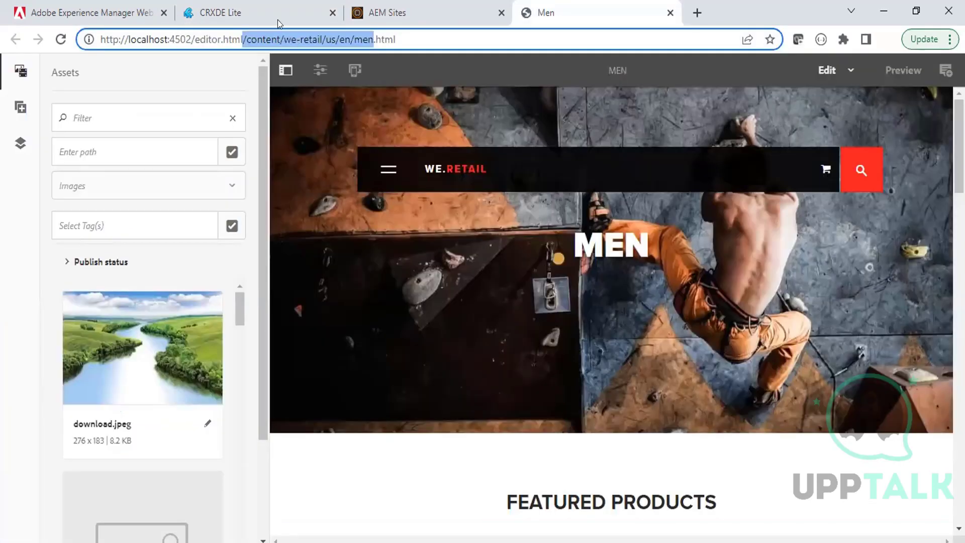
click(272, 17)
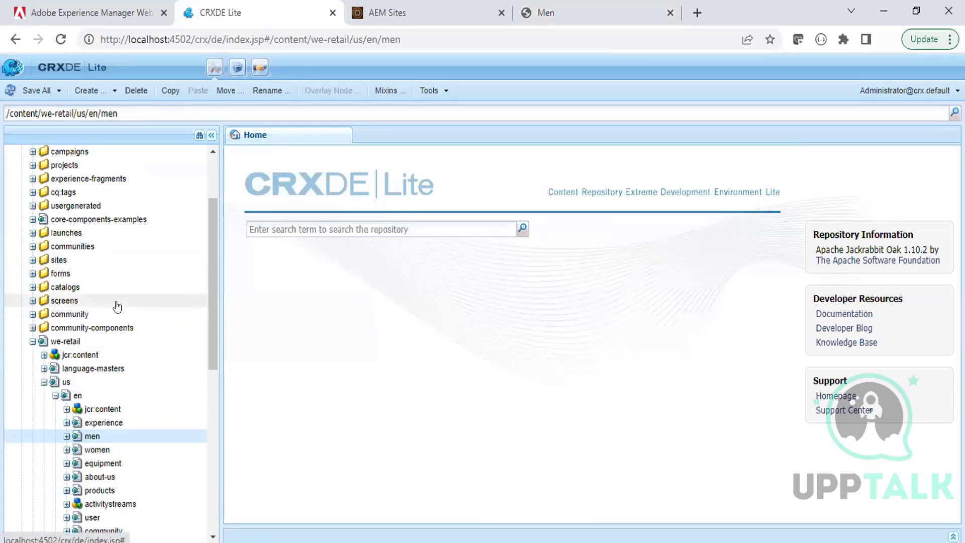
click(578, 10)
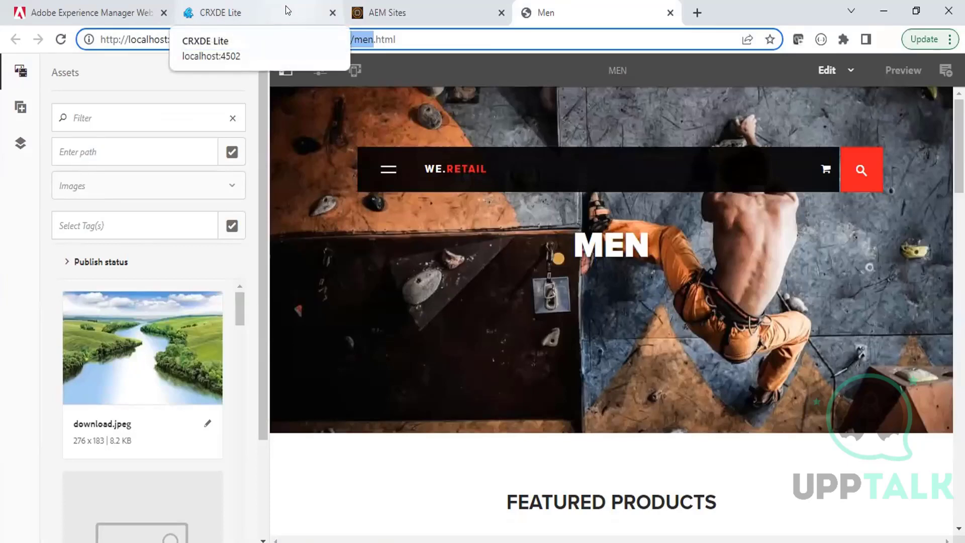
key(alt+Tab)
key(alt+Tab)
key(alt+Tab)
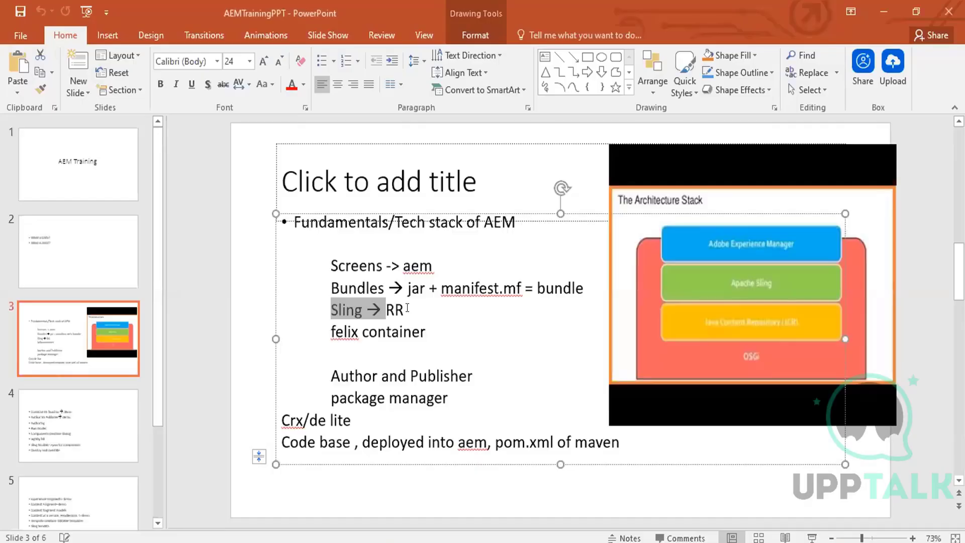
click(398, 308)
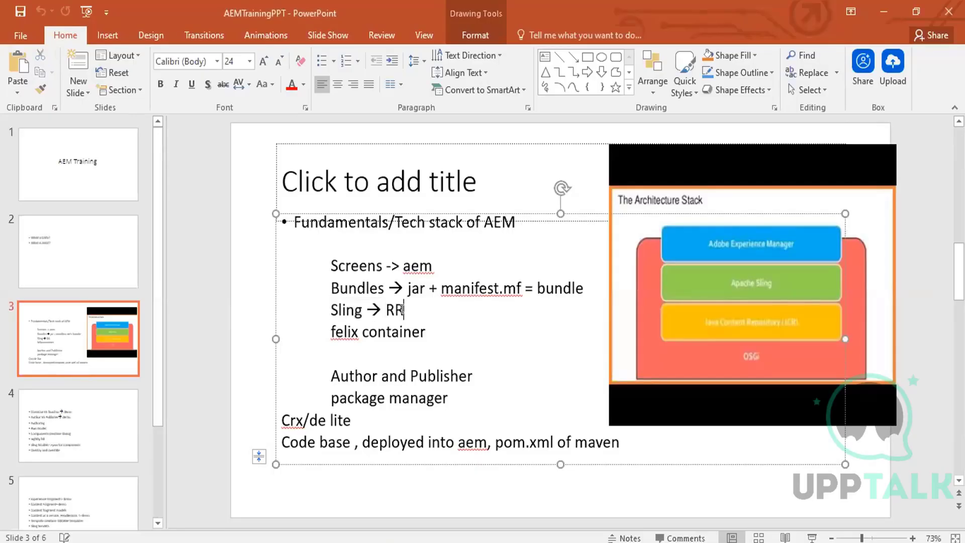
drag(405, 309, 384, 309)
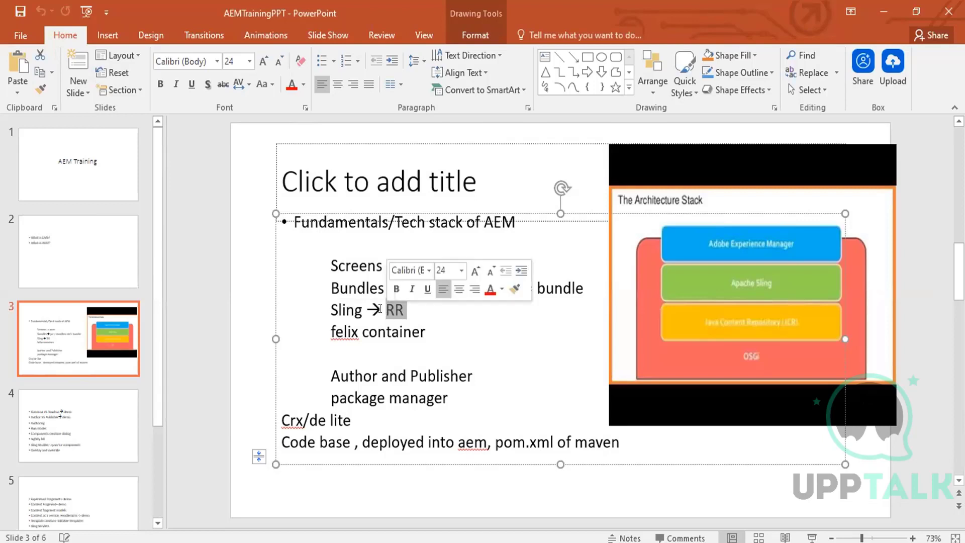
click(339, 287)
double_click(338, 287)
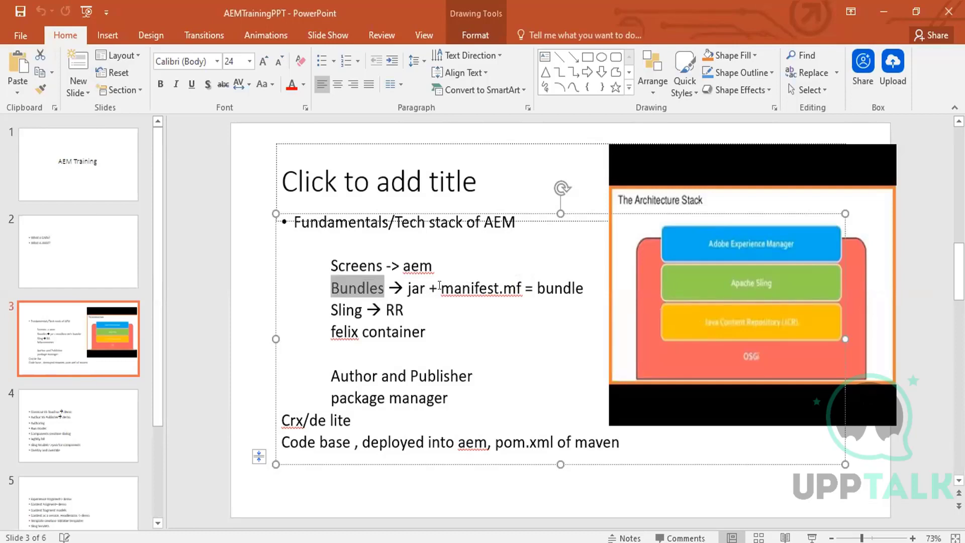
drag(441, 287, 501, 288)
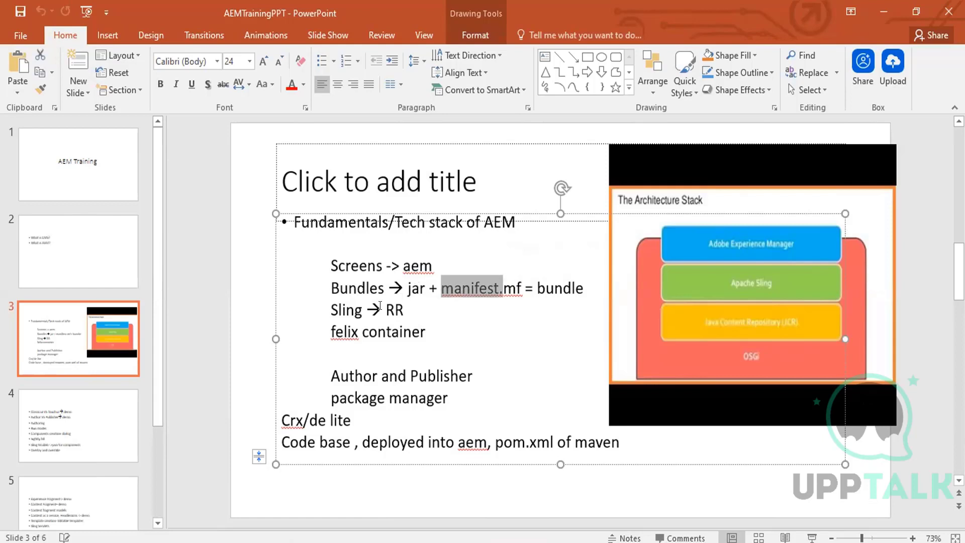
drag(367, 310, 402, 310)
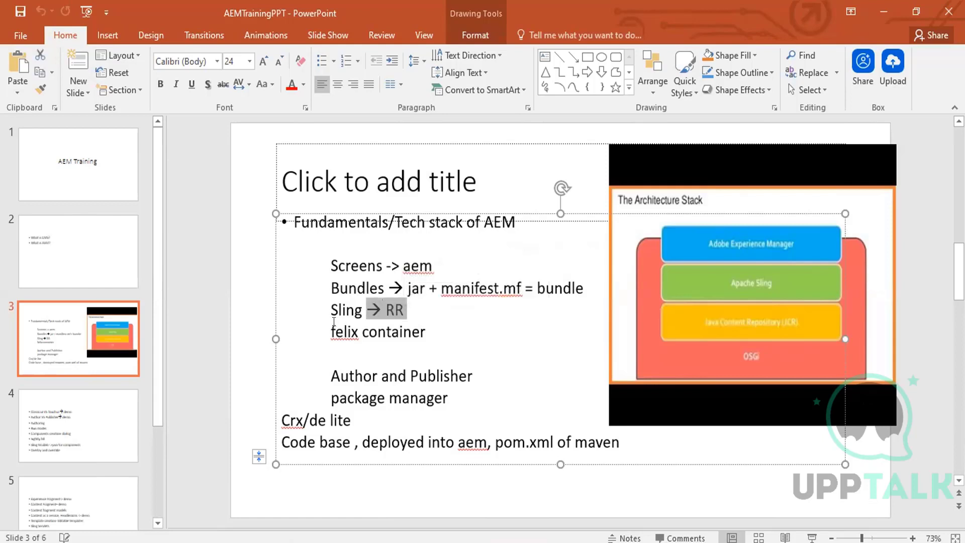
drag(328, 327, 392, 321)
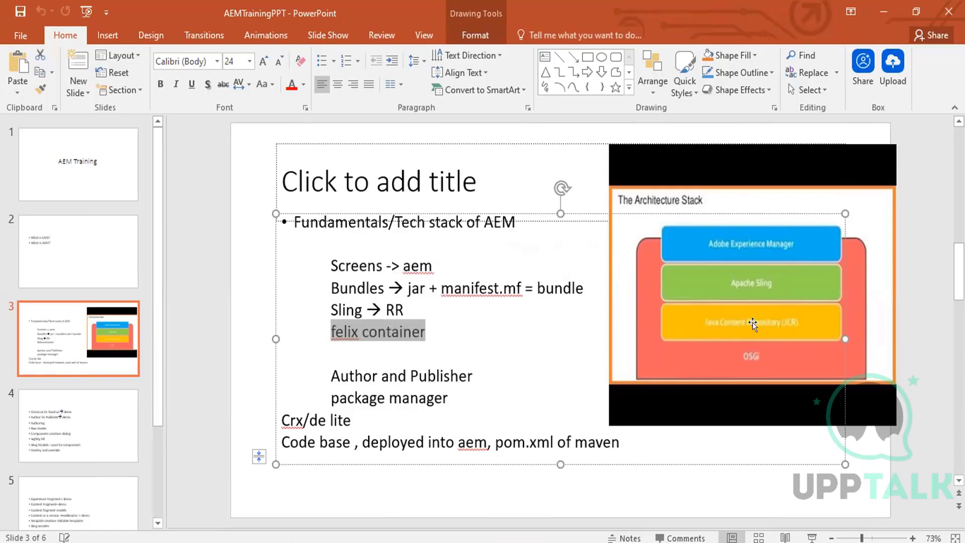
key(alt+Tab)
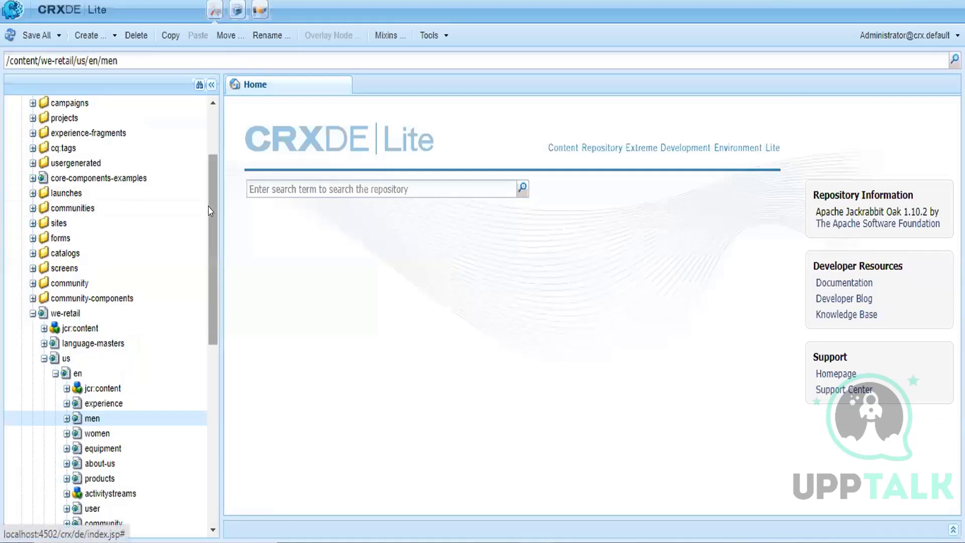
drag(209, 207, 208, 174)
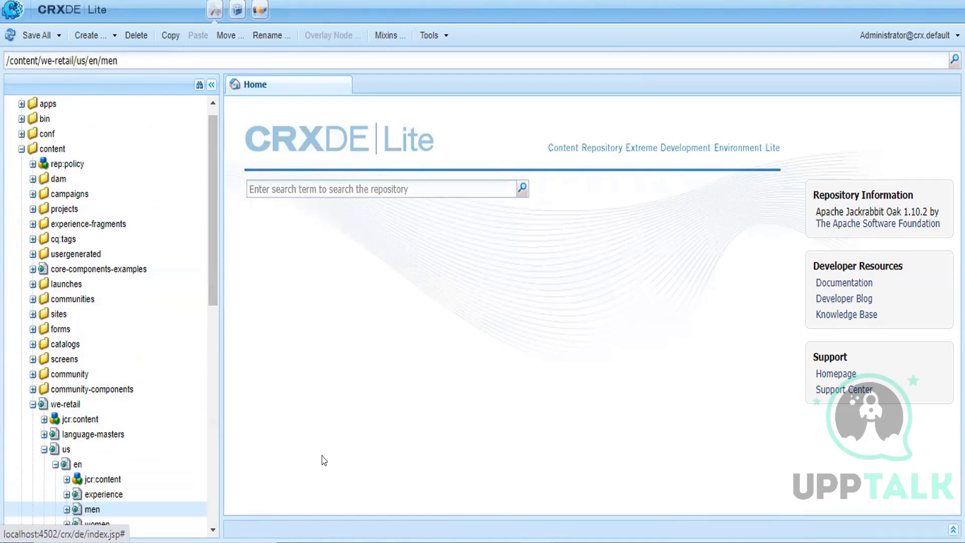
mouse_move(362, 541)
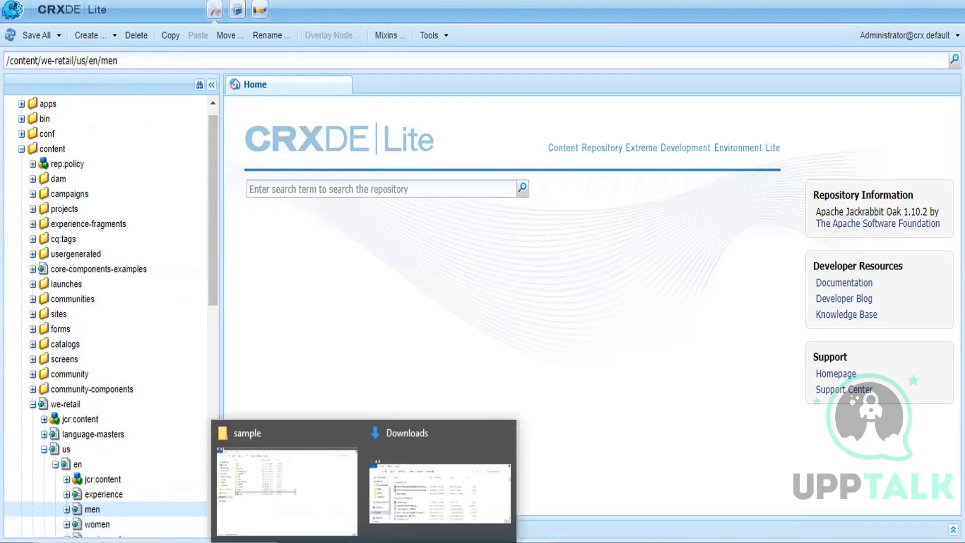
- In the sample Explorer window, navigate up and into AEM6.5 > crx-quickstart > repository
click(286, 490)
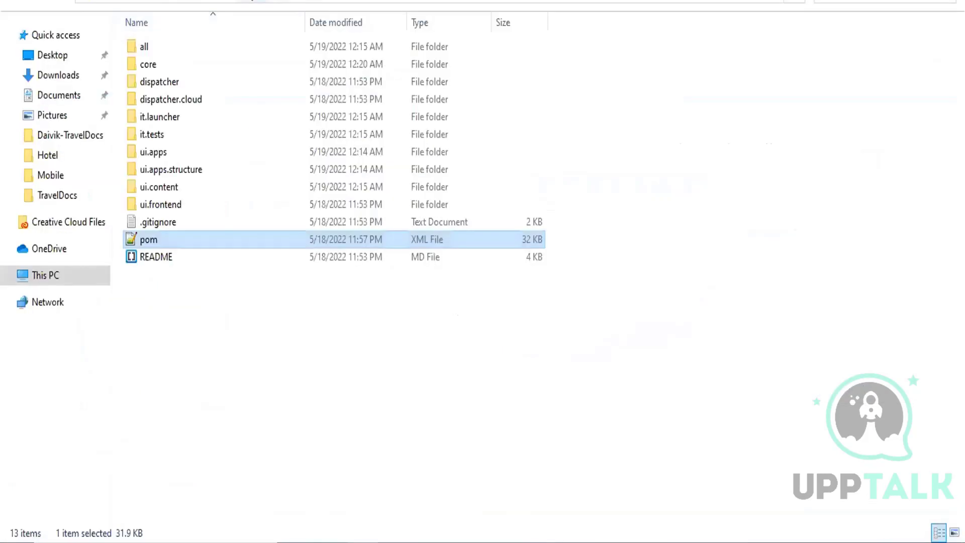
click(215, 2)
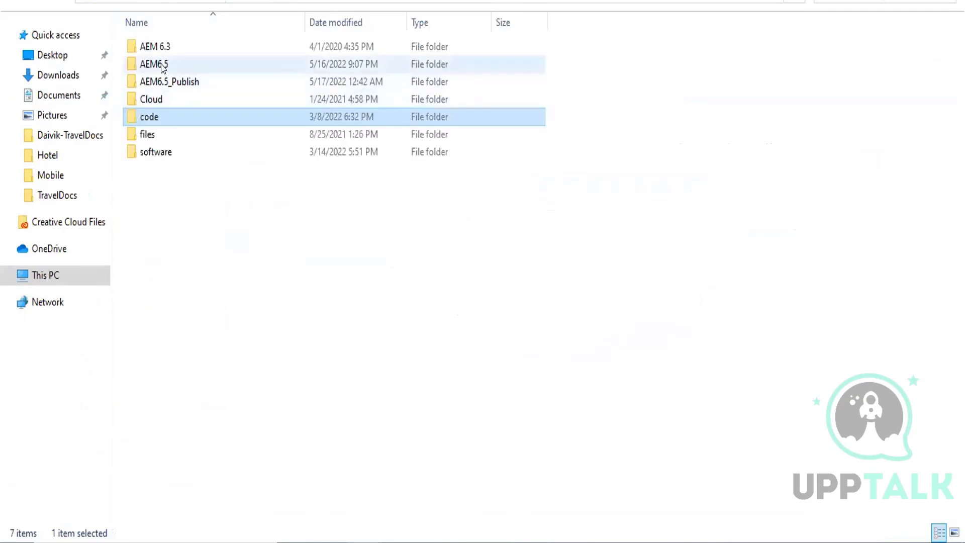
double_click(151, 65)
double_click(165, 48)
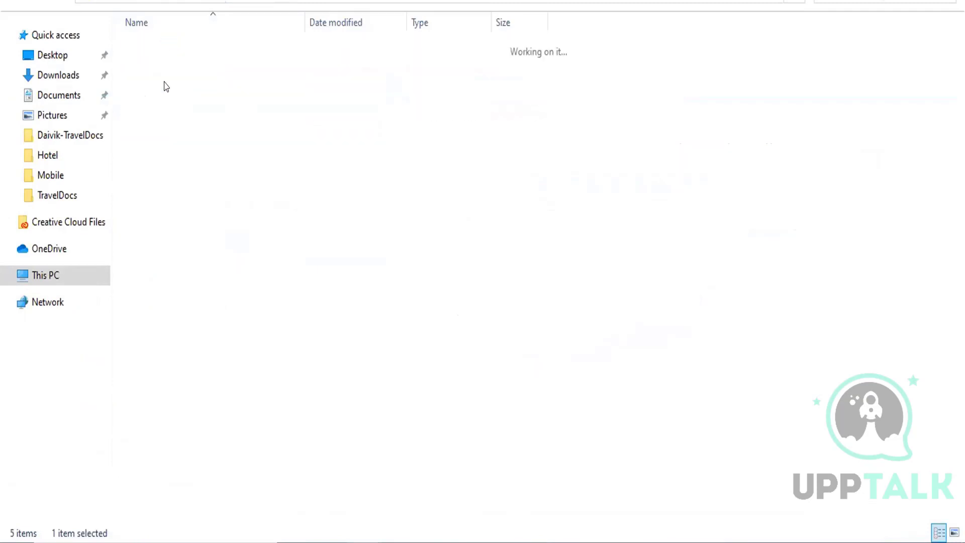
double_click(165, 170)
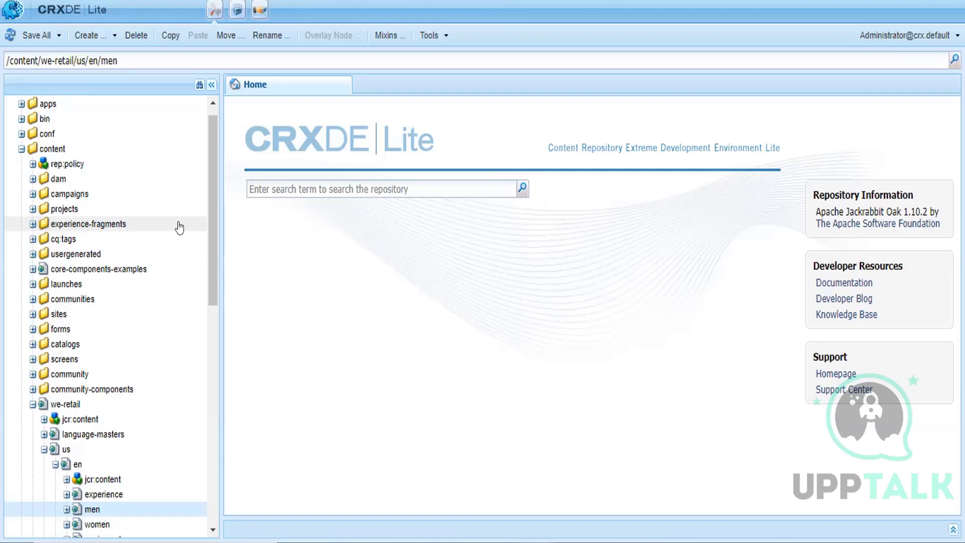
- Show the men node's Properties panel to check its cq:Page type and creation date, then hide it
drag(212, 232, 216, 262)
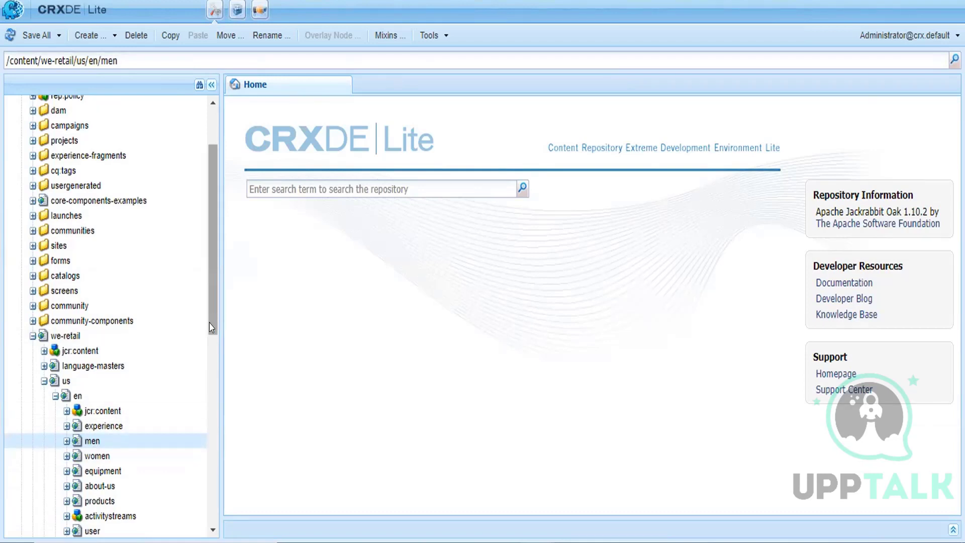
drag(209, 324, 213, 374)
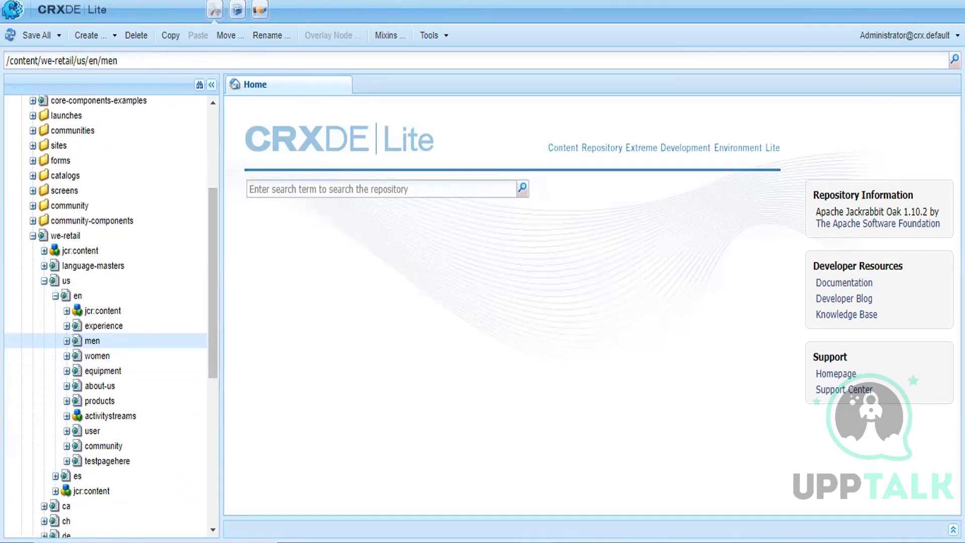
click(952, 529)
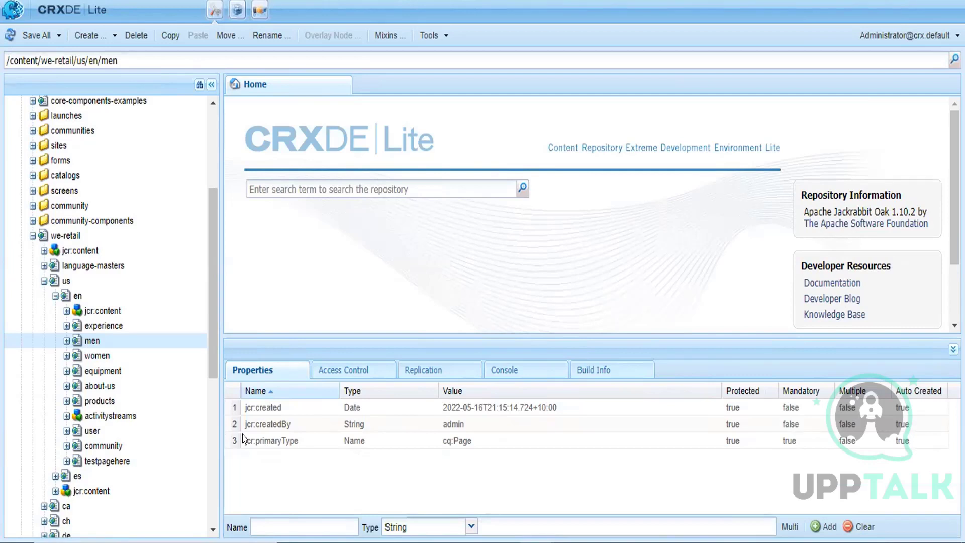
click(949, 349)
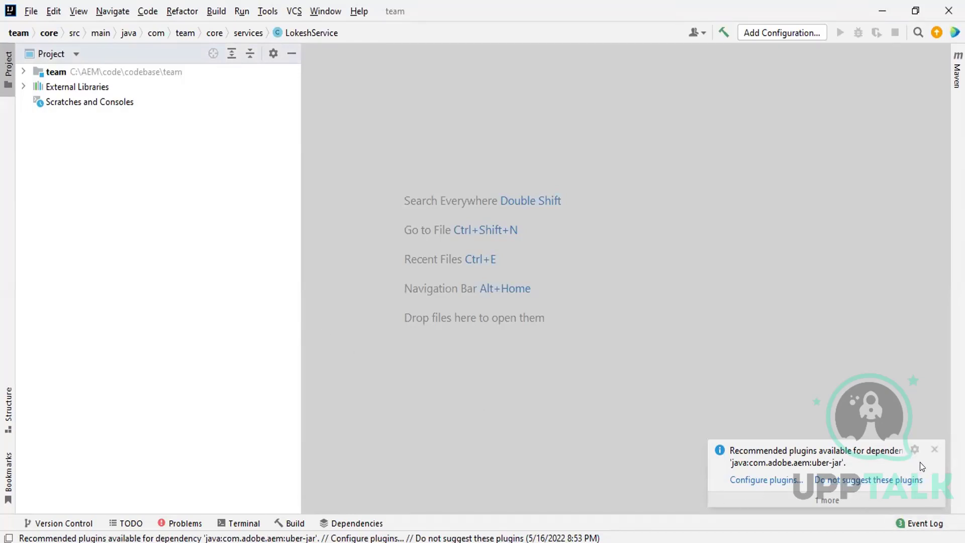
- Close the 'Recommended plugins available' balloon in the bottom-right corner
click(933, 448)
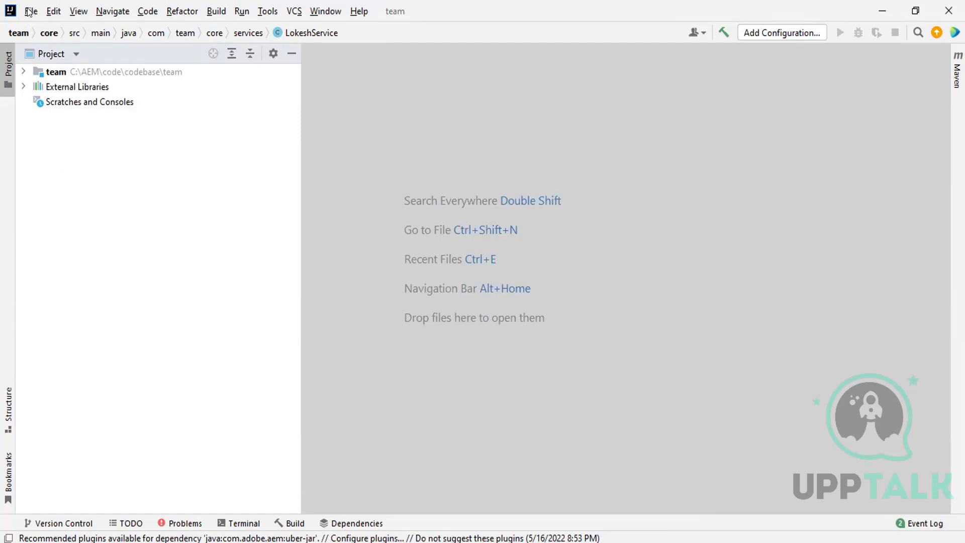
click(30, 11)
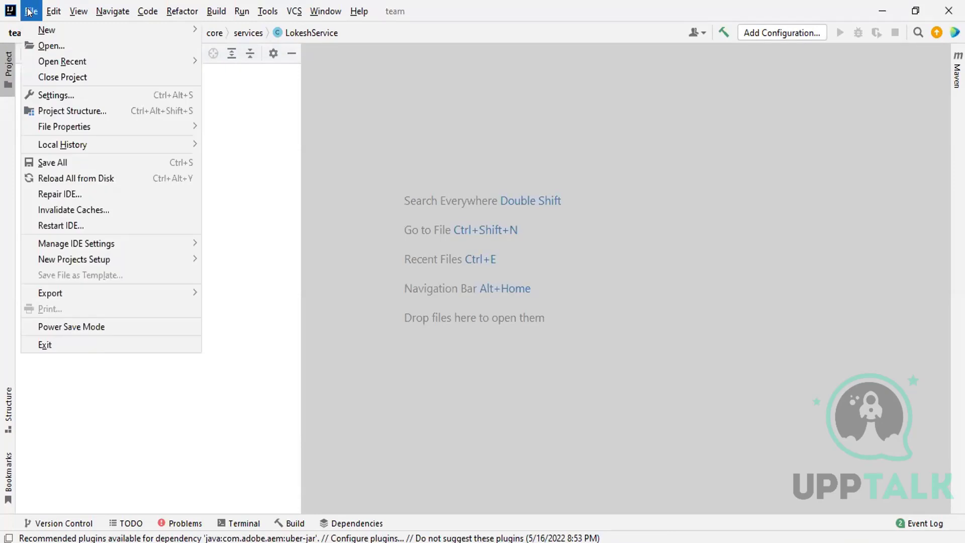
mouse_move(41, 27)
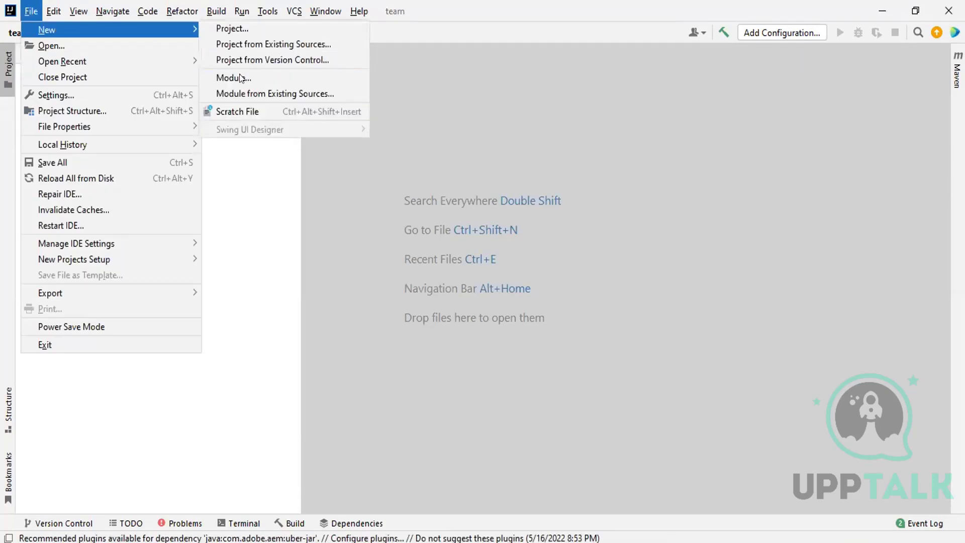
click(244, 94)
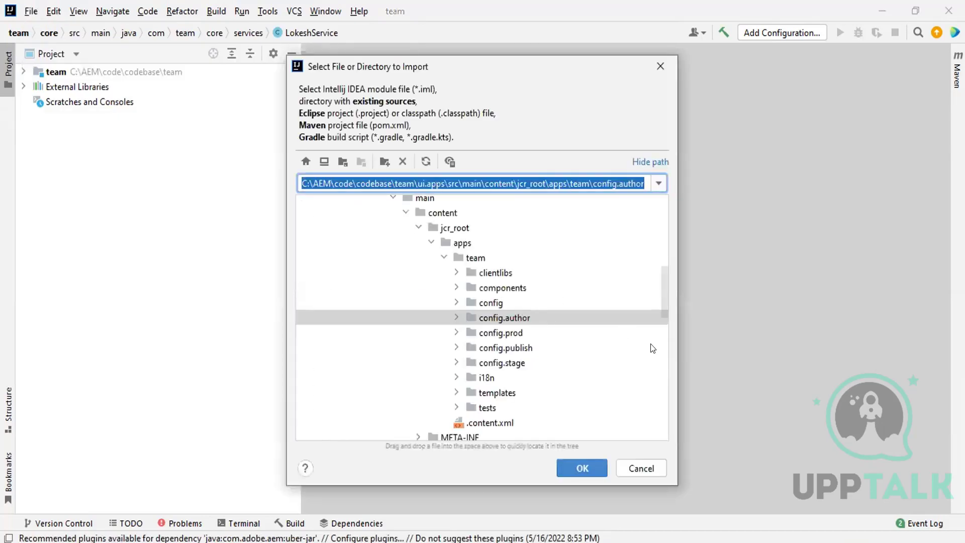
drag(659, 300, 659, 273)
scroll(657, 258, up, 3)
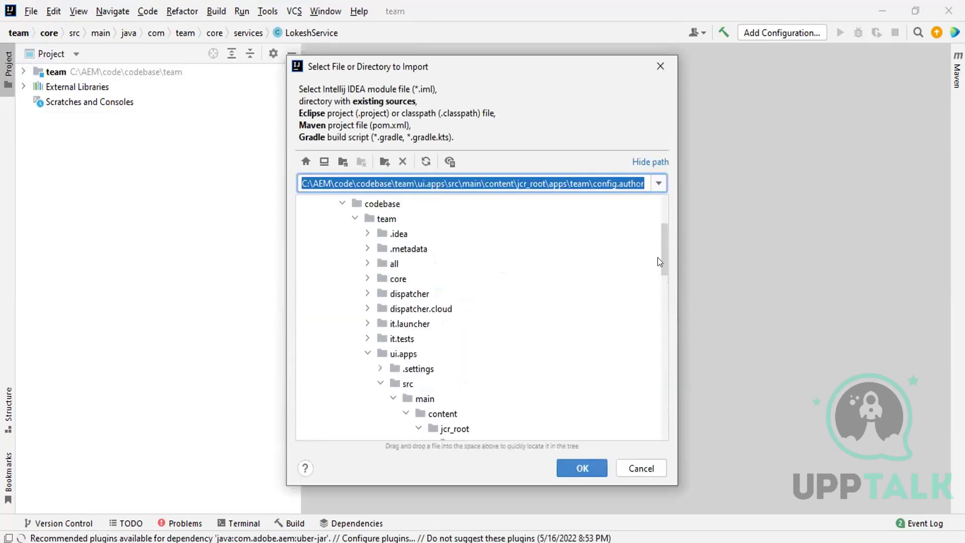
scroll(658, 257, down, 1)
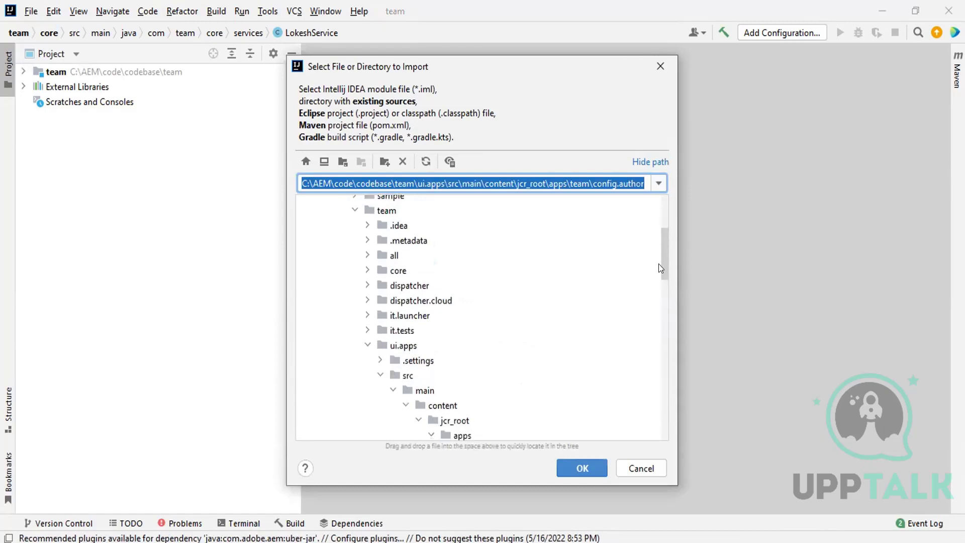
click(378, 202)
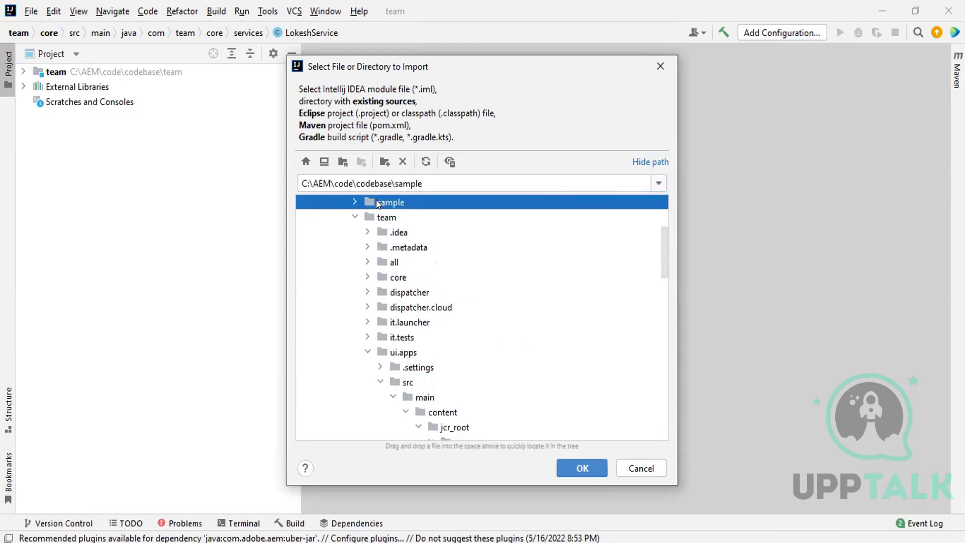
click(589, 468)
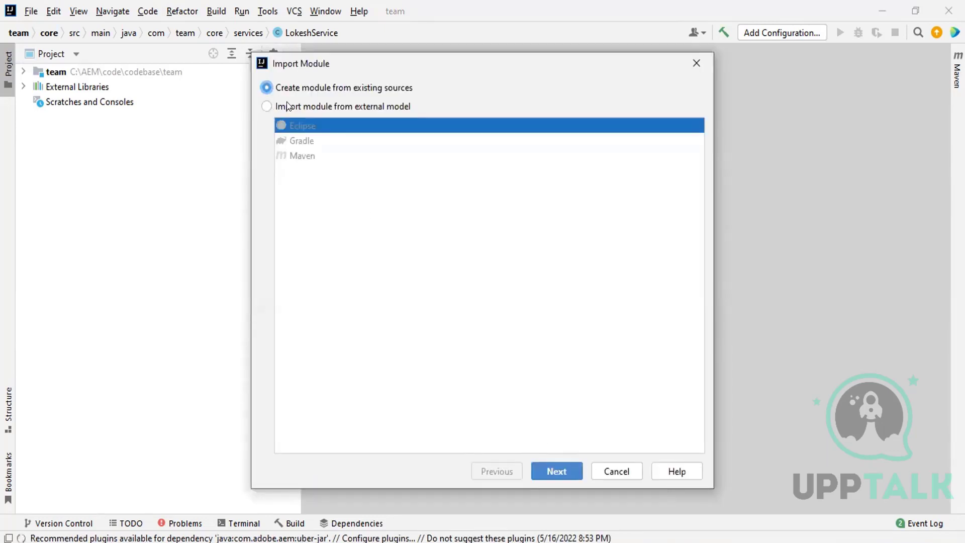
click(264, 104)
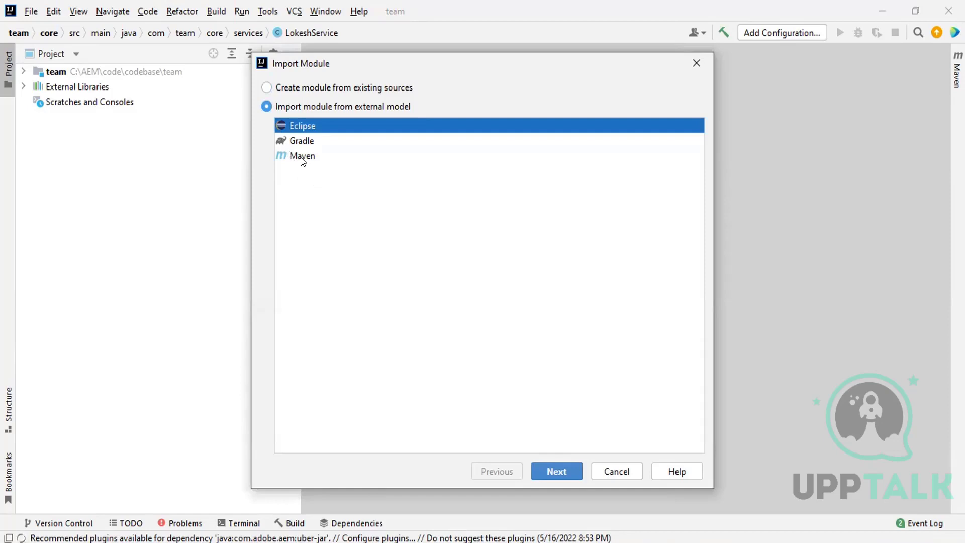
click(298, 157)
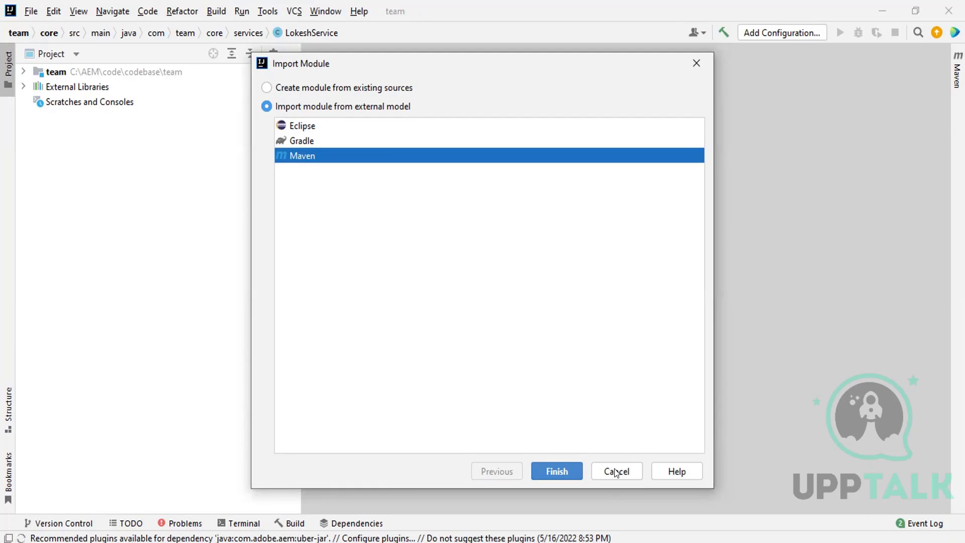
click(616, 472)
click(26, 17)
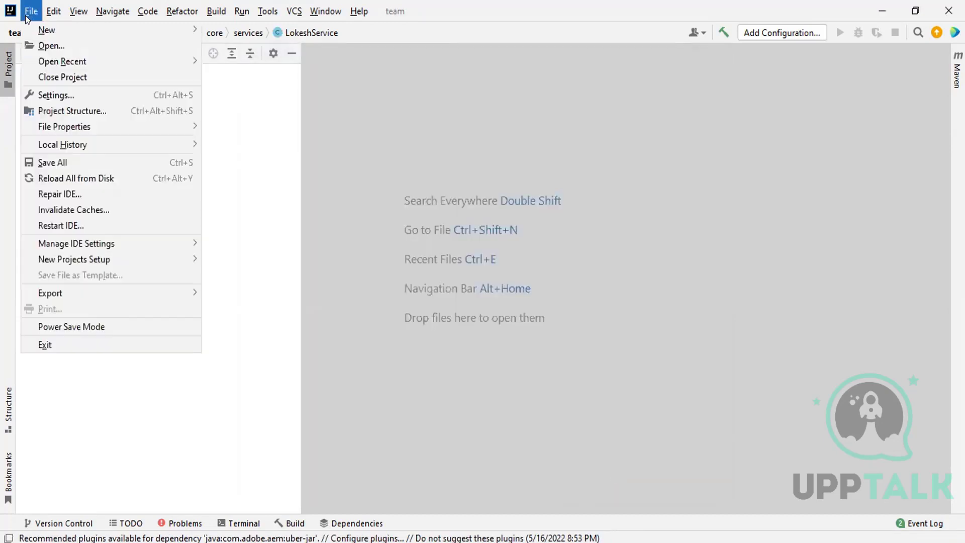
- Add C:\AEM\code\codebase\sample to the team project as a Maven module from existing sources
mouse_move(74, 29)
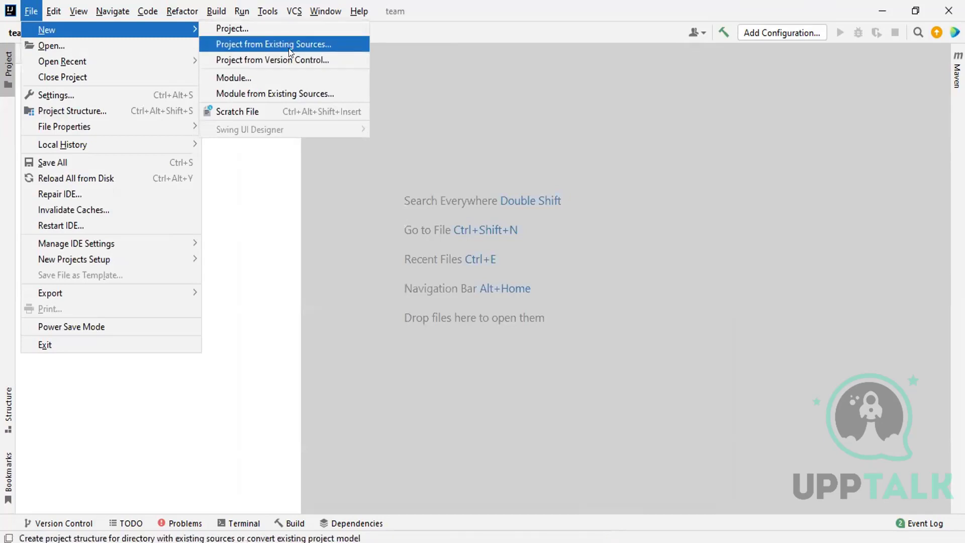
click(290, 92)
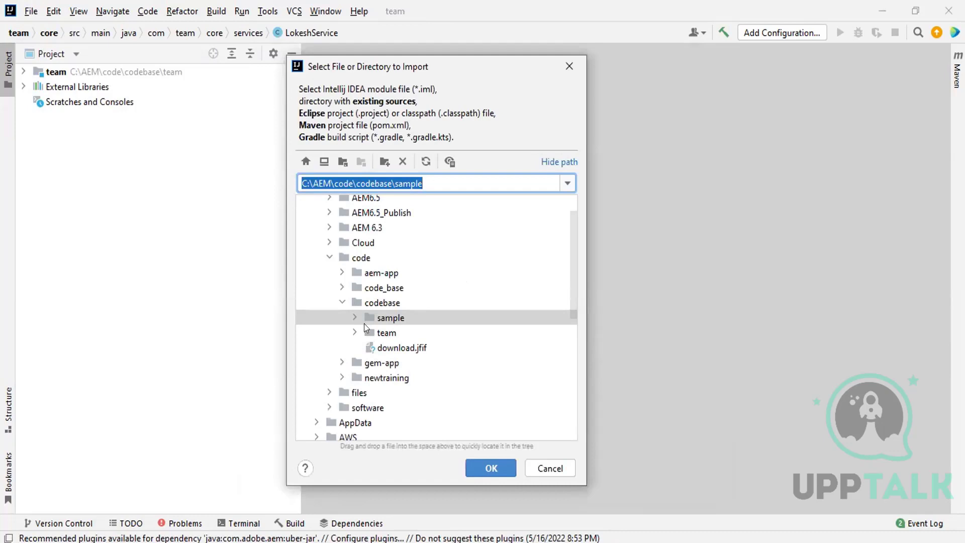
click(387, 318)
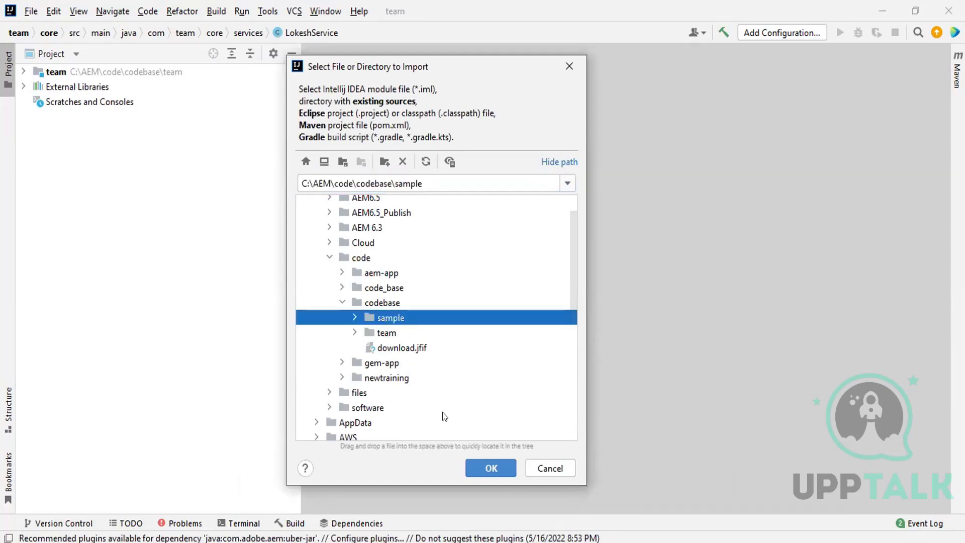
click(479, 467)
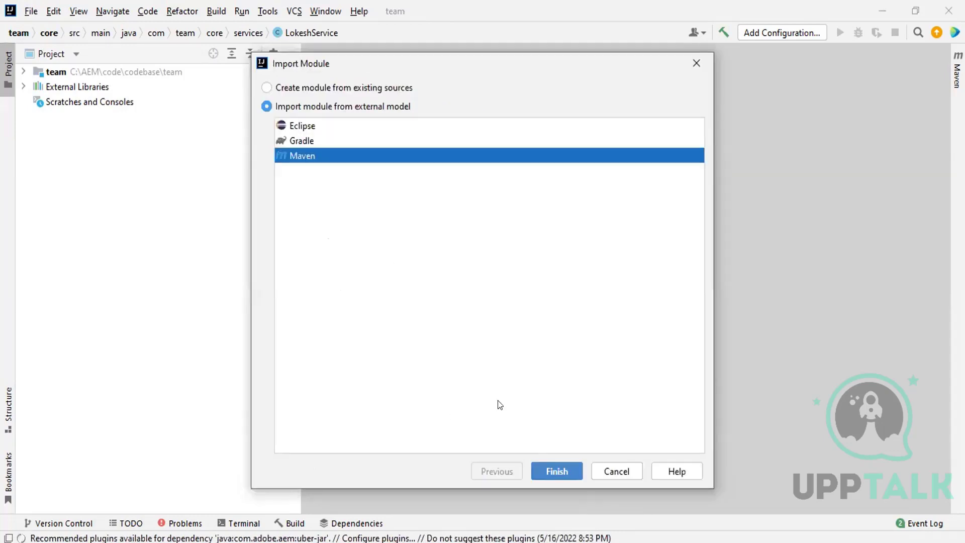
click(567, 474)
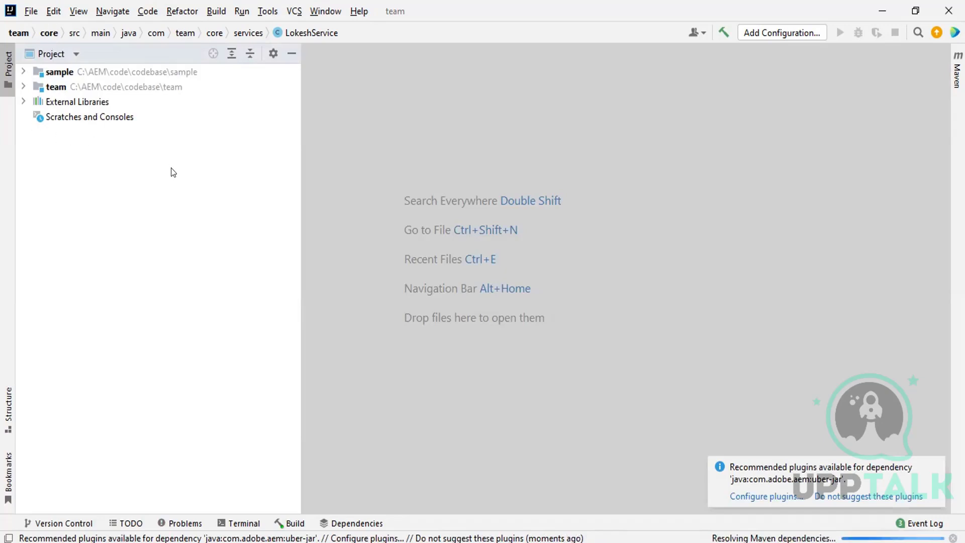
- Open the sample project's pom.xml and scroll down to its <modules> section
click(20, 73)
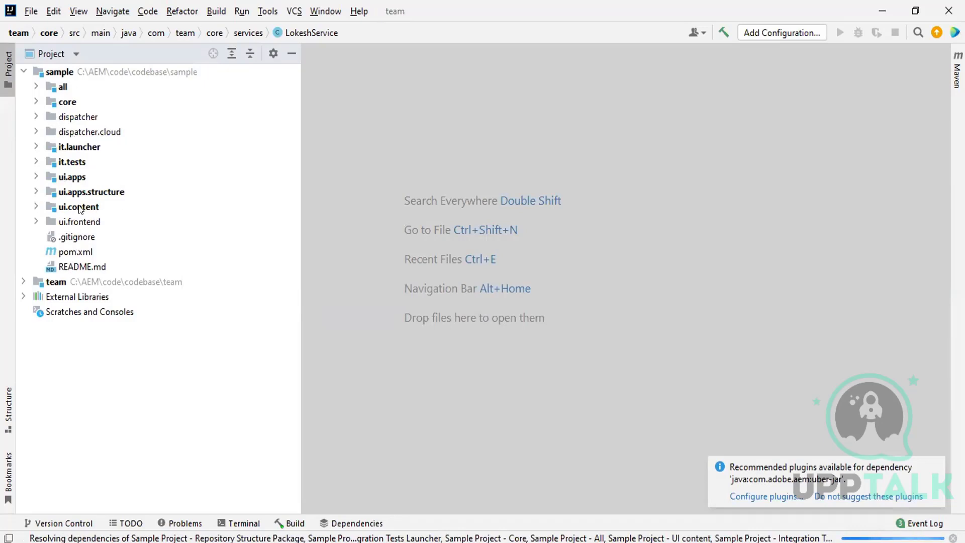
click(84, 252)
key(Return)
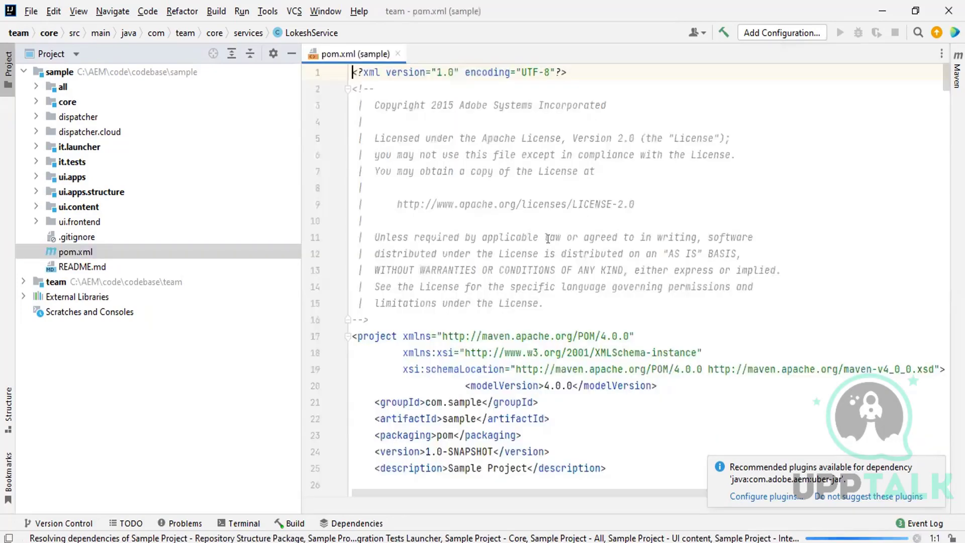
scroll(945, 105, down, 7)
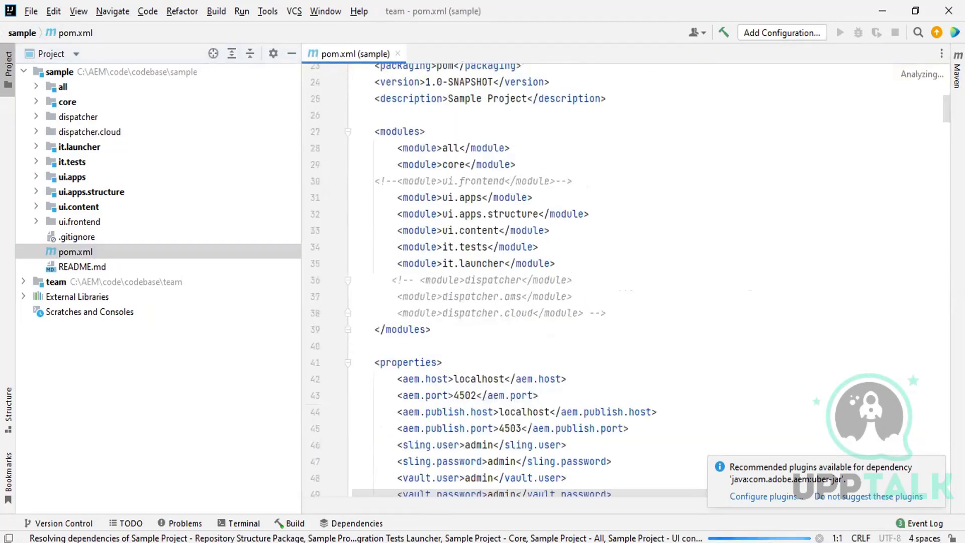
- Highlight the crx/de path in the CRXDE Lite browser address, then switch to the training slides
mouse_move(501, 511)
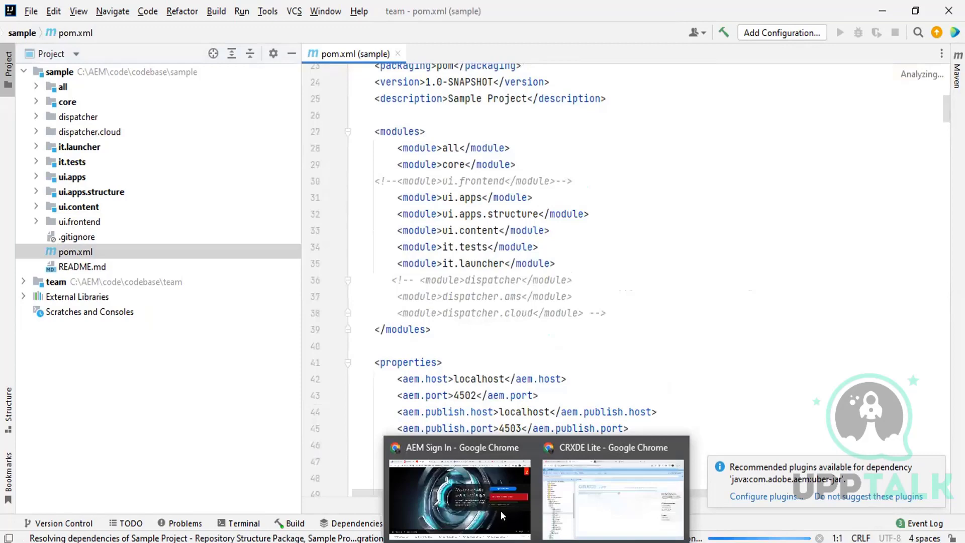
click(579, 496)
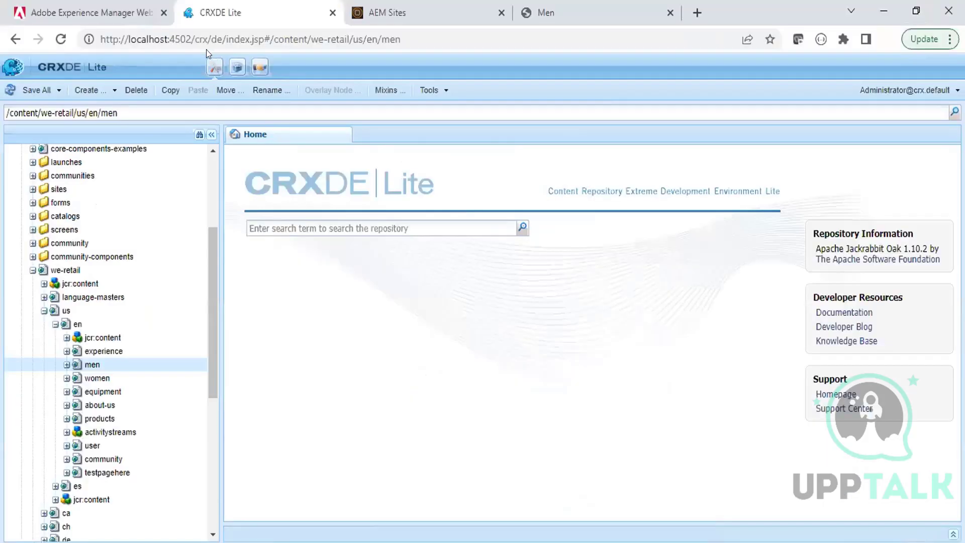
drag(192, 38, 473, 76)
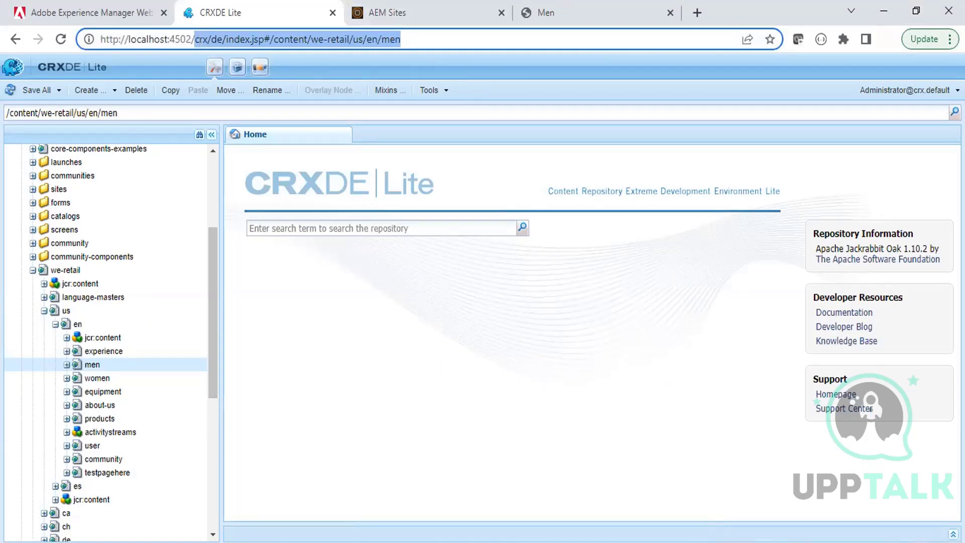
key(alt+Tab)
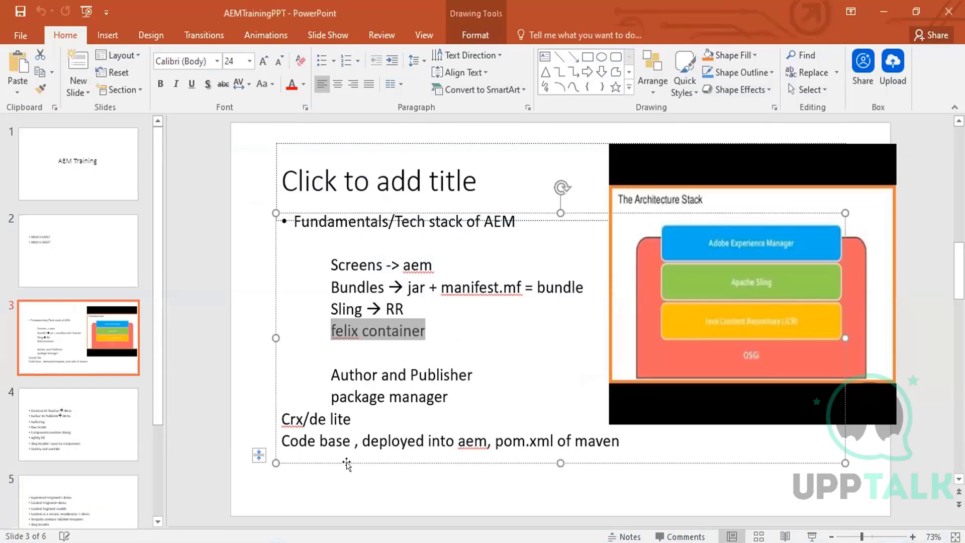
- Copy 'deployed into aem' from slide 3's Code base note, then return to IntelliJ
drag(366, 438, 460, 439)
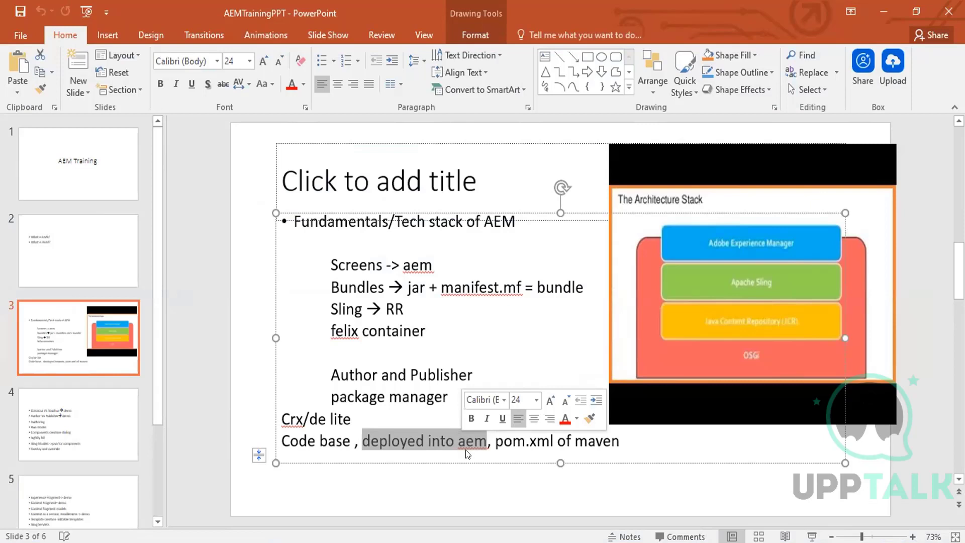
key(ctrl+c)
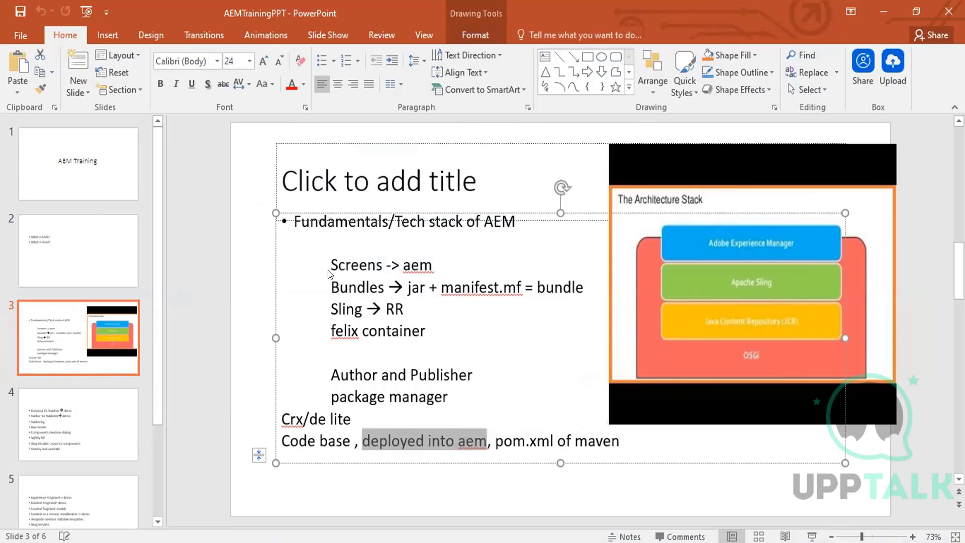
key(alt+Tab)
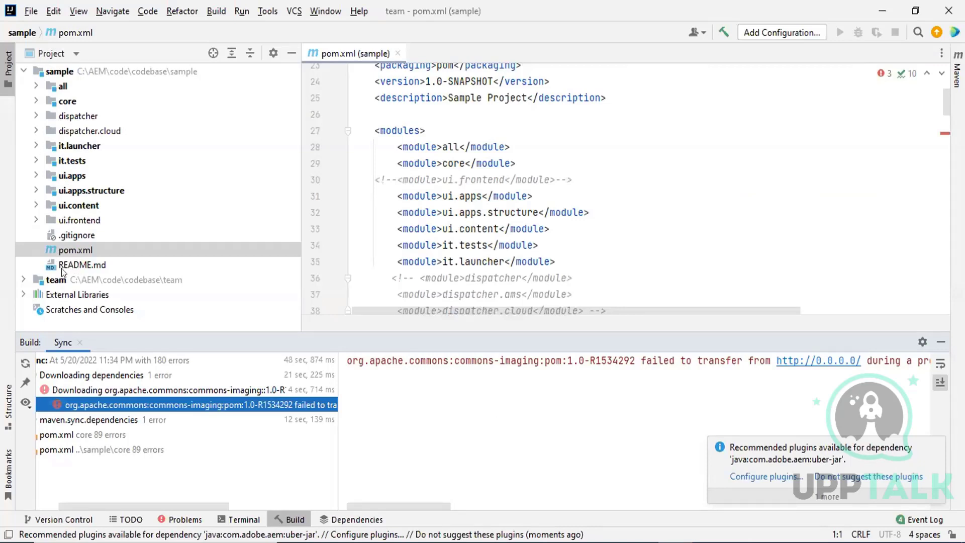
- Open README.md, maximize its editor tab, and drag the splitter to widen the markdown source
click(70, 267)
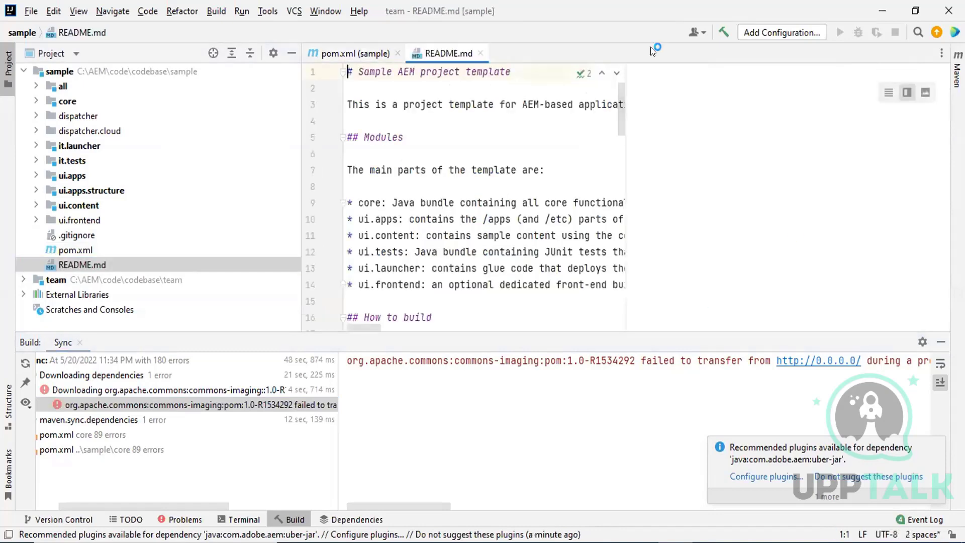
double_click(445, 50)
drag(480, 89, 809, 126)
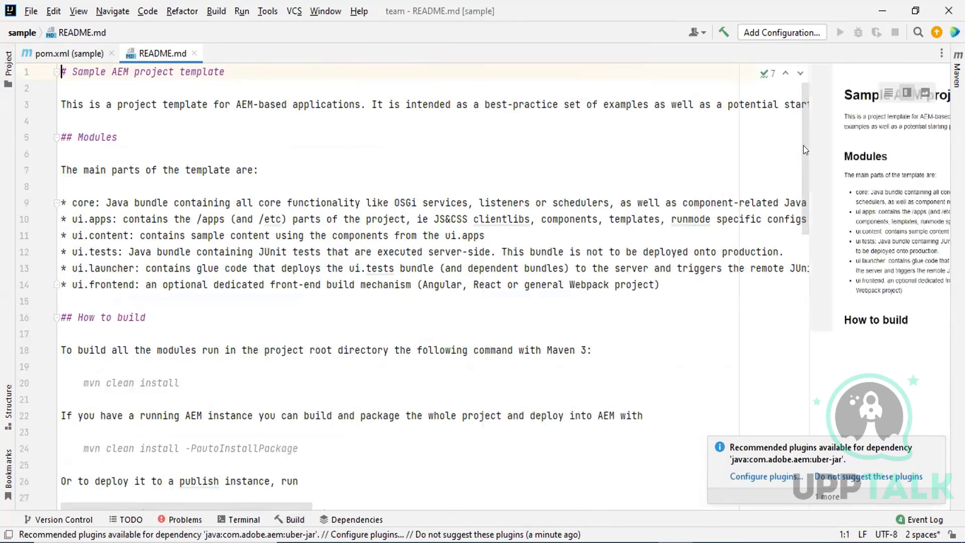
scroll(815, 188, down, 3)
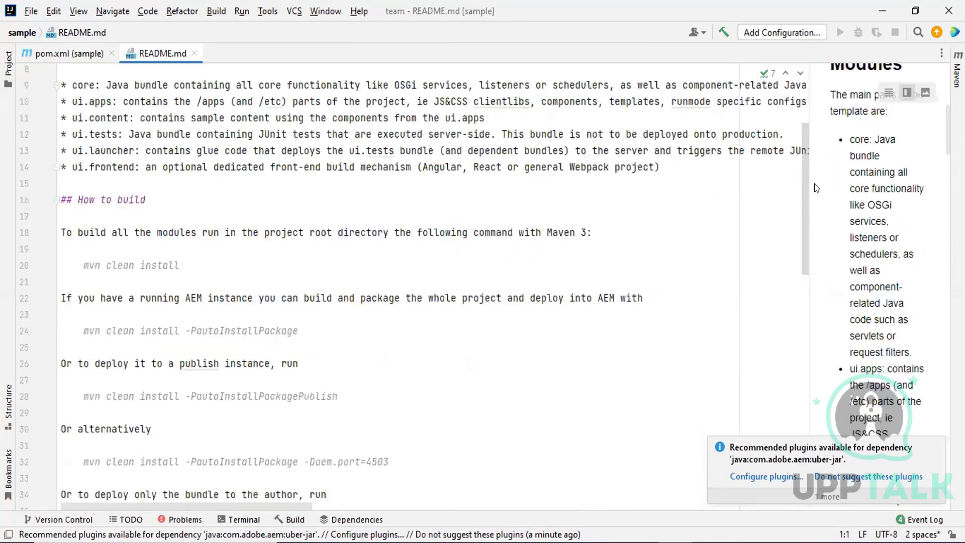
scroll(816, 196, down, 1)
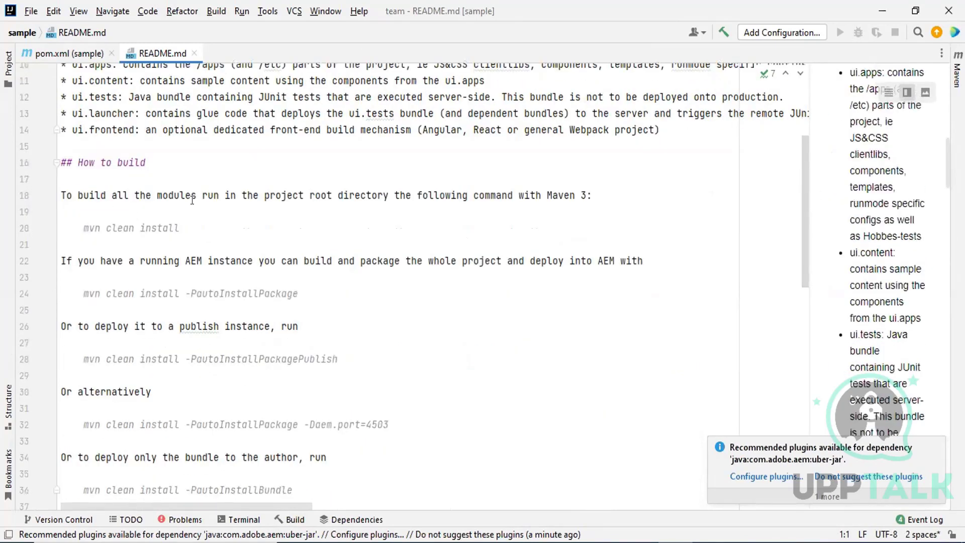
drag(120, 196, 201, 225)
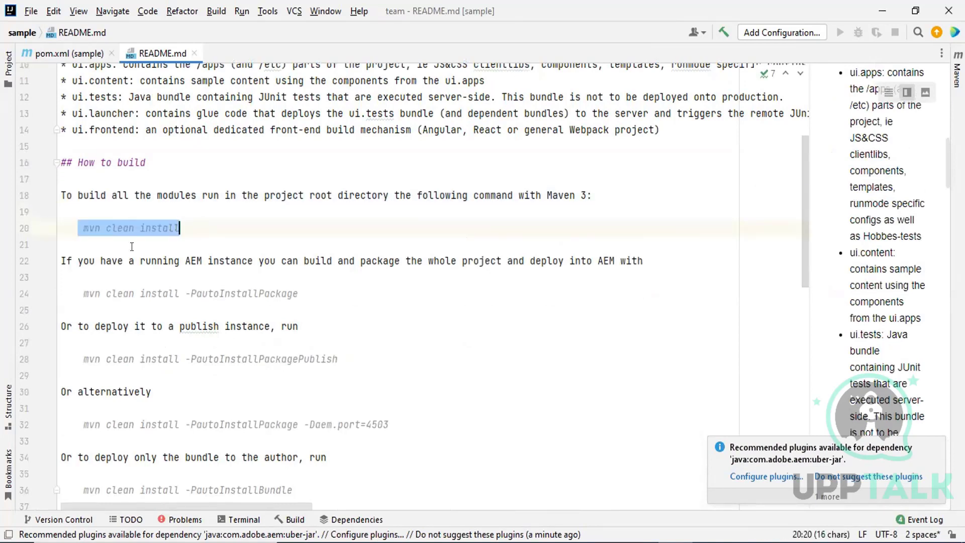
drag(107, 260, 610, 269)
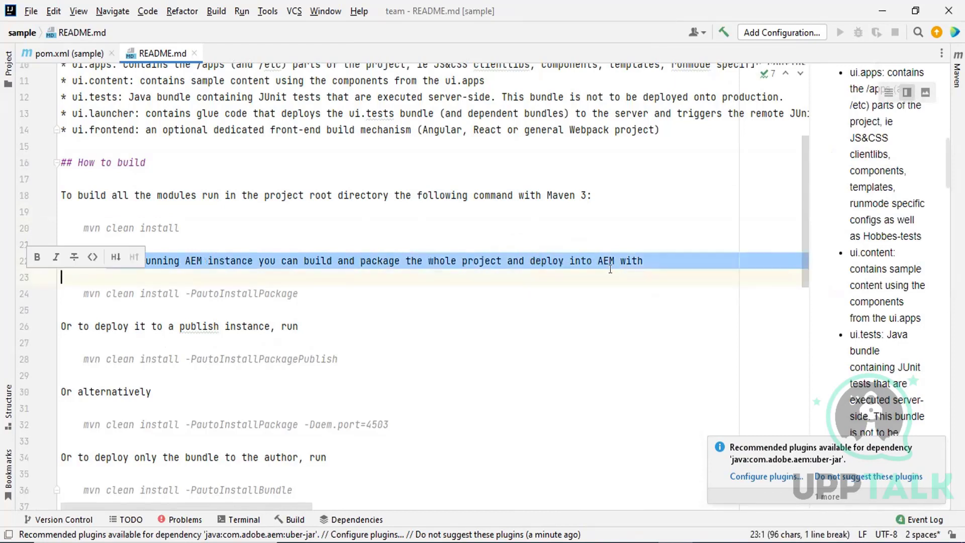
click(289, 286)
drag(157, 293, 291, 294)
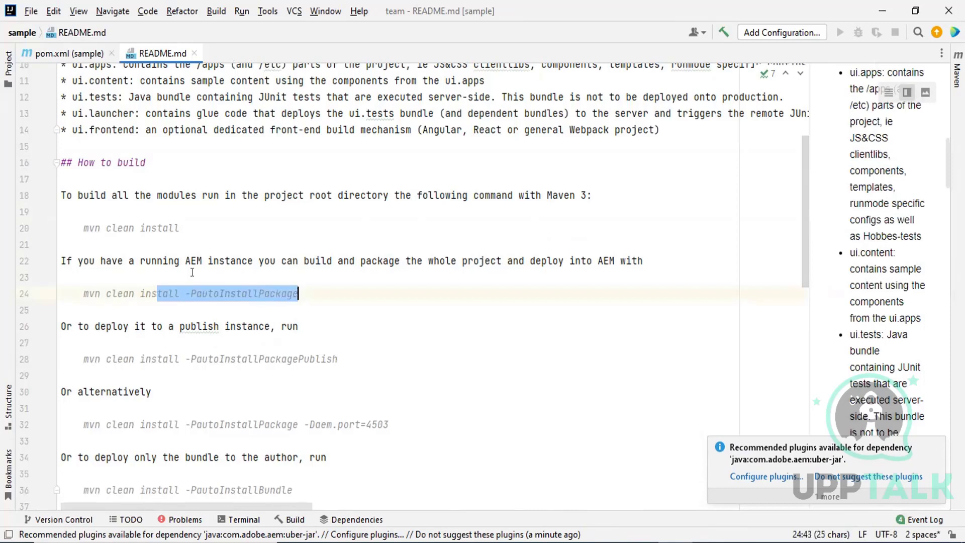
click(190, 276)
drag(184, 294, 190, 294)
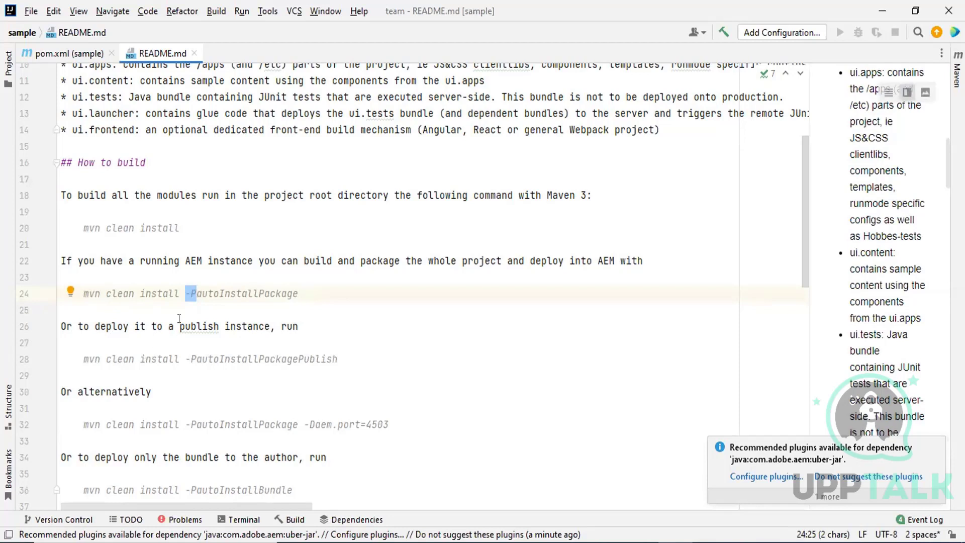
drag(174, 320, 249, 319)
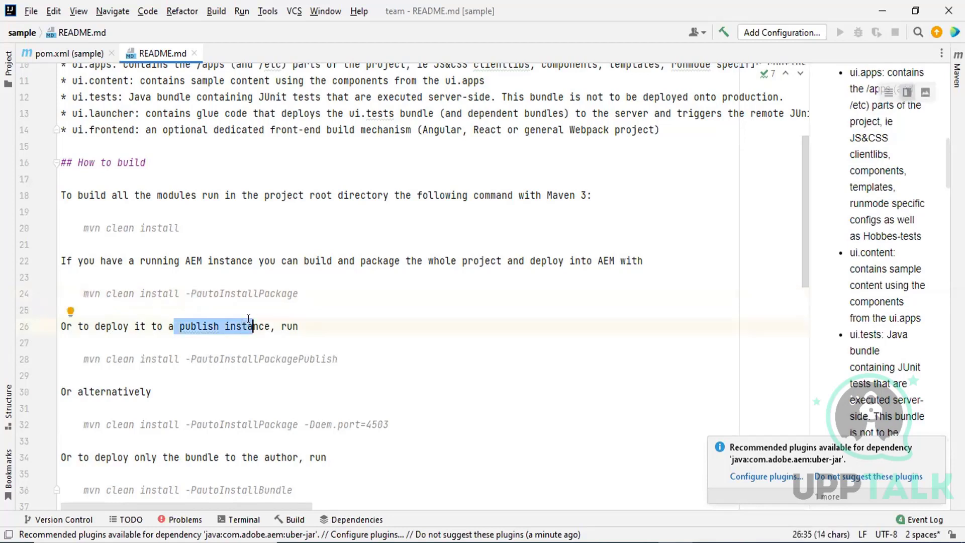
drag(191, 294, 294, 292)
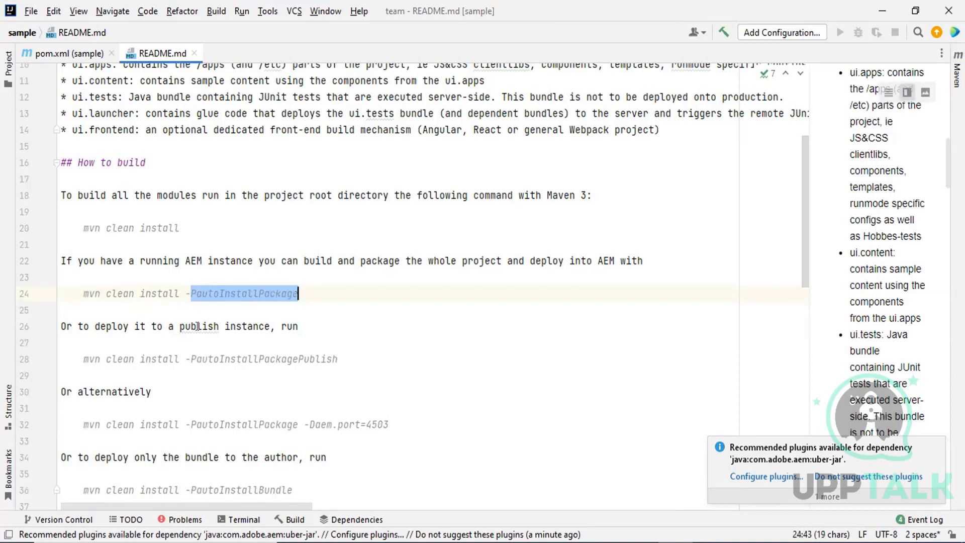
drag(179, 327, 248, 327)
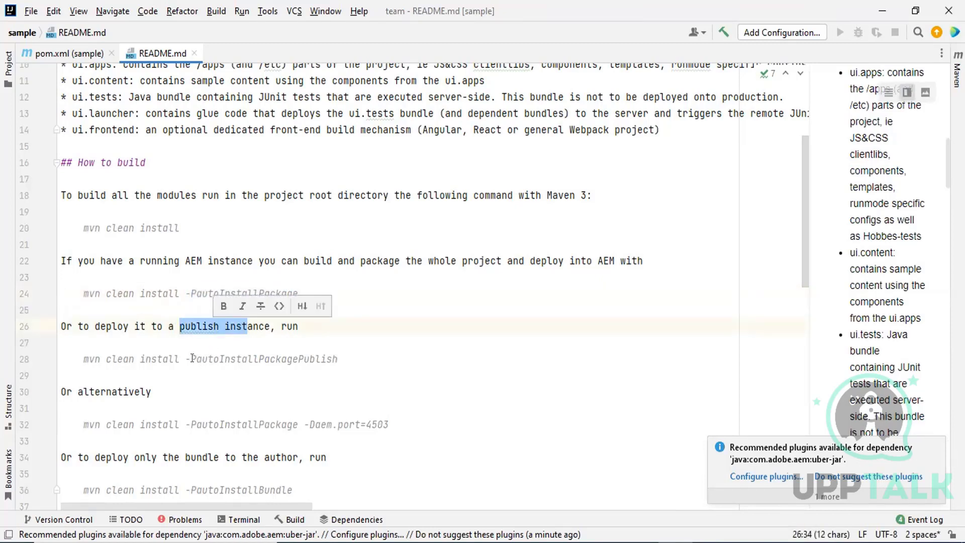
drag(194, 357, 297, 357)
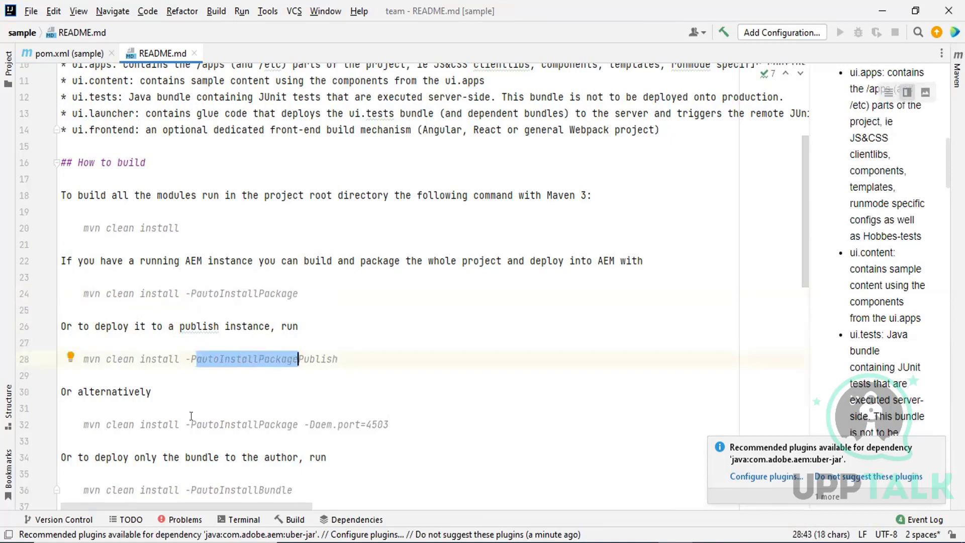
drag(304, 424, 384, 424)
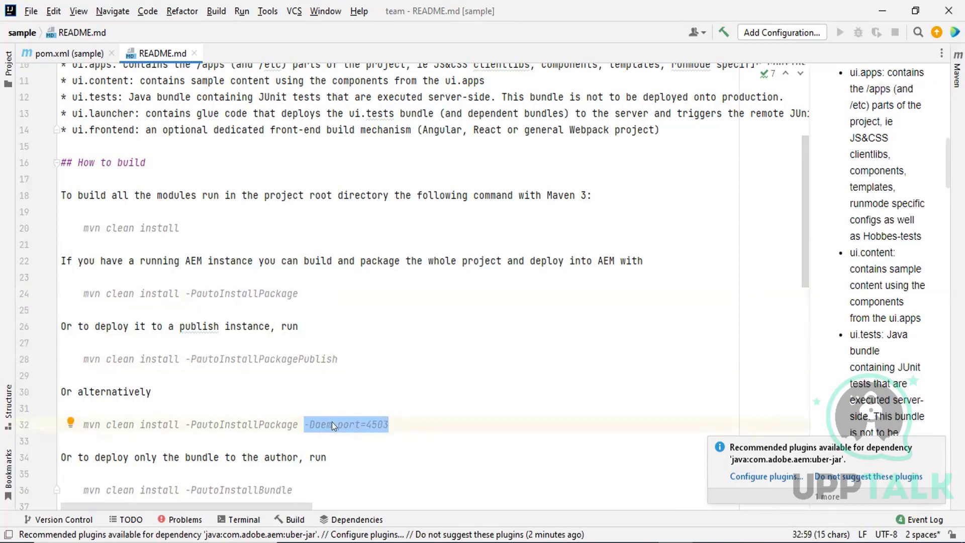
drag(196, 293, 299, 293)
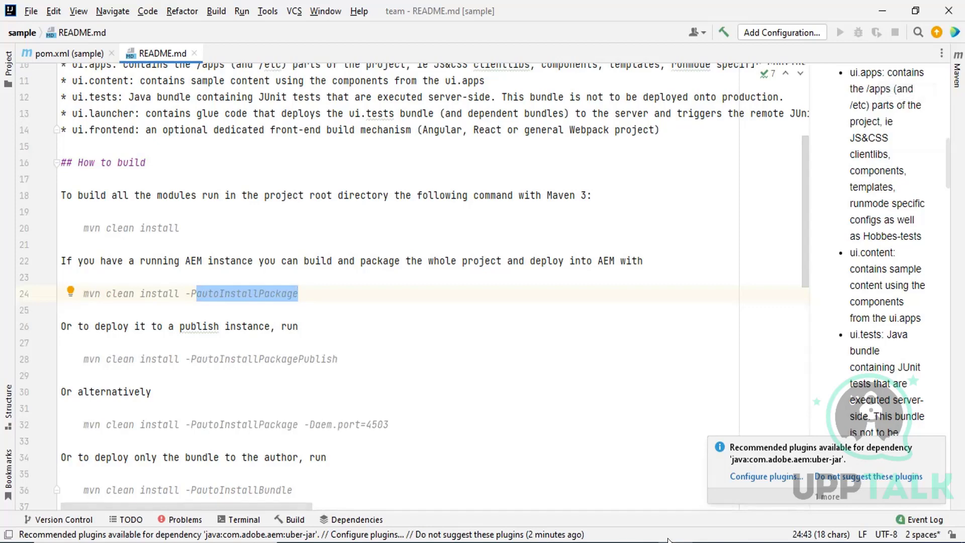
key(super+2)
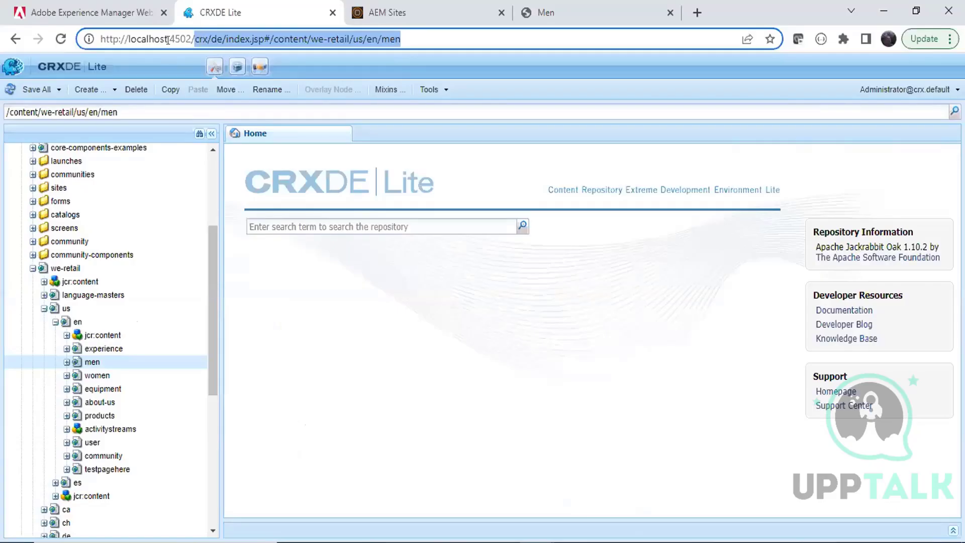
- Point out port 4502 in the address and expand apps > sample in the CRXDE tree
double_click(170, 40)
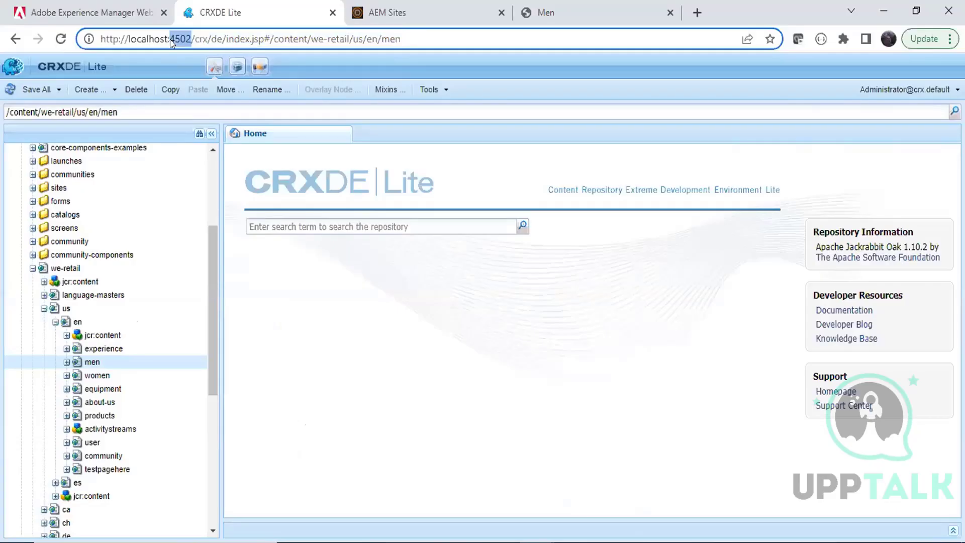
drag(210, 243, 209, 173)
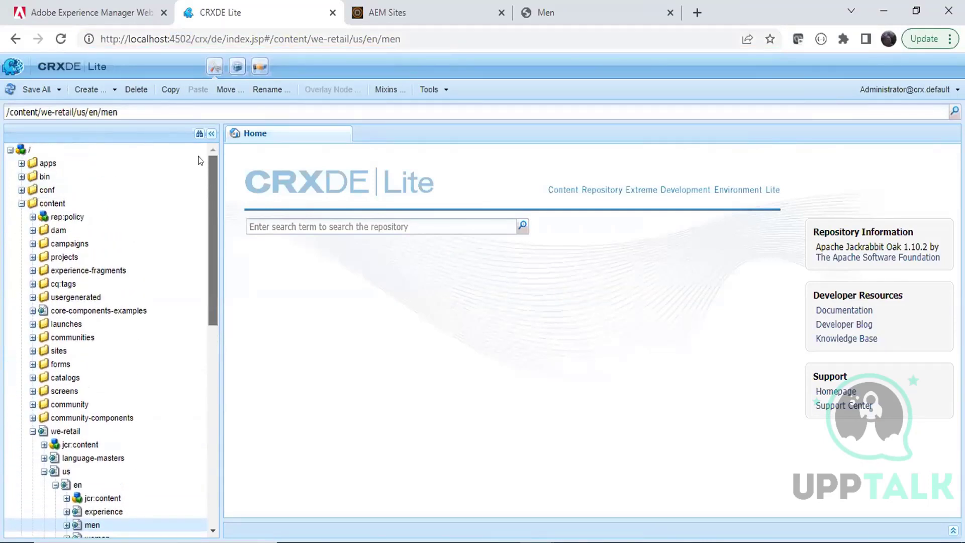
click(20, 164)
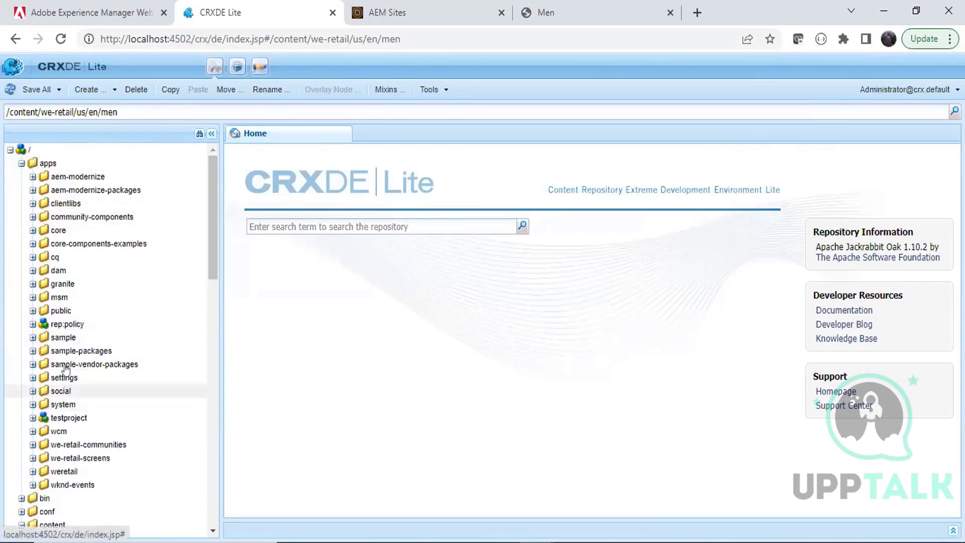
double_click(69, 343)
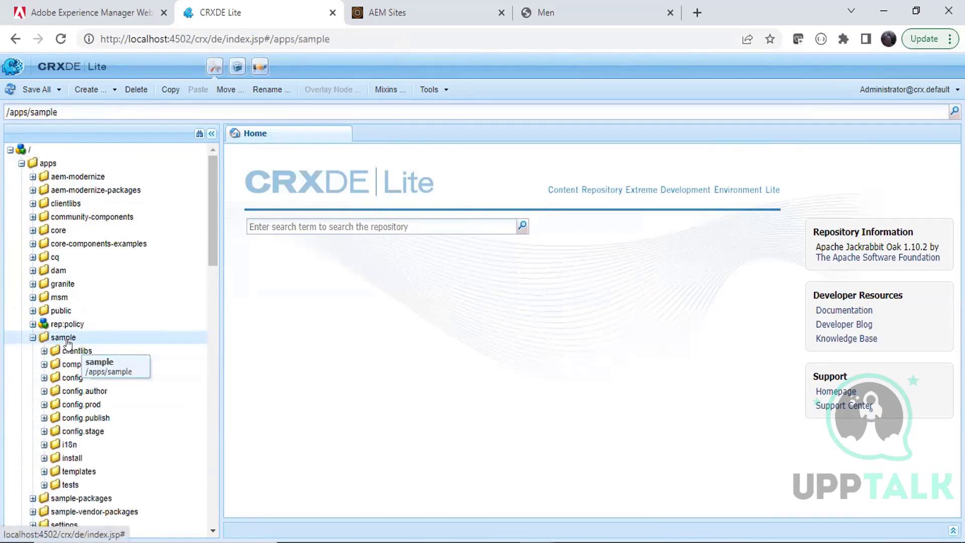
key(alt+Tab)
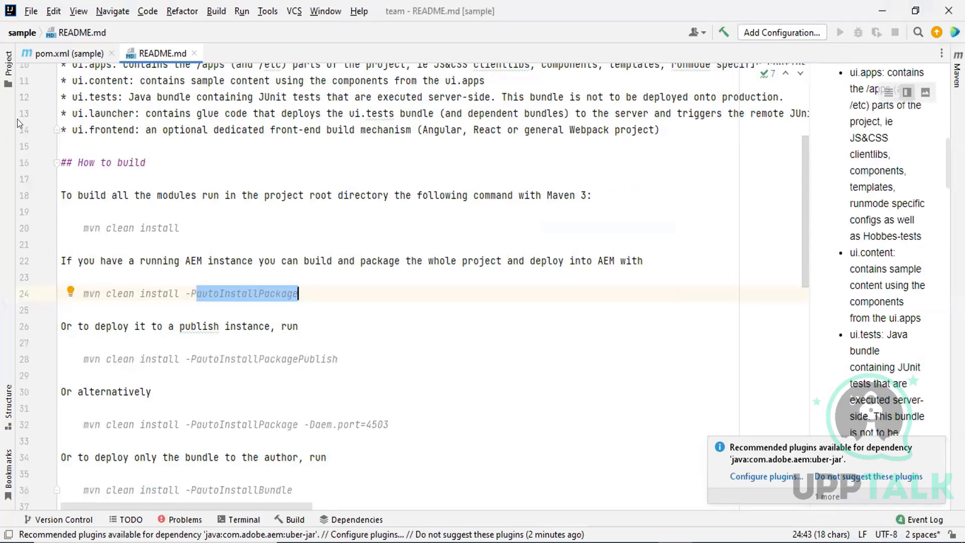
click(5, 86)
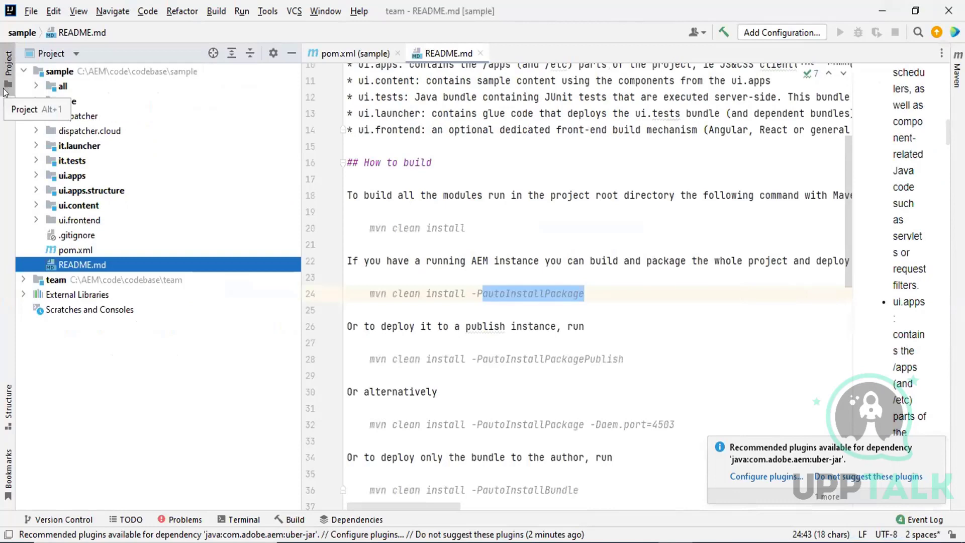
double_click(73, 250)
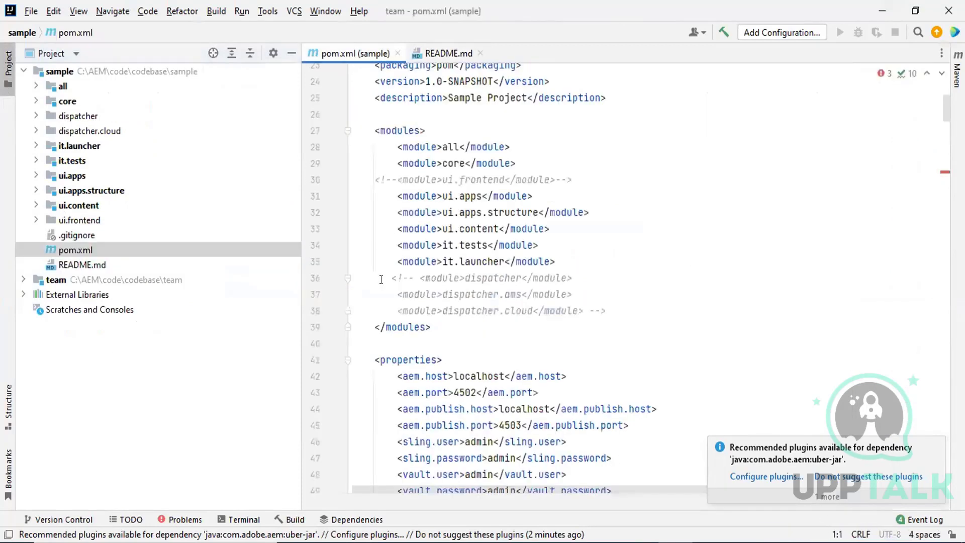
scroll(942, 116, up, 4)
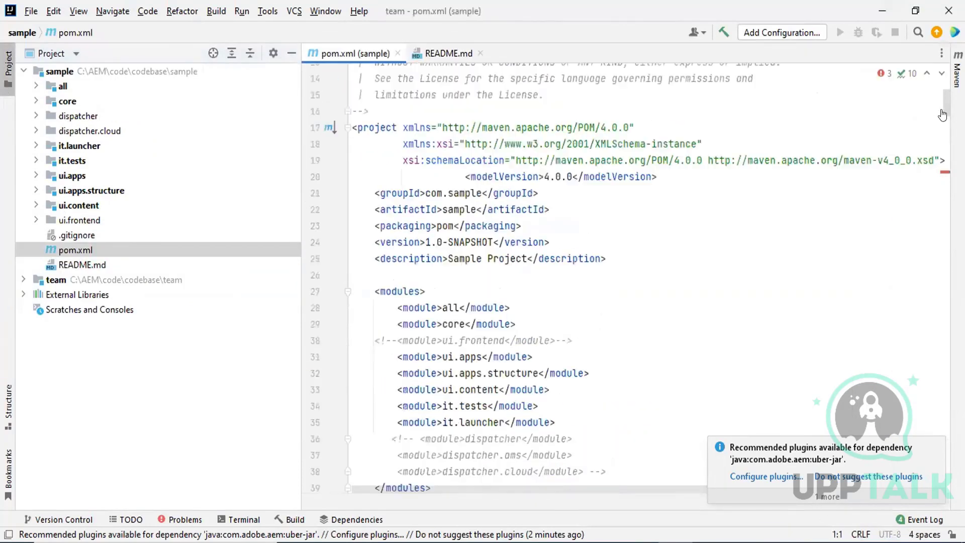
scroll(942, 115, down, 2)
click(829, 259)
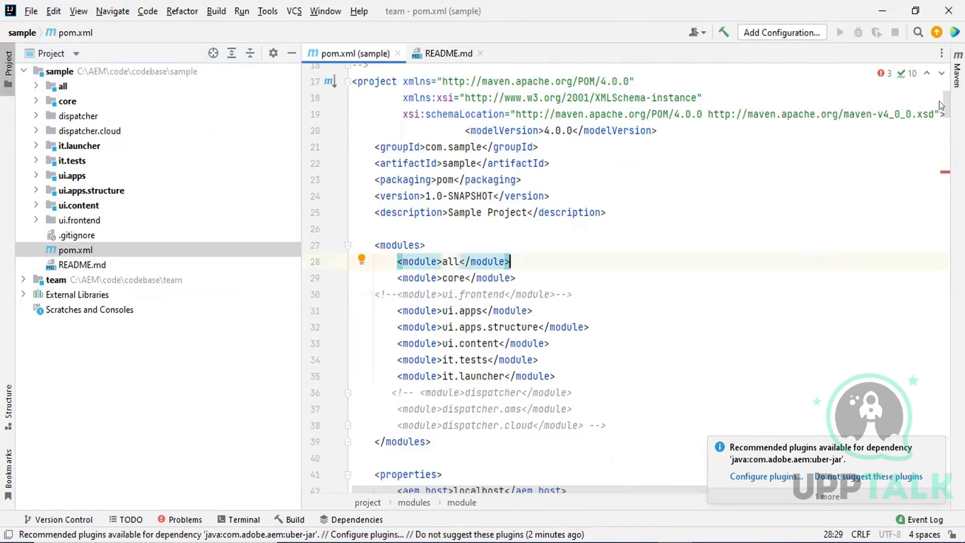
scroll(944, 116, down, 3)
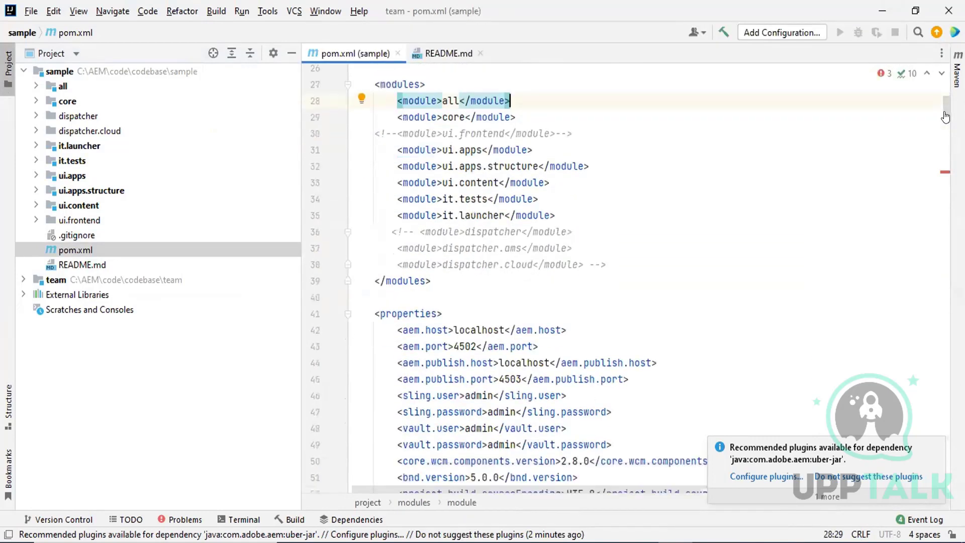
scroll(945, 116, down, 2)
click(728, 278)
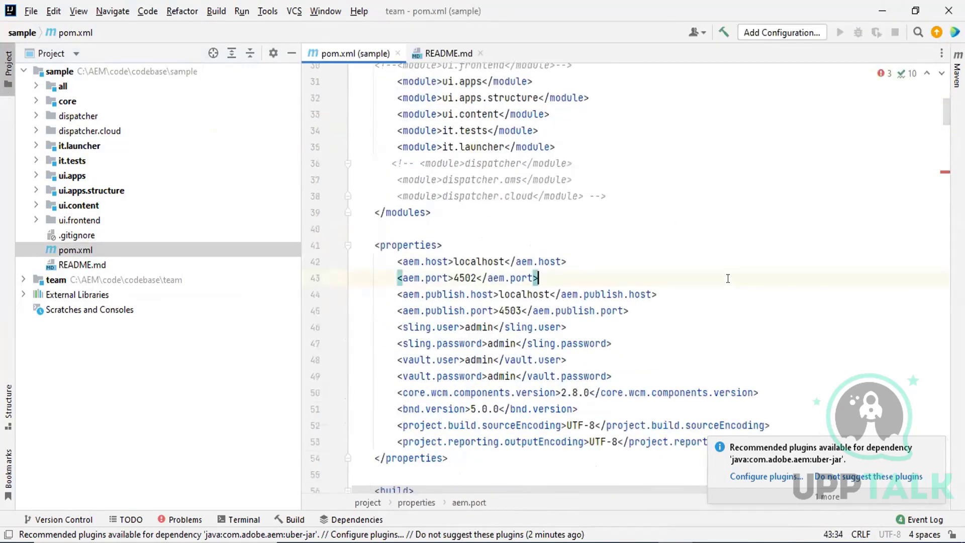
key(ctrl+f)
text(autoinsta)
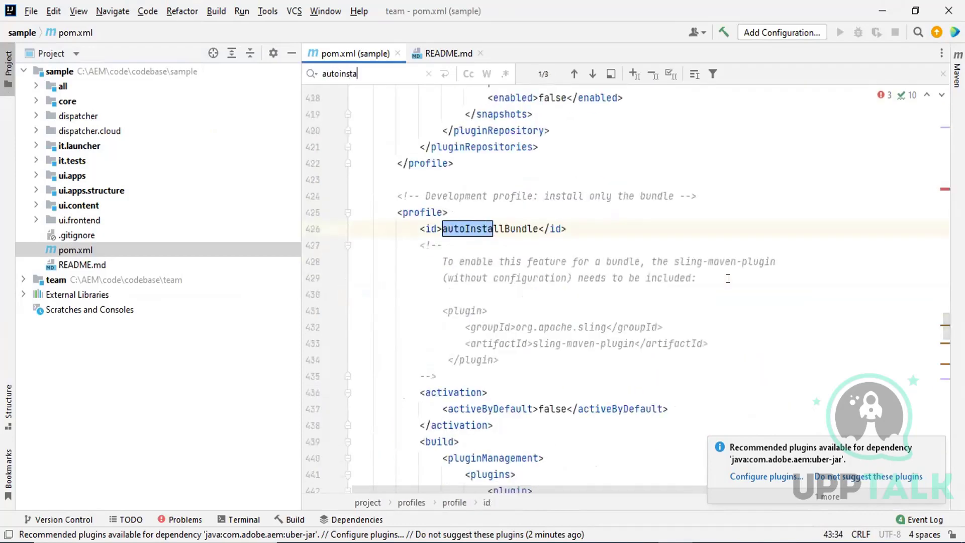
text(;)
key(BackSpace)
text(llpac)
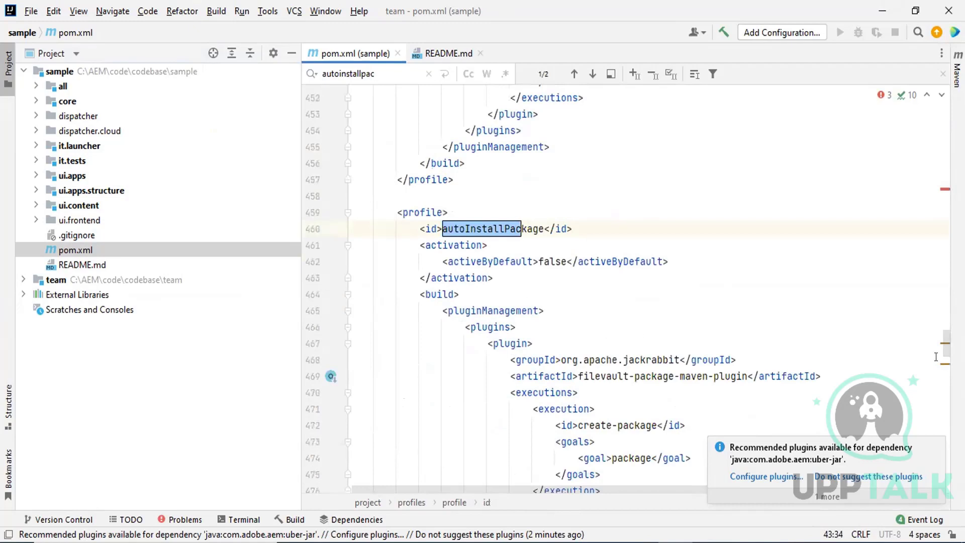
click(935, 447)
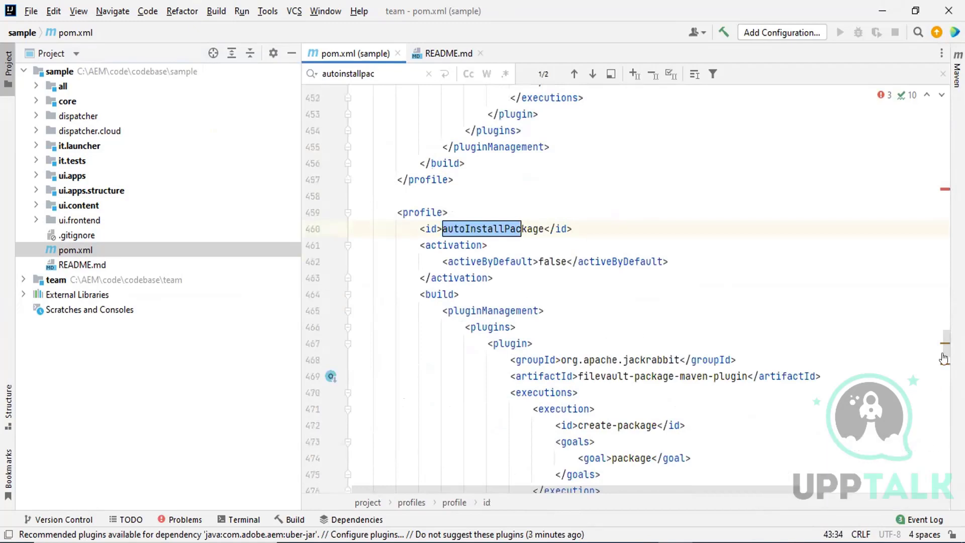
drag(946, 342, 945, 346)
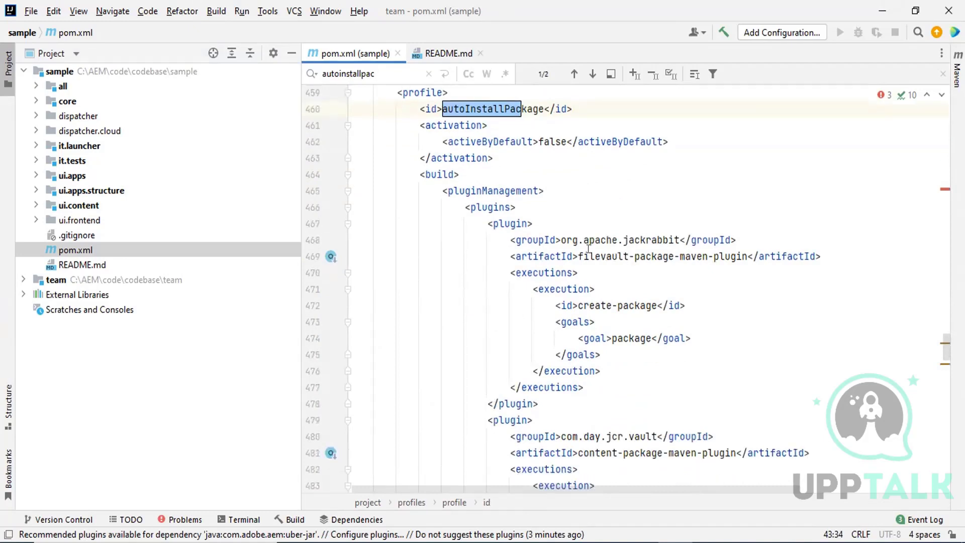
drag(594, 250, 628, 250)
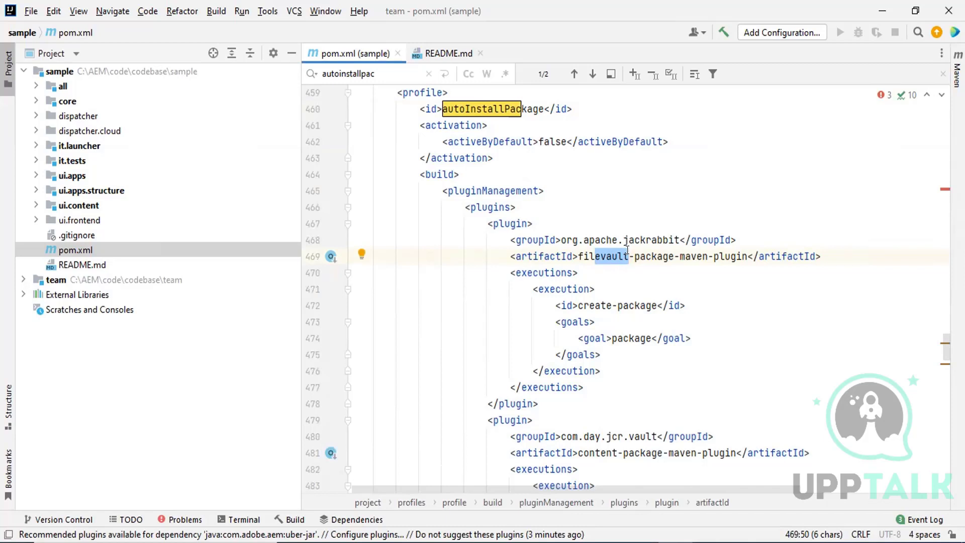
click(617, 255)
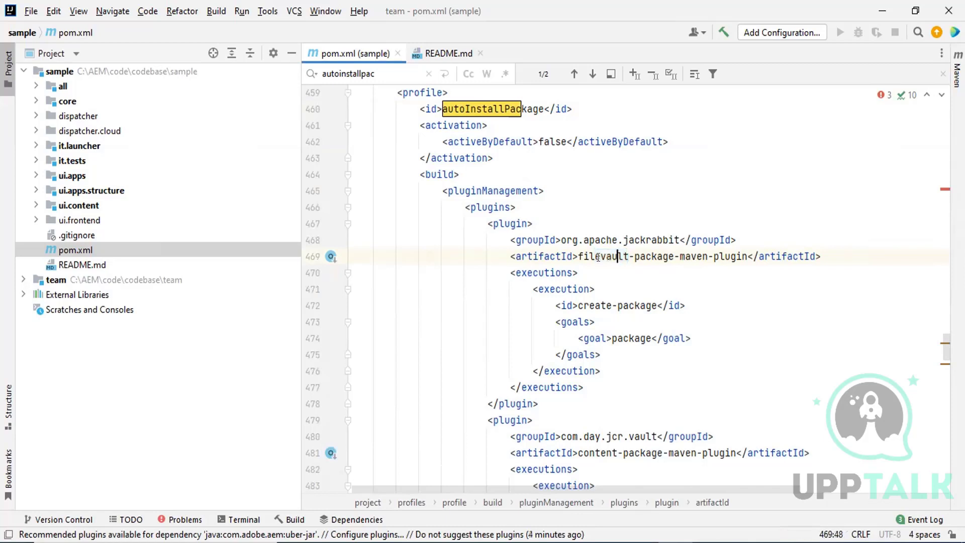
drag(600, 258, 627, 257)
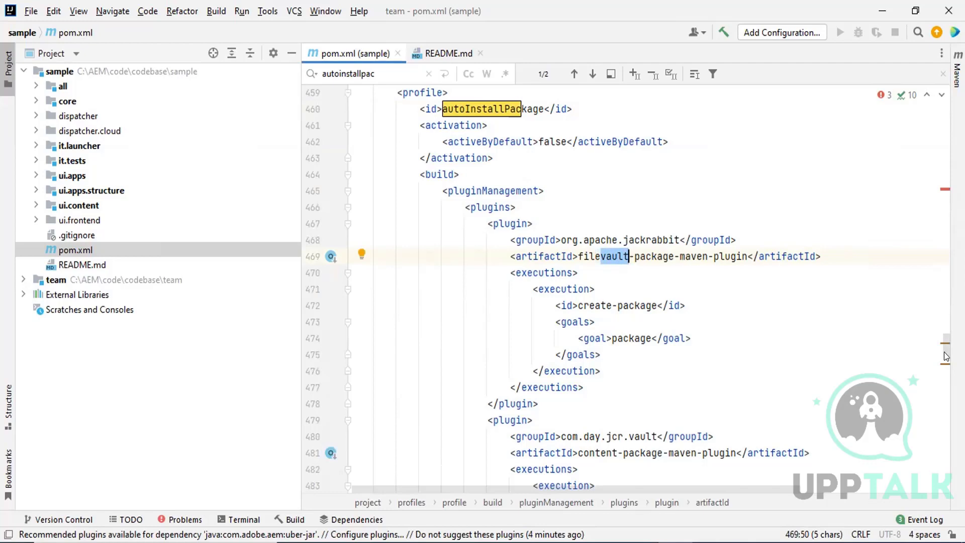
scroll(946, 356, down, 3)
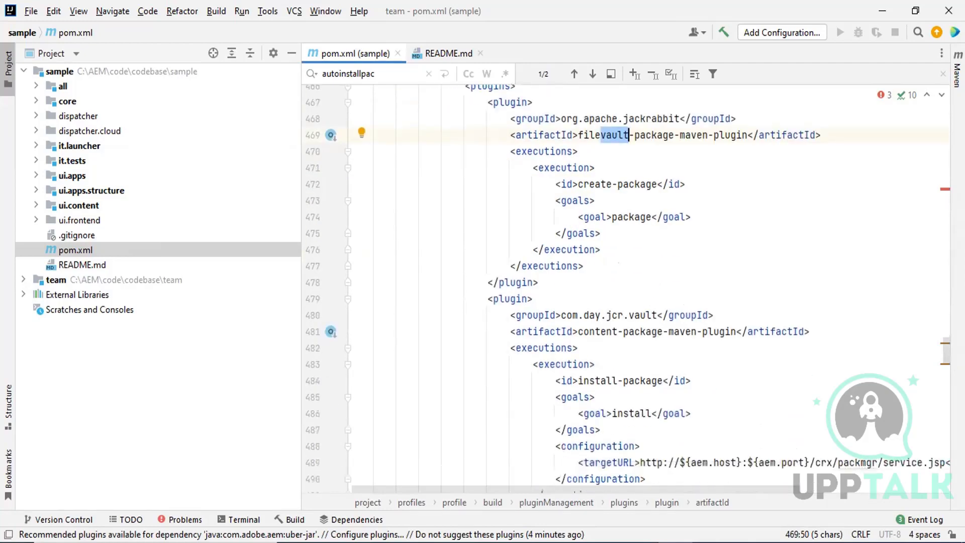
scroll(946, 357, down, 1)
scroll(946, 357, down, 1)
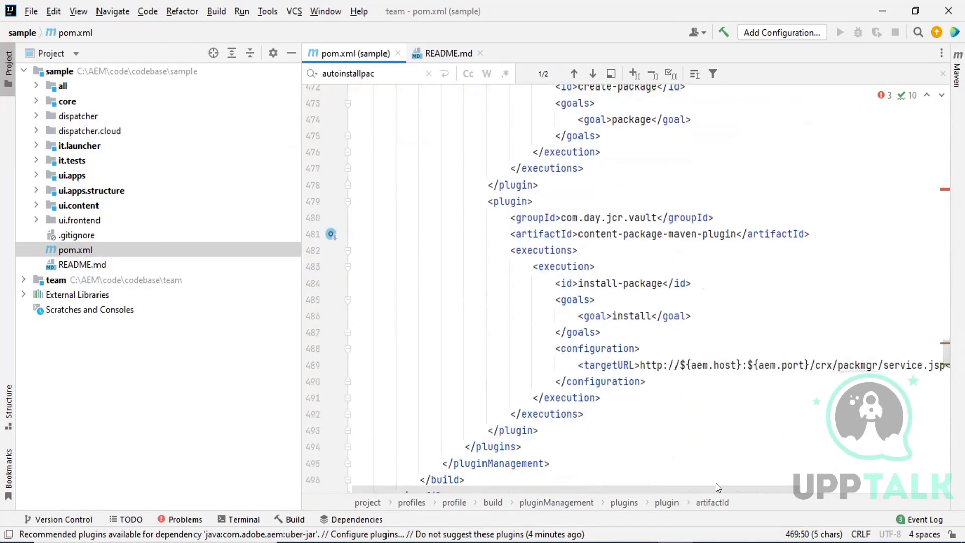
drag(716, 482, 740, 483)
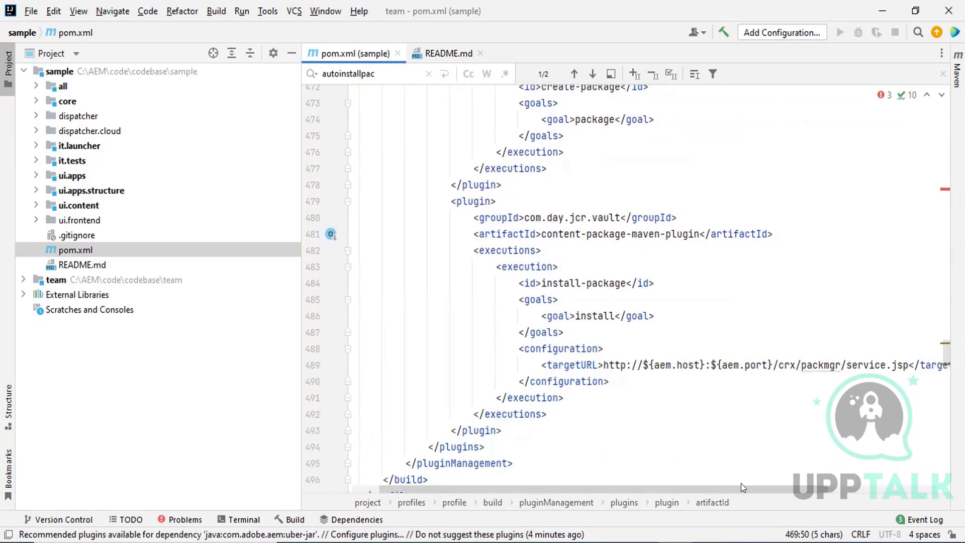
double_click(578, 365)
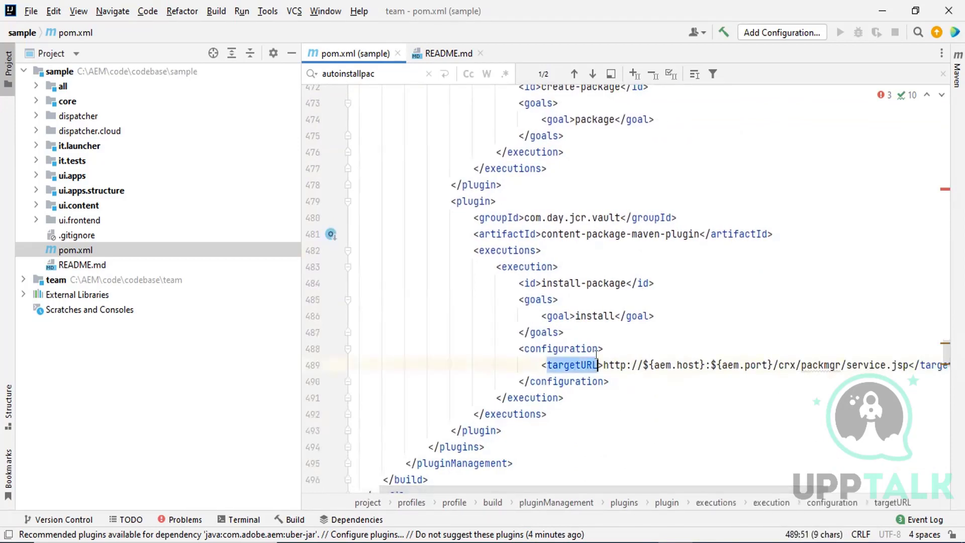
click(663, 364)
click(733, 365)
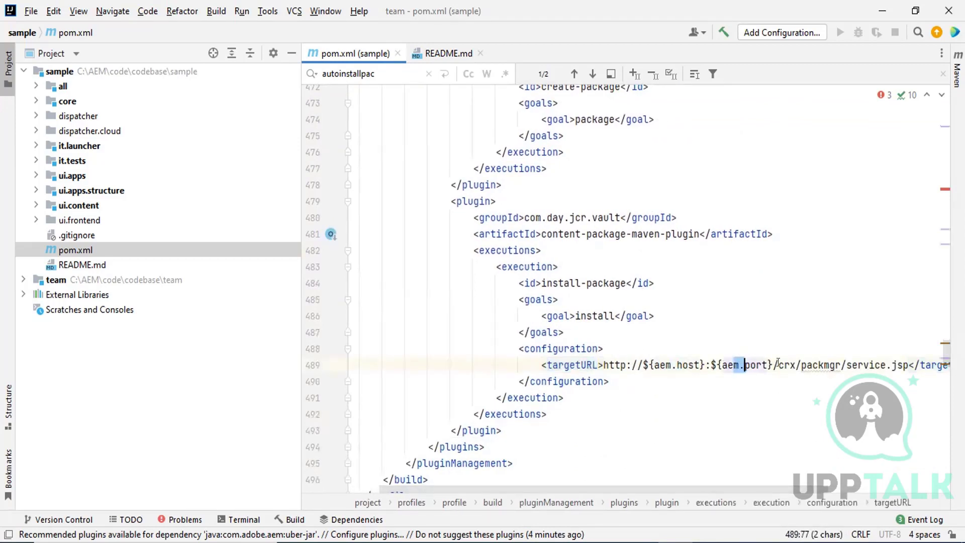
drag(772, 365, 834, 357)
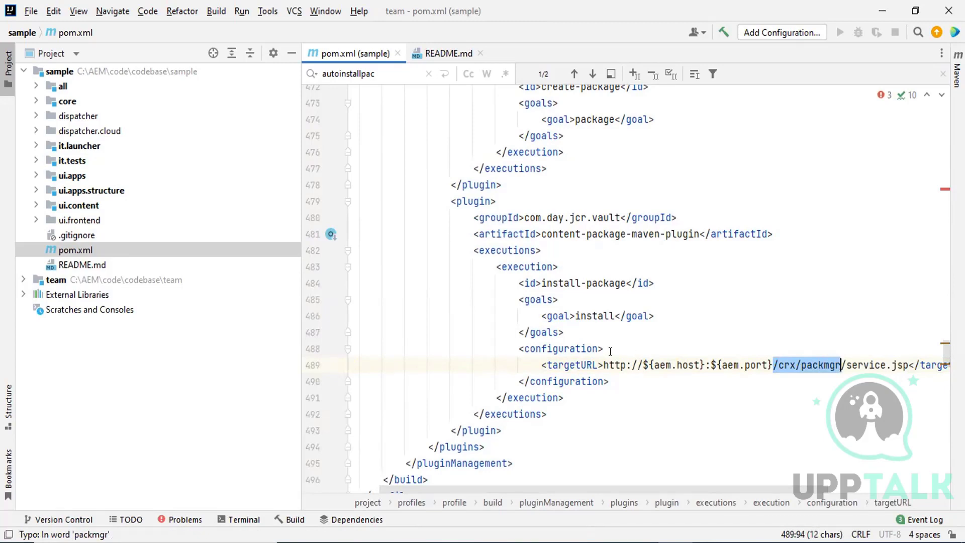
drag(653, 363, 765, 365)
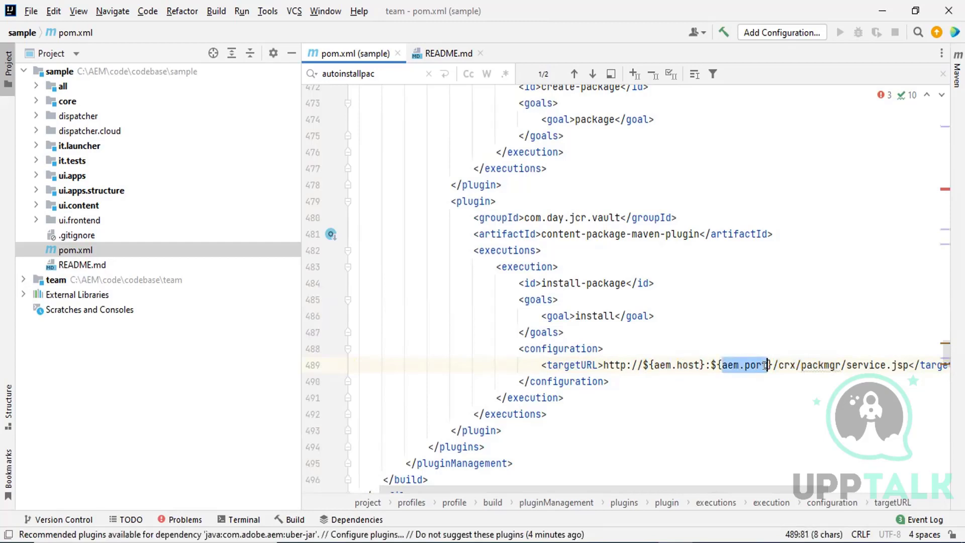
- Find aem.port in pom.xml and highlight author port 4502 and publish port 4503
key(ctrl+f)
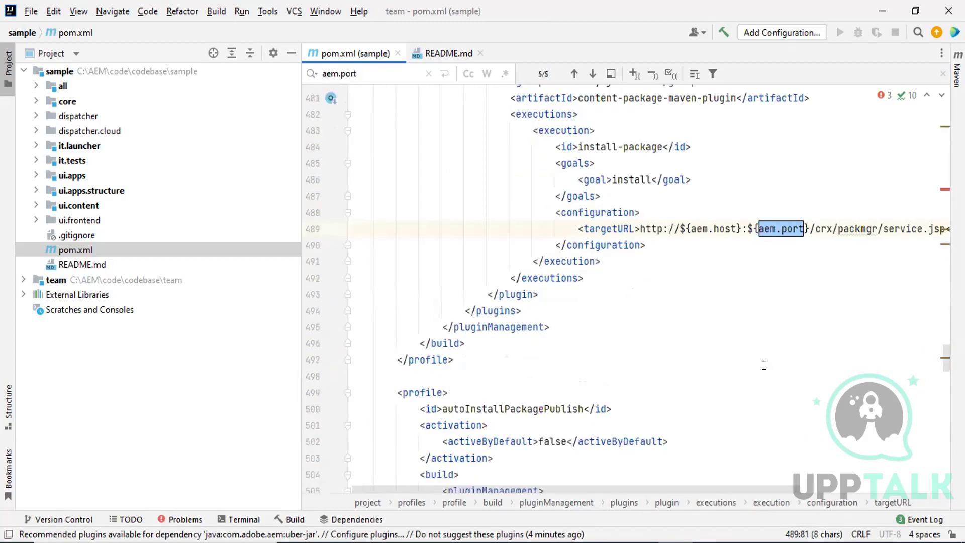
key(Return)
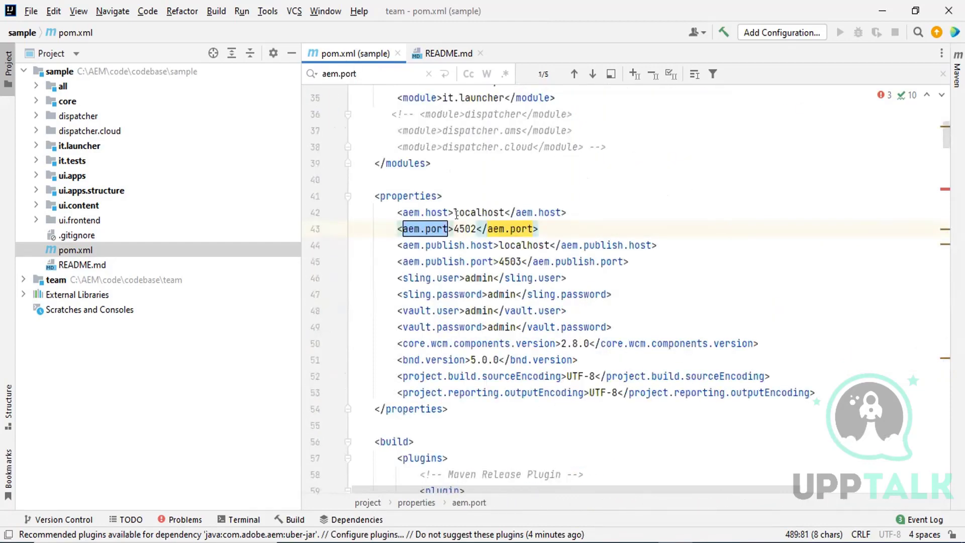
drag(454, 229, 476, 228)
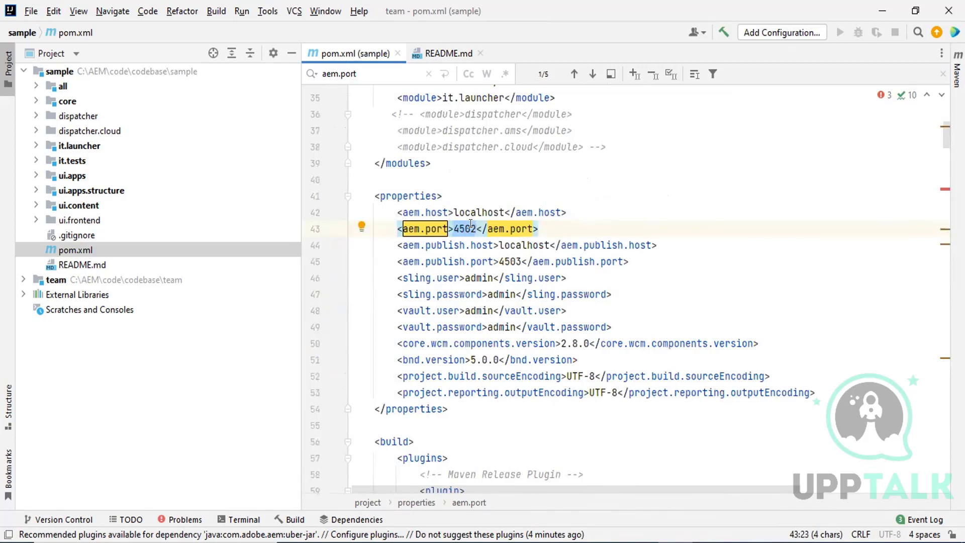
key(Escape)
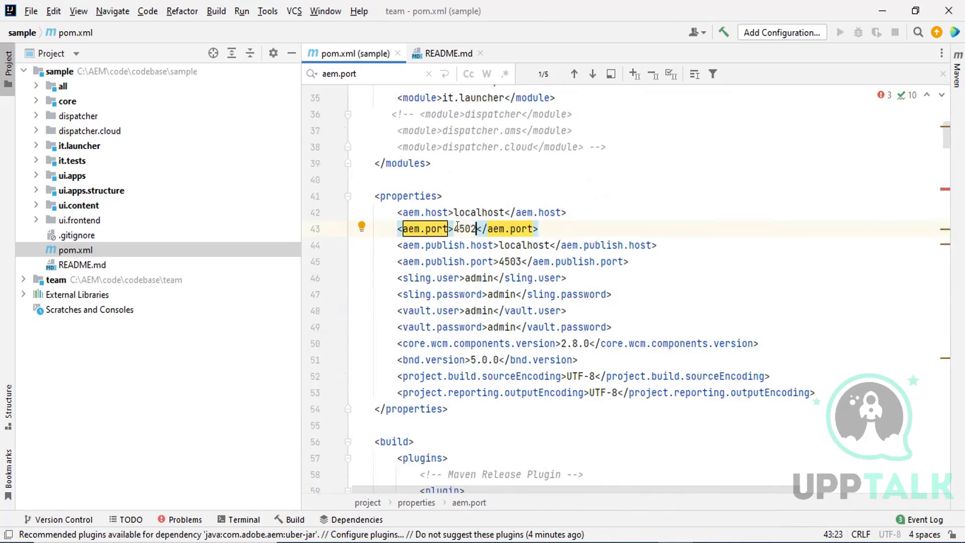
click(458, 228)
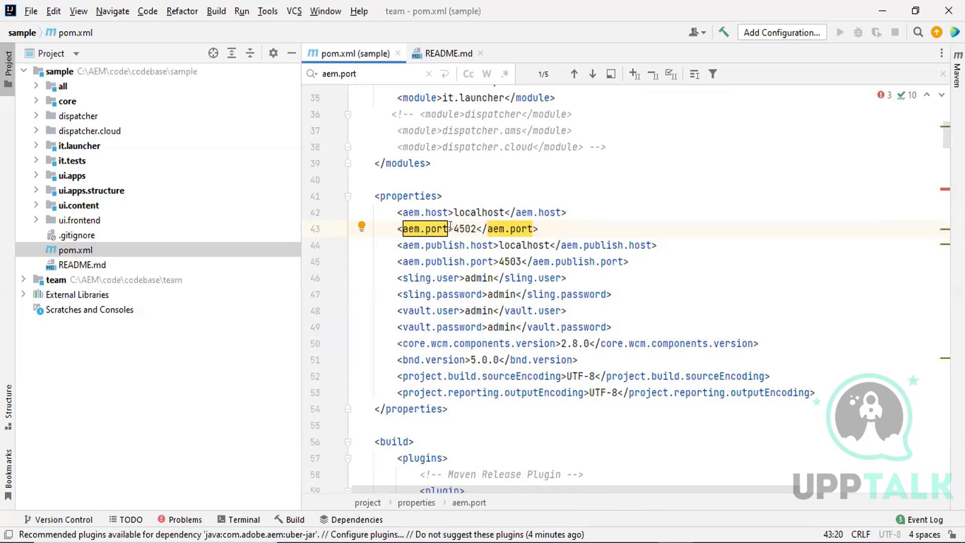
double_click(472, 227)
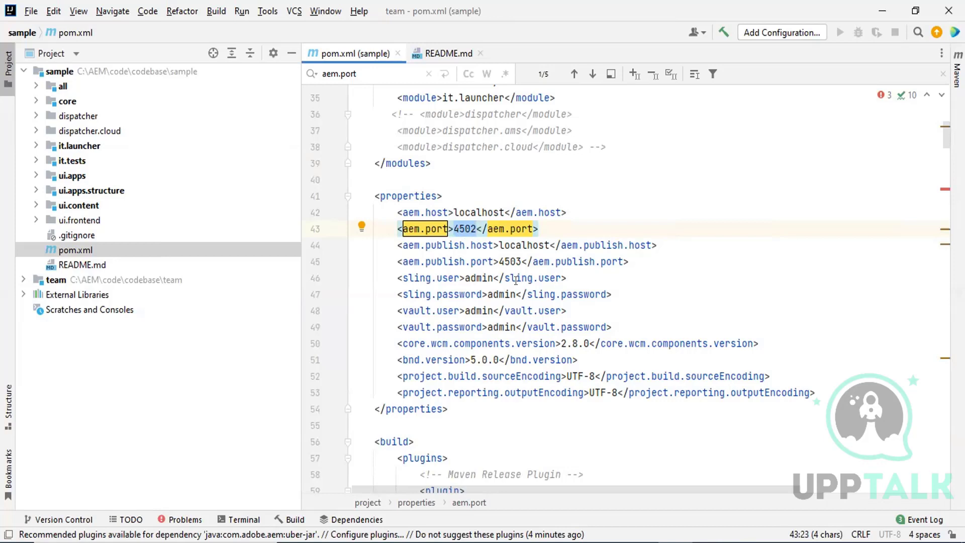
mouse_move(515, 280)
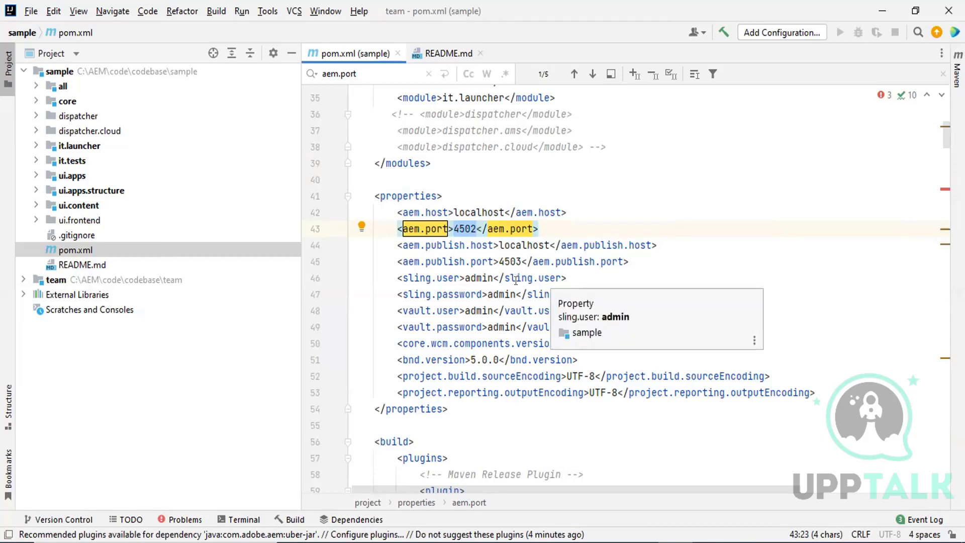
double_click(517, 260)
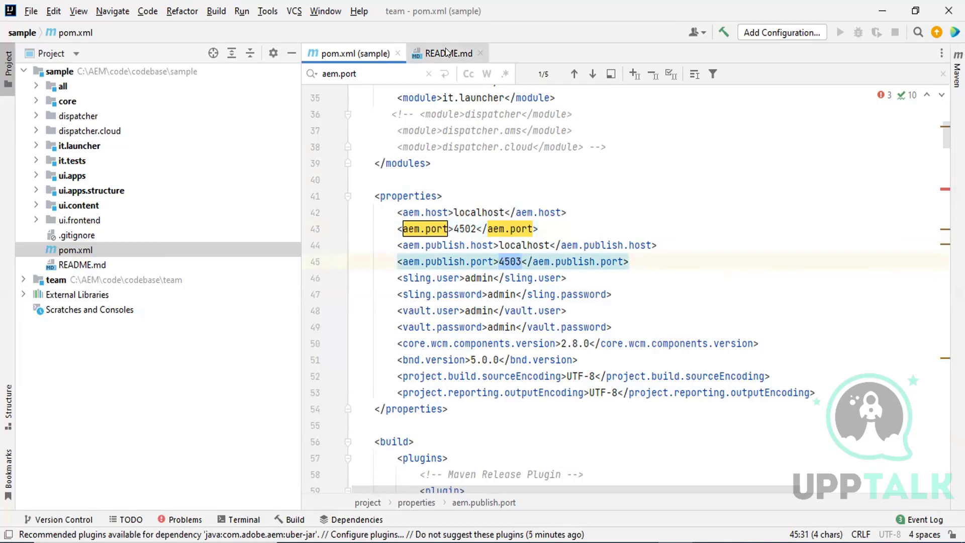
key(ctrl+Tab)
- Select and copy the autoInstallPackagePublish profile name in README.md
double_click(553, 358)
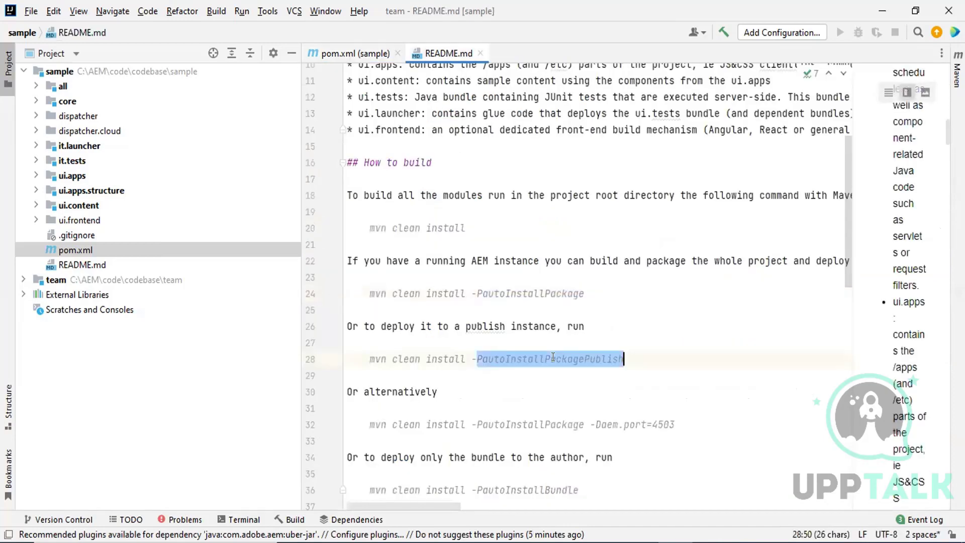
click(499, 359)
drag(483, 359, 628, 357)
key(ctrl+c)
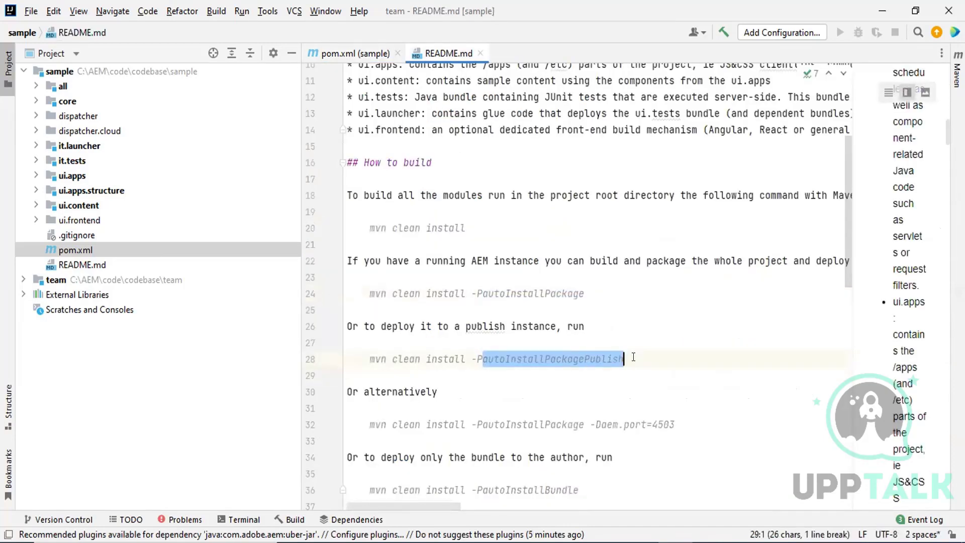
- Find autoInstallPackagePublish in pom.xml and highlight the aem.publish.port placeholder in its targetURL
click(335, 51)
click(641, 207)
key(ctrl+f)
key(ctrl+v)
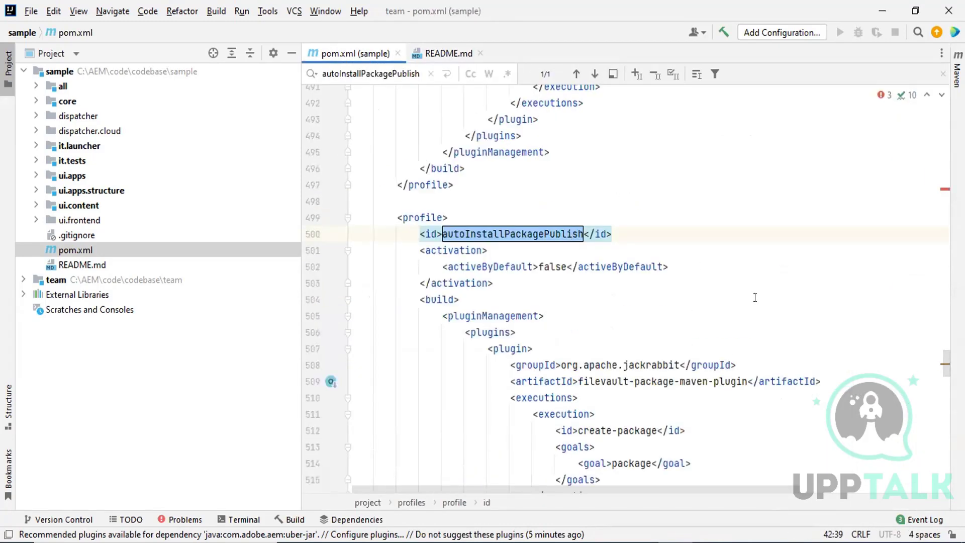
click(945, 363)
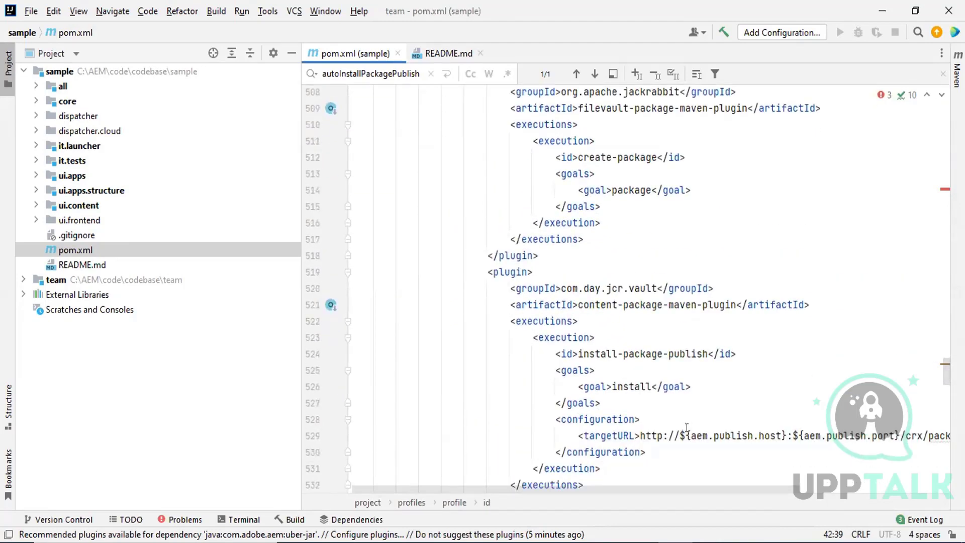
drag(690, 435, 893, 435)
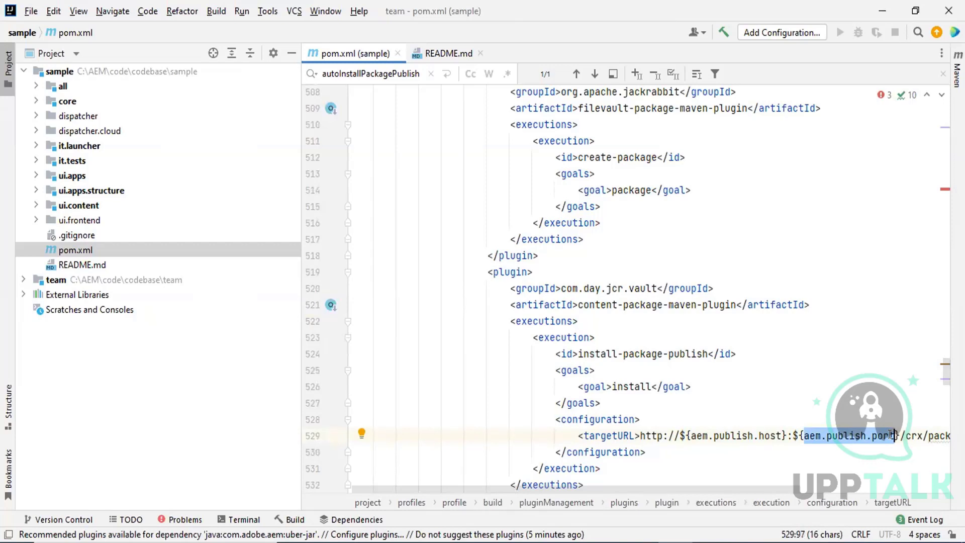
click(892, 435)
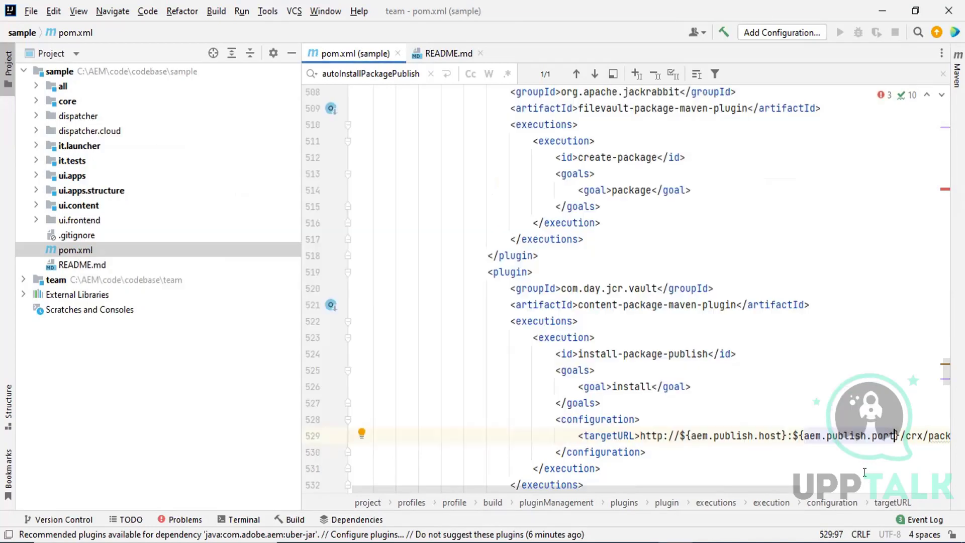
key(alt+Tab)
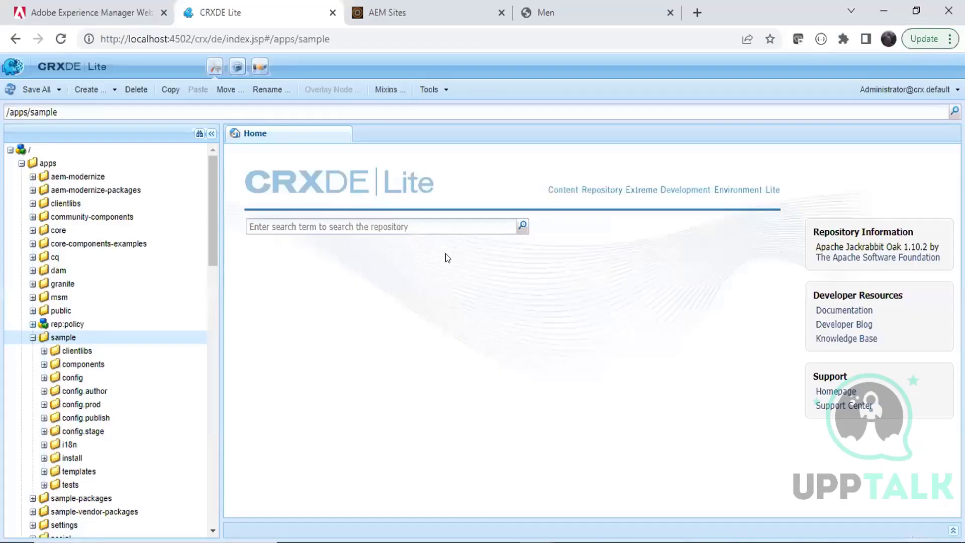
- Scroll README.md through the build commands down to the Testing section
key(alt+Tab)
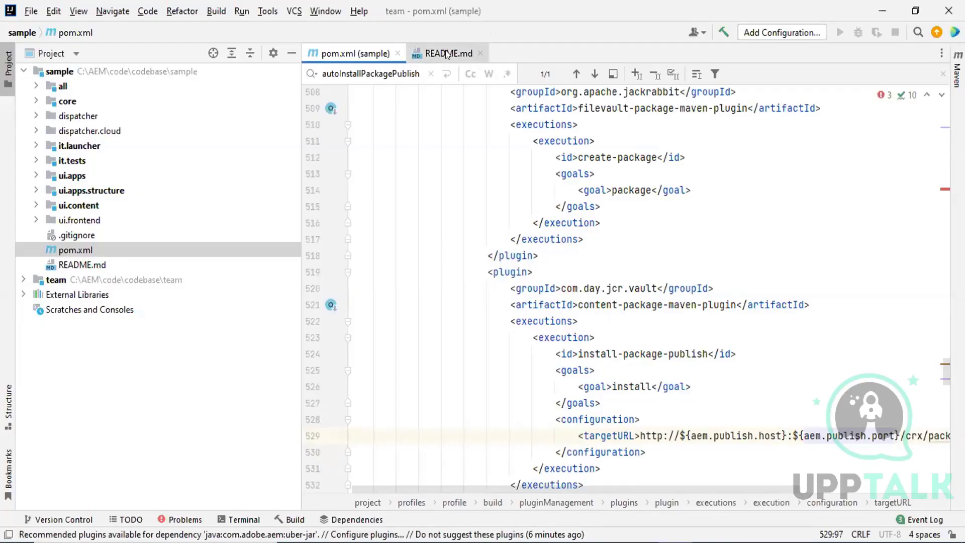
click(445, 53)
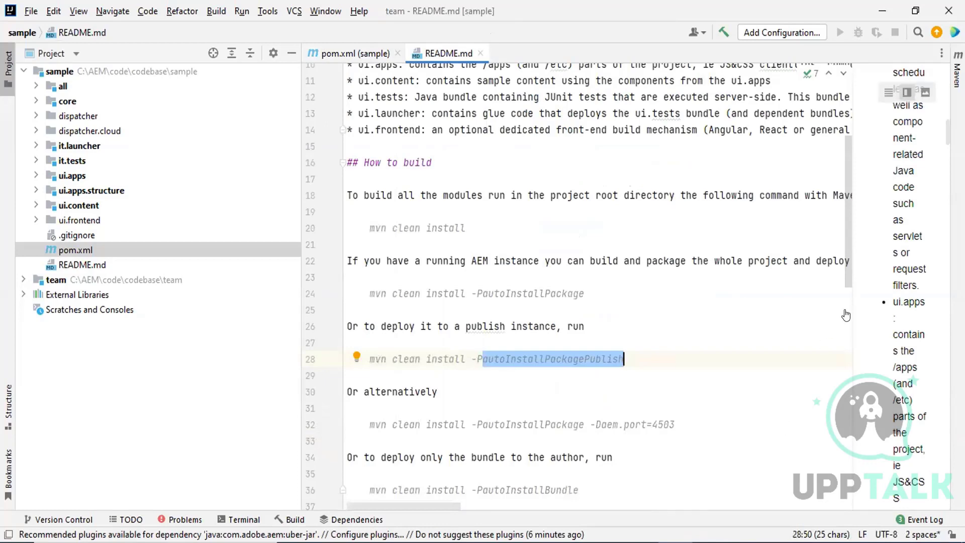
scroll(849, 287, down, 3)
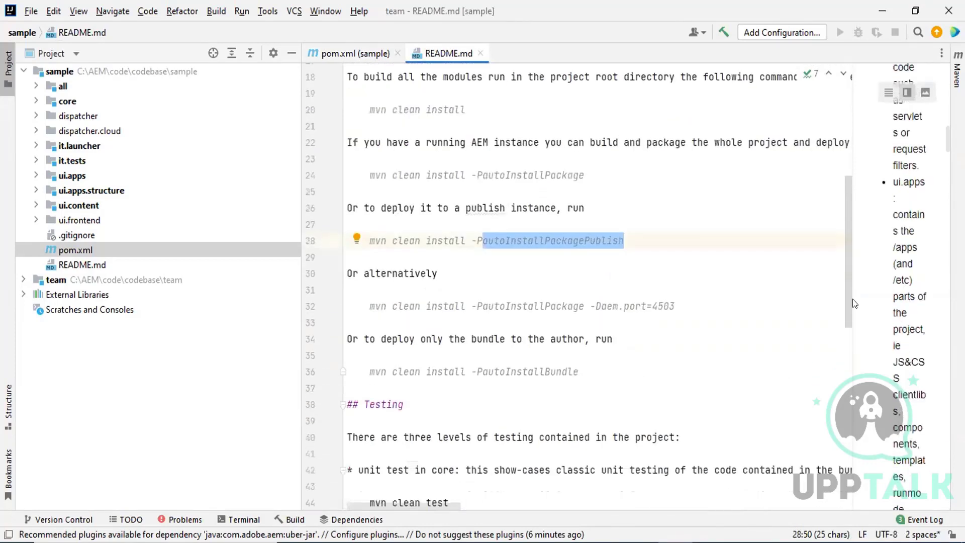
scroll(857, 322, down, 2)
scroll(859, 332, down, 1)
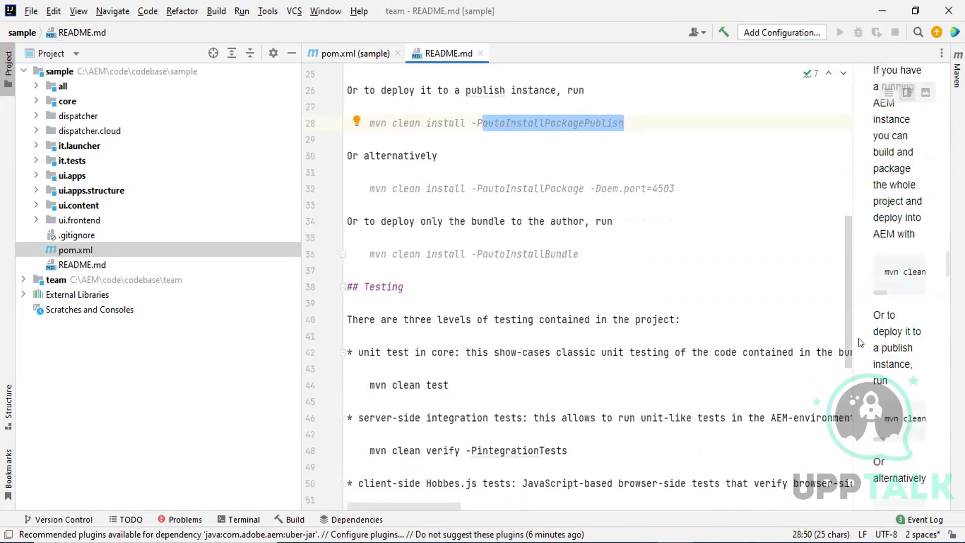
key(alt+Tab)
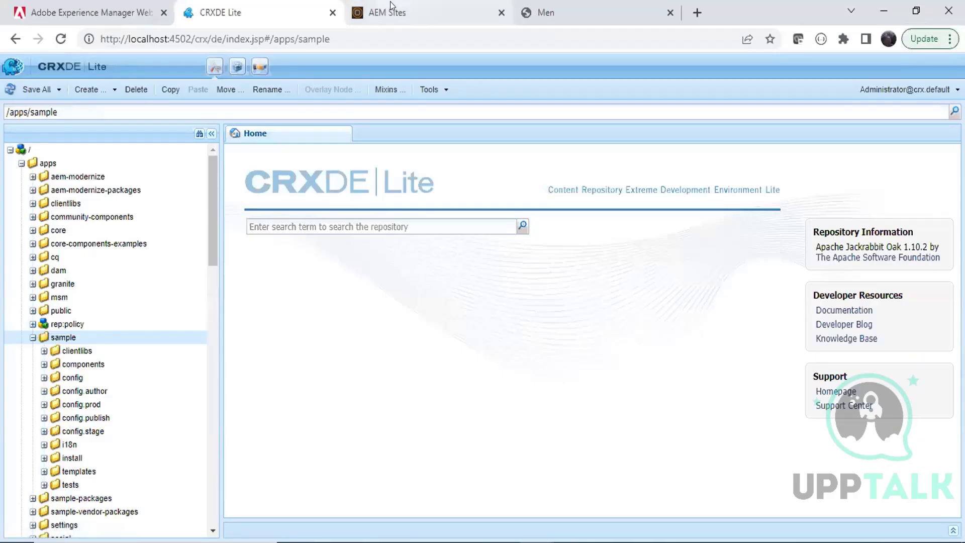
click(390, 7)
key(alt+Tab)
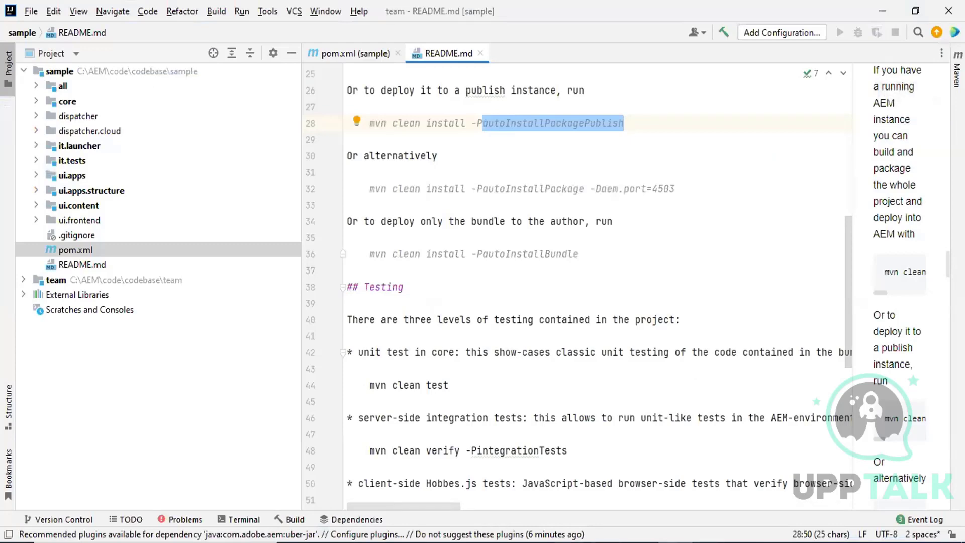
- Draw pencil strokes inside the left and right code base arrows of the diagram
mouse_move(537, 535)
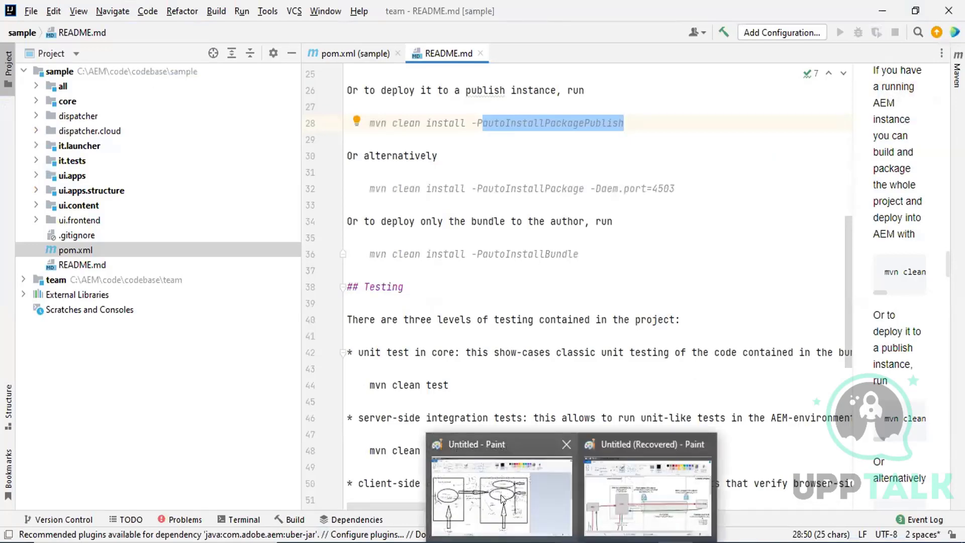
click(501, 494)
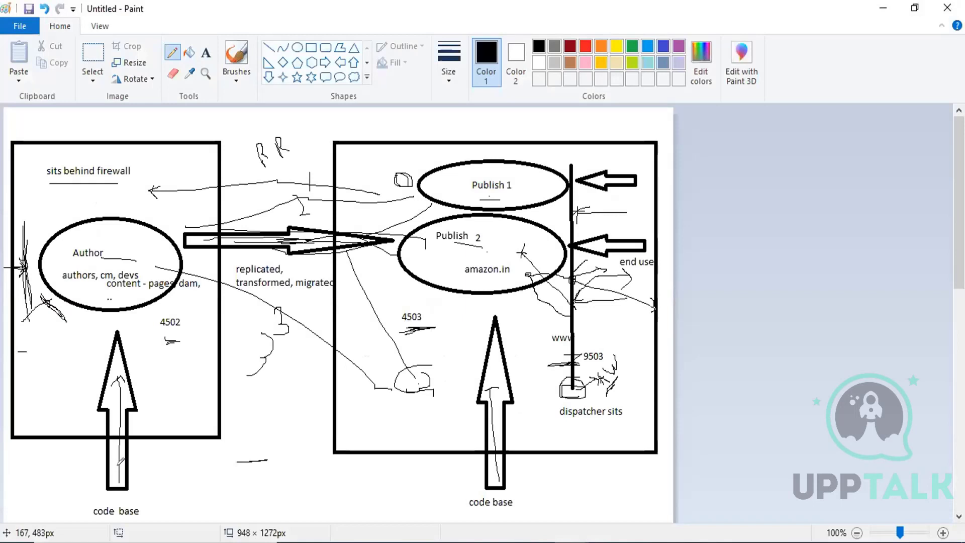
mouse_move(119, 428)
mouse_down()
mouse_move(114, 358)
mouse_move(107, 383)
mouse_up()
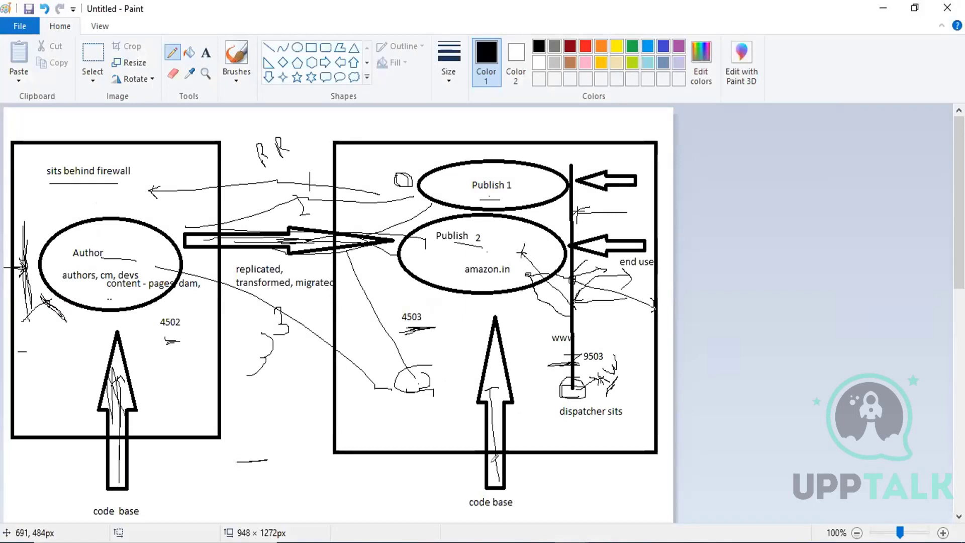
drag(497, 461, 498, 416)
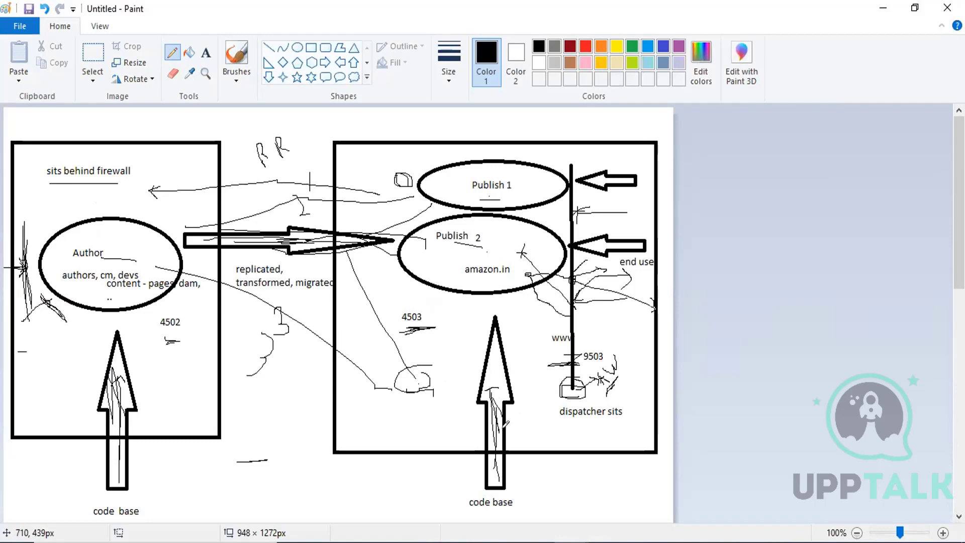
- Recall the earlier git commit and git add commands in Git Bash
click(637, 540)
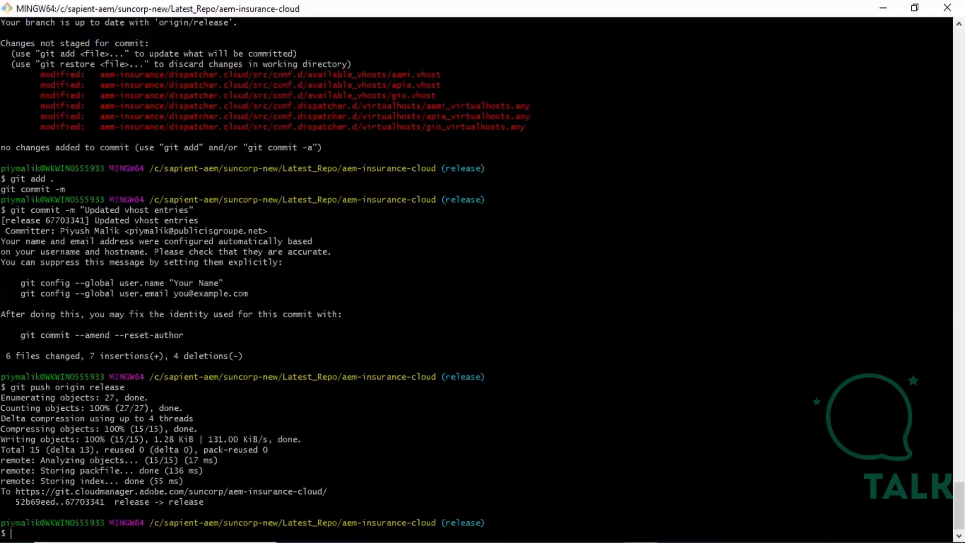
key(Up)
key(Up)
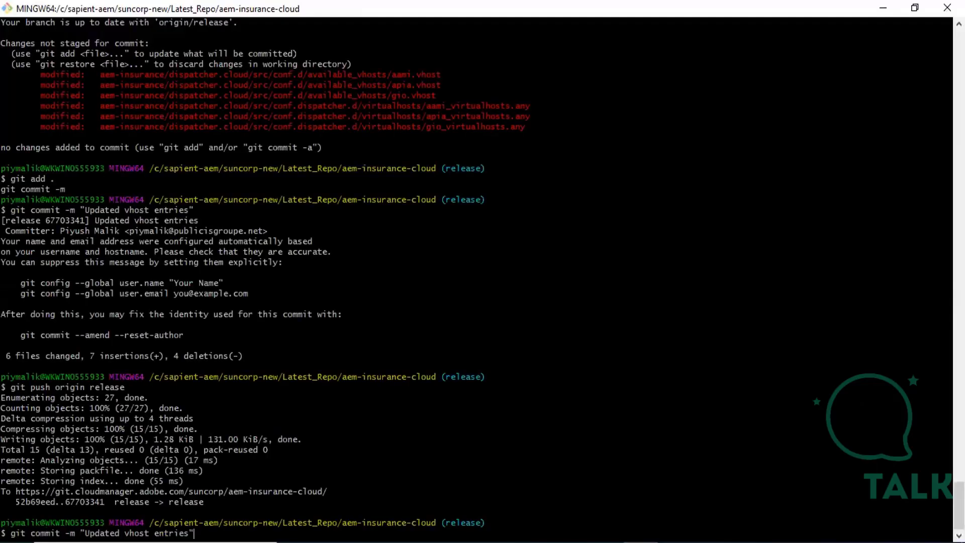
key(Up)
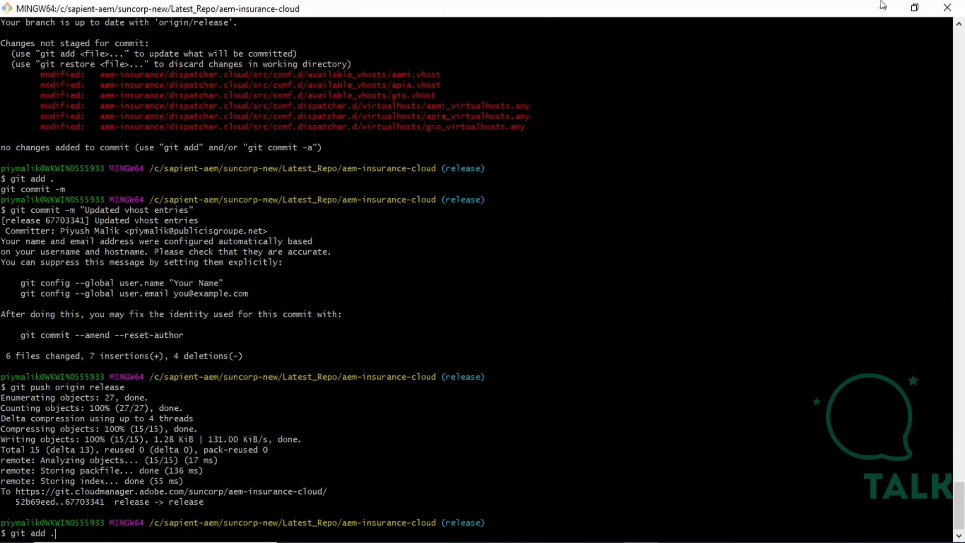
- Minimize Git Bash and switch to the Maven build command prompt
click(882, 6)
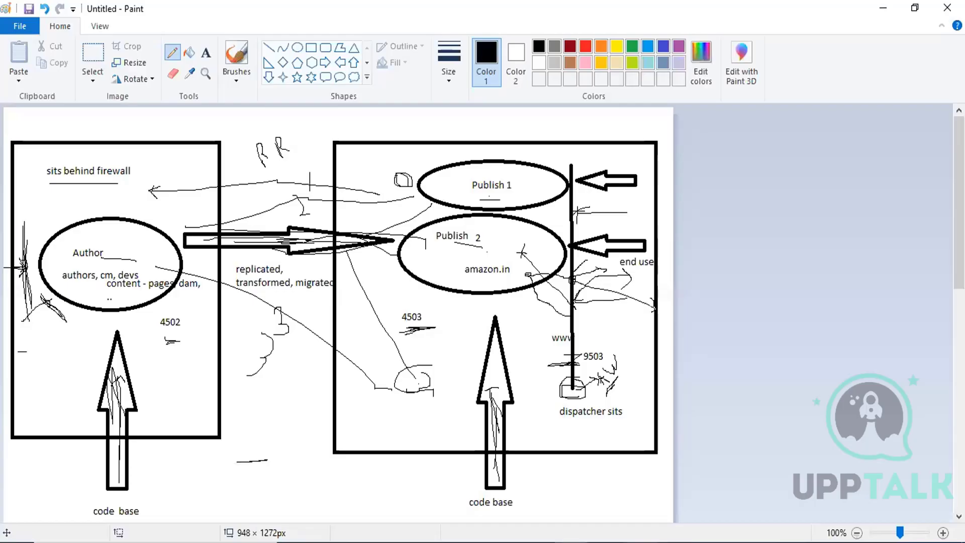
mouse_move(640, 541)
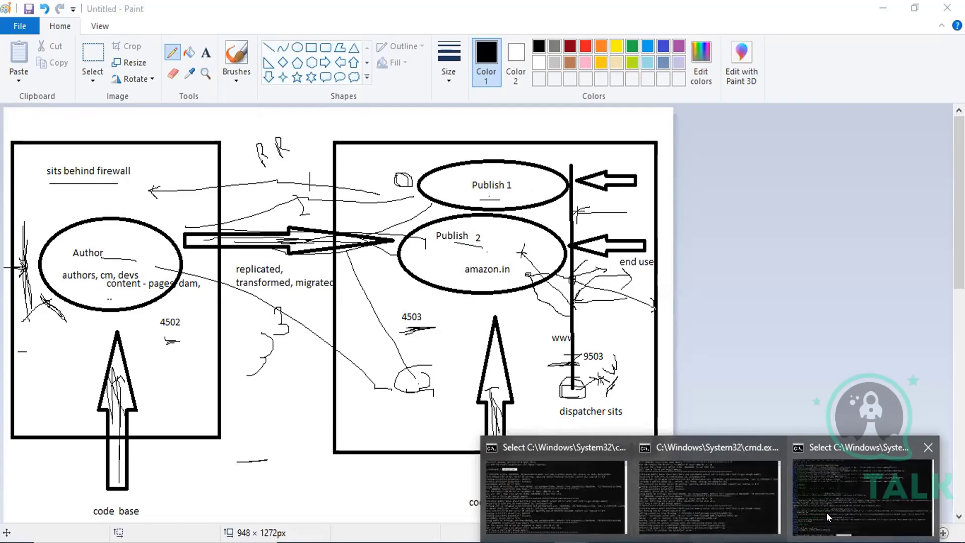
click(826, 512)
click(497, 483)
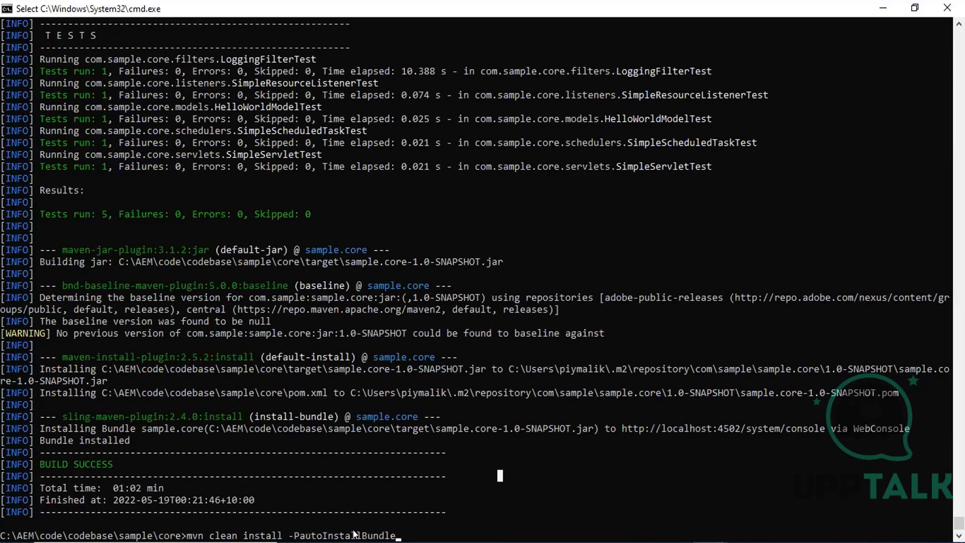
- Change the command to mvn clean install -PautoInstallPackagePublish, check it against README.md, and run it
key(BackSpace)
key(BackSpace)
key(BackSpace)
key(BackSpace)
key(BackSpace)
key(BackSpace)
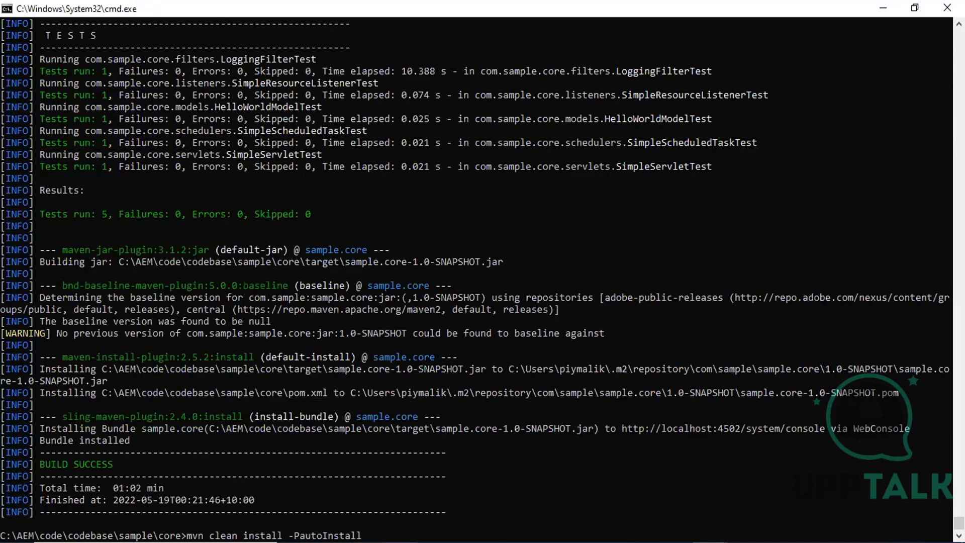
text(Pac)
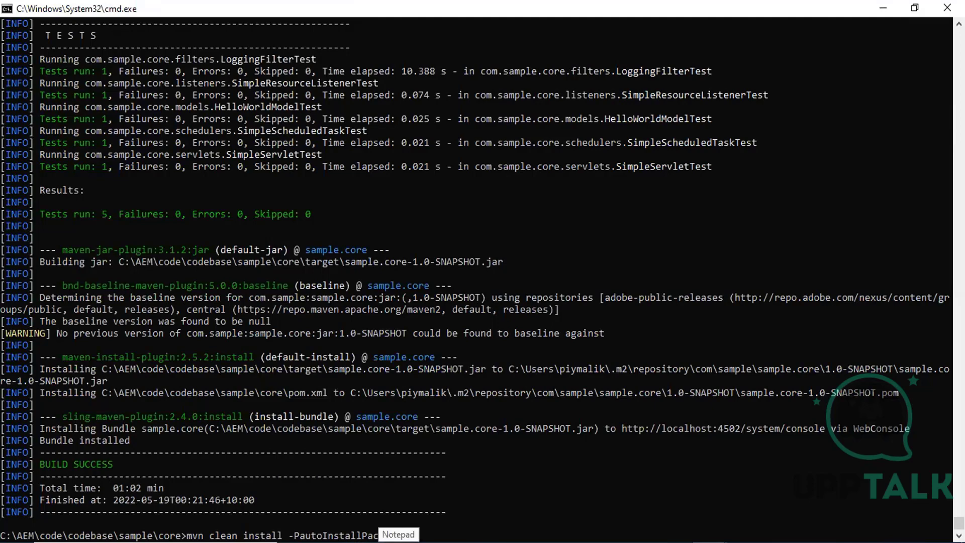
text(ka)
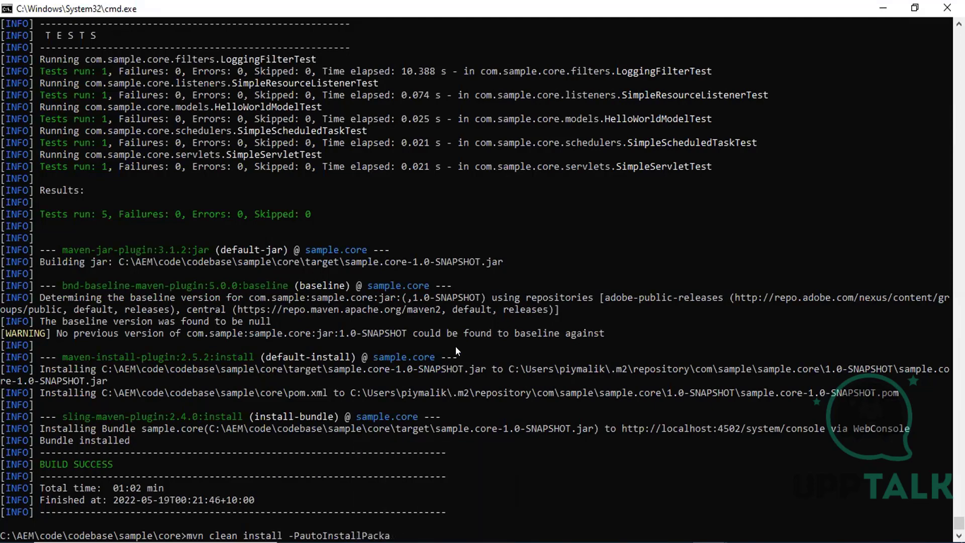
text(gePublish)
key(alt+Tab)
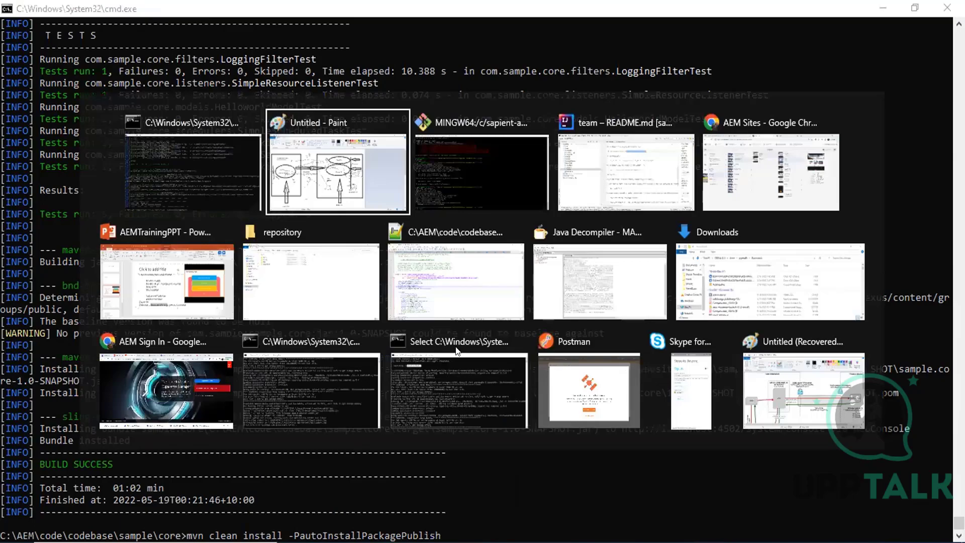
key(alt+Tab)
key(alt+Tab)
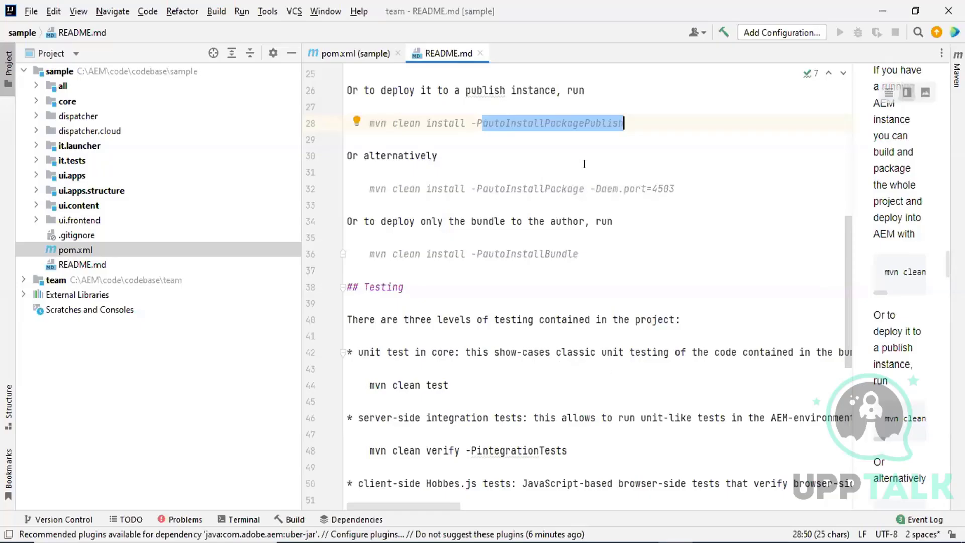
key(alt+Tab)
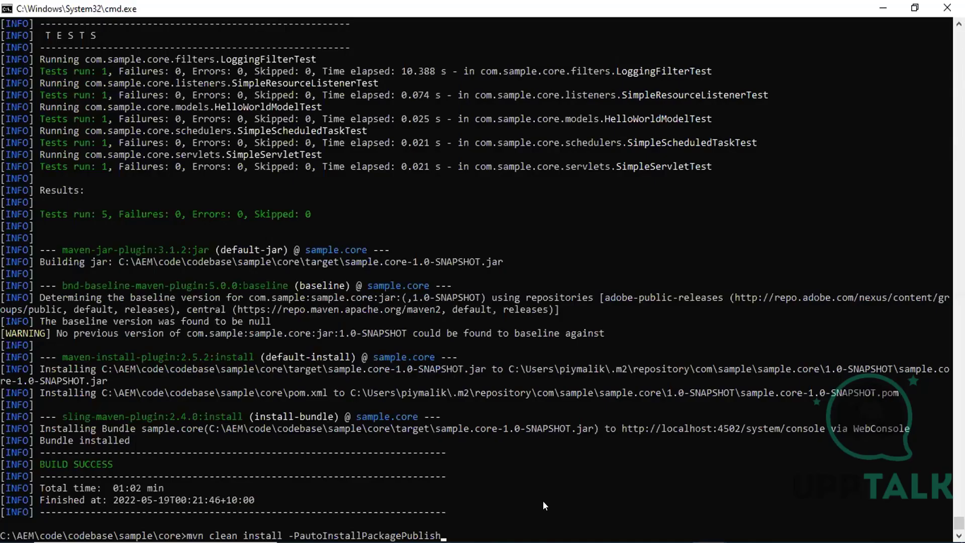
key(Return)
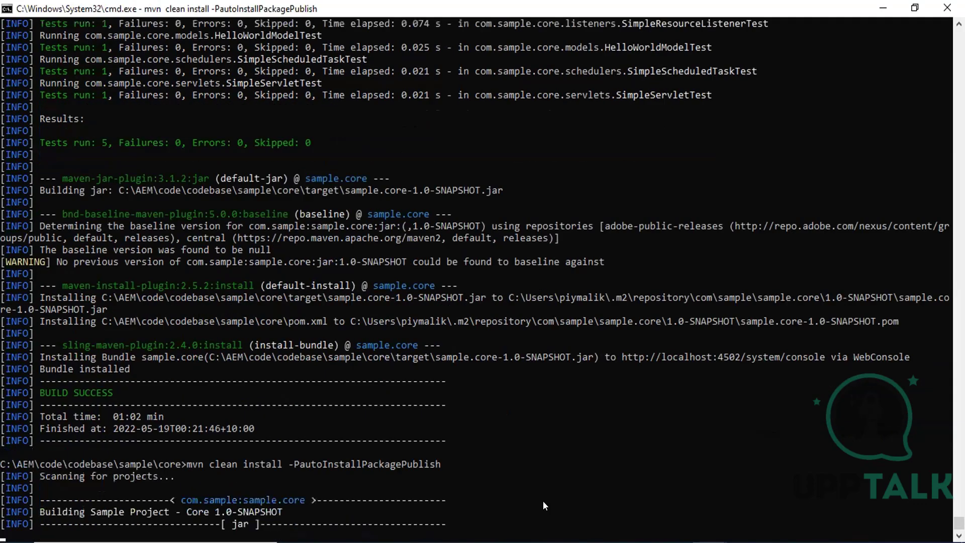
- Minimize the running build console to show the README
key(alt+Tab)
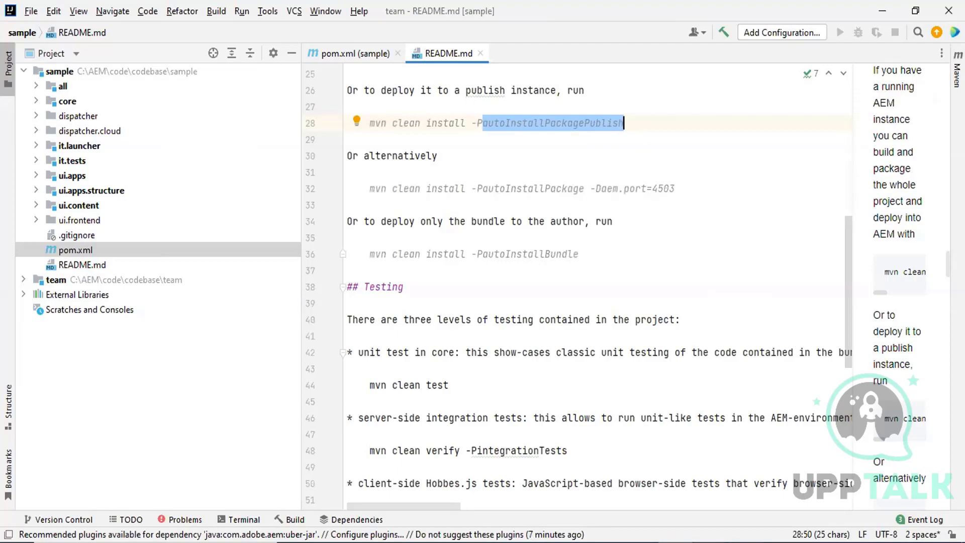
click(792, 500)
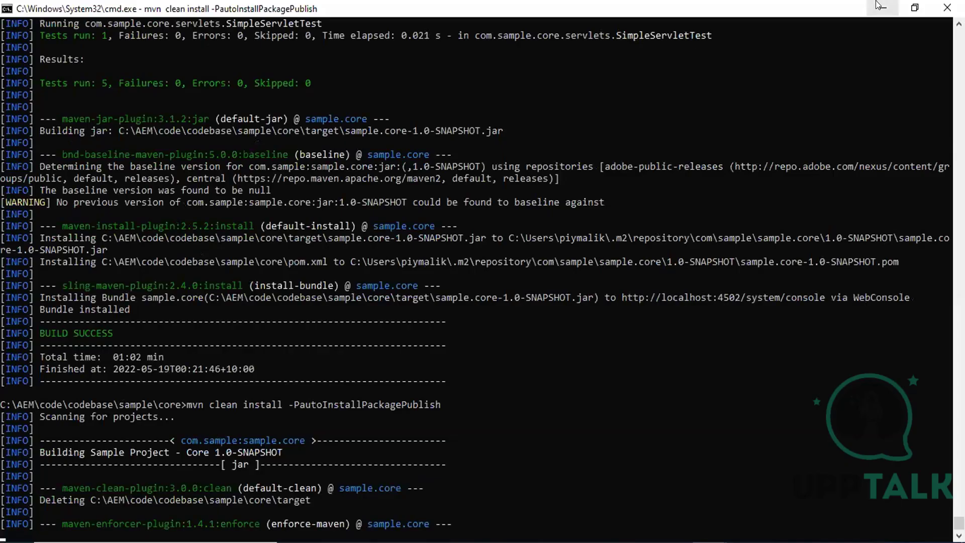
click(880, 6)
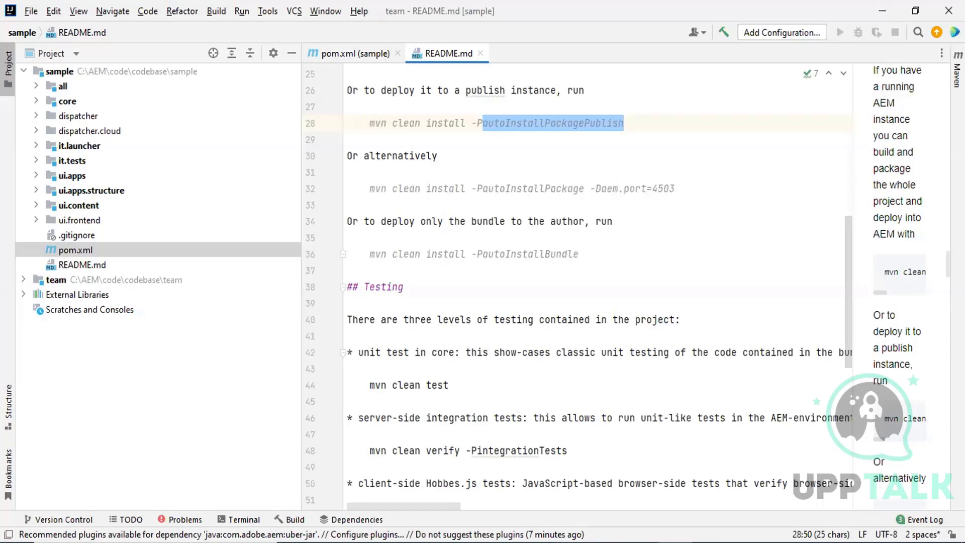
- Close the Assets panel and open the We.Retail Men page with the E shortcut
mouse_move(537, 542)
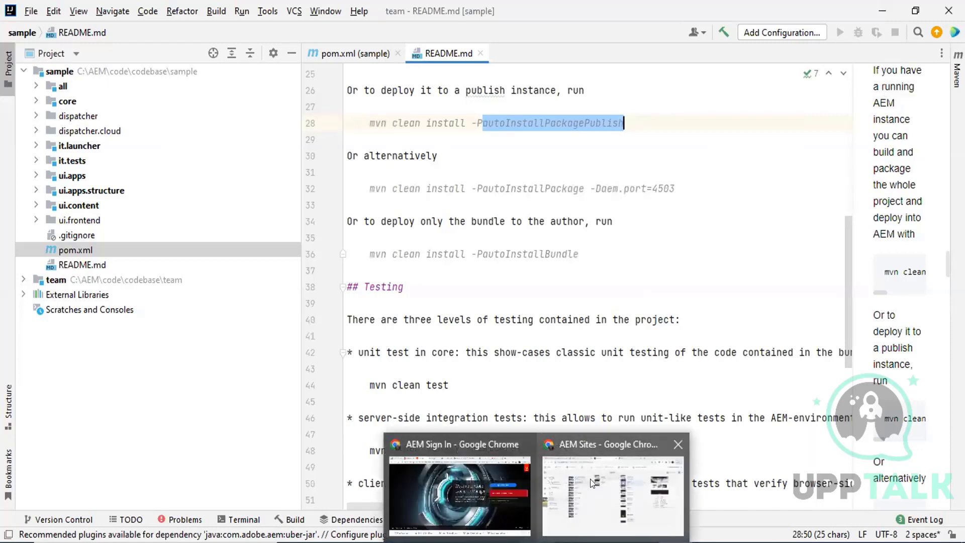
click(590, 478)
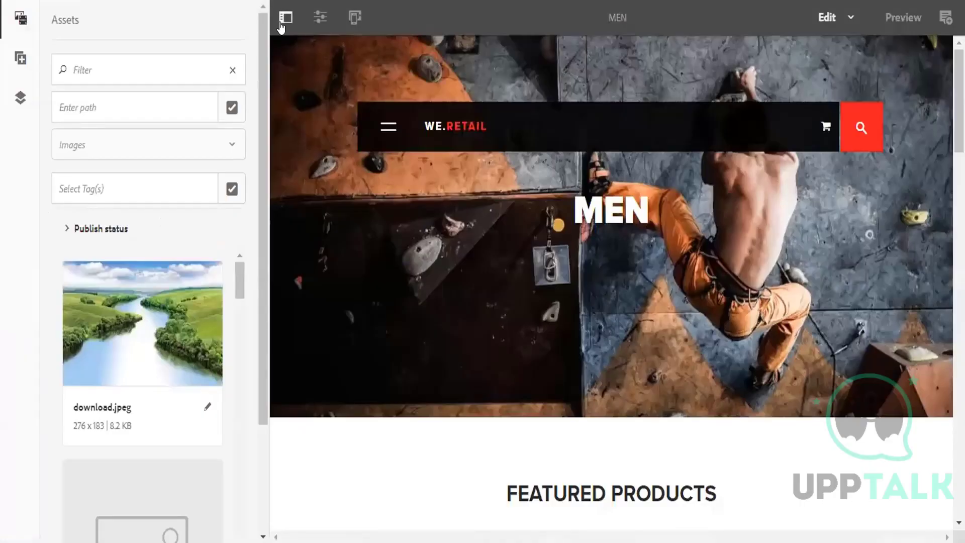
click(284, 20)
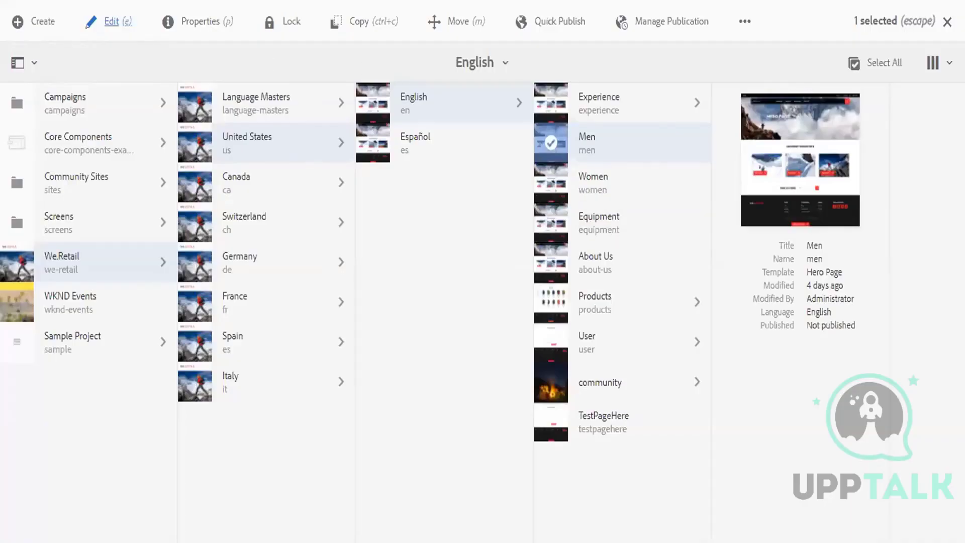
key(e)
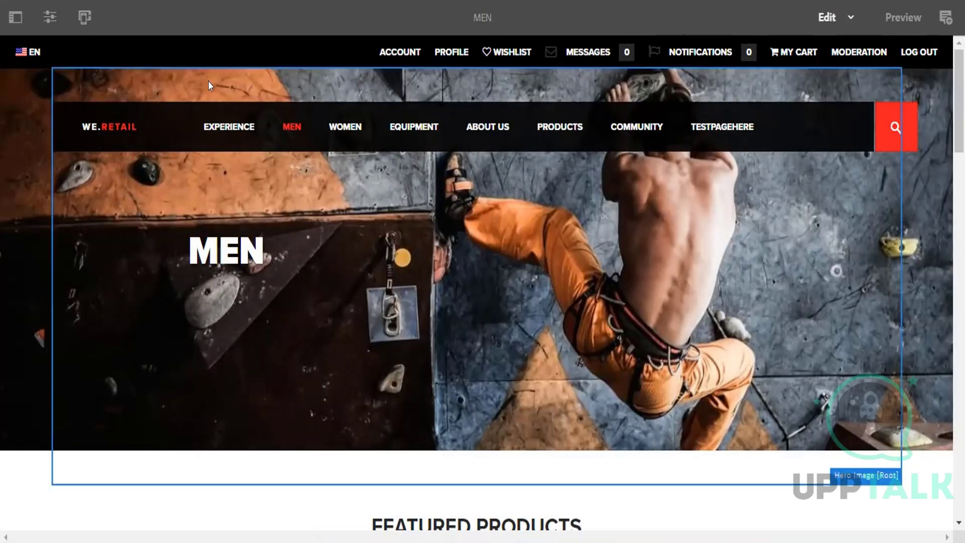
click(50, 20)
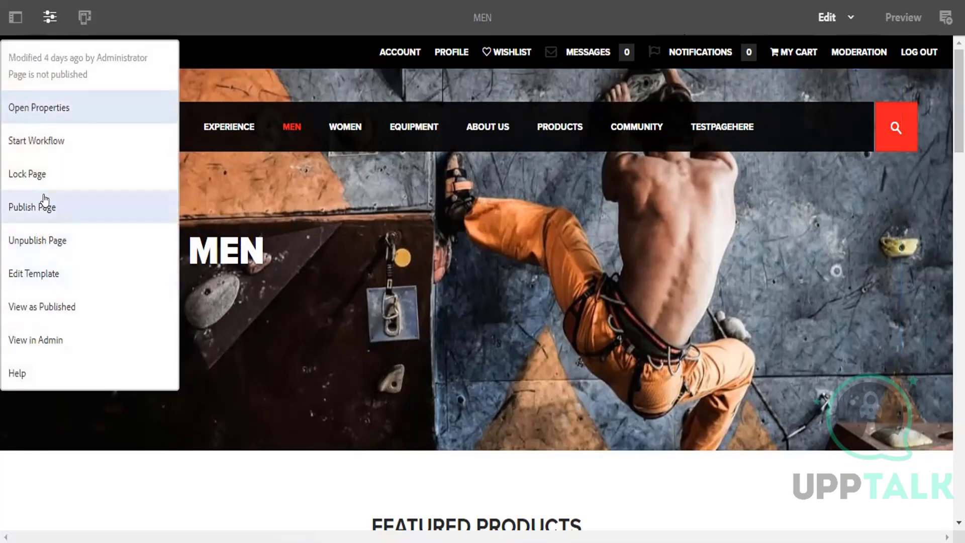
click(417, 254)
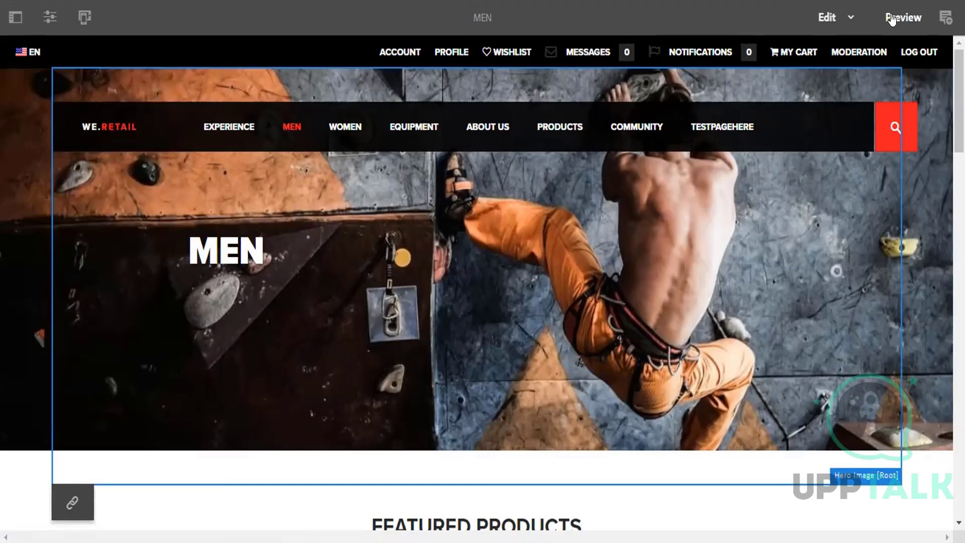
click(891, 19)
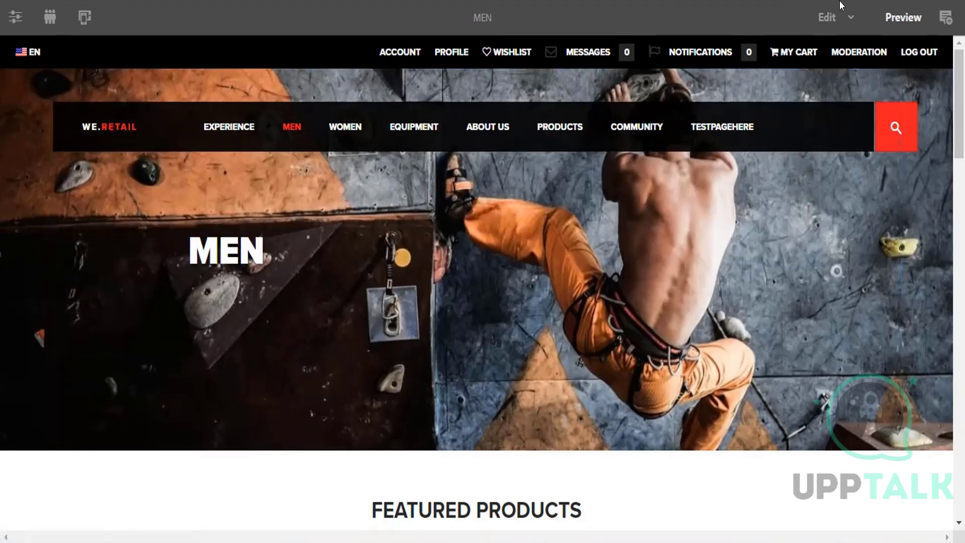
click(845, 19)
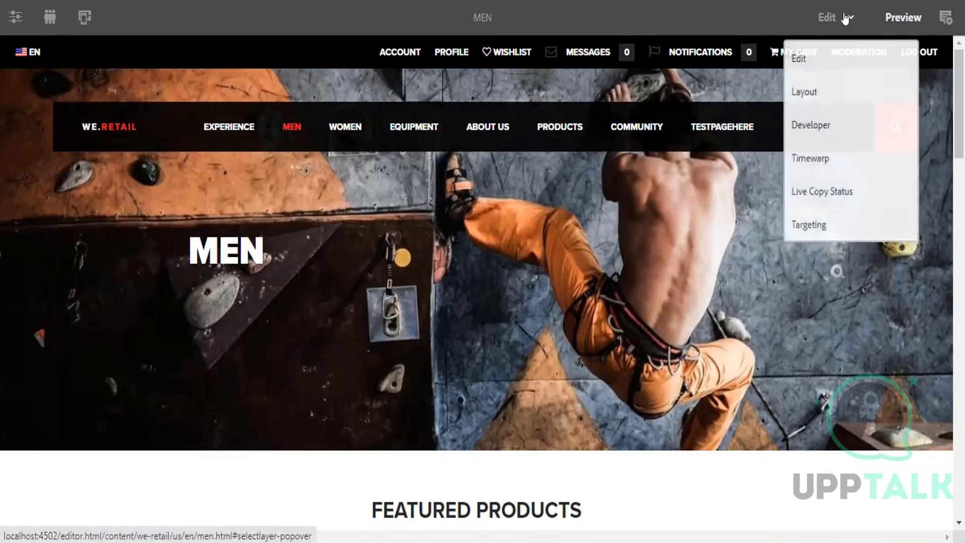
click(811, 65)
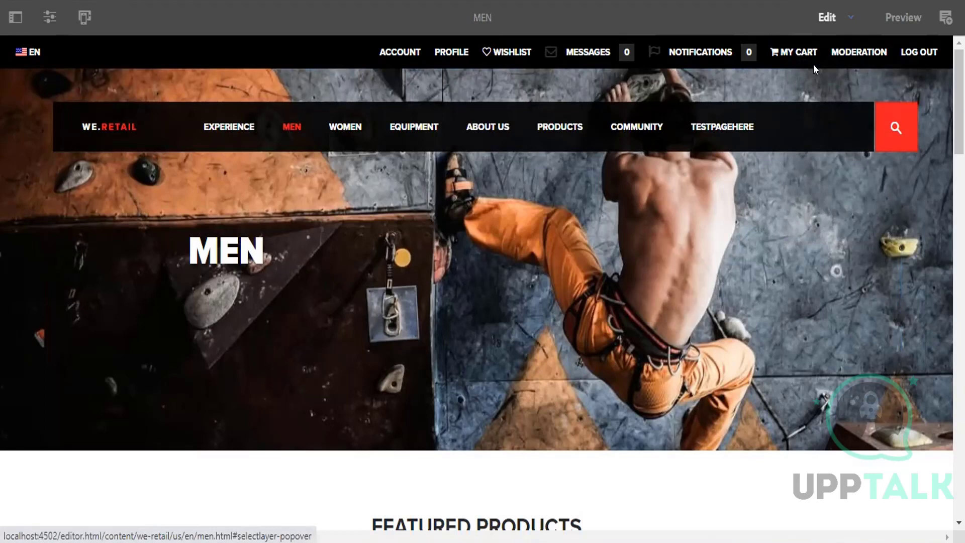
click(49, 18)
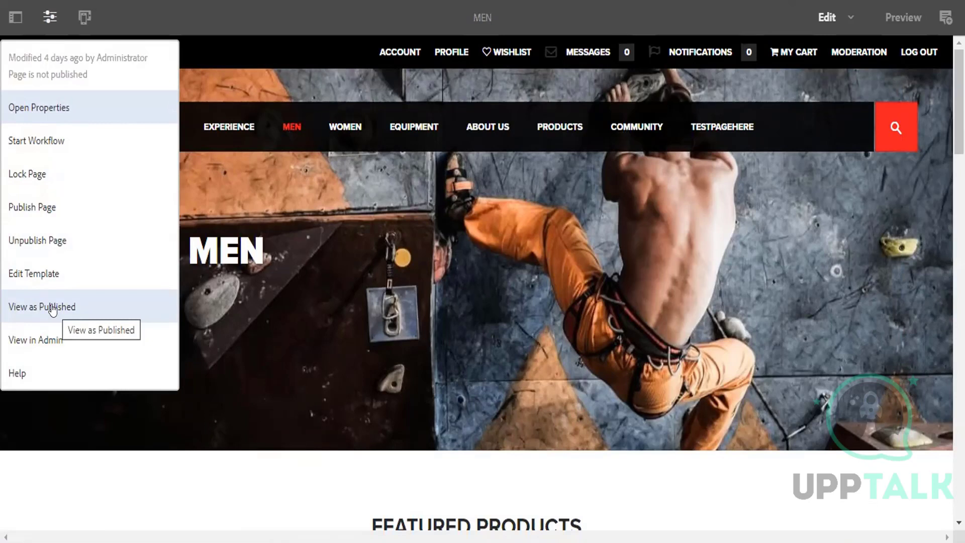
click(53, 307)
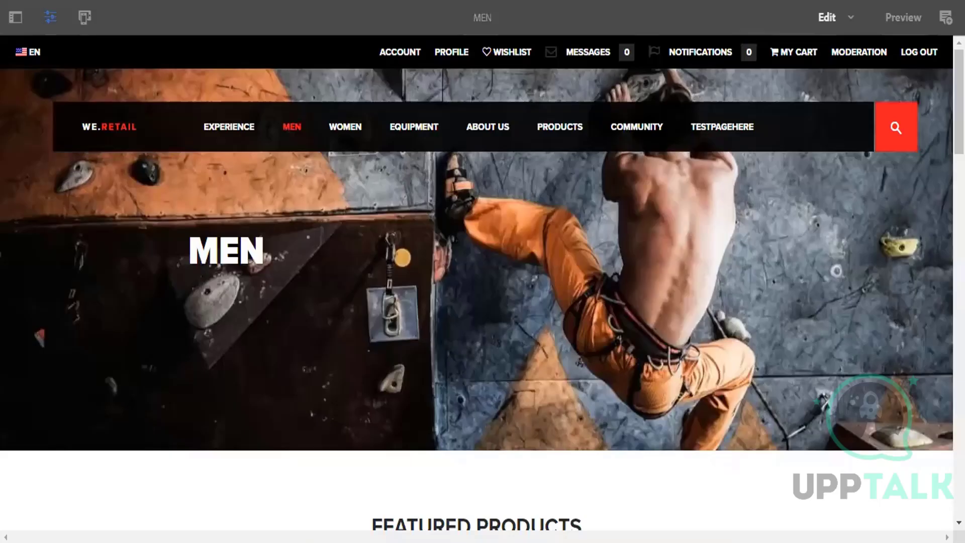
- Switch to Layout mode and preview the Men page at iPad Retina, Galaxy S7 and iPhone 8 Plus widths
click(848, 18)
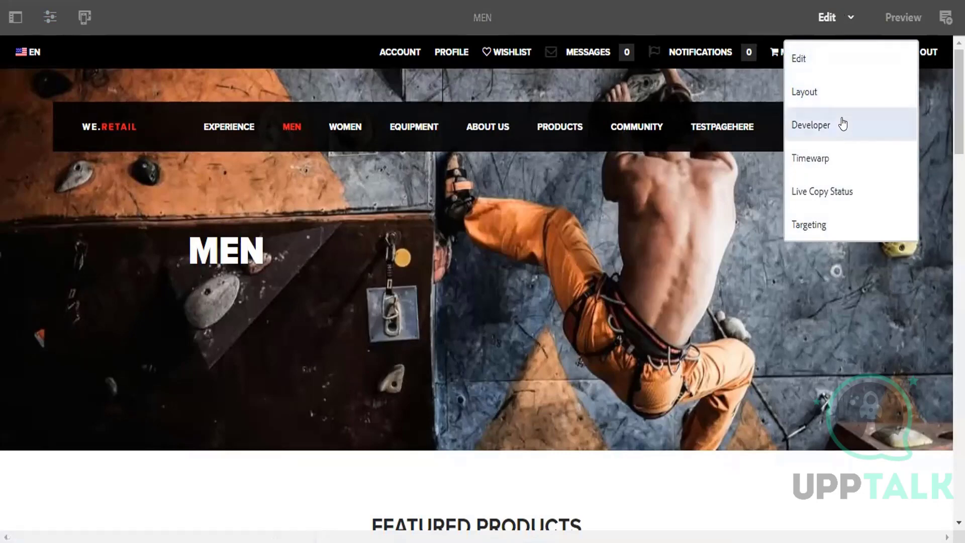
click(806, 92)
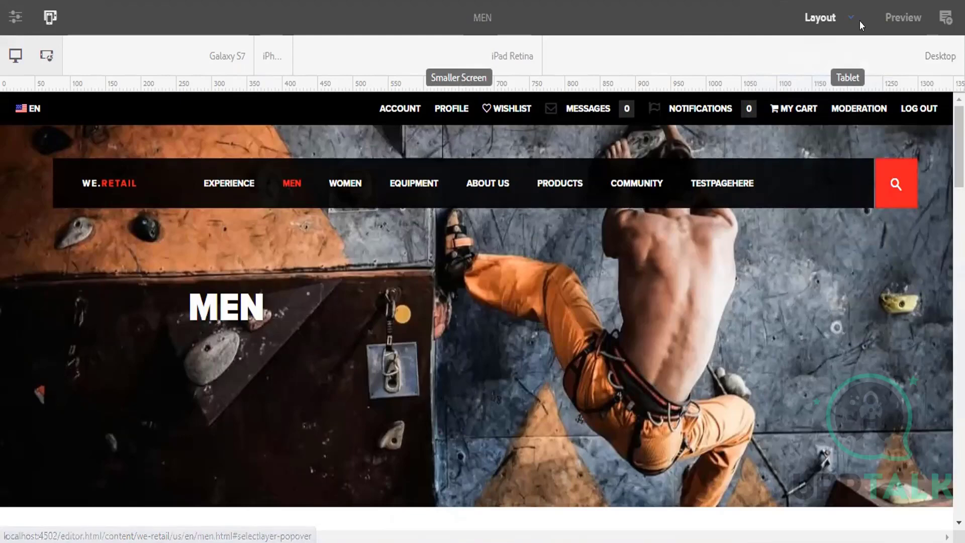
click(407, 60)
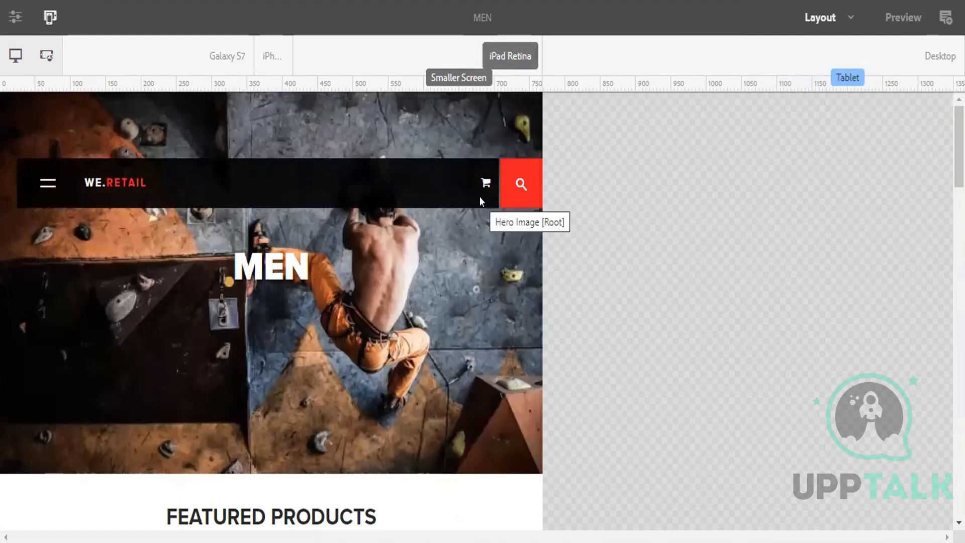
click(213, 61)
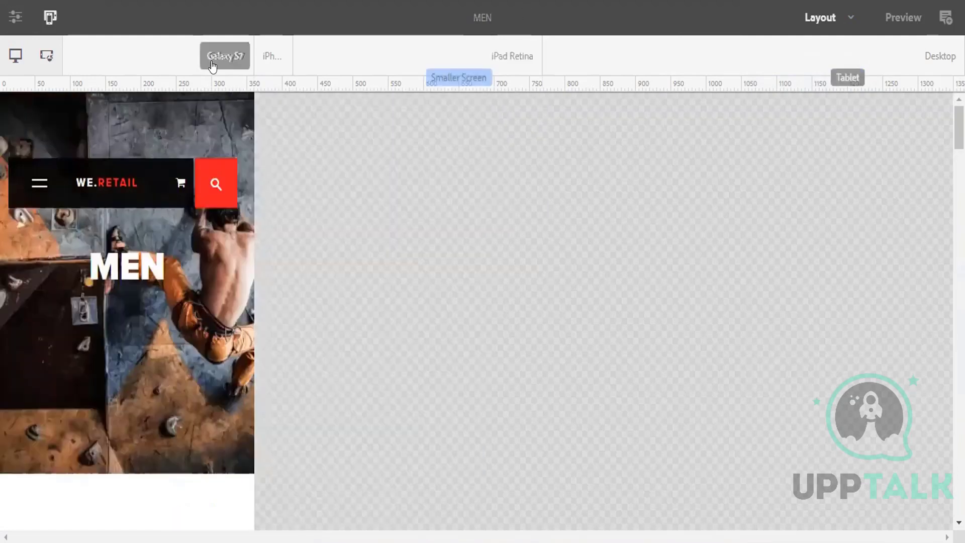
click(266, 59)
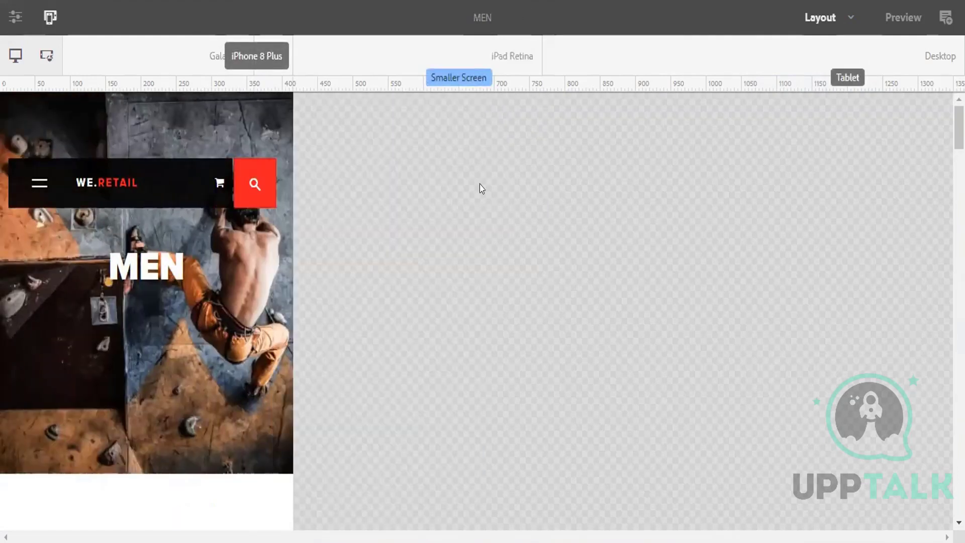
click(846, 18)
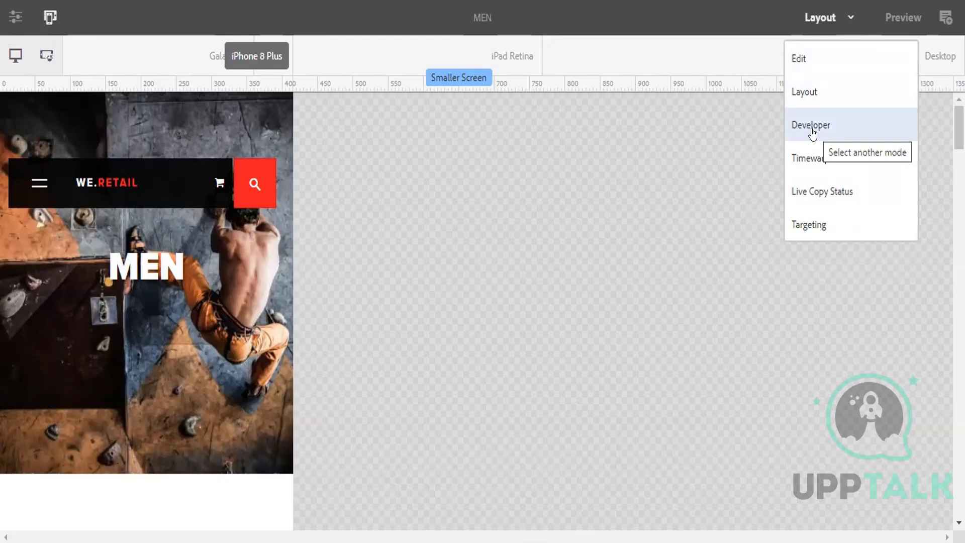
- Switch the editor to Developer mode and toggle the device emulator off and on
click(811, 126)
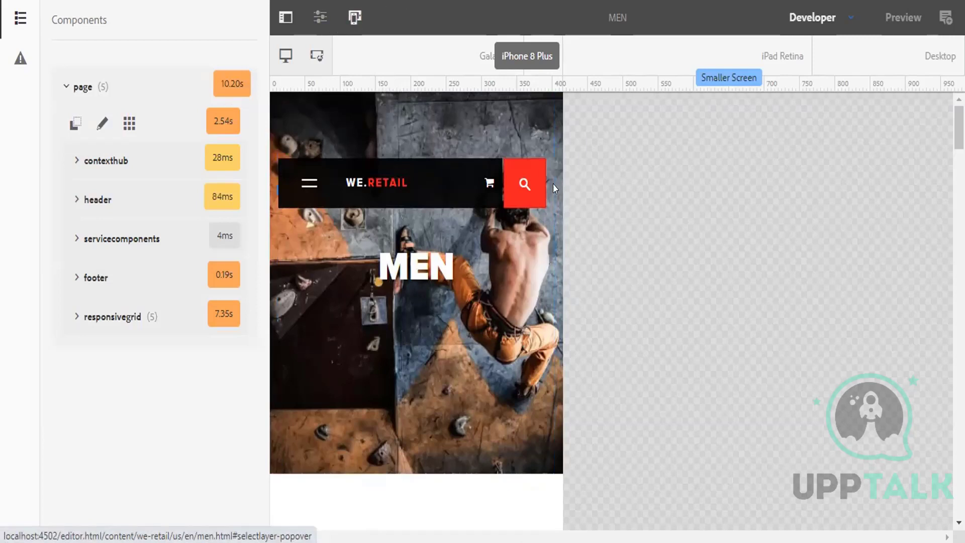
click(354, 19)
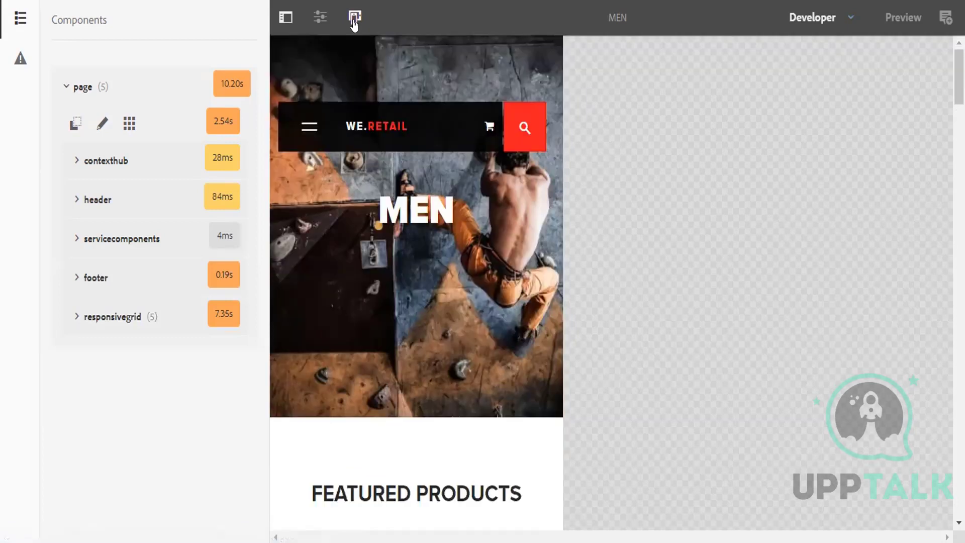
click(354, 19)
click(354, 19)
click(354, 19)
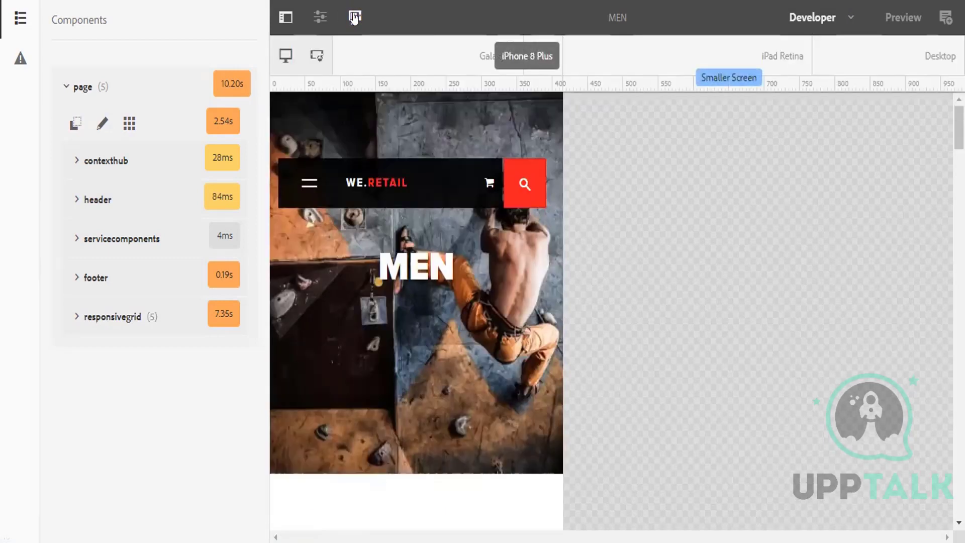
- Preview the Men page at Desktop width and show the Page Information options
click(286, 63)
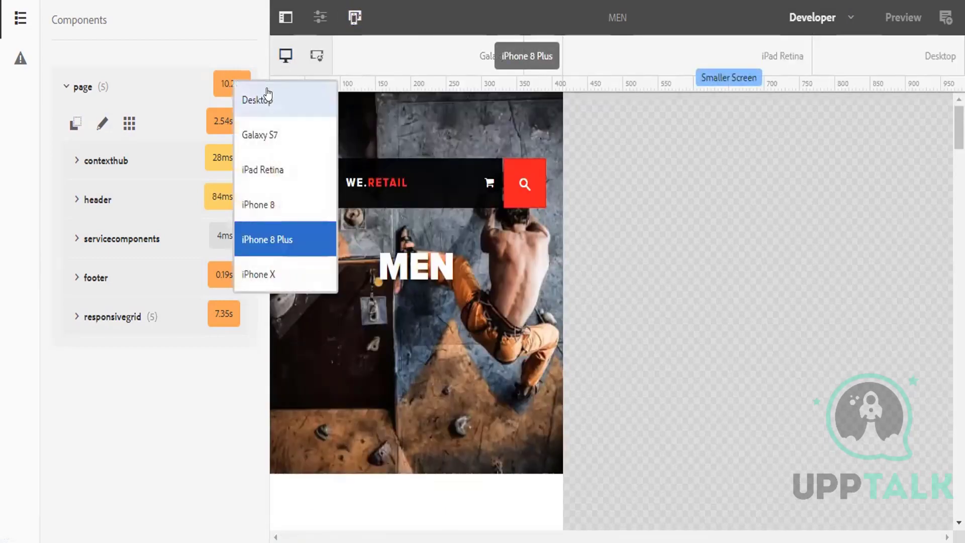
click(267, 98)
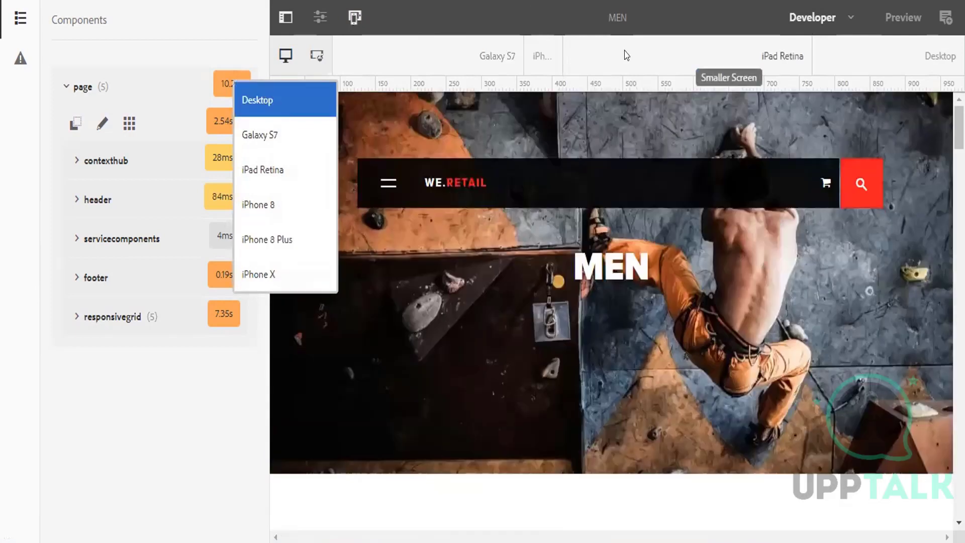
click(352, 18)
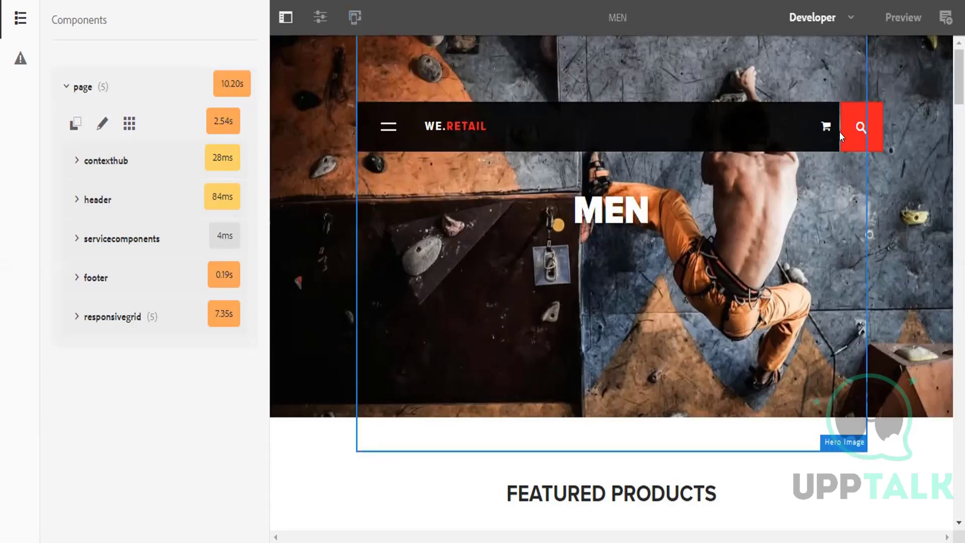
click(840, 26)
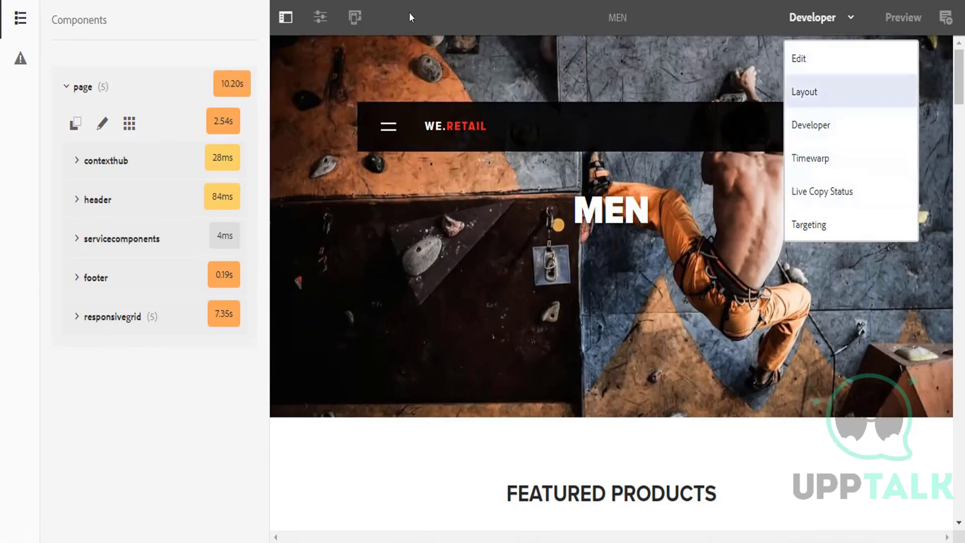
click(311, 18)
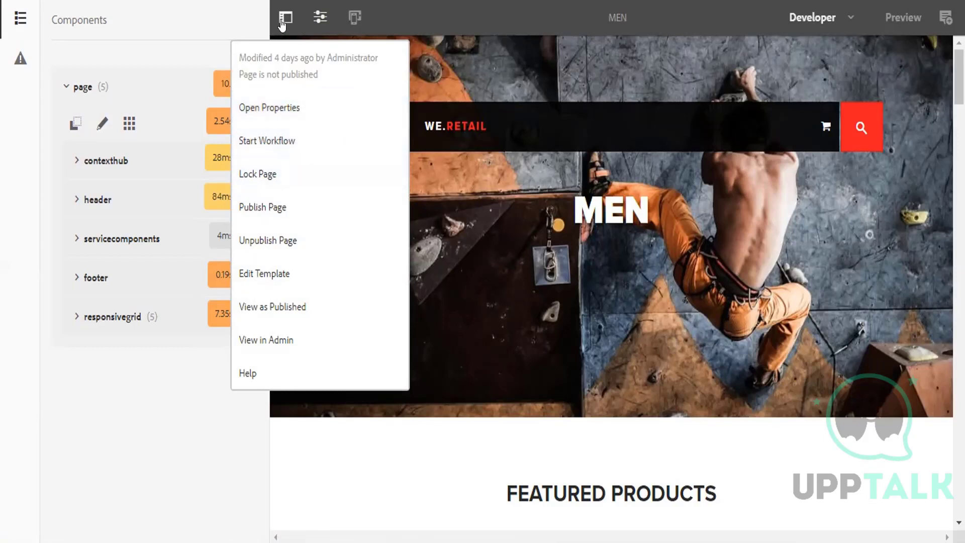
- Dismiss the Page Information popover with the mode chevron next to Developer
click(850, 18)
- Switch the Men page back to Edit mode and open its page information options
click(822, 58)
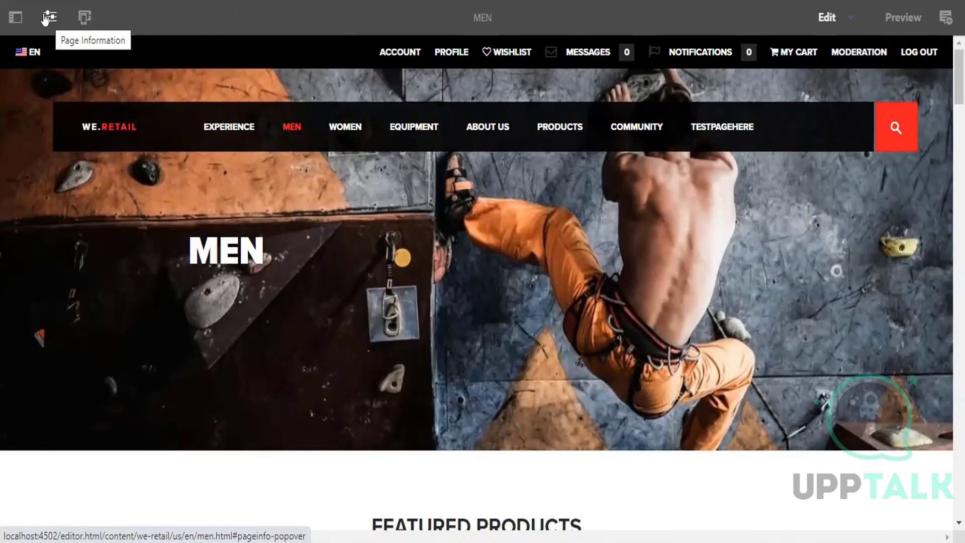
click(48, 18)
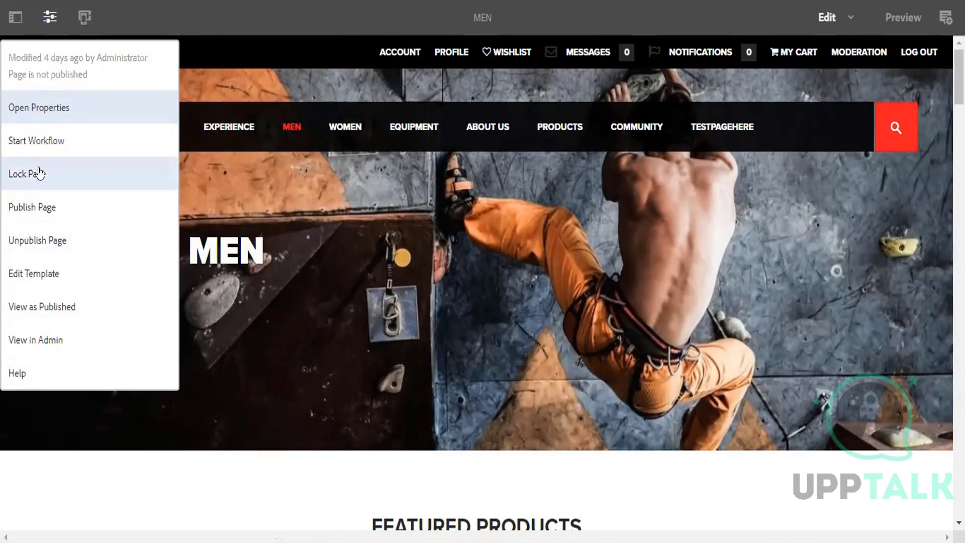
- Lock the Men page, then confirm page information now offers Unlock Page
click(38, 174)
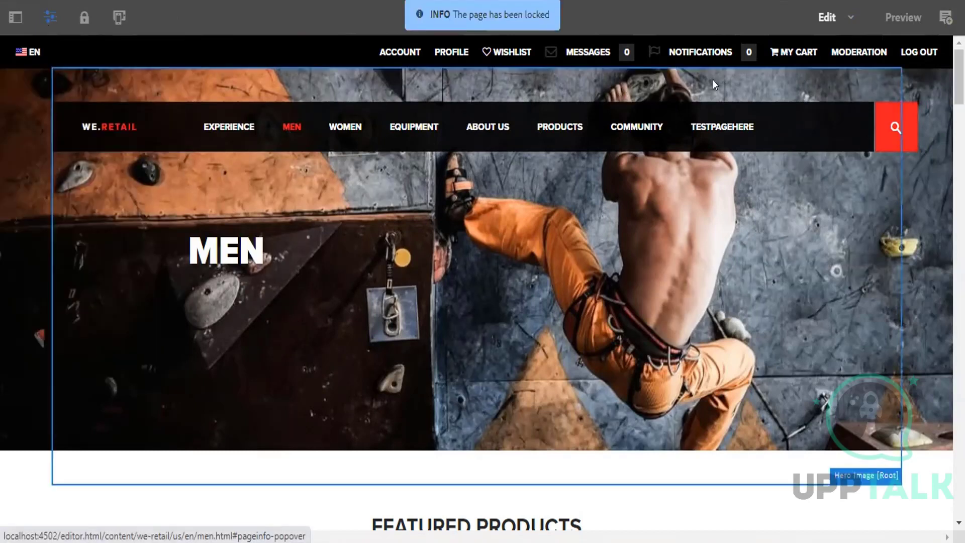
click(49, 16)
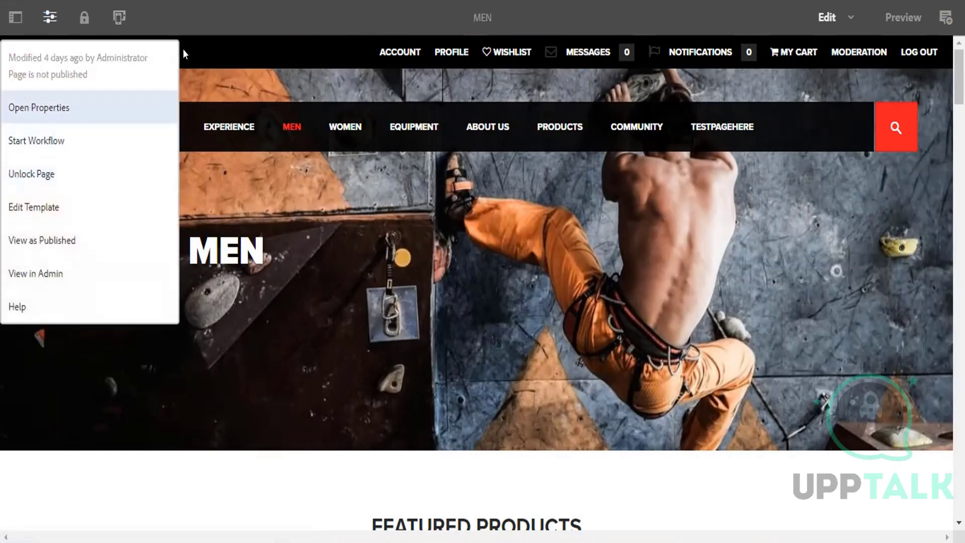
click(248, 20)
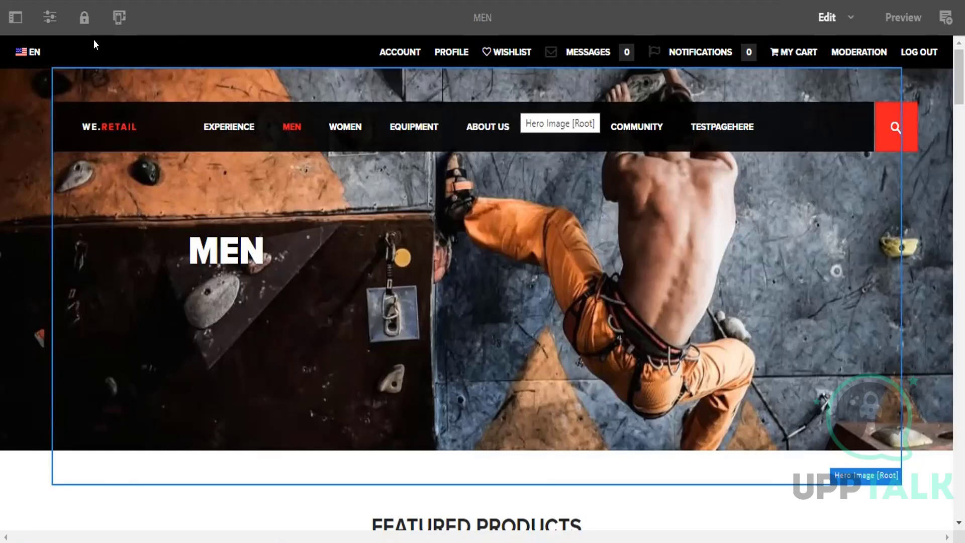
click(50, 17)
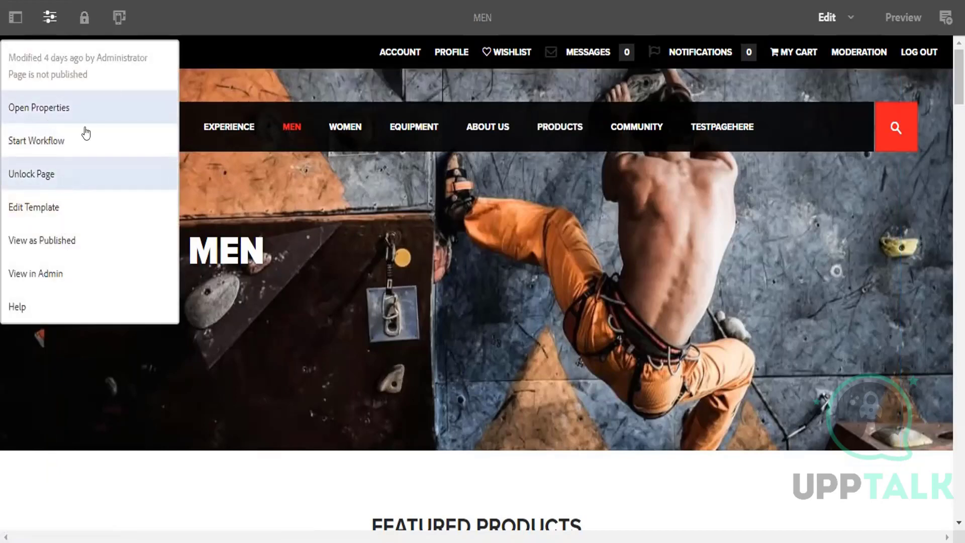
click(262, 12)
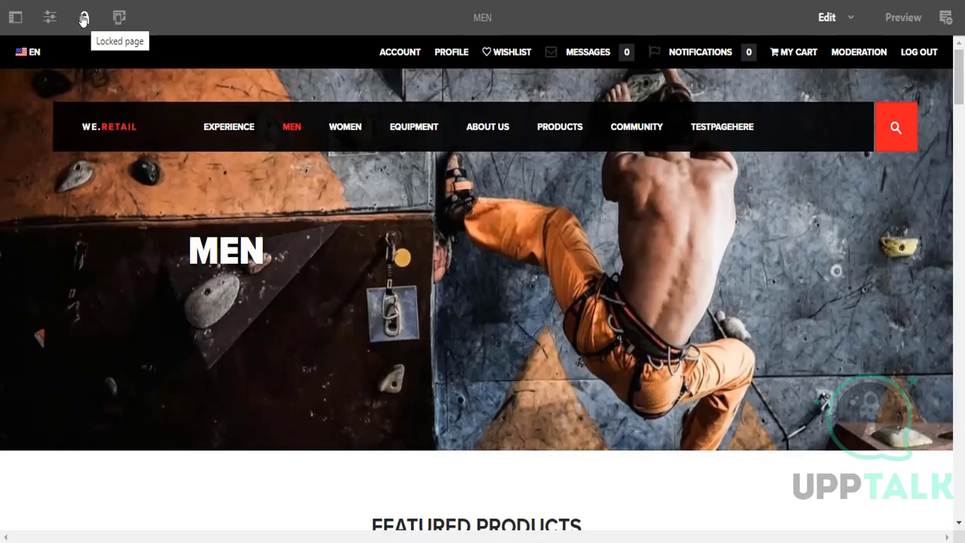
- Unlock the Men page through the toolbar lock icon's Locked page prompt
click(84, 19)
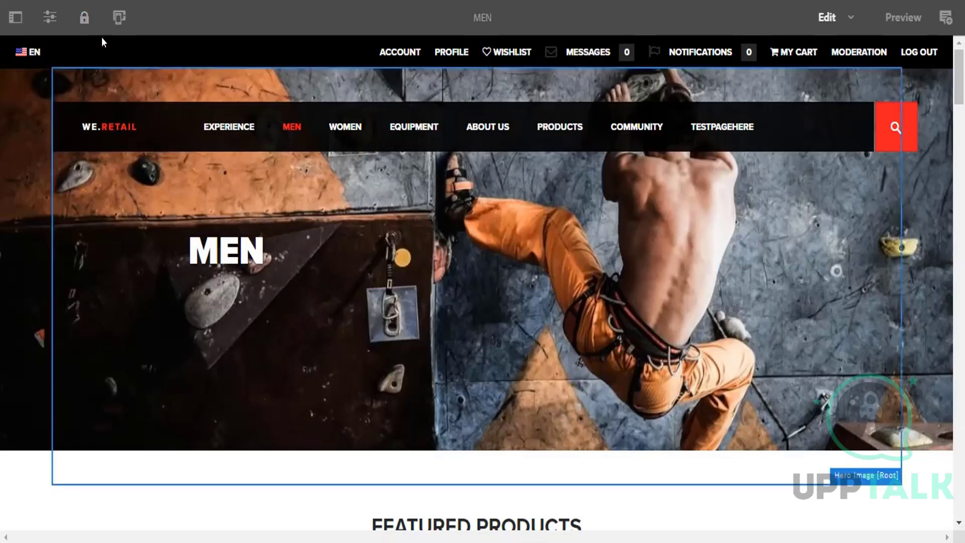
click(83, 18)
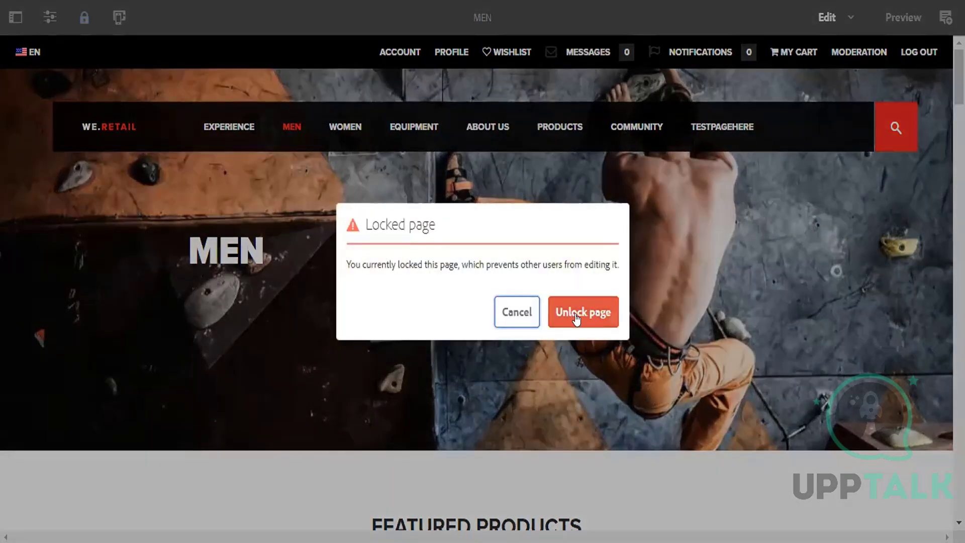
drag(393, 261, 609, 264)
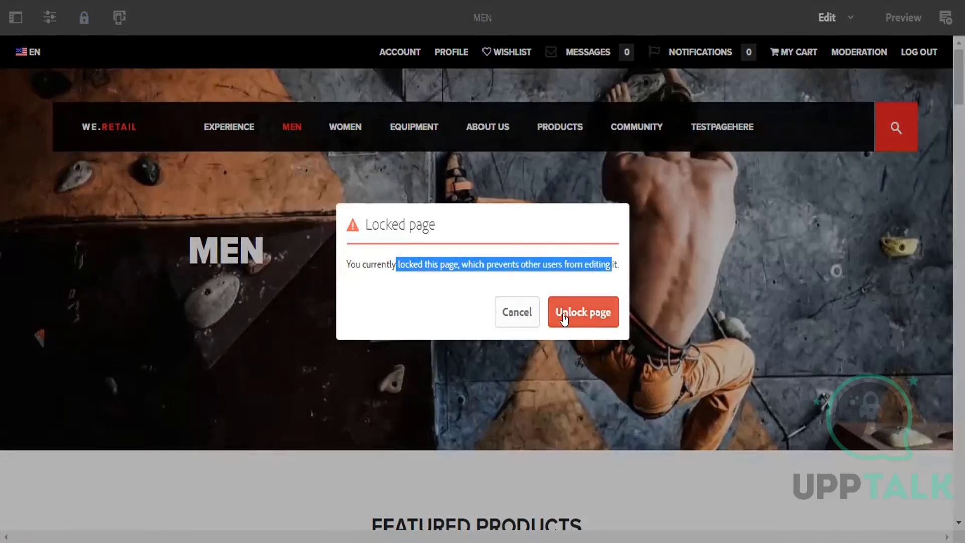
click(563, 316)
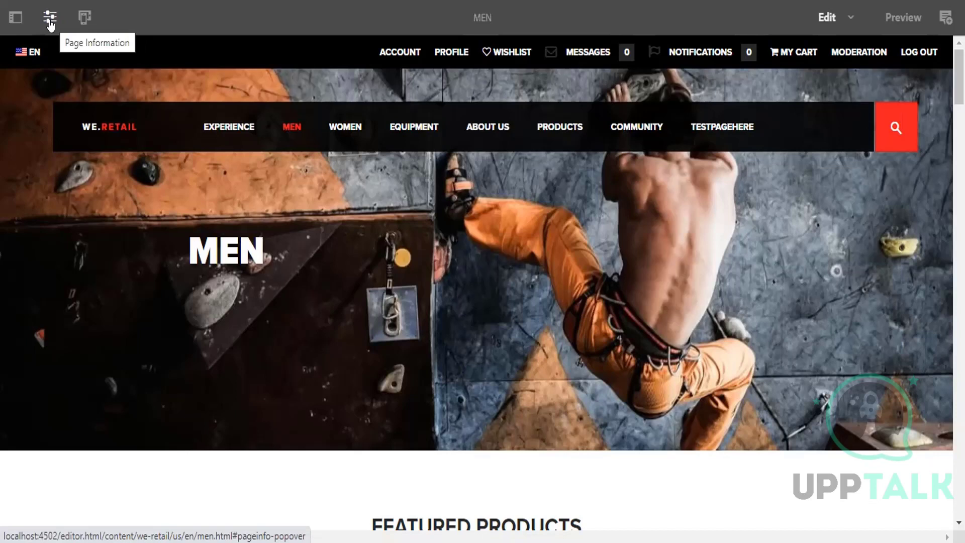
- View the Men page in the admin console, then open the Modes help walkthrough
click(50, 18)
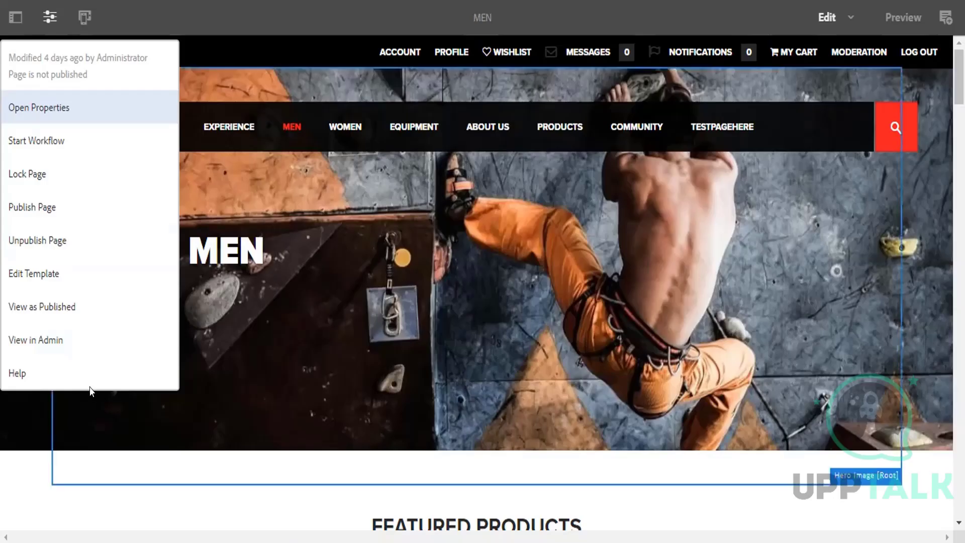
click(44, 340)
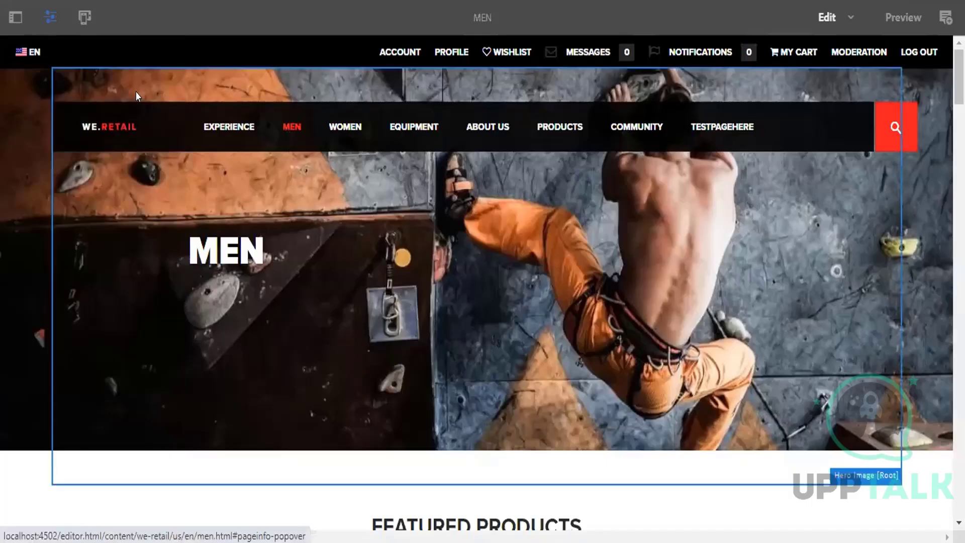
click(48, 20)
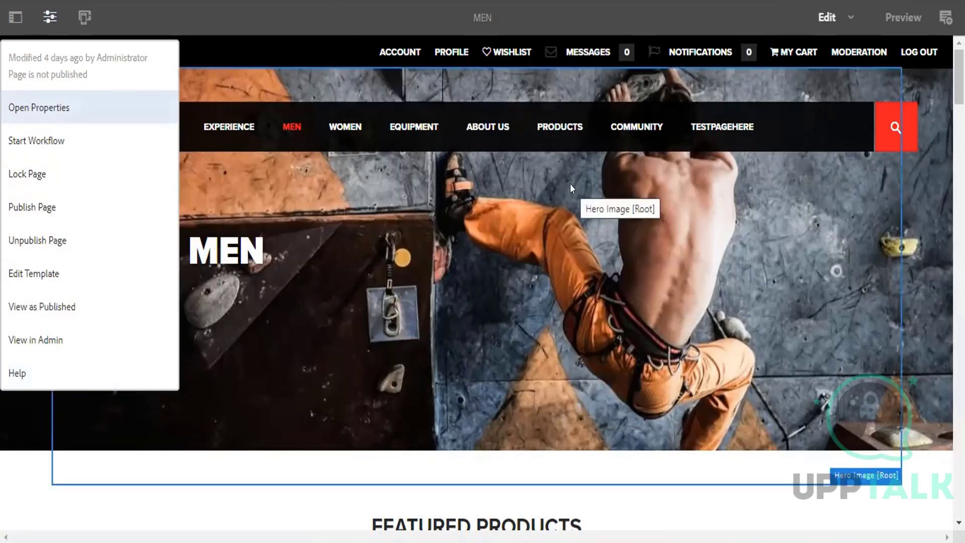
click(52, 373)
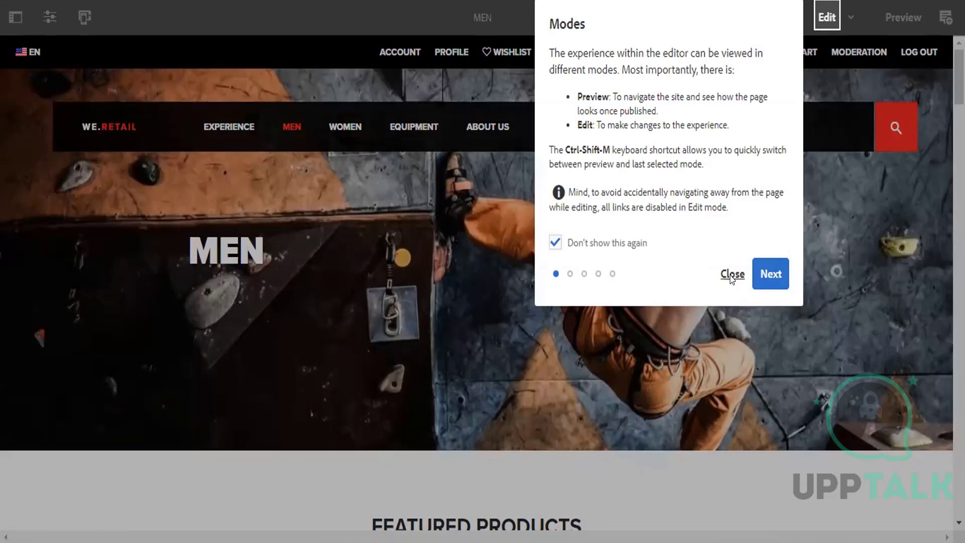
- Dismiss the Modes help and scroll through the Men page's featured products
click(731, 275)
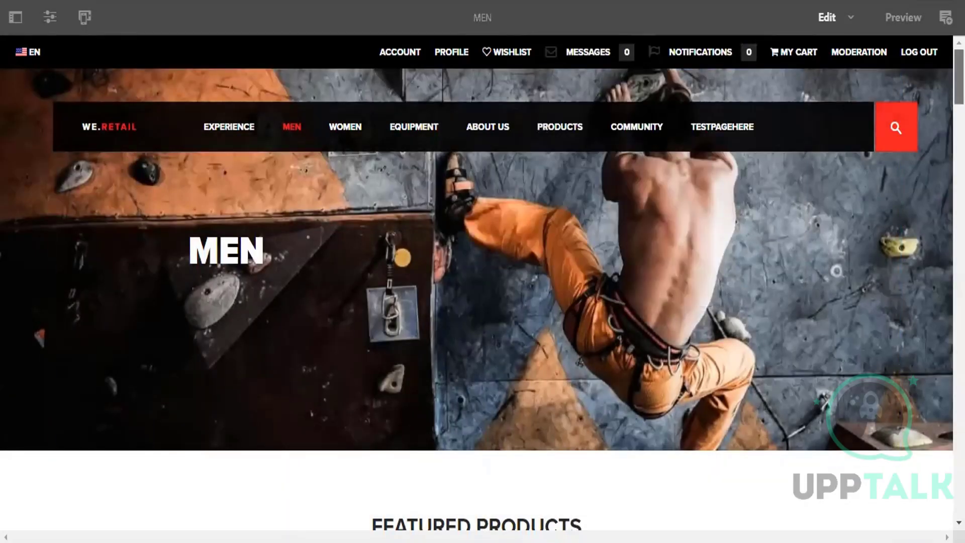
scroll(482, 281, down, 3)
scroll(482, 282, down, 5)
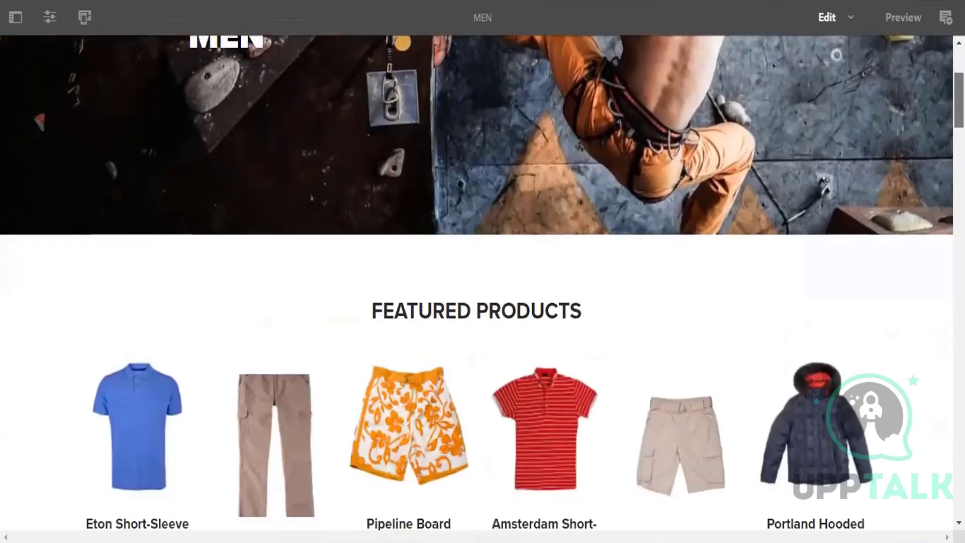
scroll(482, 281, down, 2)
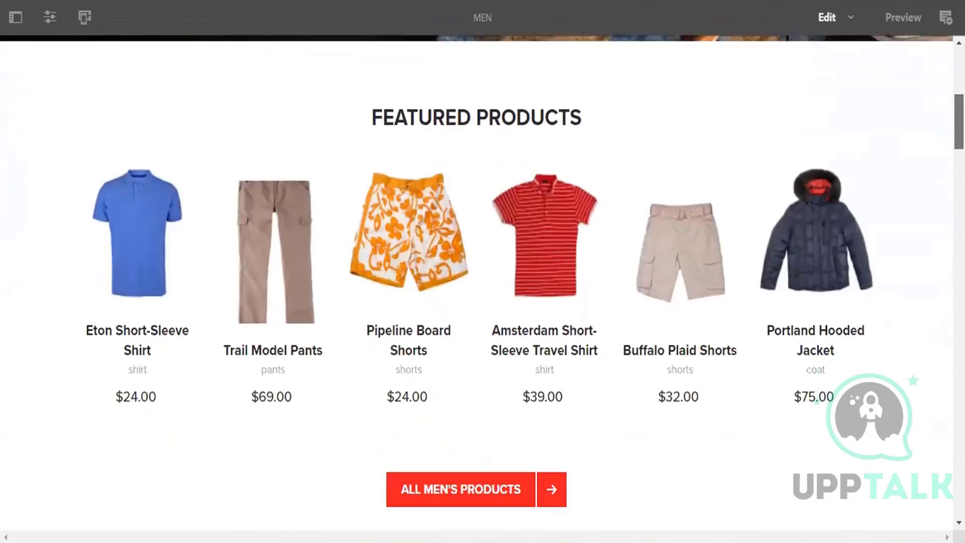
scroll(395, 128, up, 10)
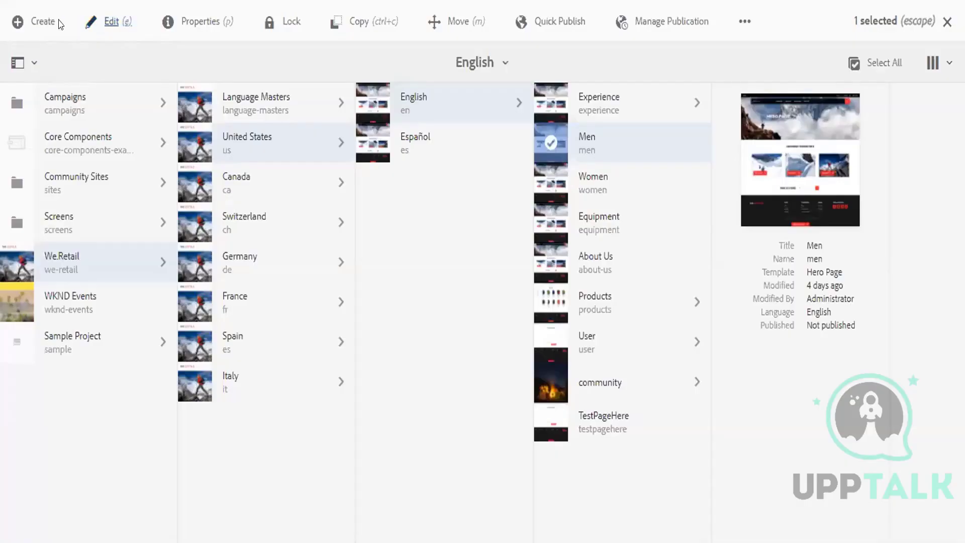
- Deselect the Men page and bring up AEM's global navigation
key(Escape)
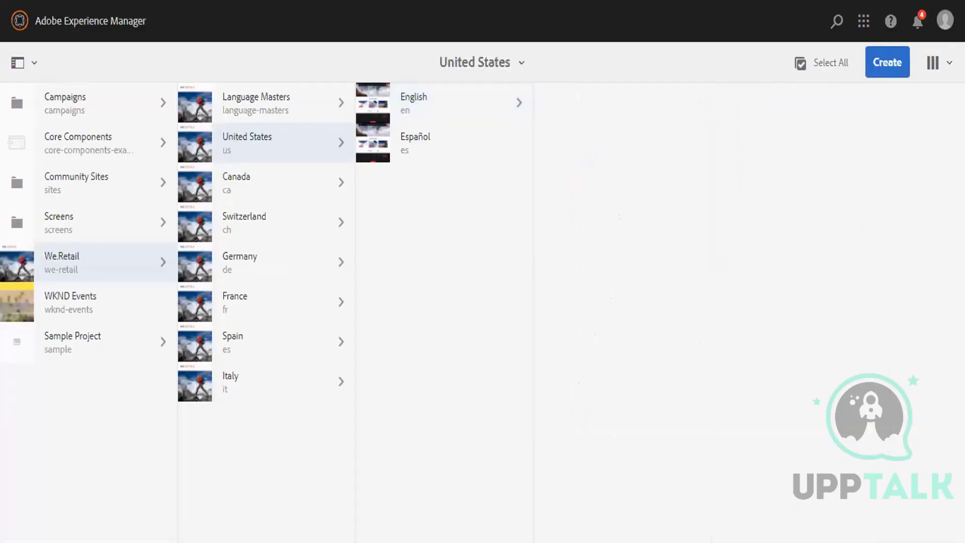
click(19, 20)
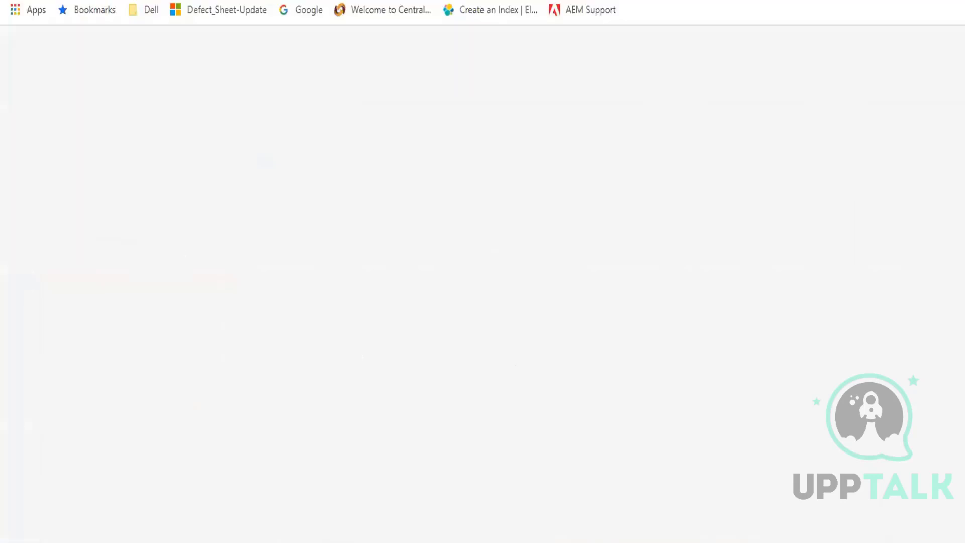
- Search Google for natwest and open the NatWest Online result
text(net)
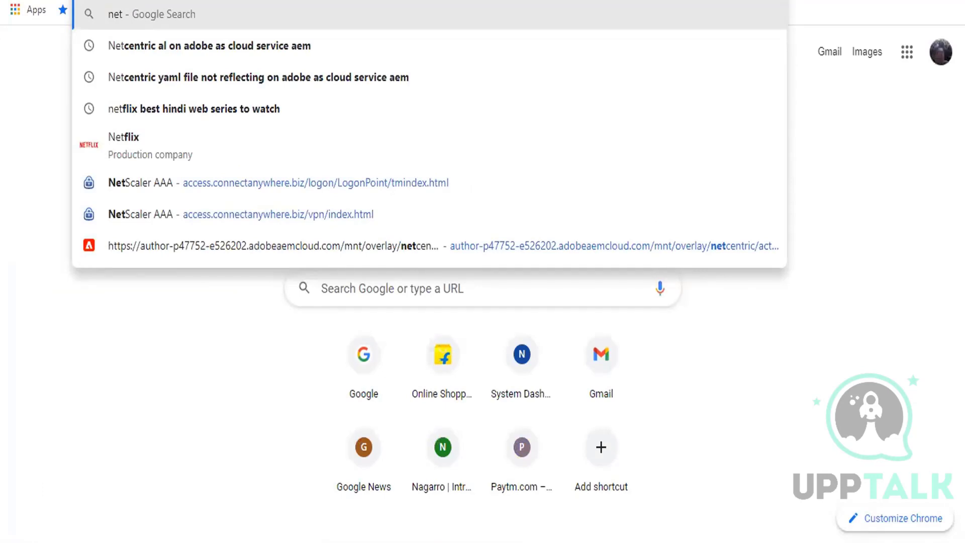
text(wes)
key(Down)
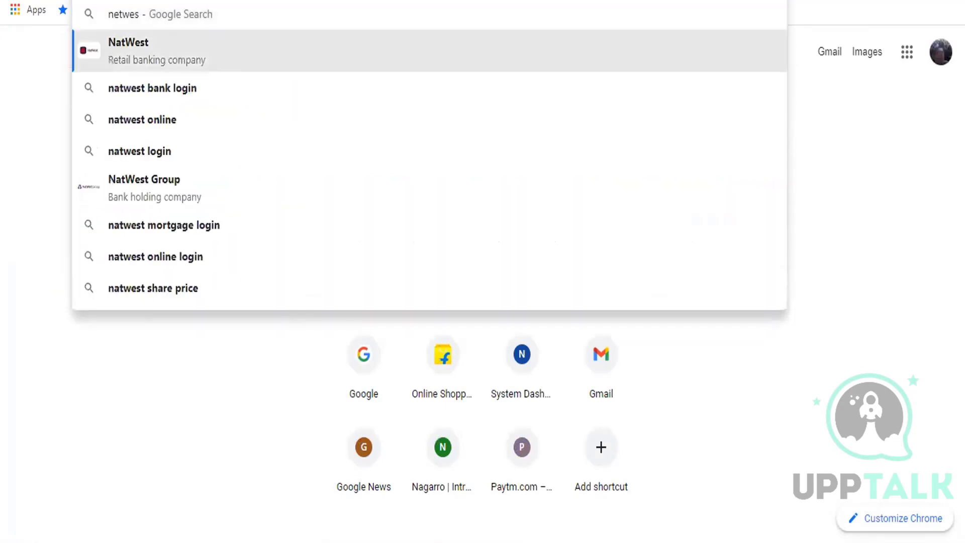
key(Return)
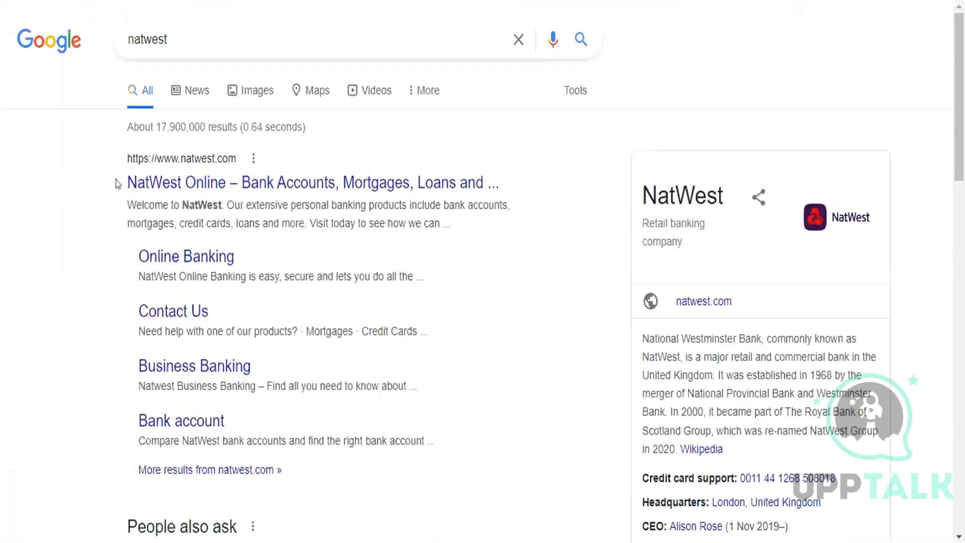
click(206, 182)
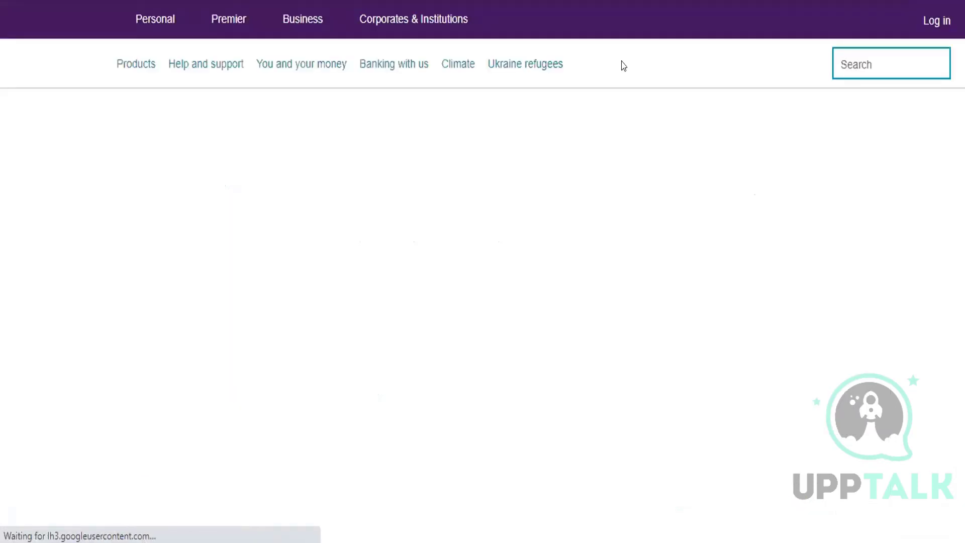
- Allow all cookies on the NatWest privacy notice
scroll(496, 251, down, 2)
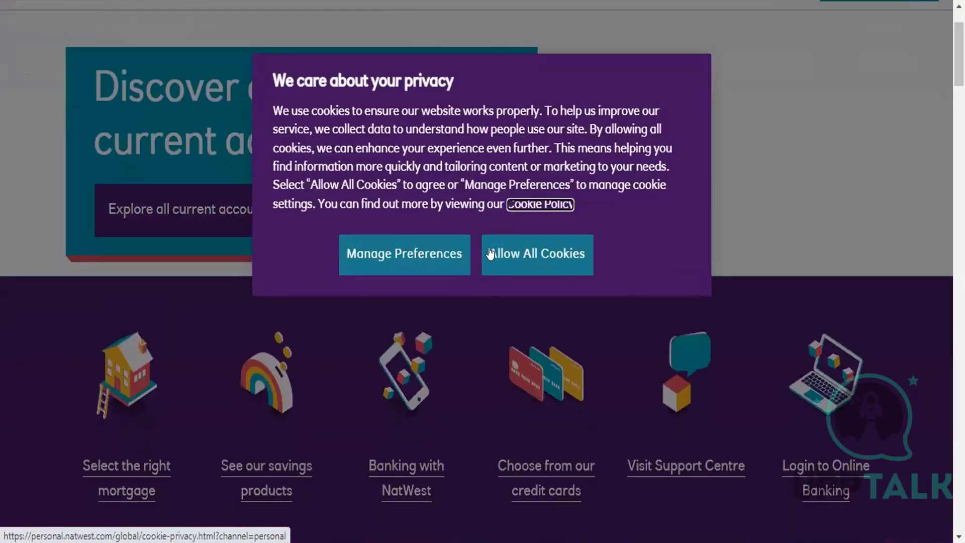
click(491, 269)
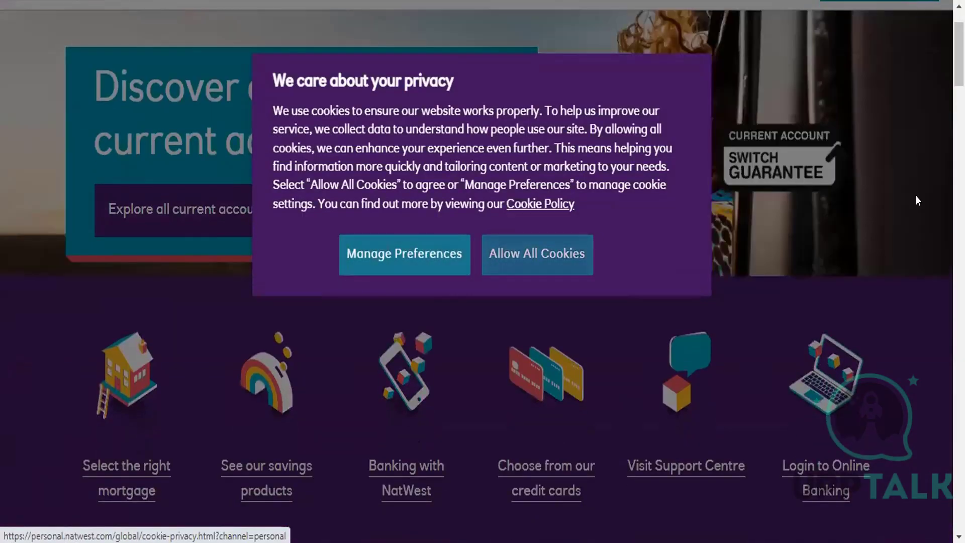
scroll(915, 201, down, 4)
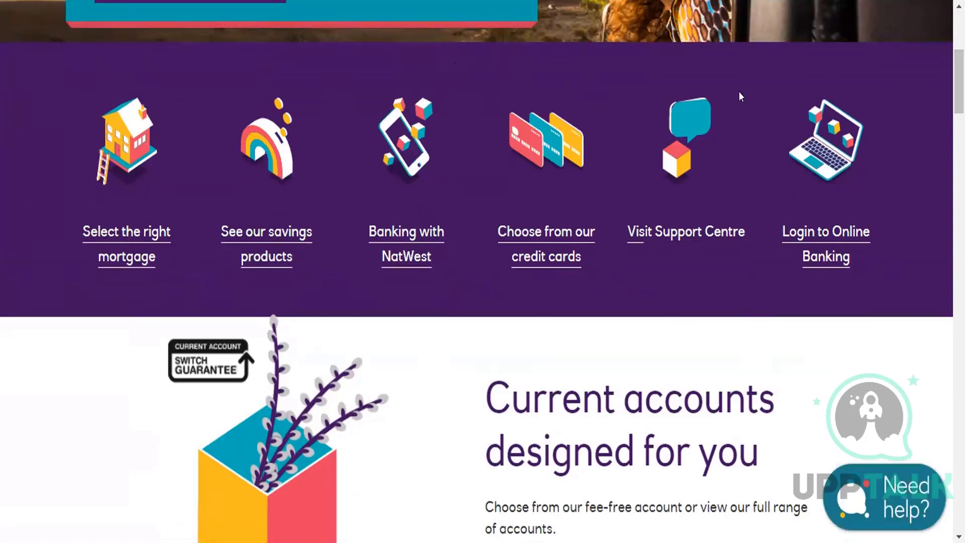
scroll(368, 190, down, 10)
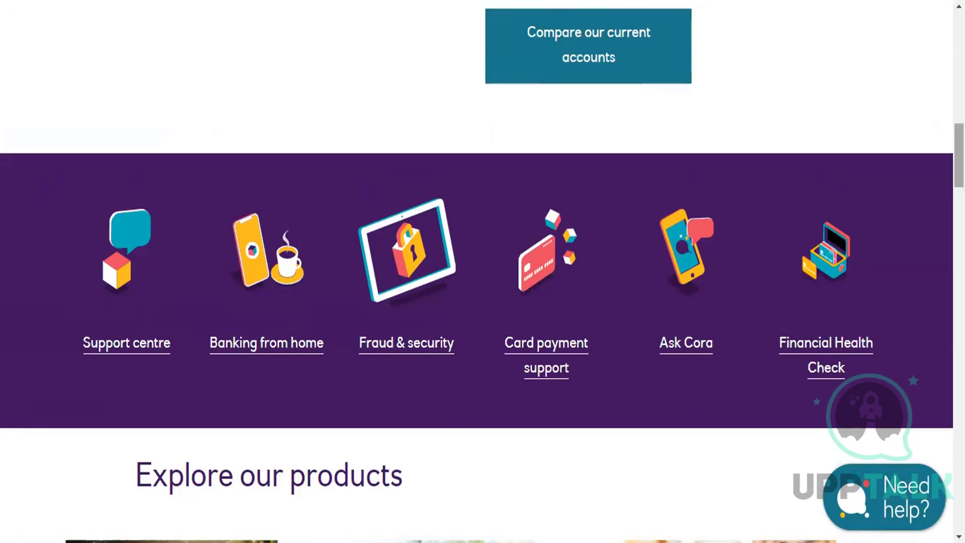
scroll(852, 250, up, 1)
scroll(246, 241, up, 12)
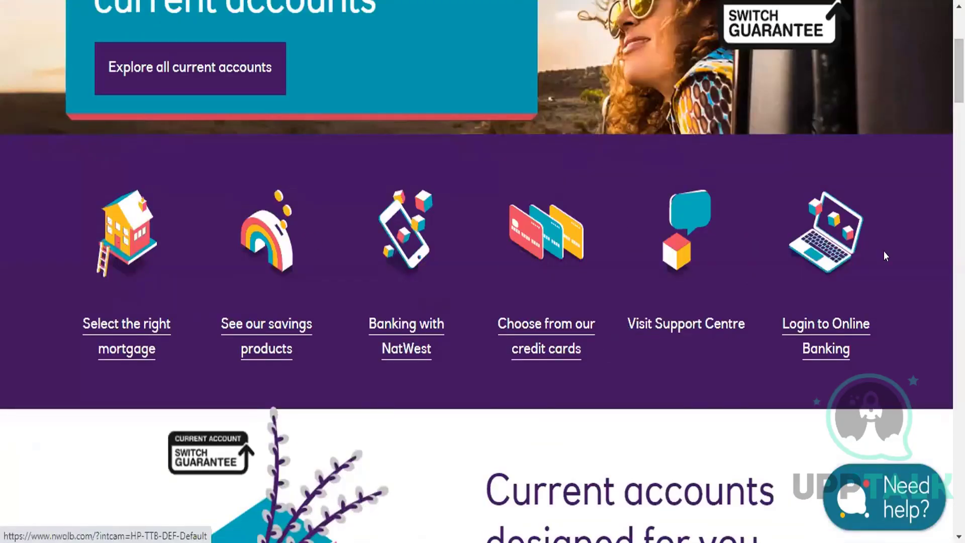
- Browse down the NatWest homepage to the Explore our products section
scroll(482, 271, down, 1)
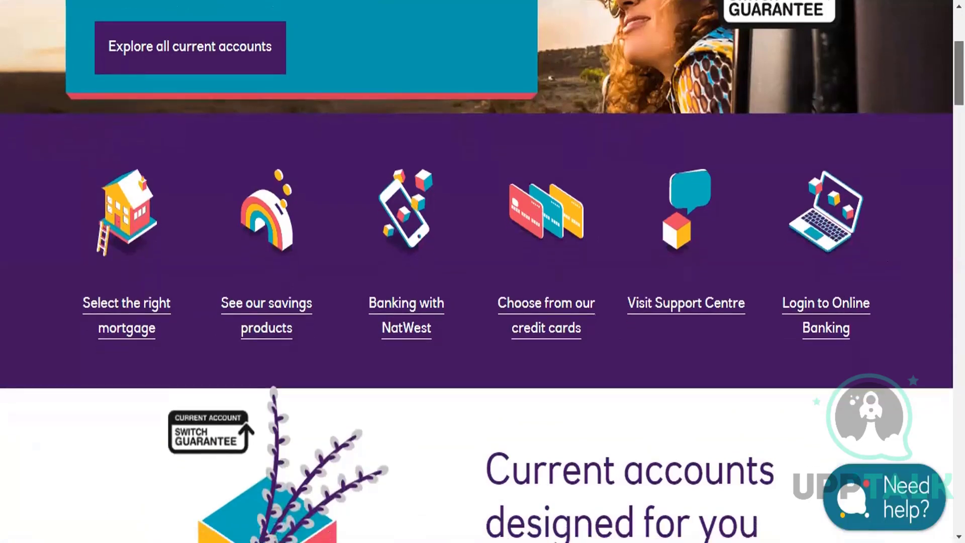
scroll(865, 146, down, 1)
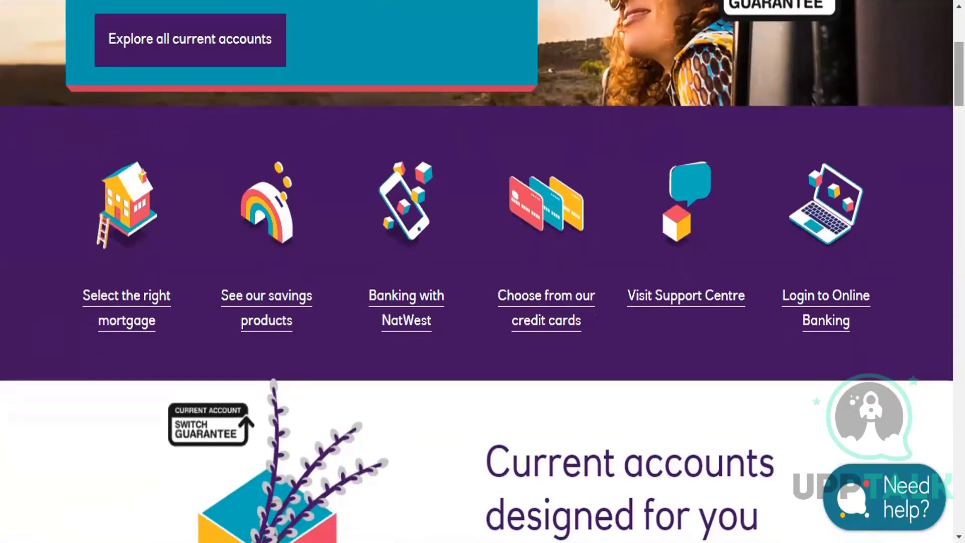
scroll(482, 271, down, 3)
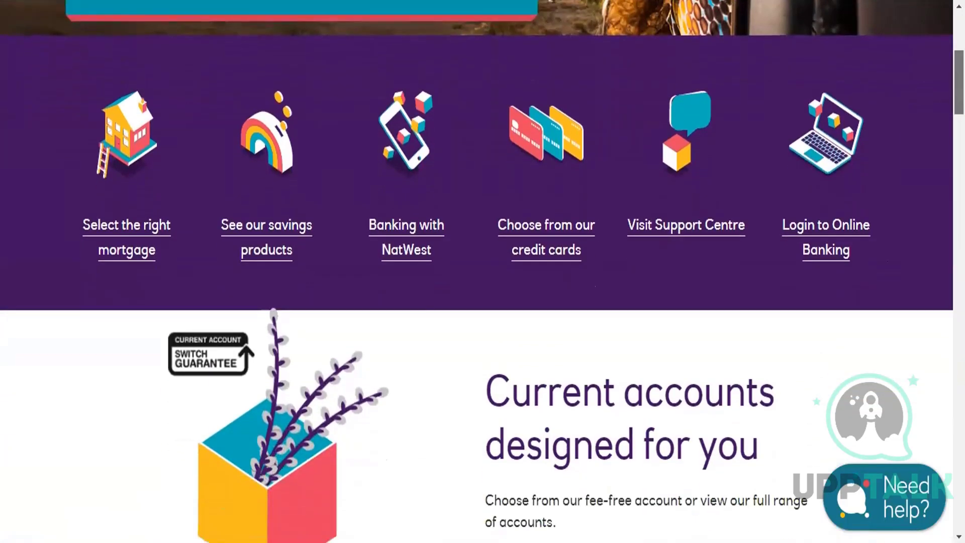
scroll(482, 271, down, 2)
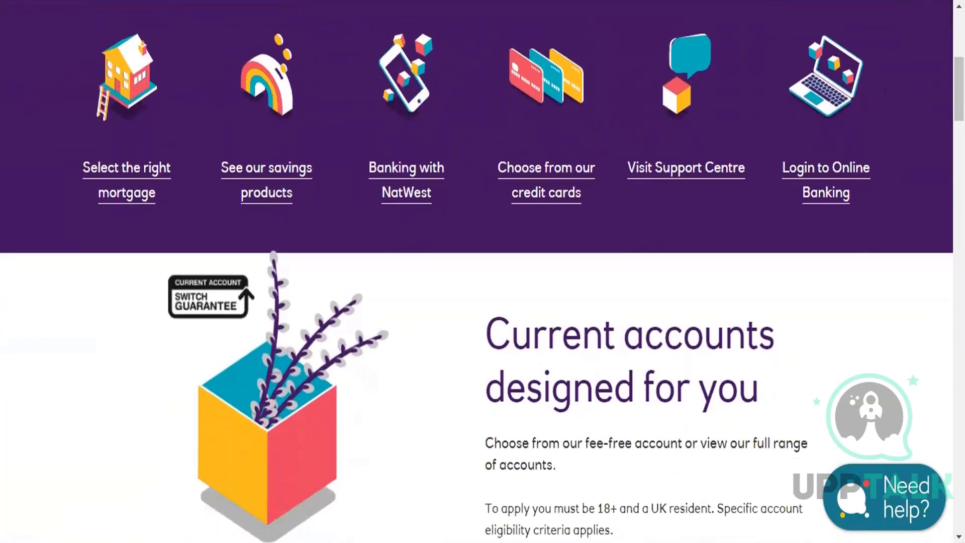
scroll(958, 91, down, 10)
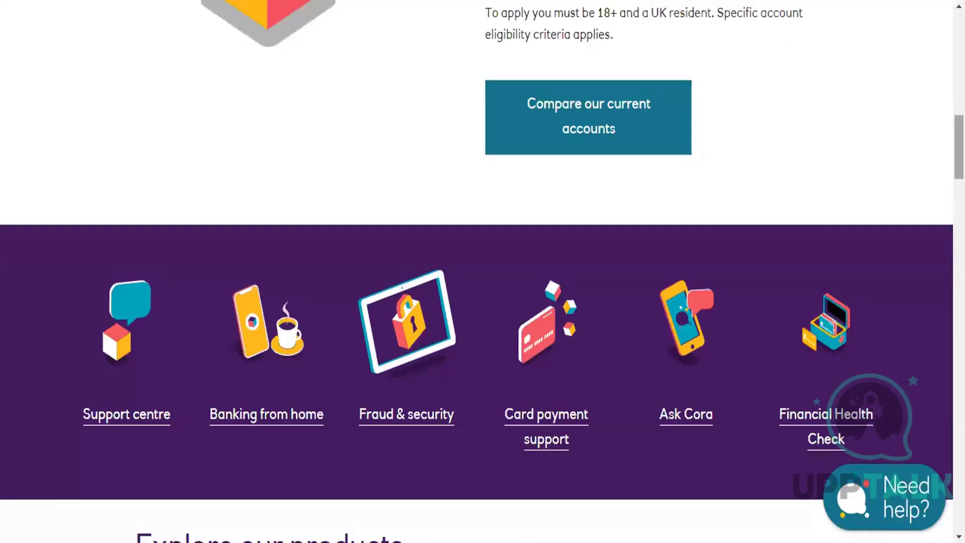
scroll(482, 272, down, 8)
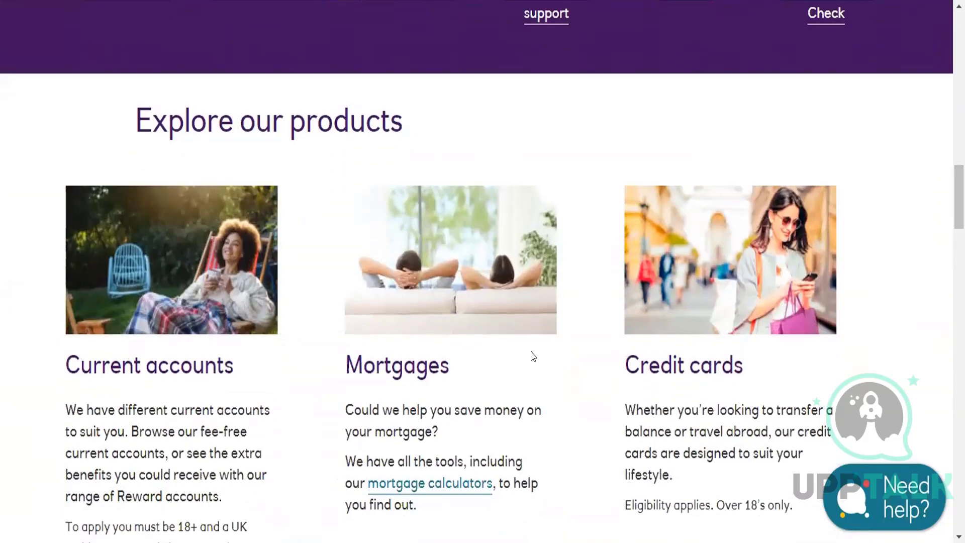
scroll(958, 201, down, 6)
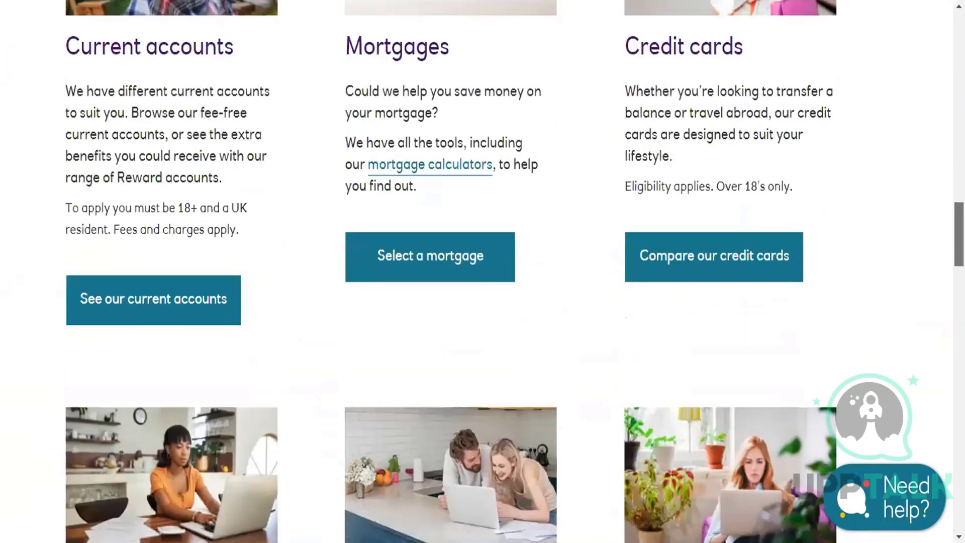
scroll(482, 272, down, 17)
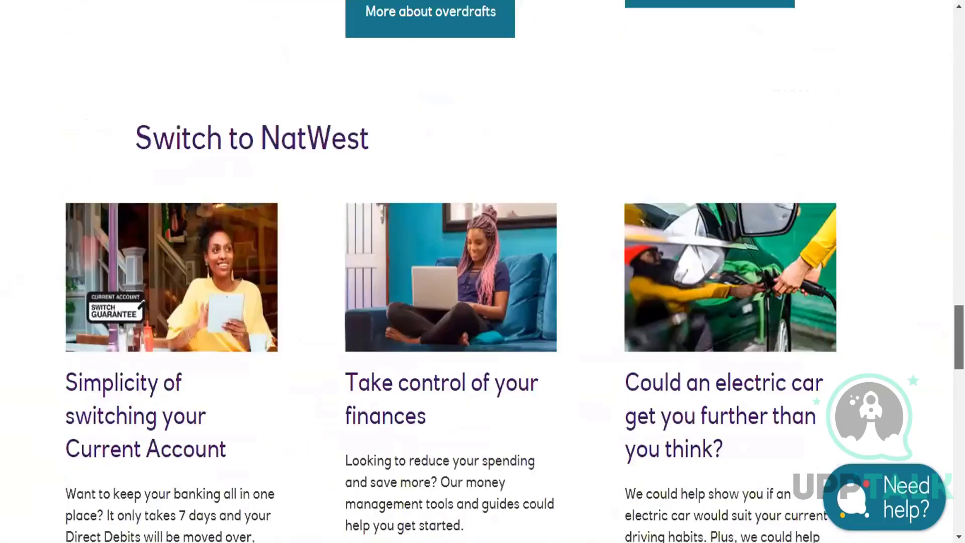
scroll(947, 323, up, 5)
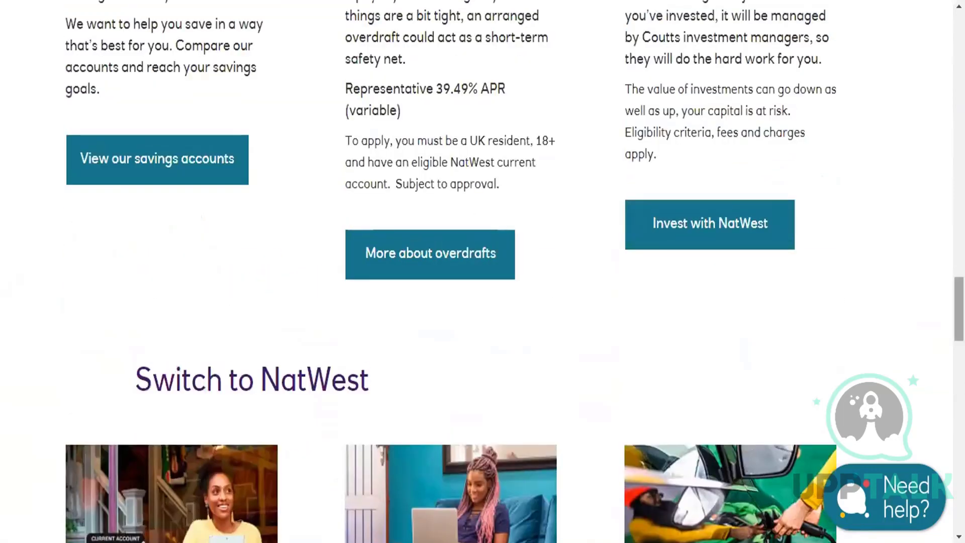
scroll(944, 217, up, 12)
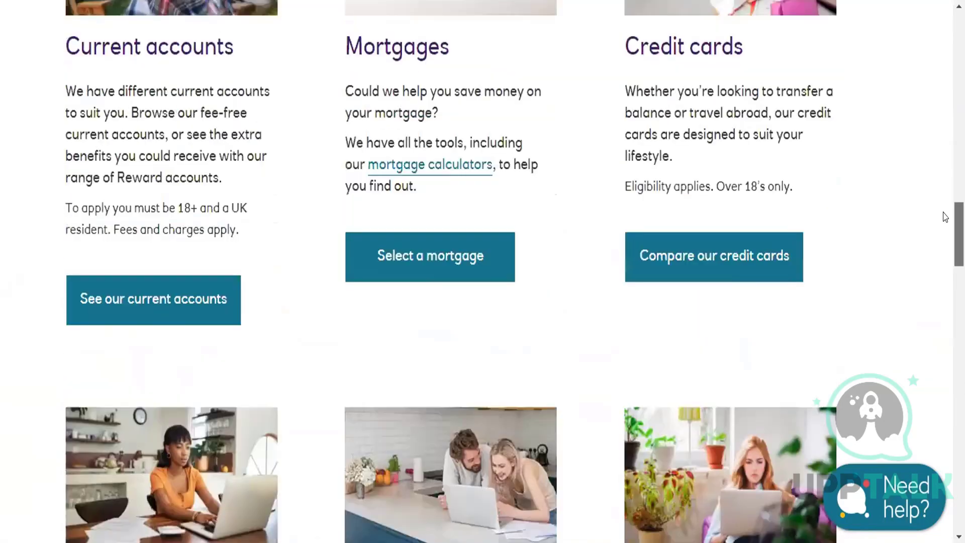
scroll(944, 218, up, 6)
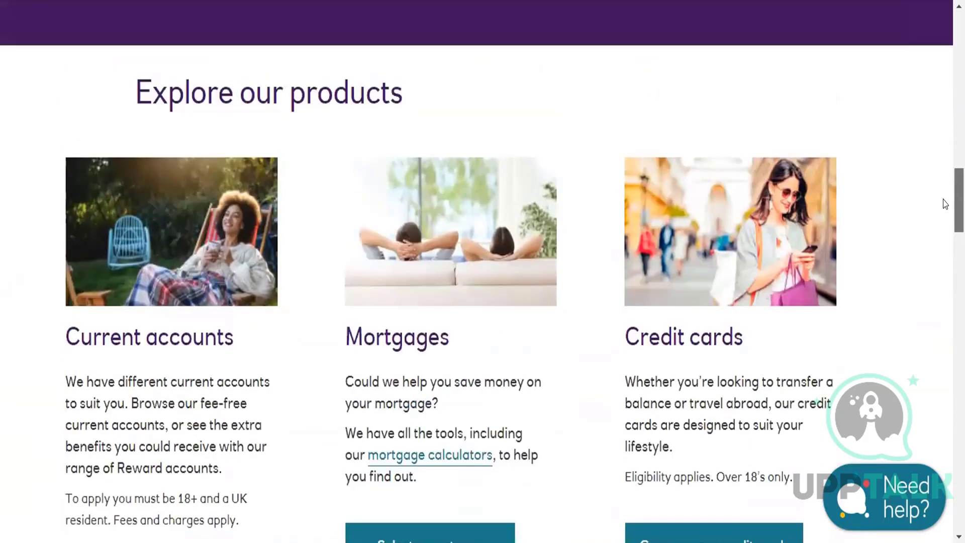
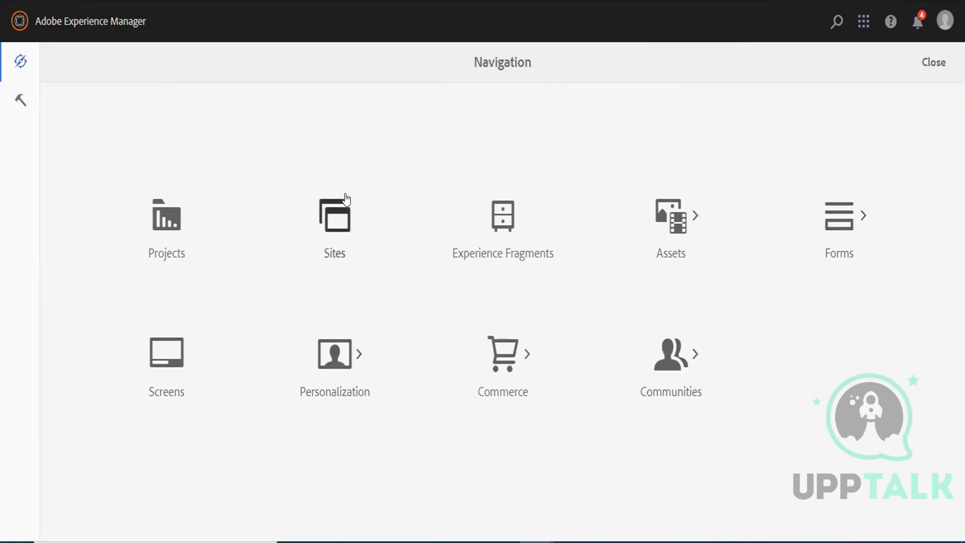
- Browse the Workflow, Operations and Deployment tool categories, then open the Packages manager
click(20, 98)
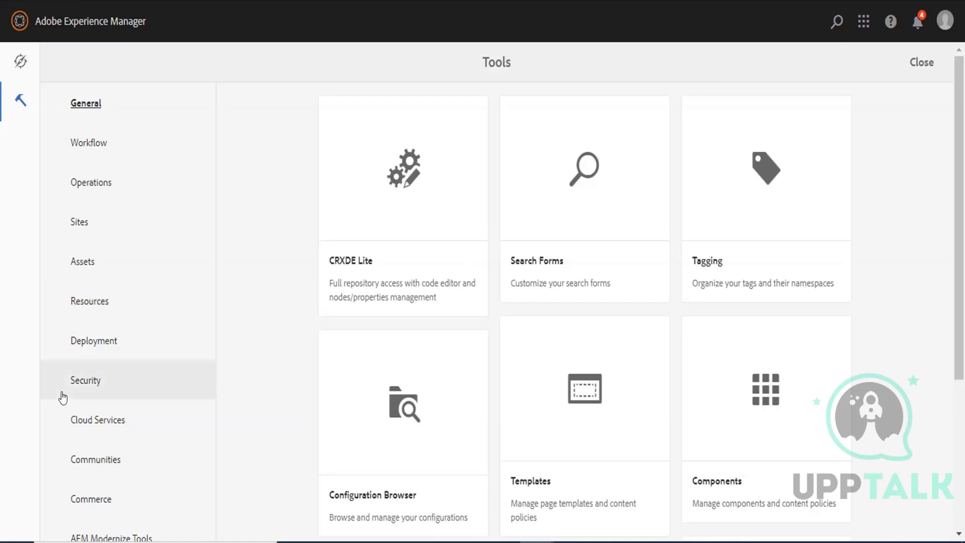
click(101, 145)
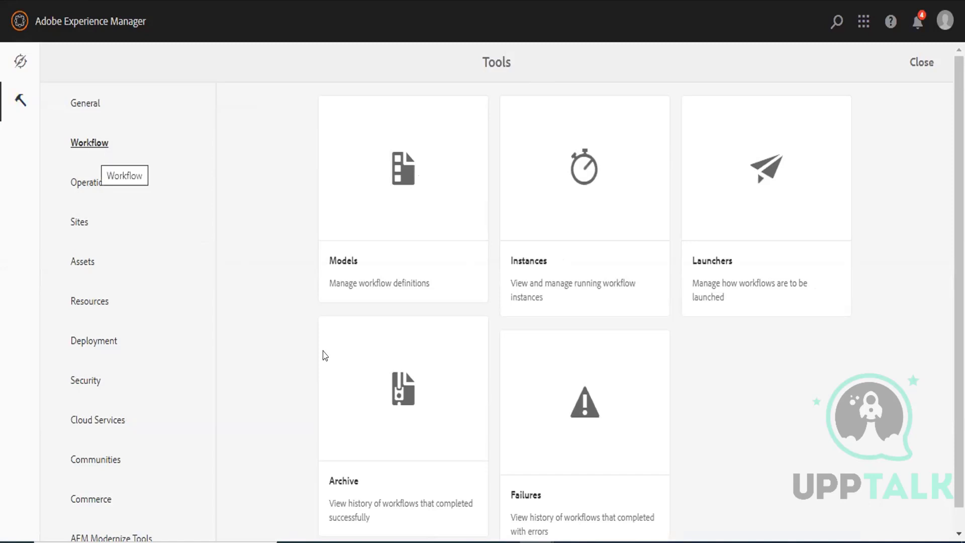
click(94, 186)
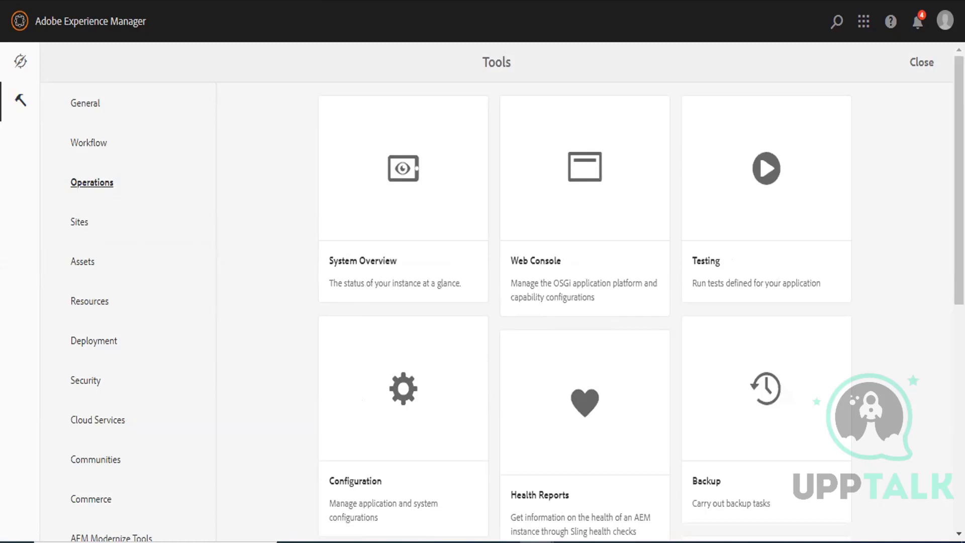
scroll(959, 181, down, 2)
scroll(897, 129, down, 5)
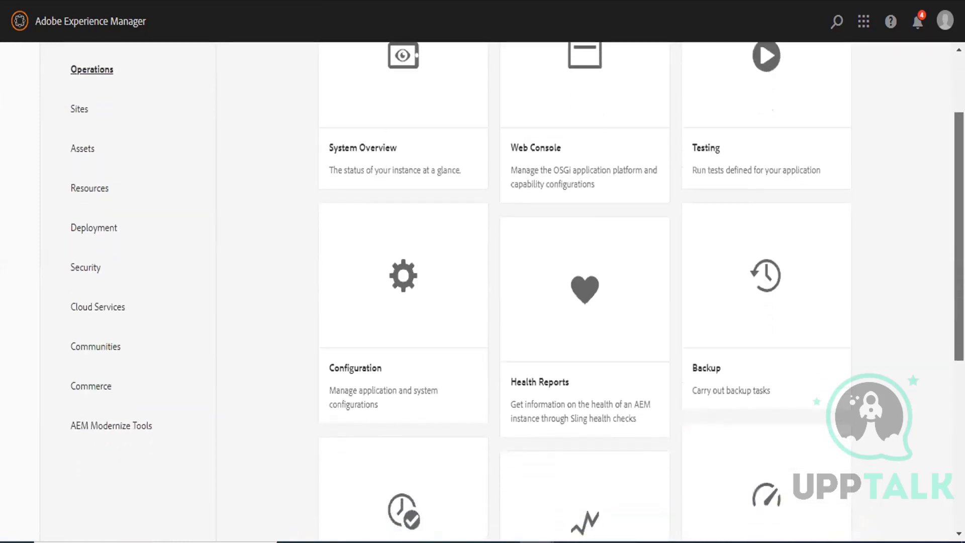
scroll(899, 118, up, 7)
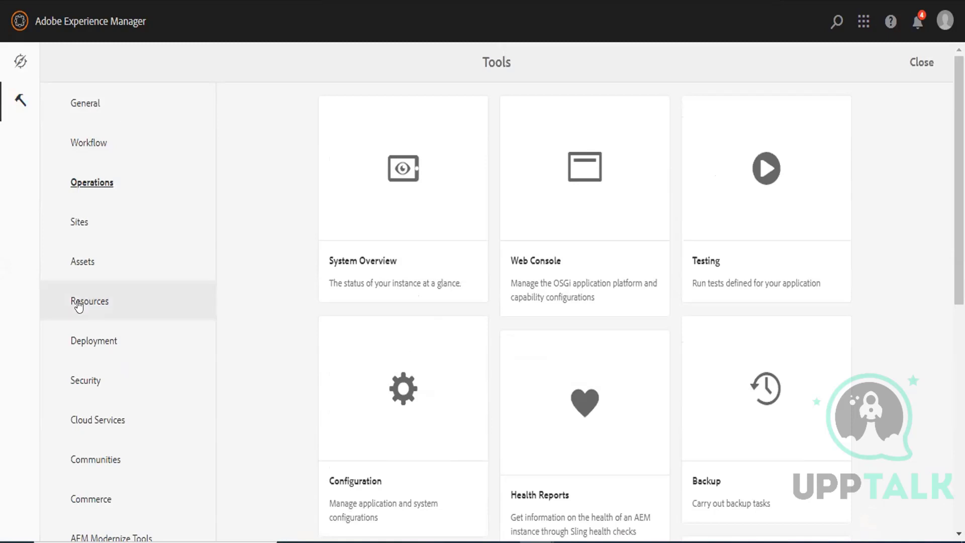
click(83, 346)
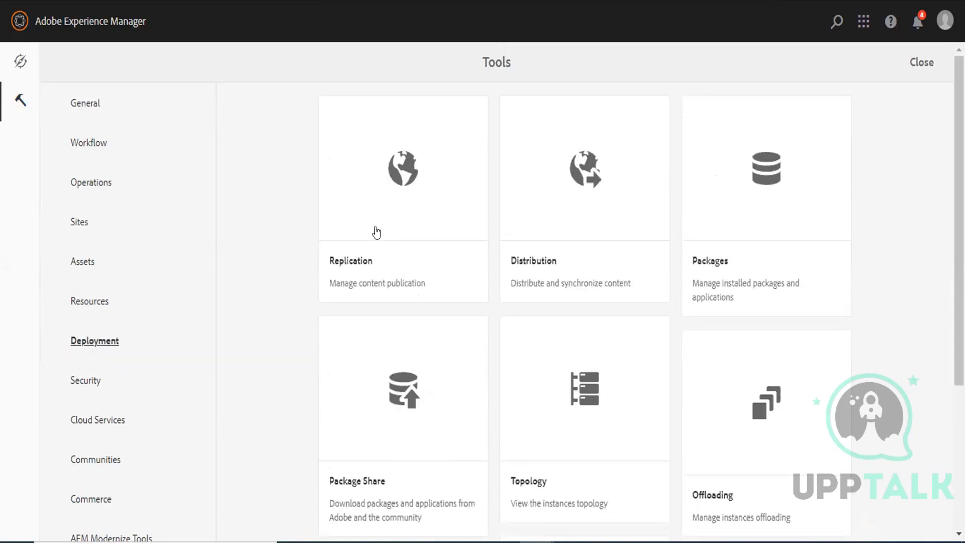
click(757, 222)
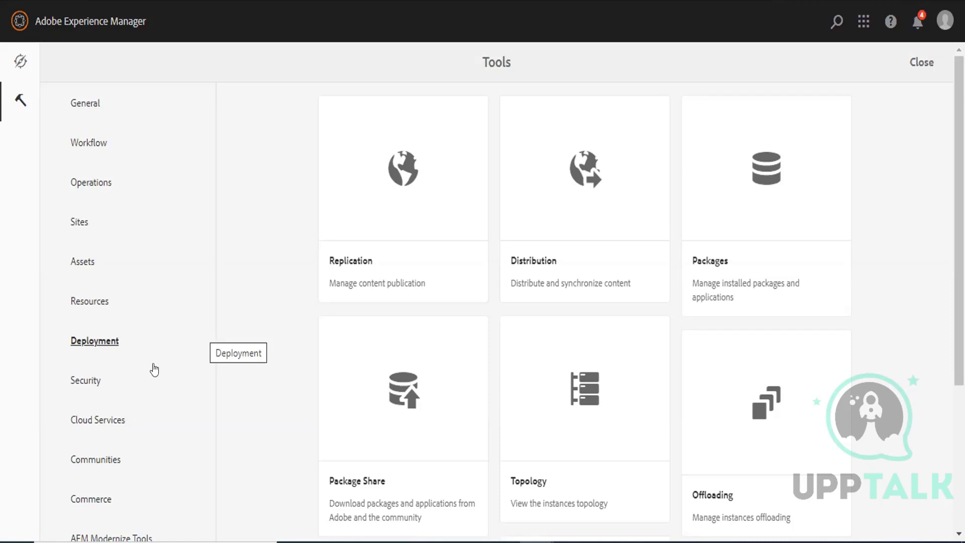
- Open Security > Users and start a new user with Create > User
click(83, 383)
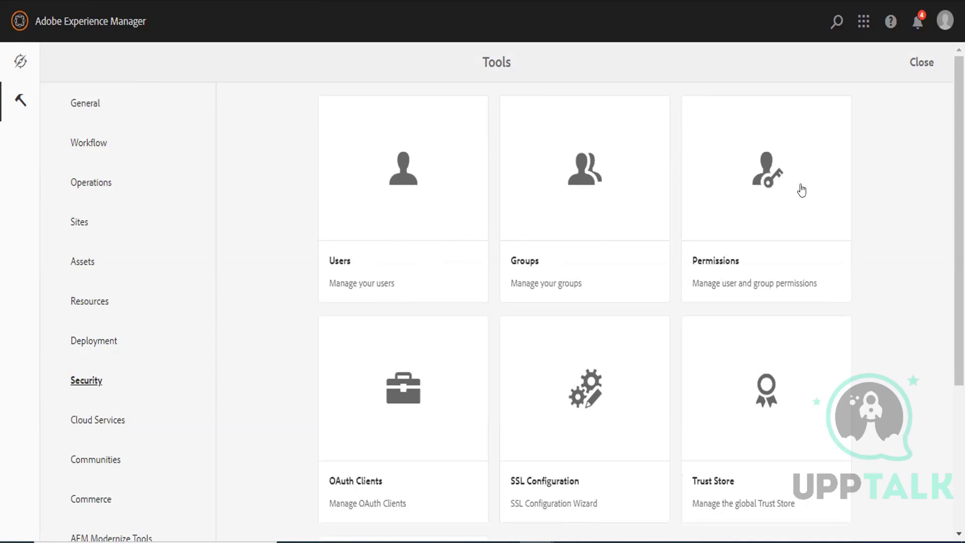
click(358, 170)
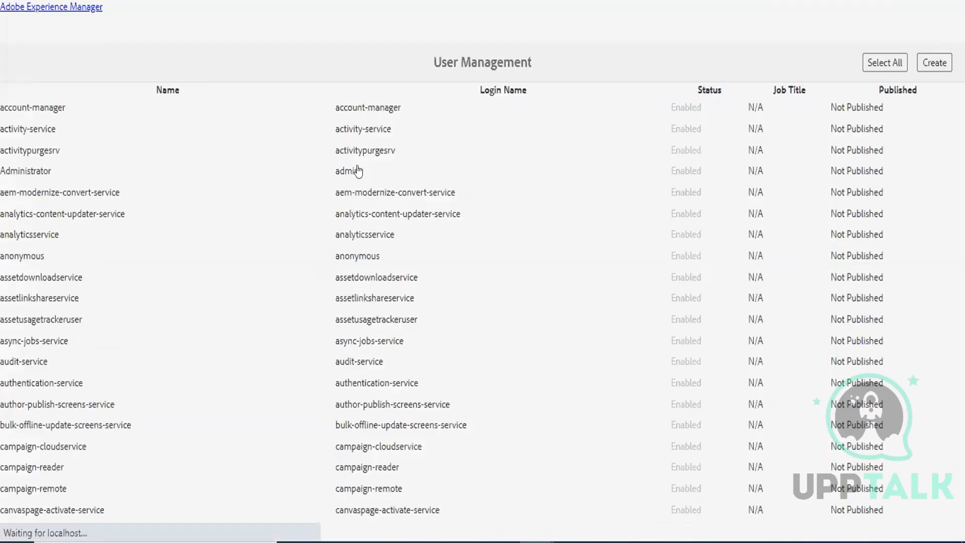
click(834, 25)
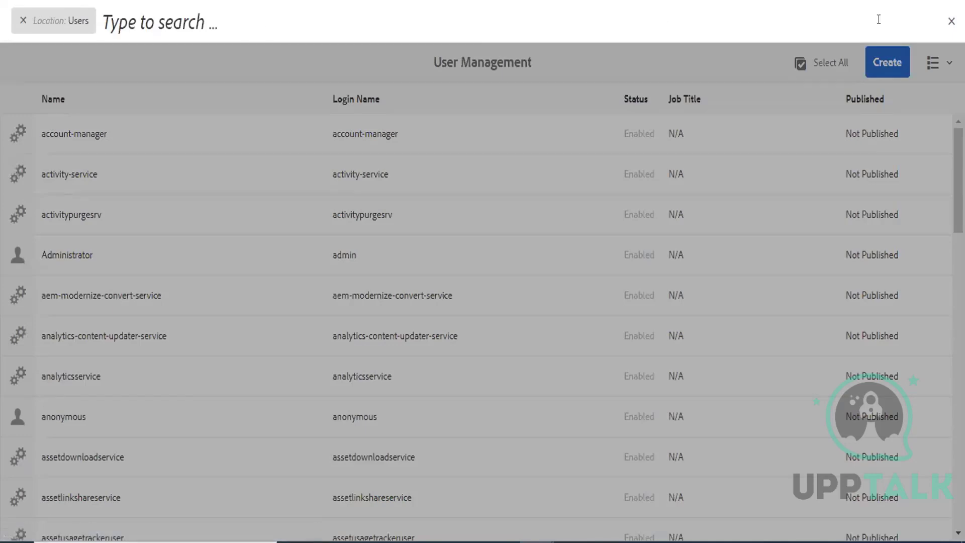
click(947, 25)
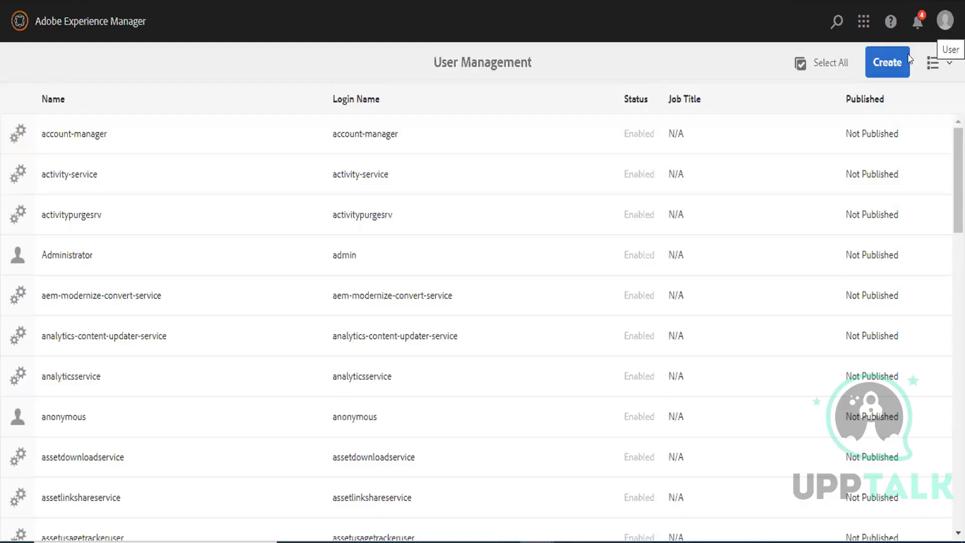
click(880, 68)
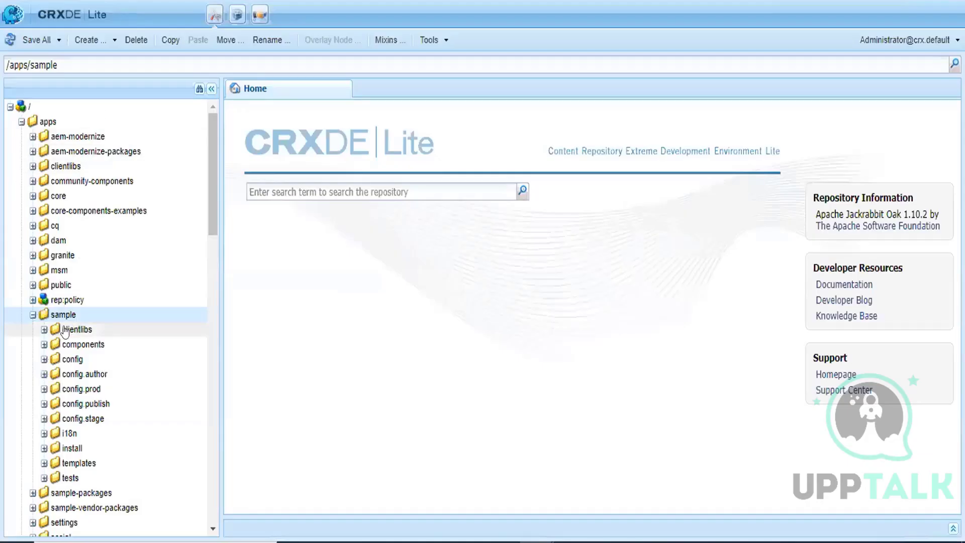
- Collapse the sample, apps and content folders in the repository tree
click(33, 315)
click(21, 121)
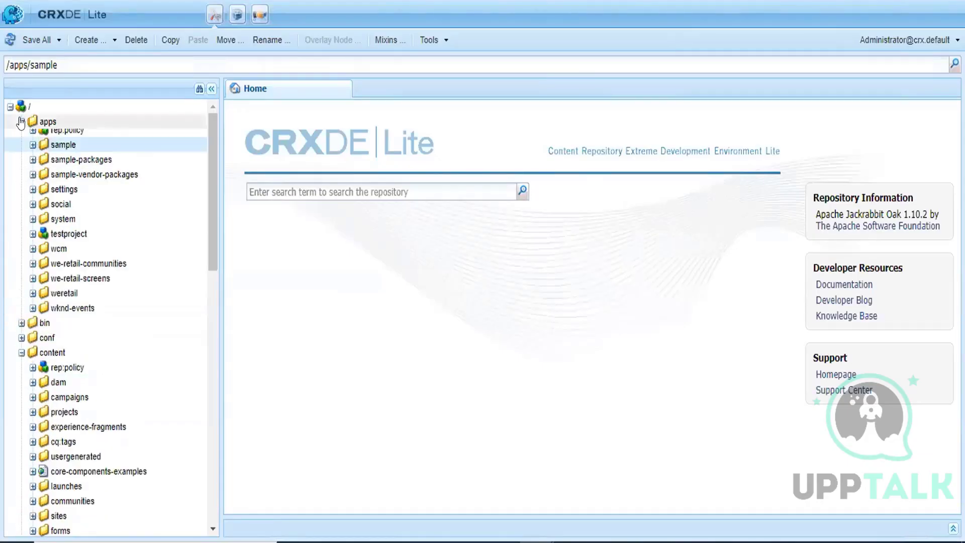
click(21, 166)
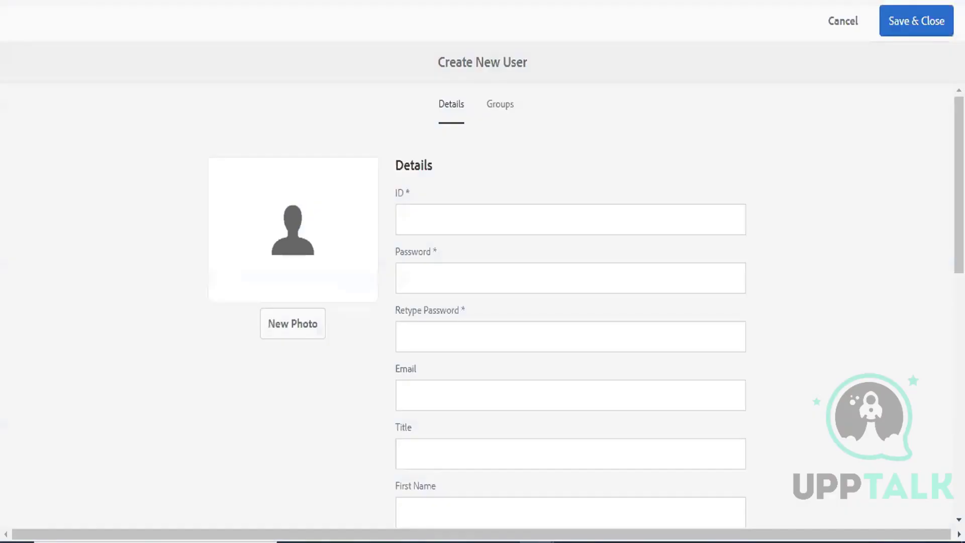
- Enter the user ID sample-user, then set and confirm the account password
click(440, 218)
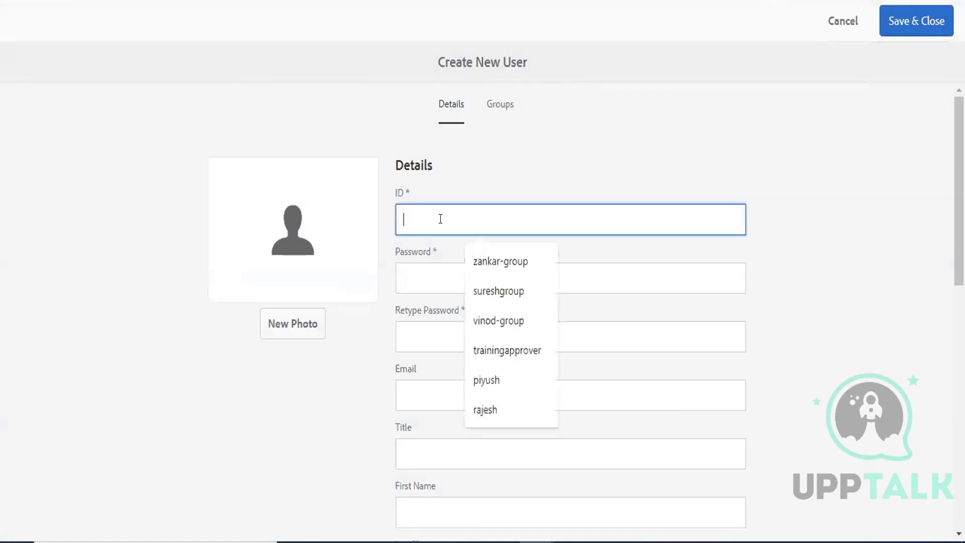
text(sample)
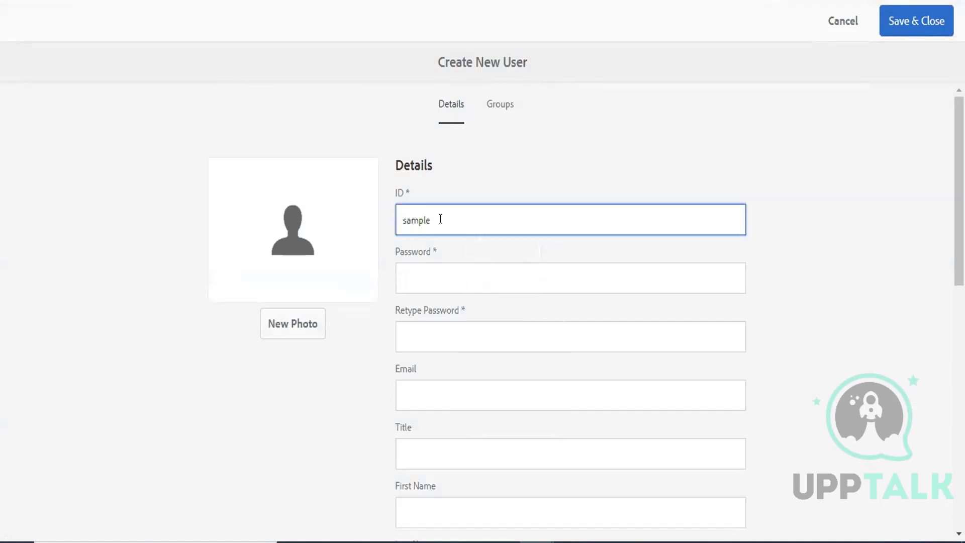
text(-user)
click(446, 277)
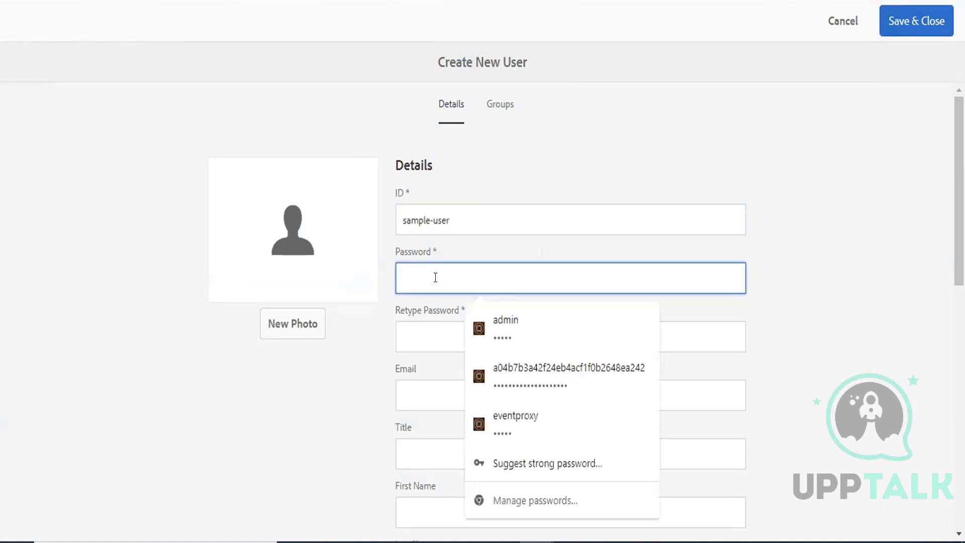
click(406, 336)
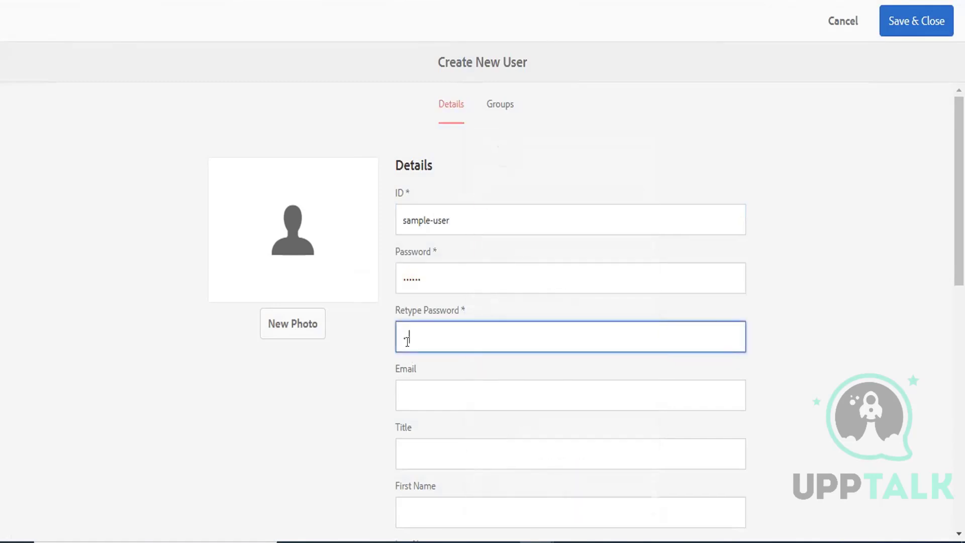
- Enter sample as the new user's first name
click(445, 507)
text(sample)
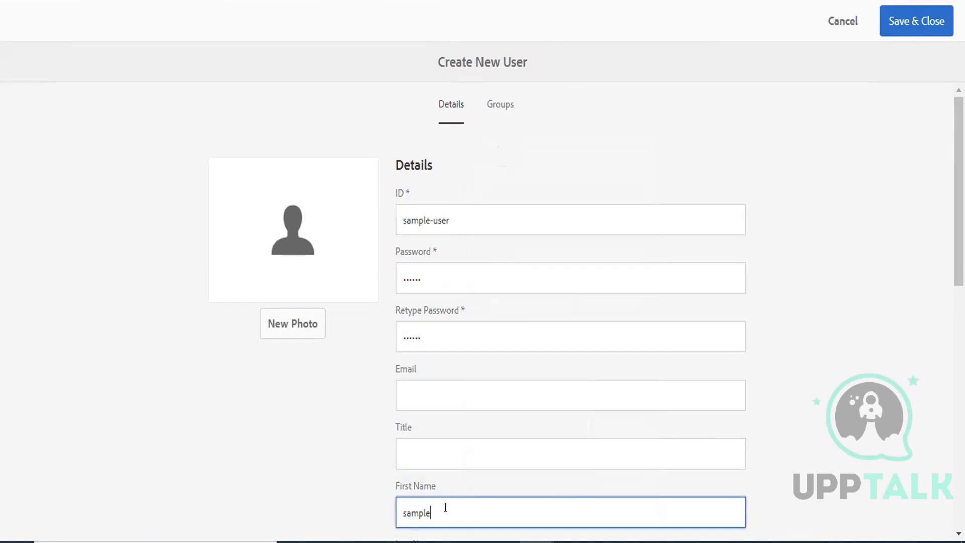
key(Tab)
- Complete the last name as sample and set the gender to male
text(sam)
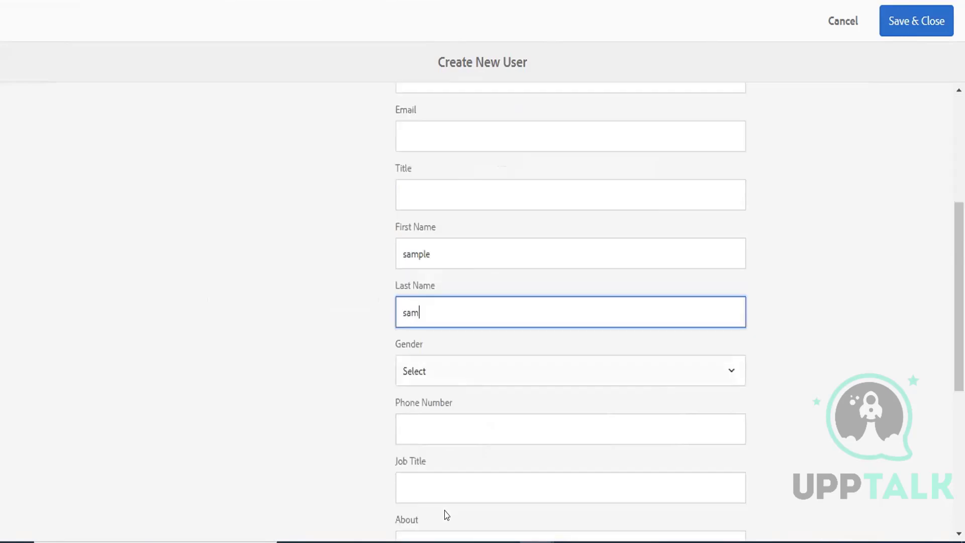
text(ple)
key(Tab)
key(space)
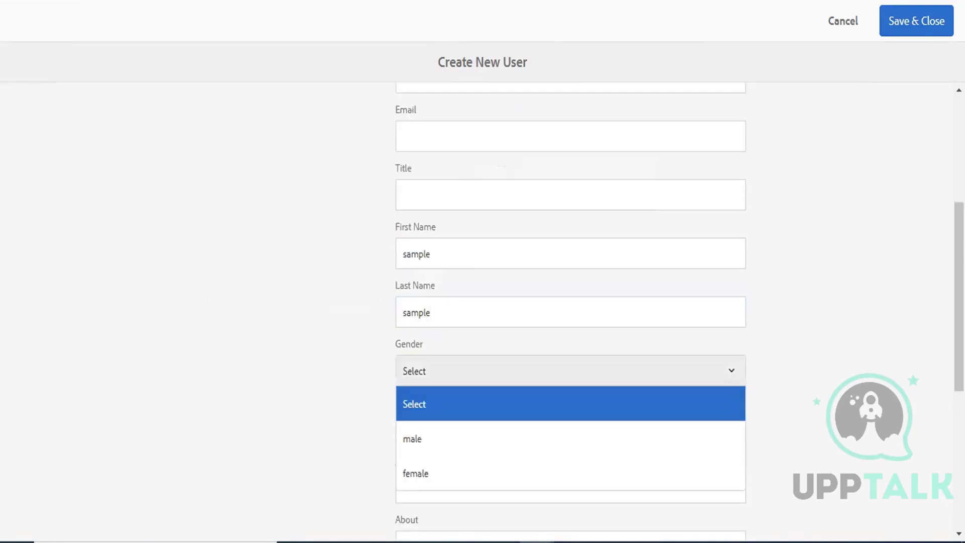
click(412, 438)
click(502, 428)
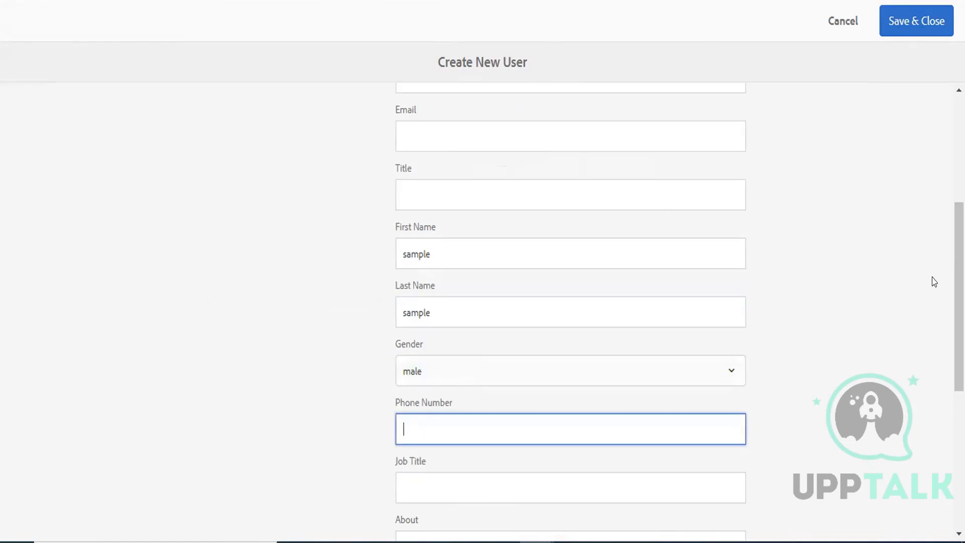
scroll(570, 312, up, 3)
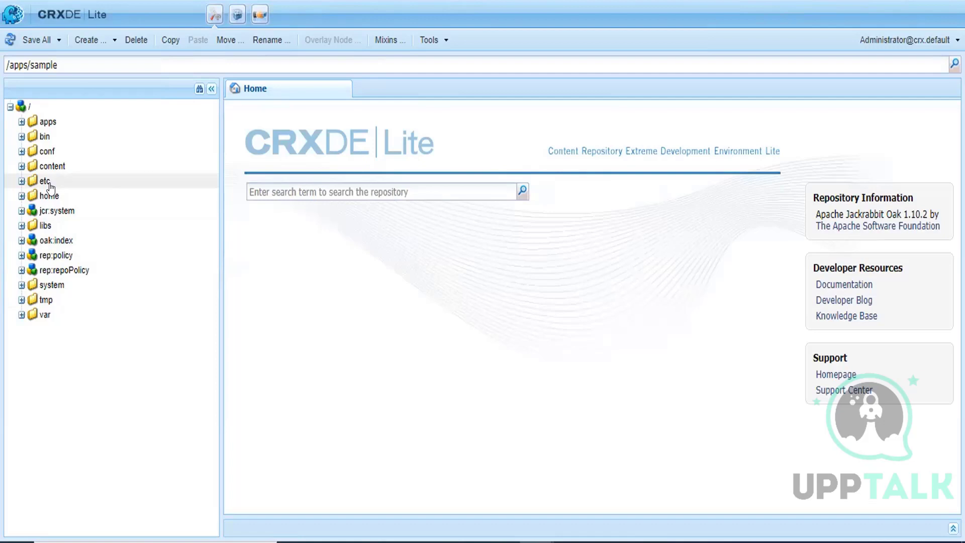
- Expand /etc in CRXDE Lite and browse its docs and designs folders
double_click(45, 181)
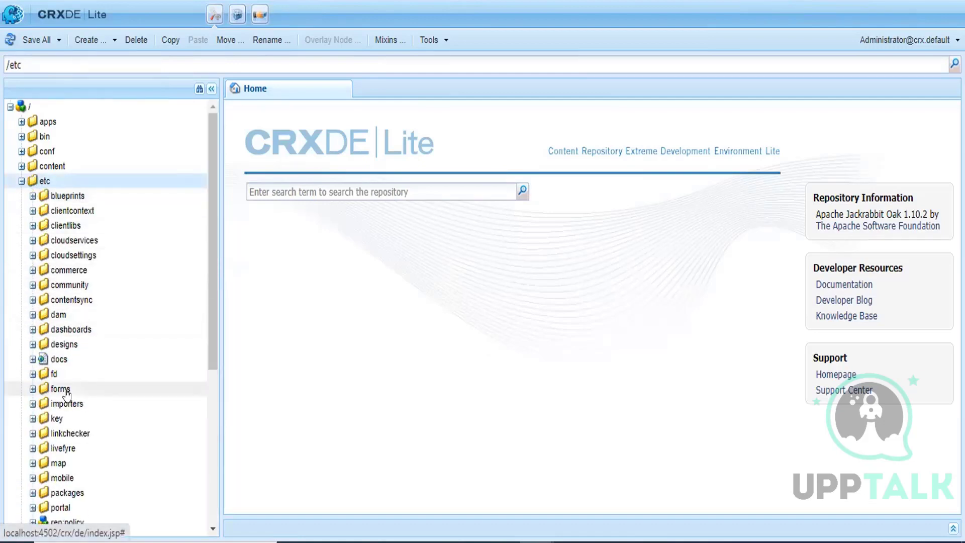
double_click(58, 358)
double_click(65, 344)
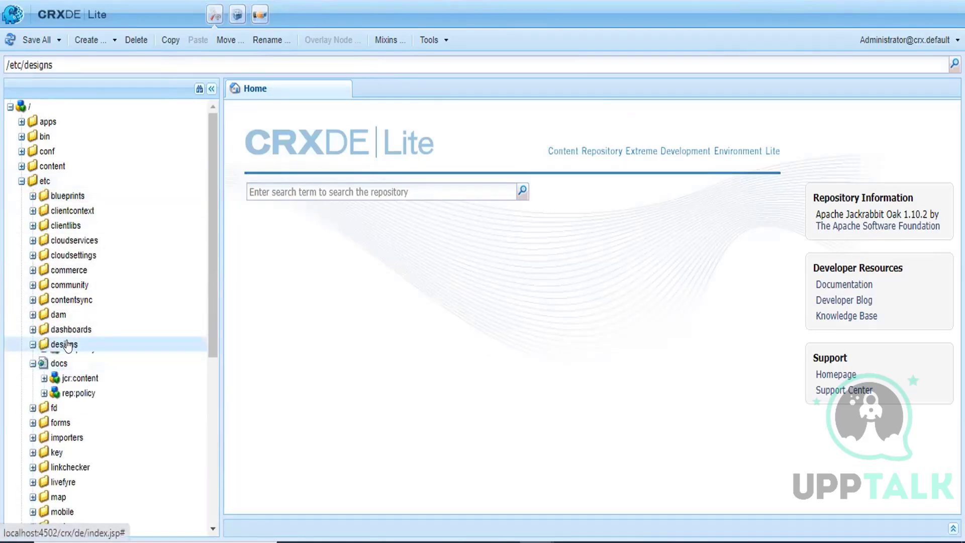
click(32, 374)
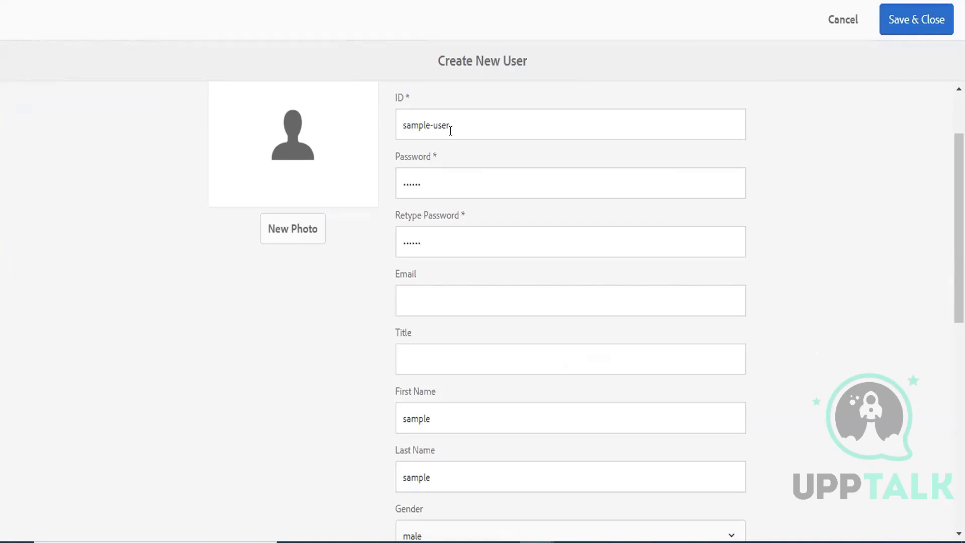
- Save the new sample-user and decline the browser's offer to store the password
drag(449, 125, 362, 131)
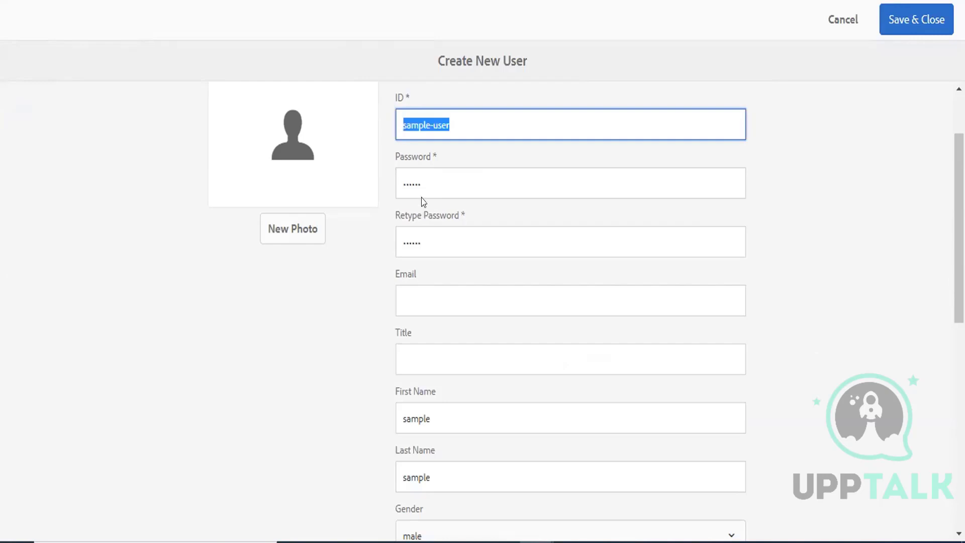
click(898, 24)
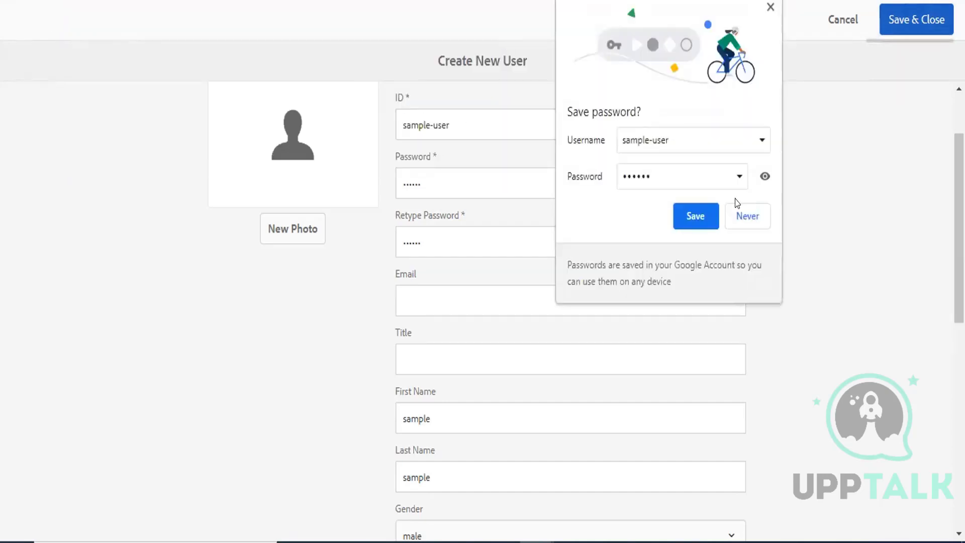
click(743, 214)
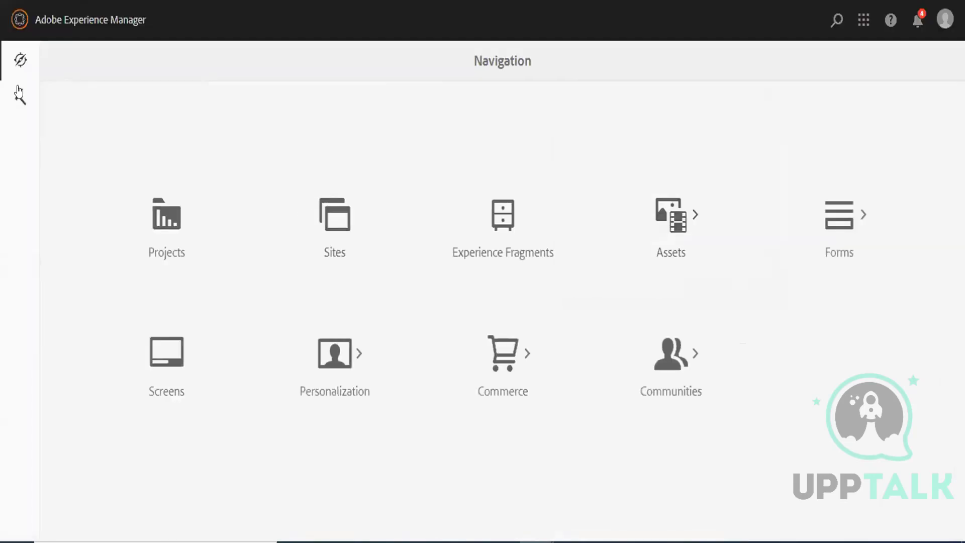
- Open the Groups list from Tools > Security
click(20, 97)
click(92, 381)
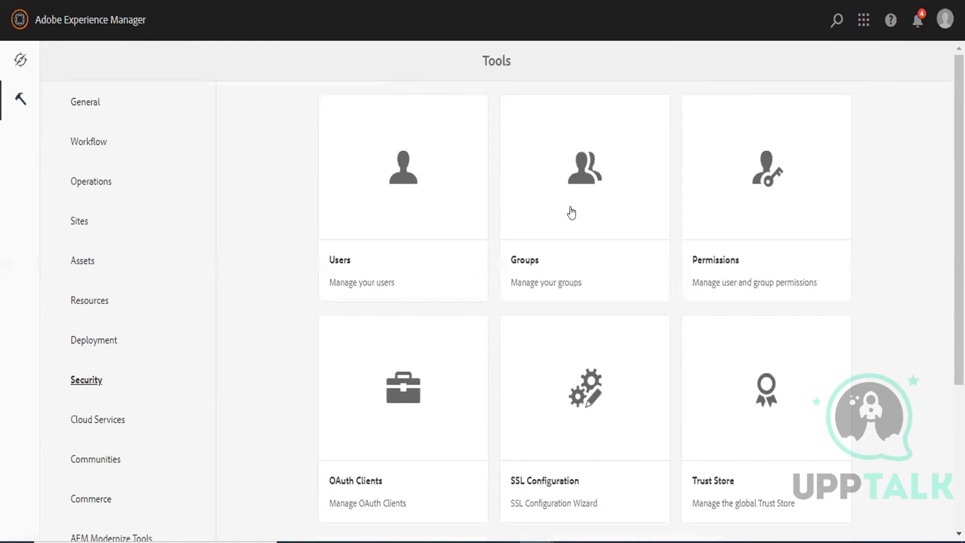
click(571, 213)
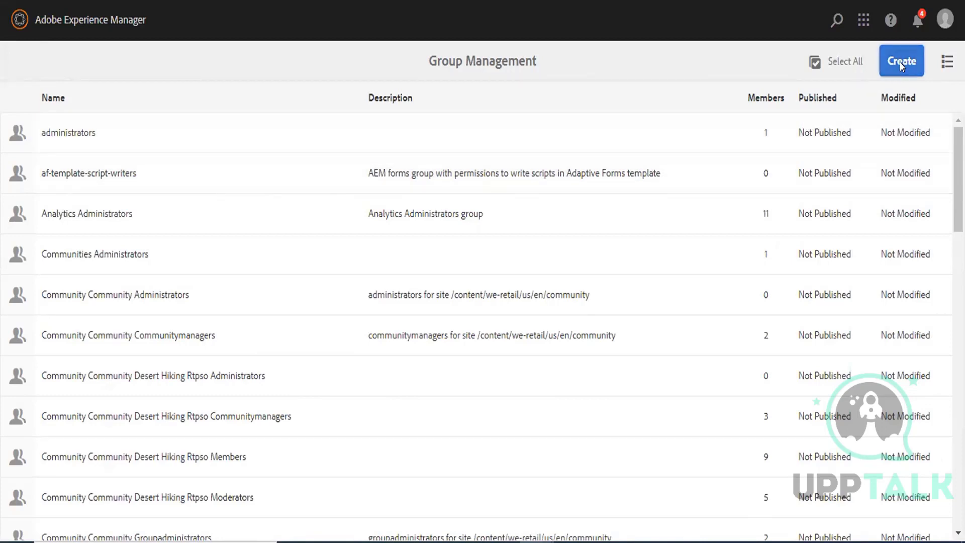
- Create a new group with ID and Name both set to sample-group
click(900, 61)
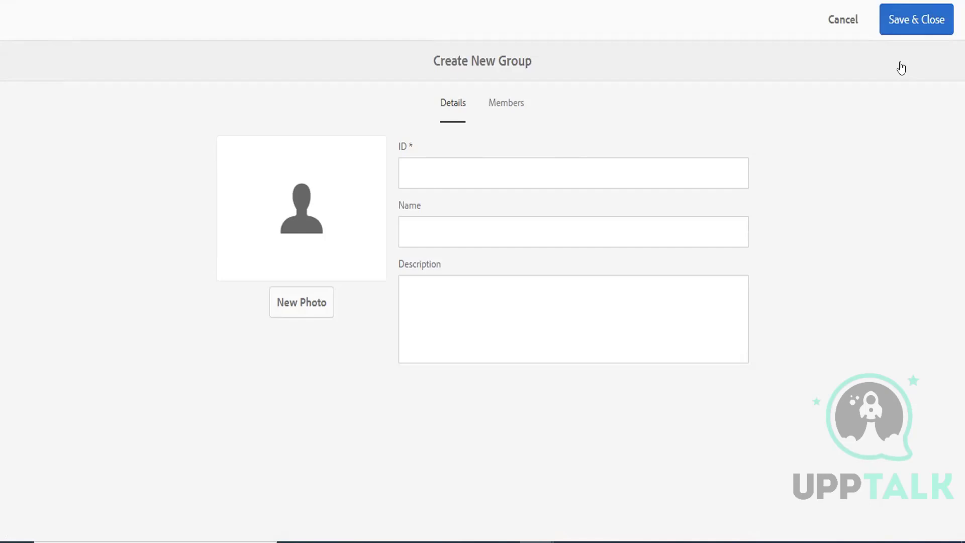
click(452, 170)
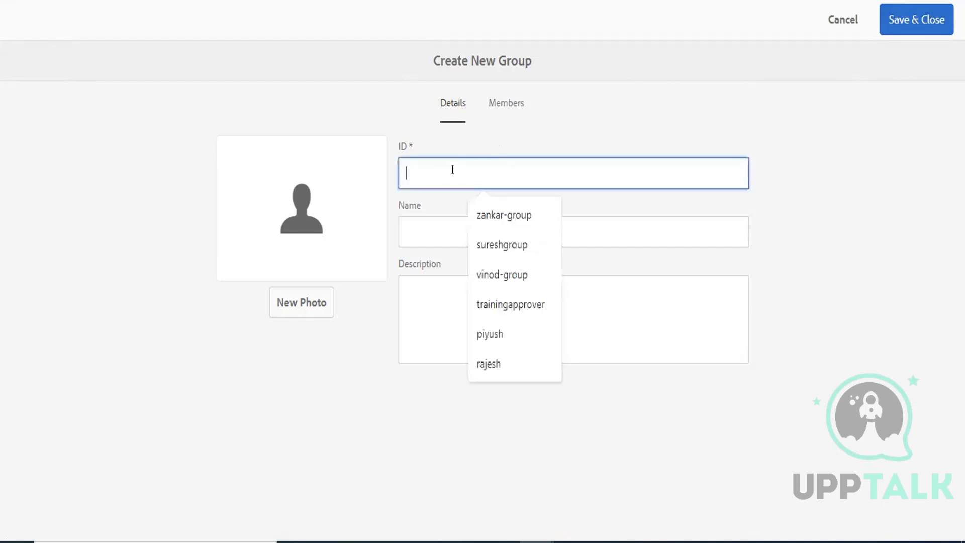
text(sample)
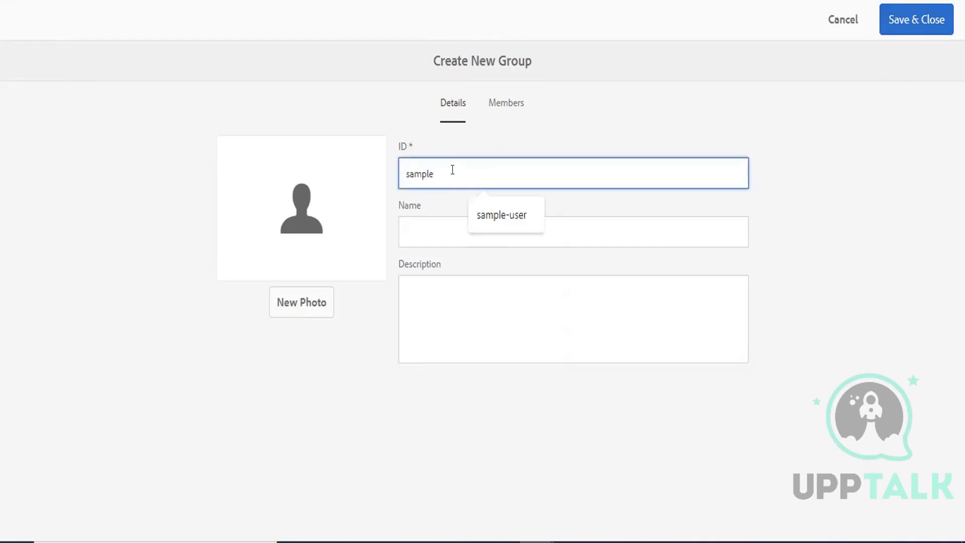
text(-group)
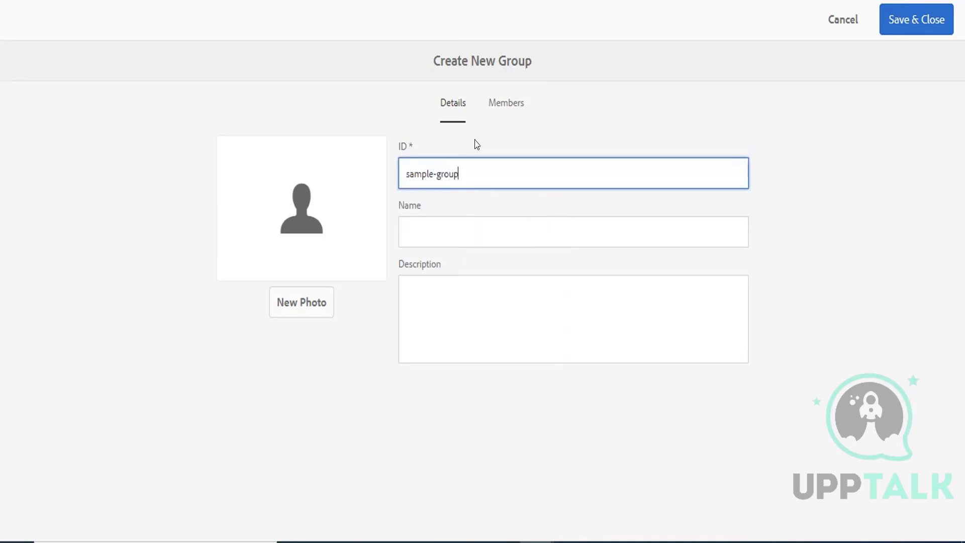
drag(401, 173, 501, 176)
key(ctrl+c)
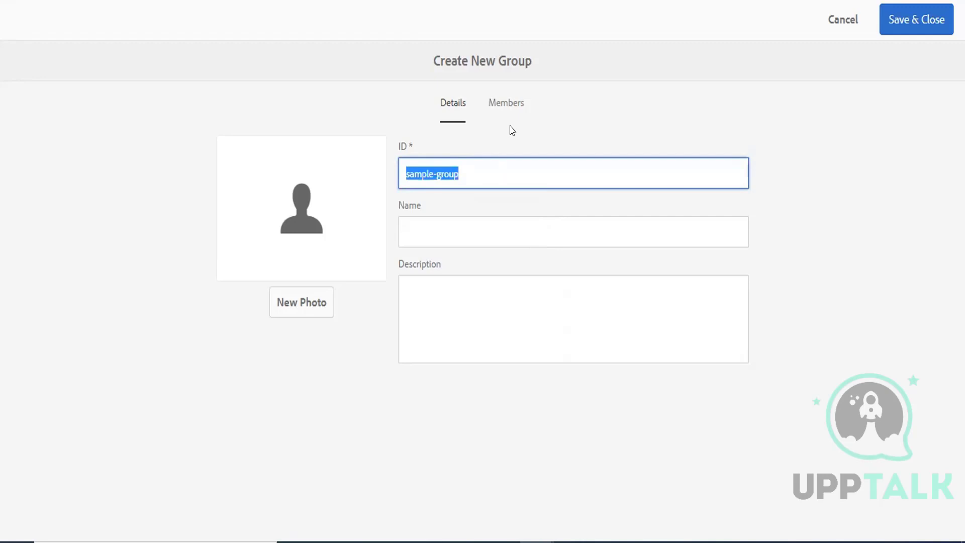
click(436, 223)
key(ctrl+v)
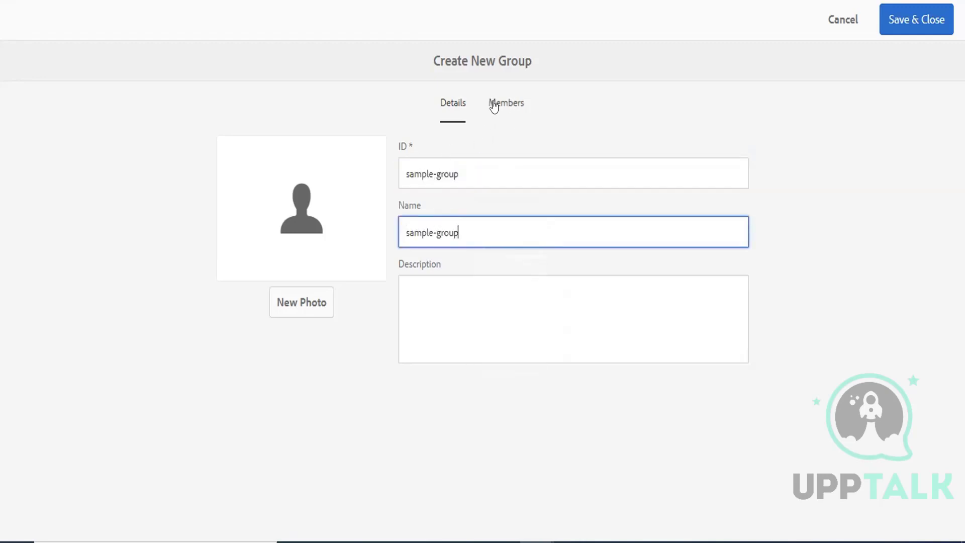
- Add sample-user as a member on the Members tab and save the group
click(494, 106)
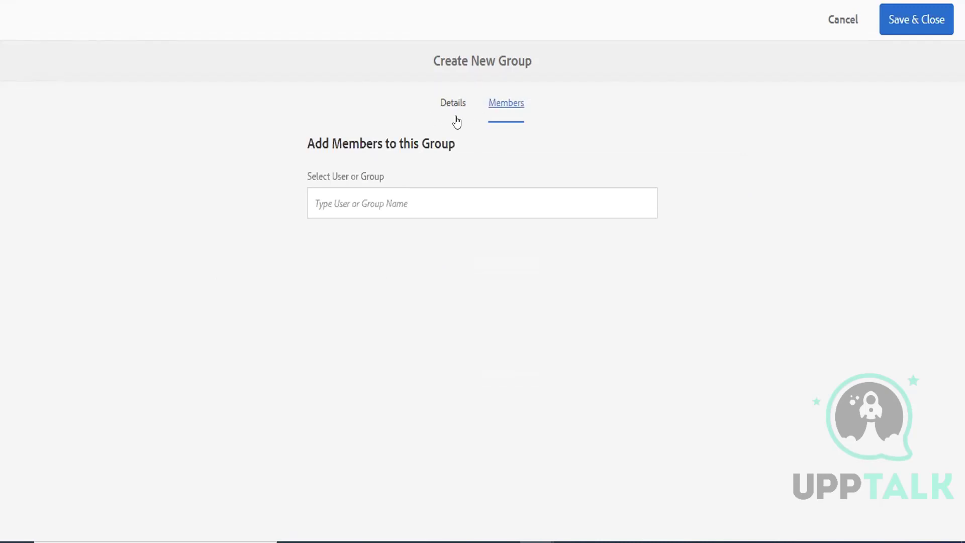
click(440, 105)
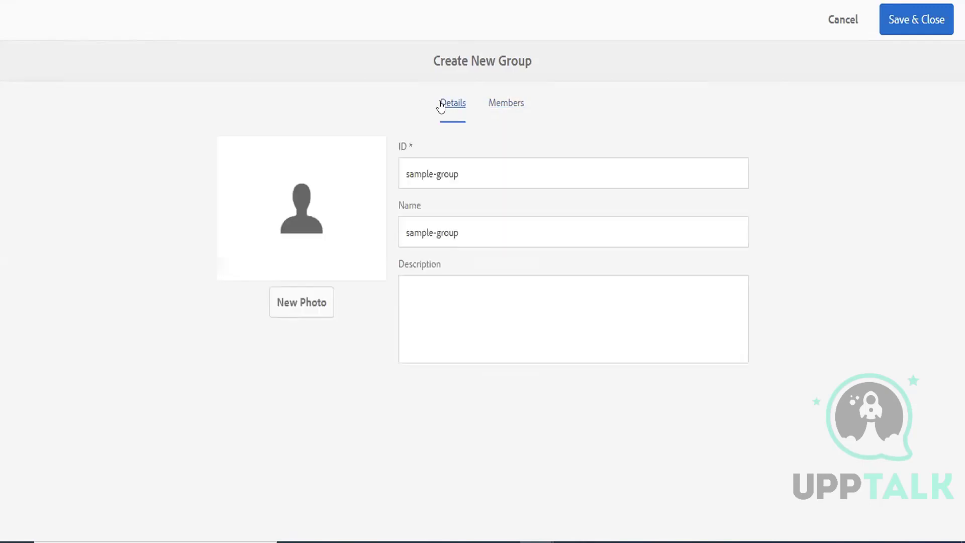
click(492, 104)
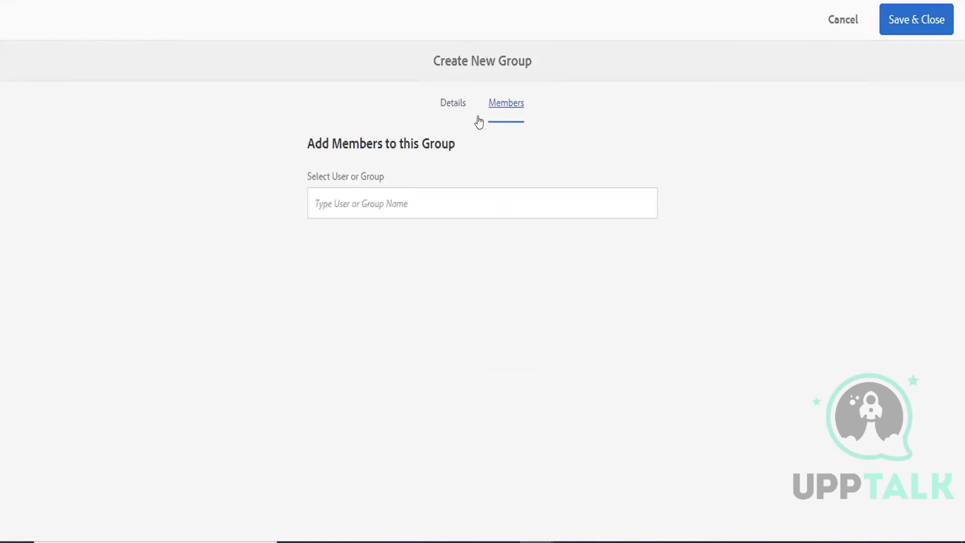
click(406, 190)
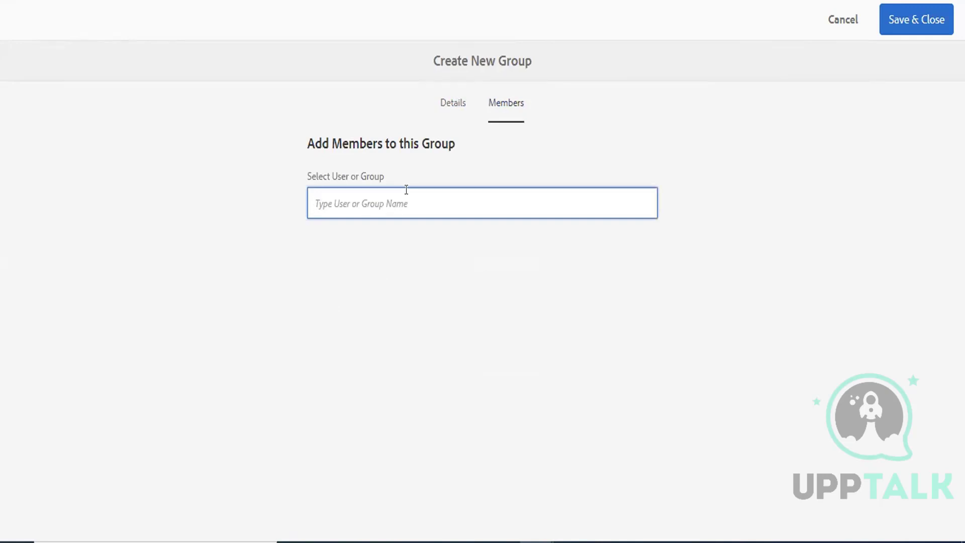
text(sample-user)
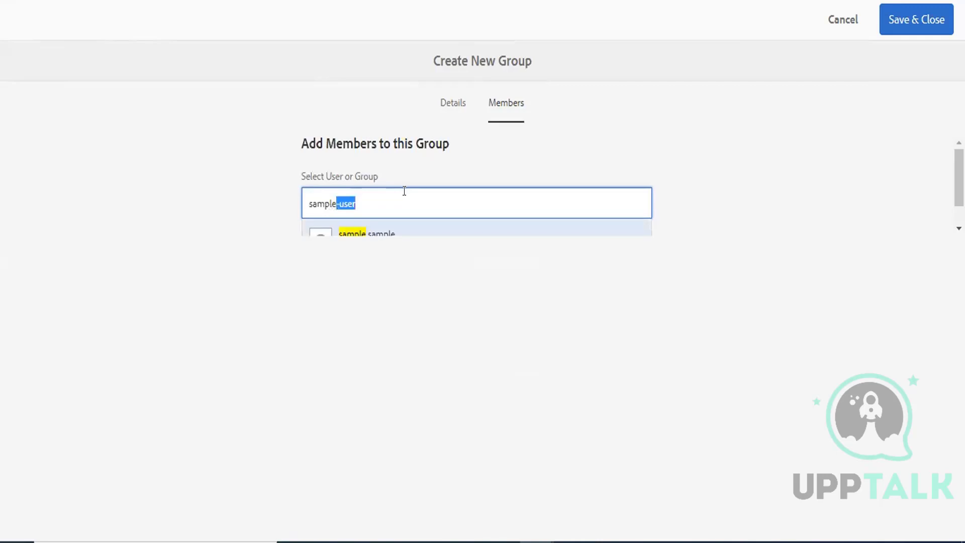
click(371, 201)
key(Return)
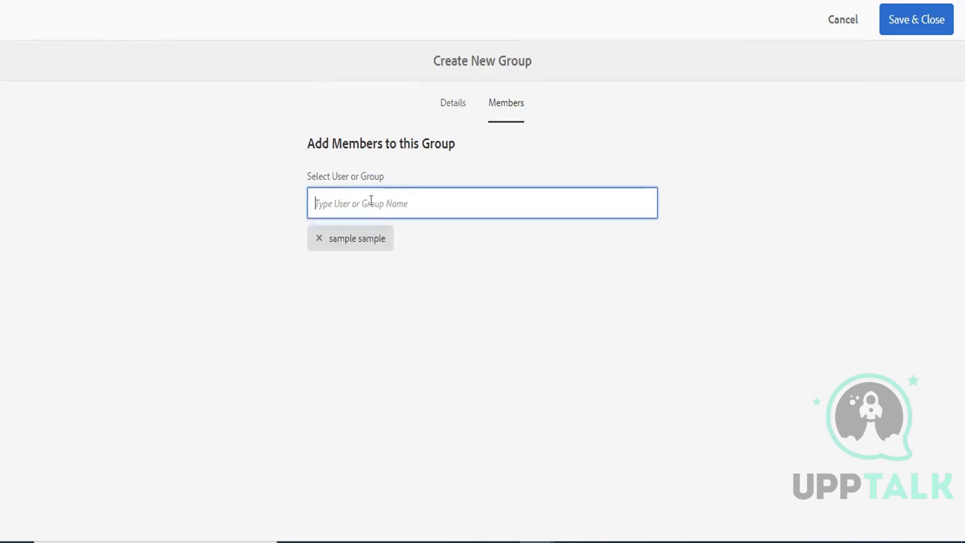
click(902, 23)
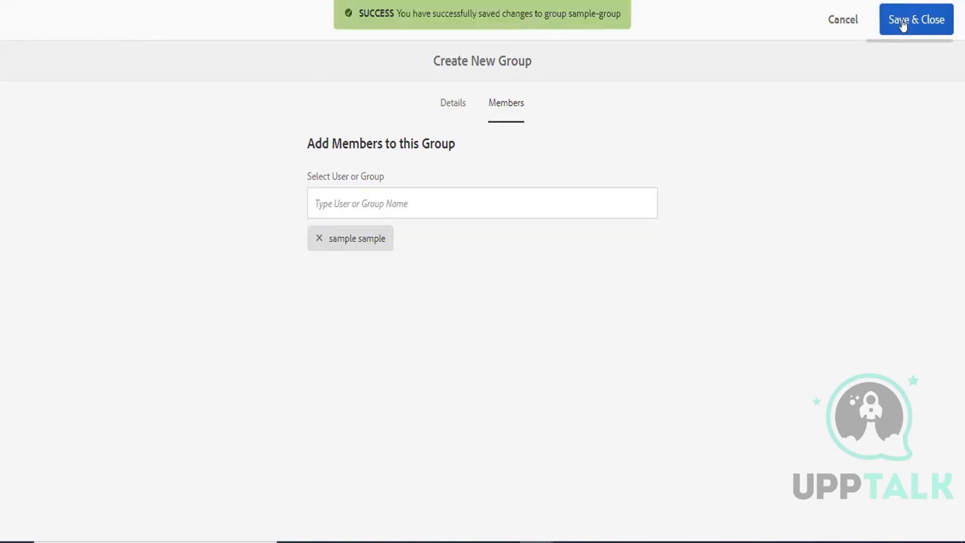
click(842, 25)
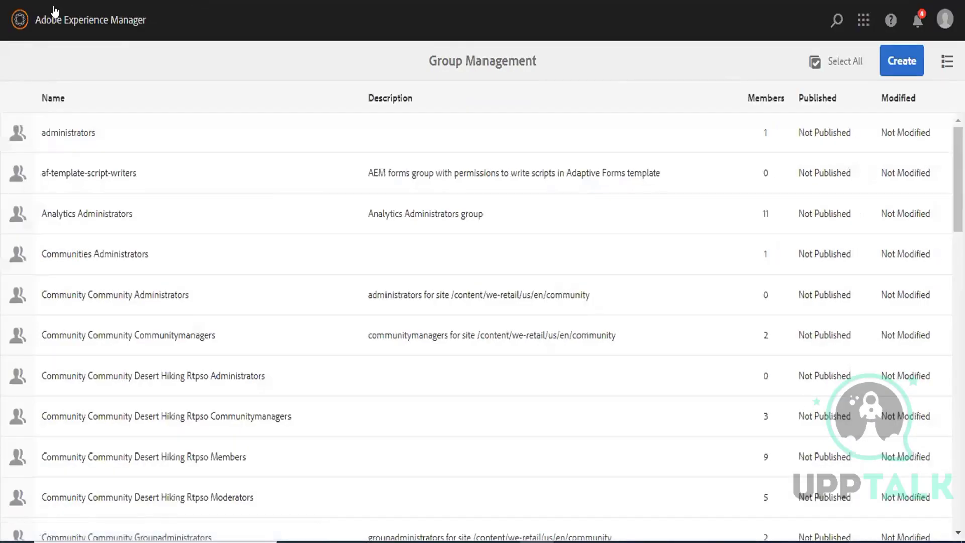
- Open the Permissions console from the Tools > Security navigation
click(18, 19)
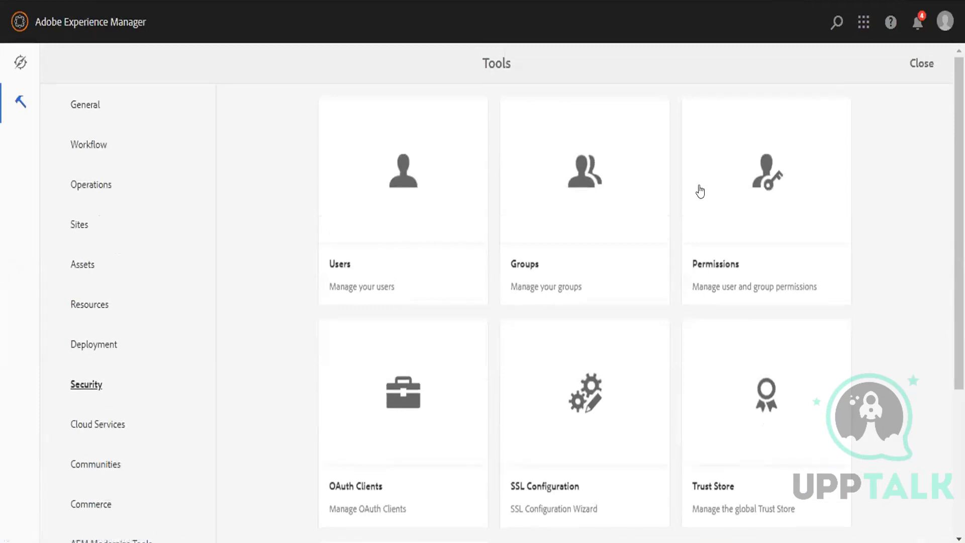
click(765, 180)
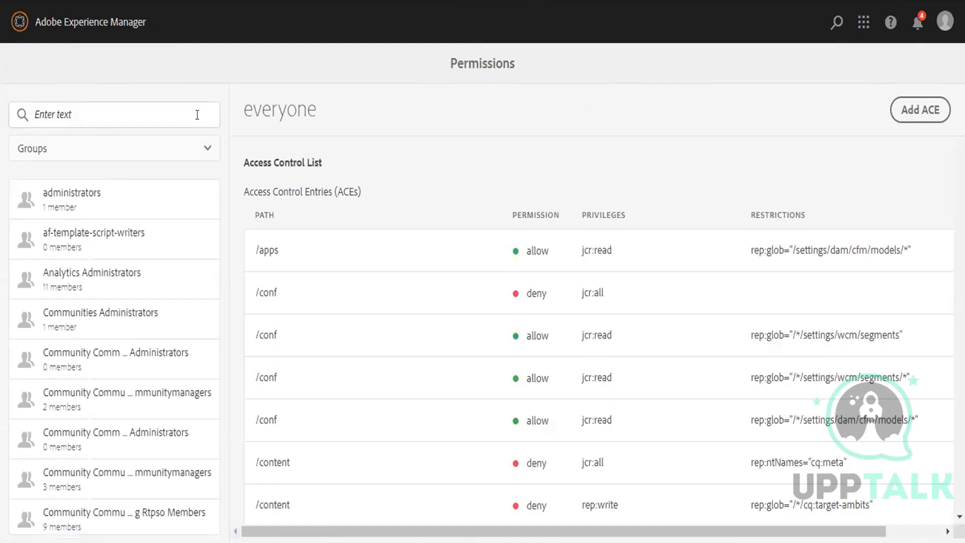
- Filter permissions to Groups, search sample-g, and view sample-group's jcr:read allow entry
click(111, 149)
click(66, 213)
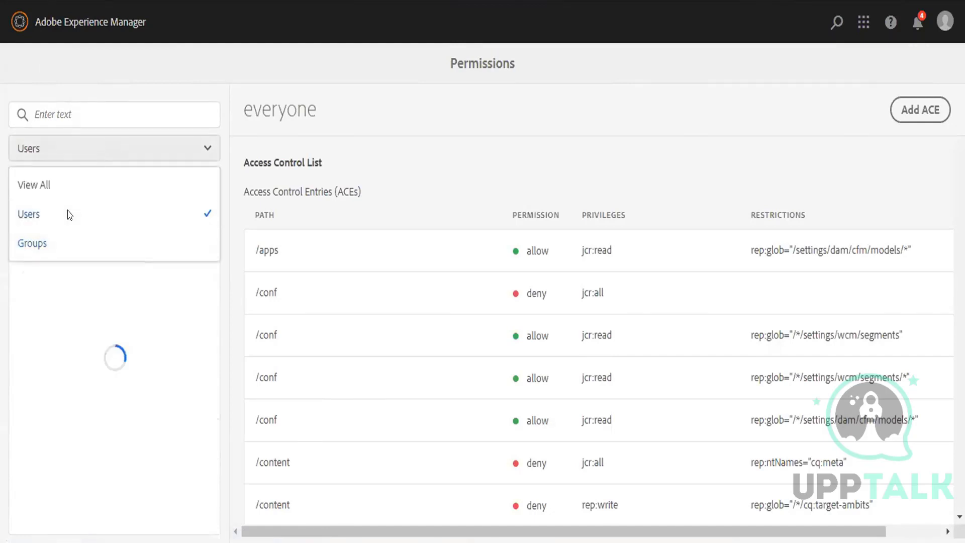
click(89, 156)
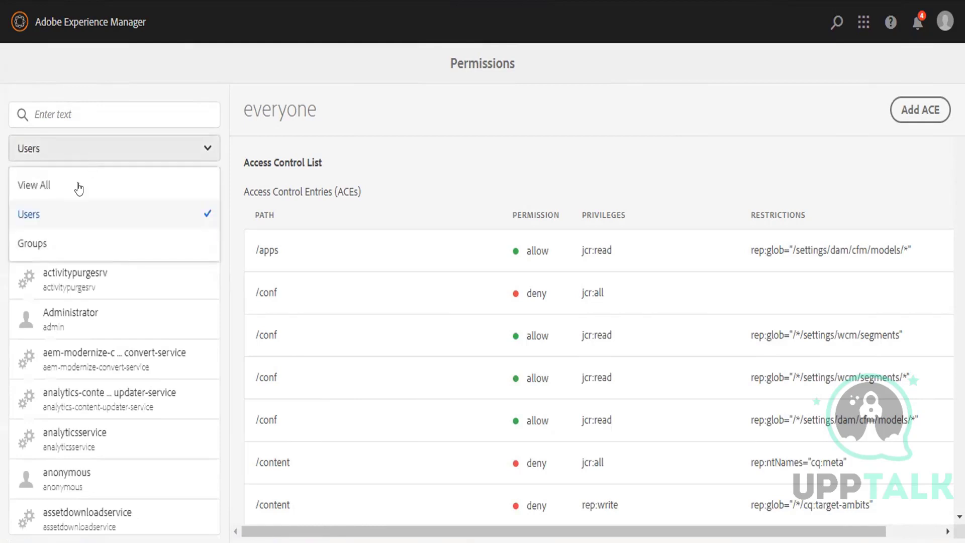
click(52, 245)
click(102, 121)
text(sa)
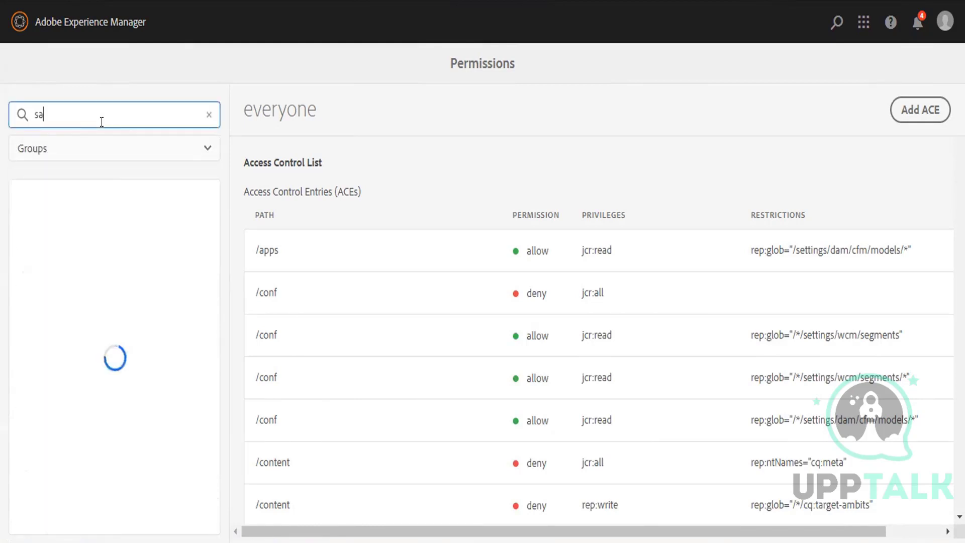
text(mple-g)
click(84, 214)
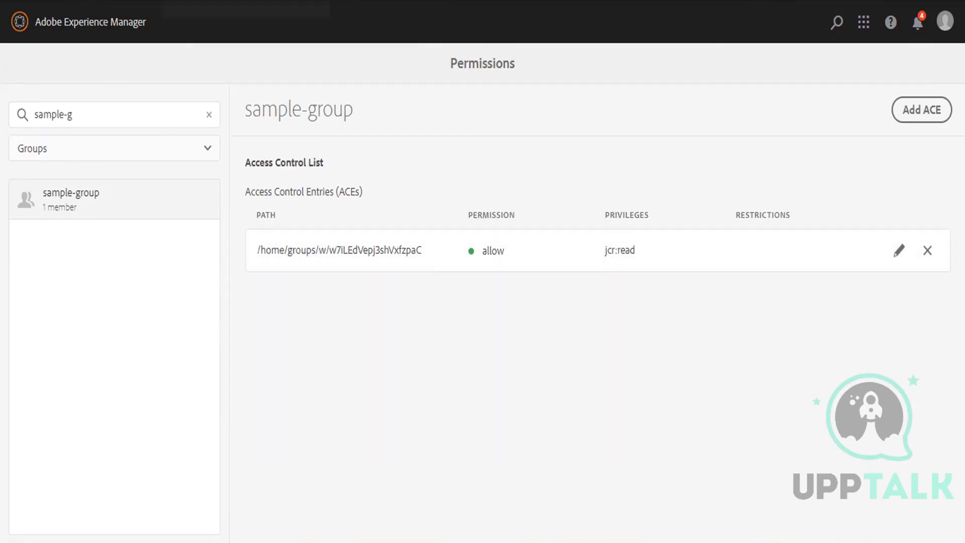
key(ctrl+Tab)
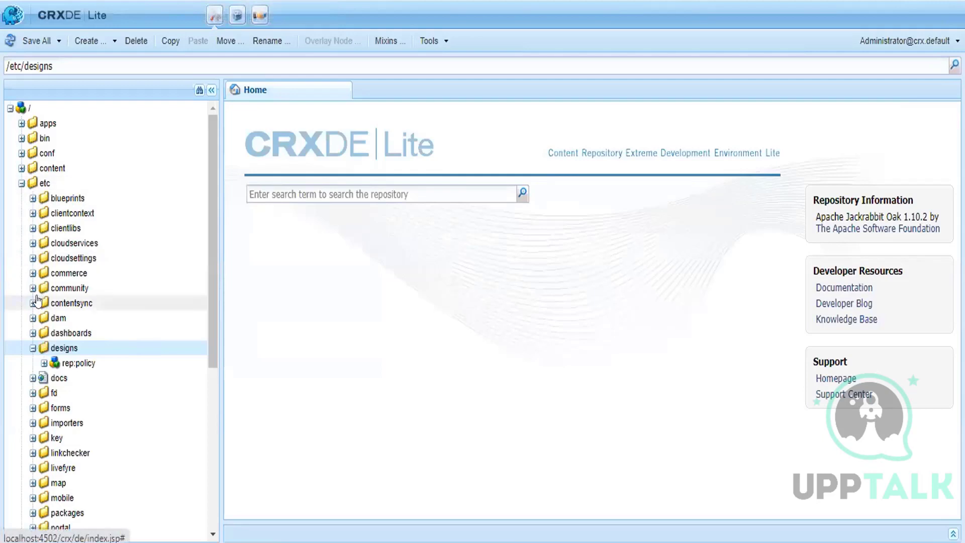
- In CRXDE Lite, expand /home/groups/w down to the sample-group node
click(21, 183)
click(43, 198)
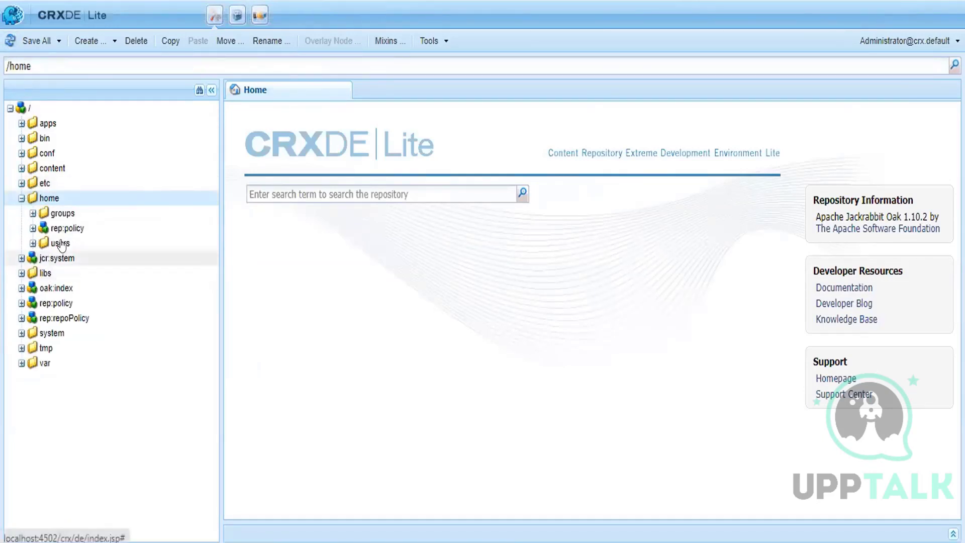
click(63, 213)
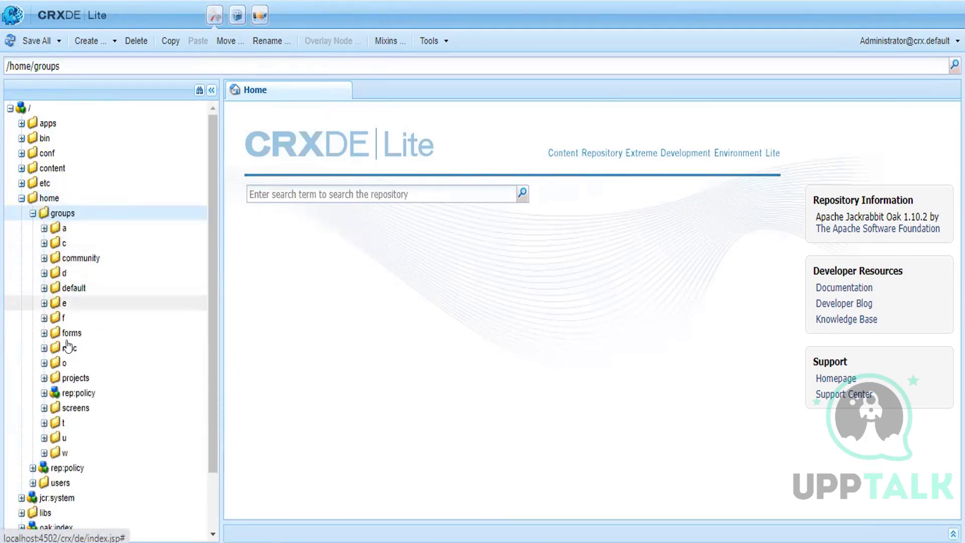
click(68, 452)
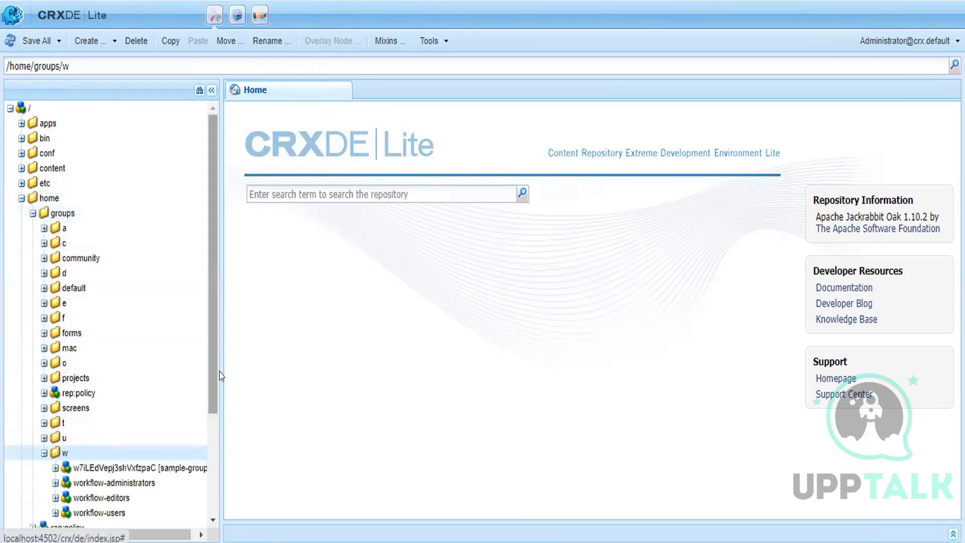
scroll(161, 458, down, 1)
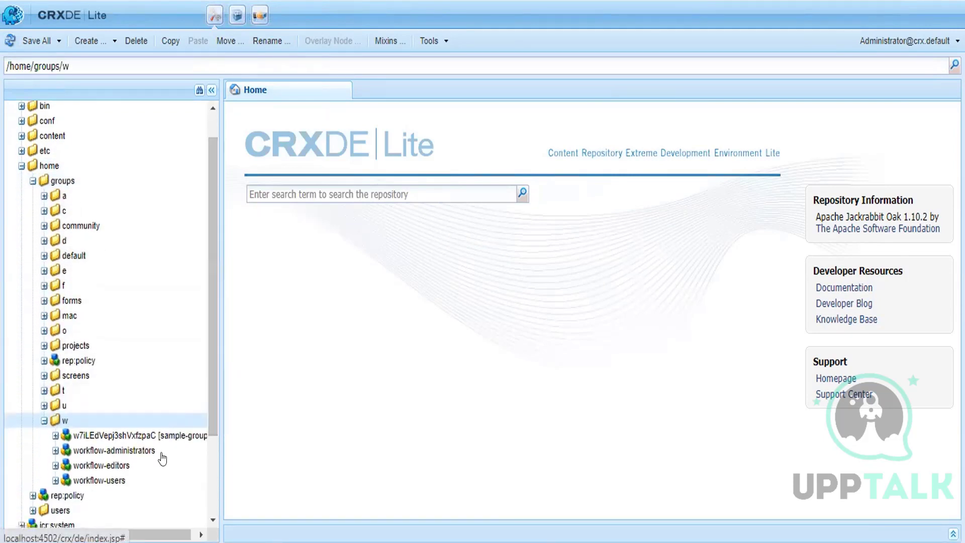
scroll(161, 458, right, 1)
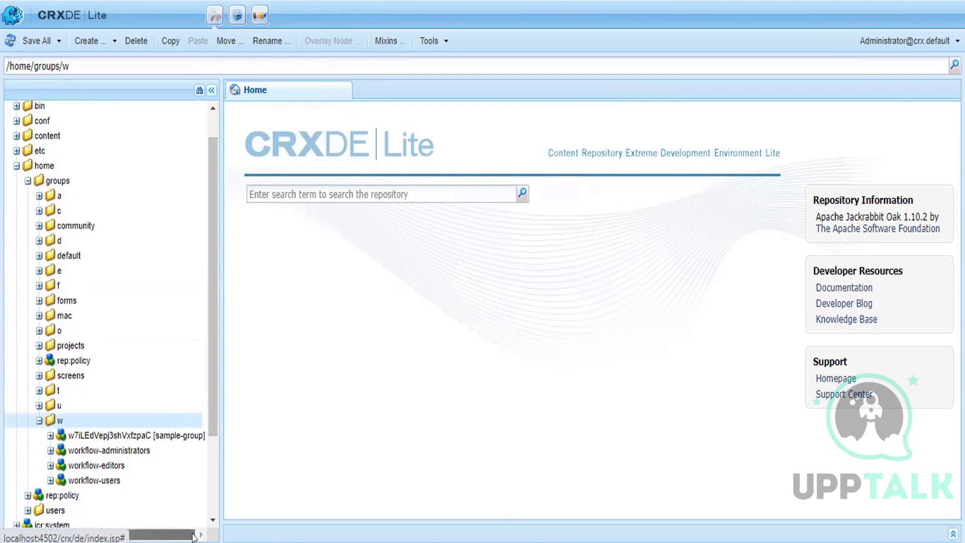
double_click(186, 434)
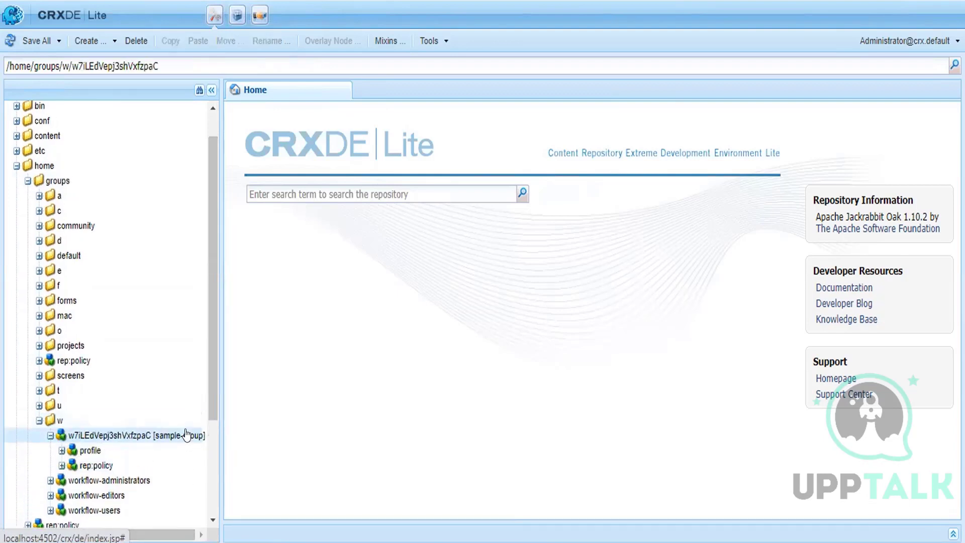
- Inspect sample-group's rep:policy allow node properties granting jcr:read
double_click(107, 467)
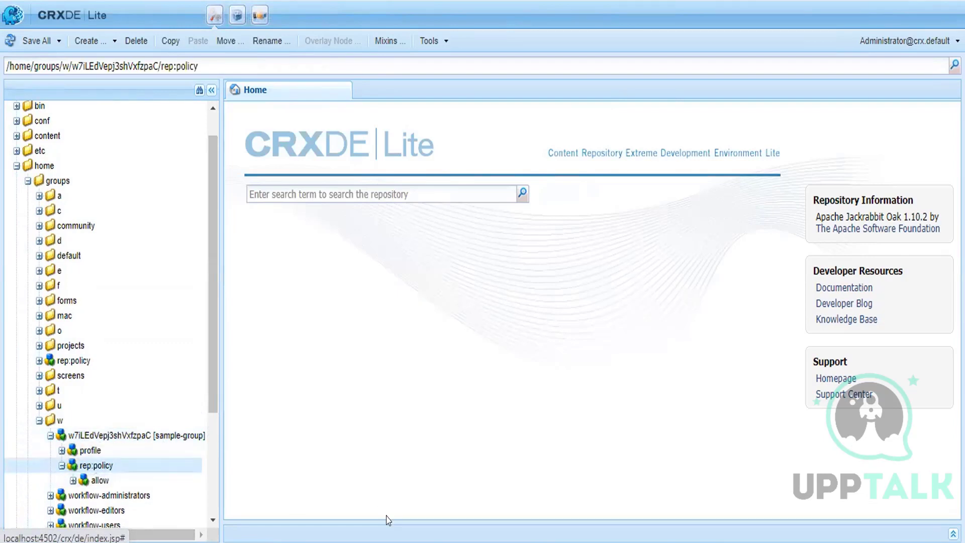
click(953, 534)
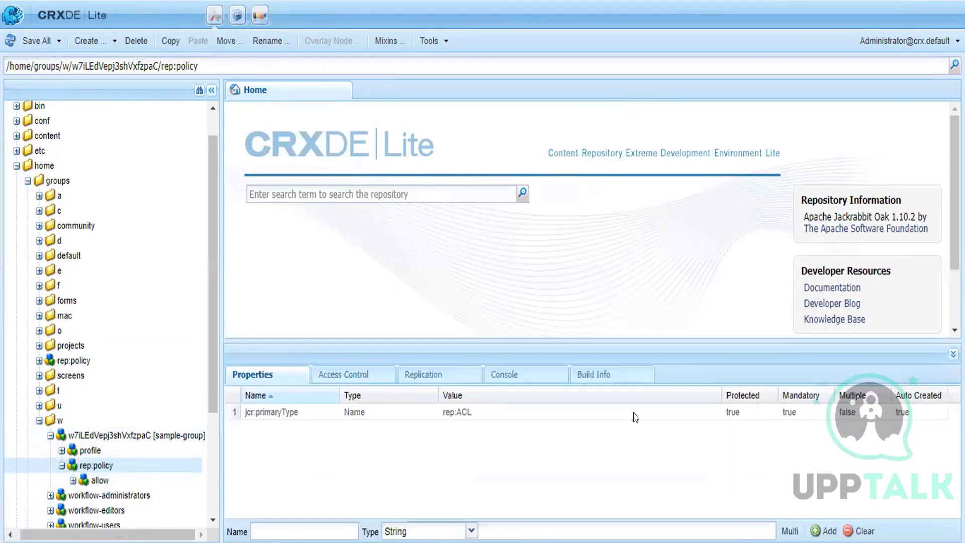
click(98, 480)
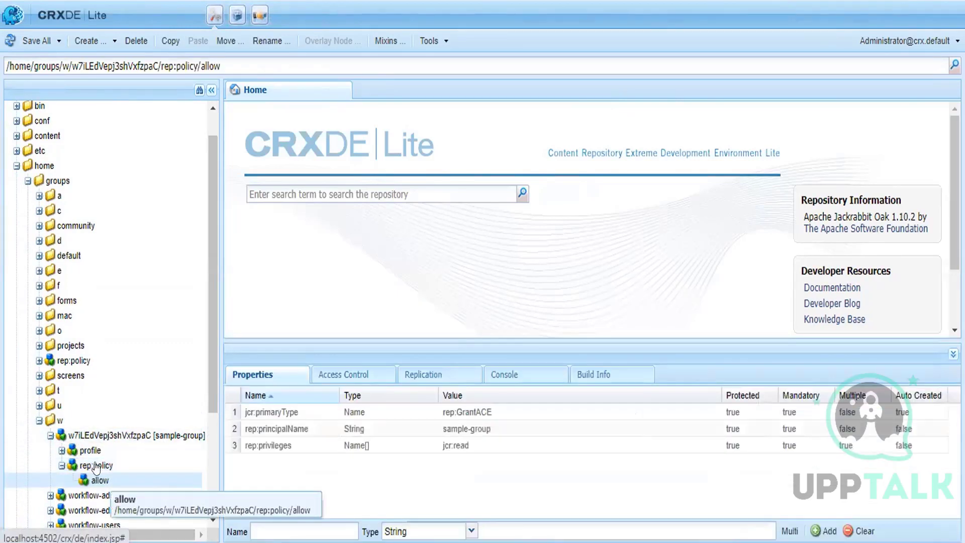
click(90, 452)
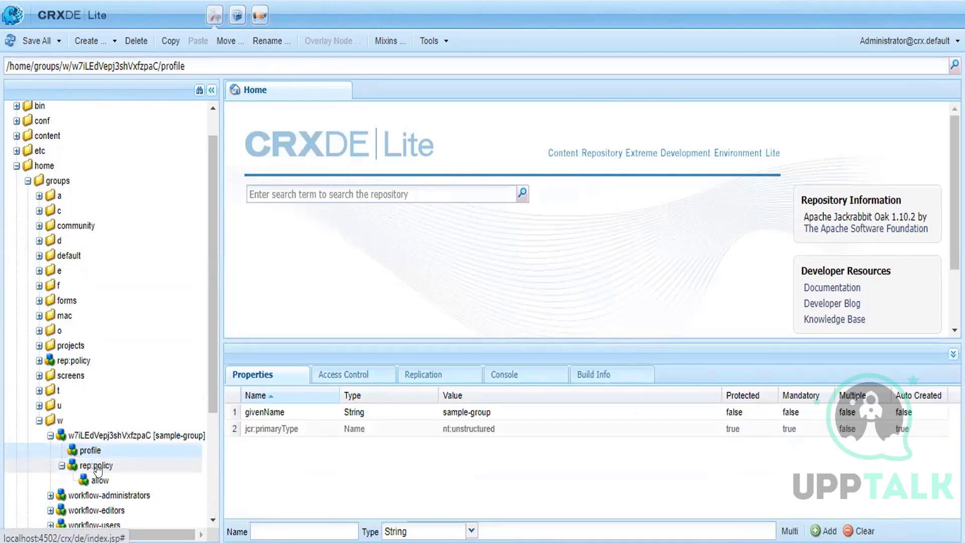
click(100, 481)
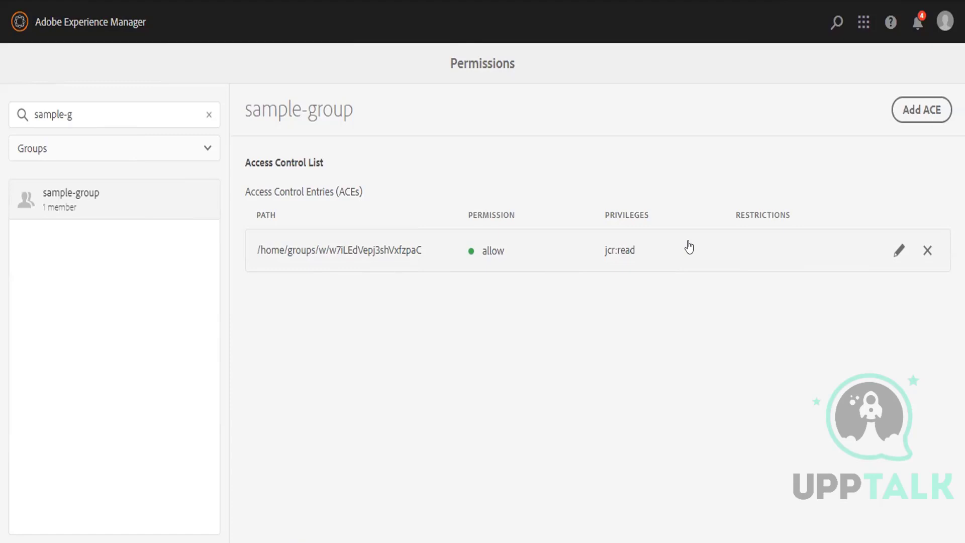
- Start a new access entry for sample-group with the path /content
click(909, 109)
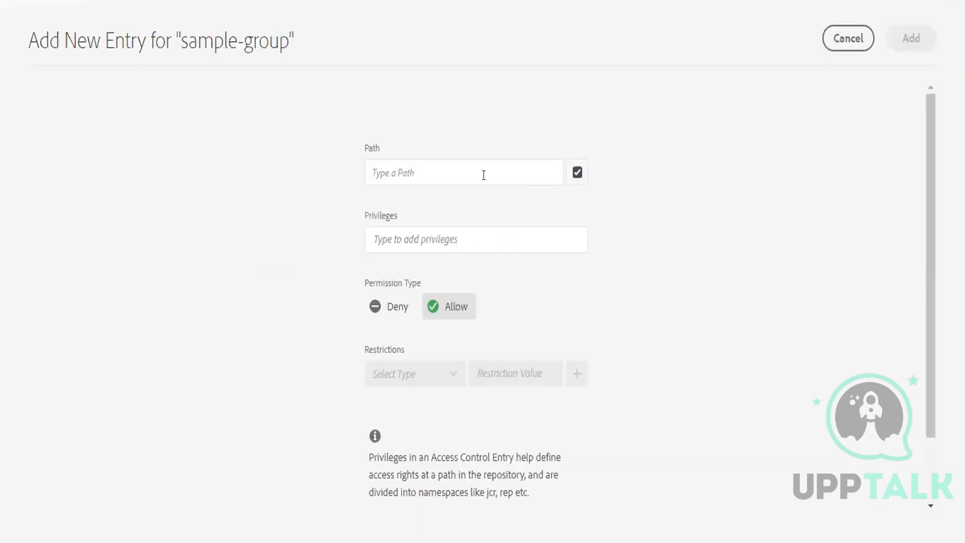
click(483, 175)
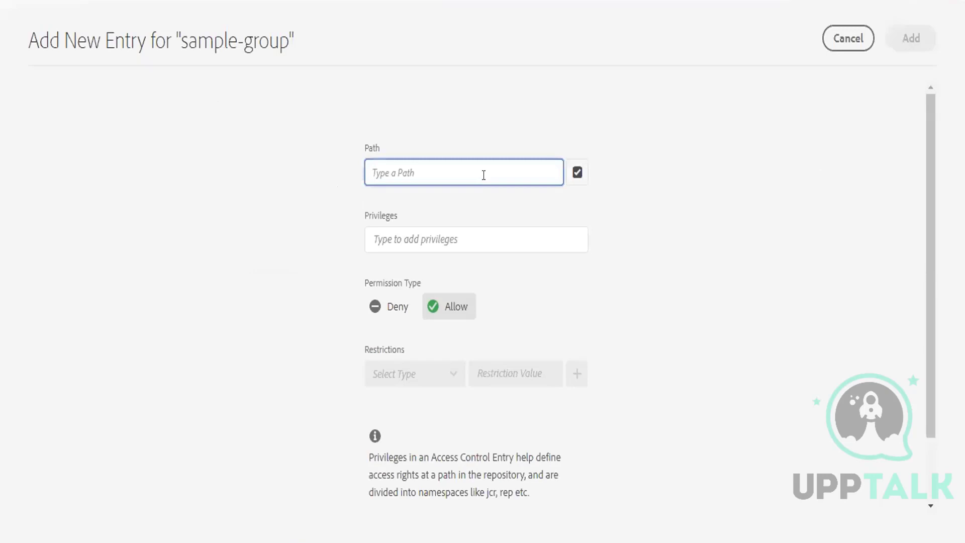
text(/apps)
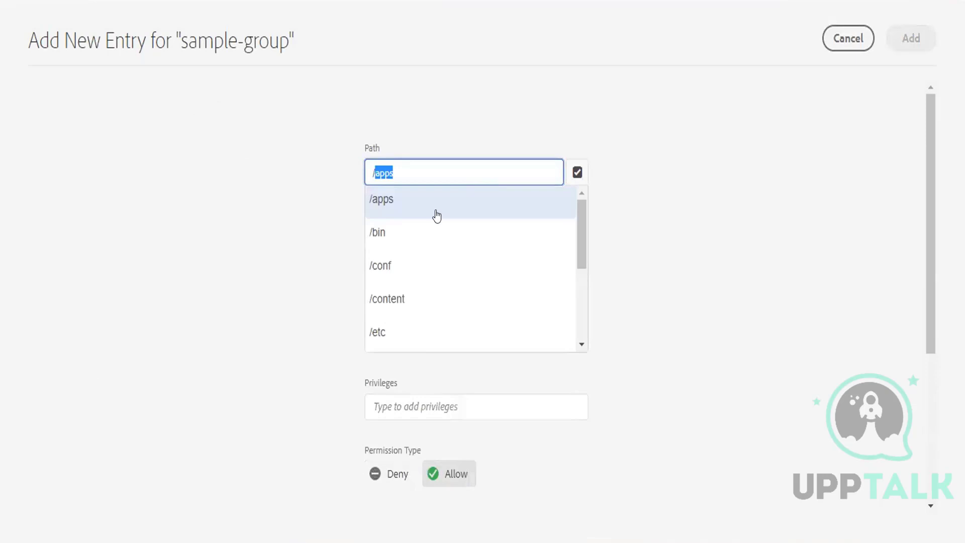
click(412, 307)
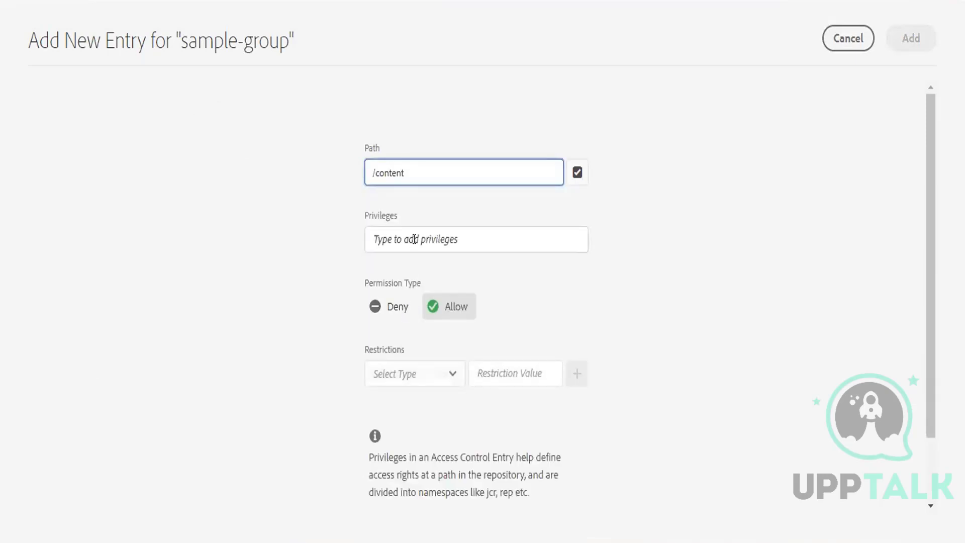
- Replace the jcr:read privilege with jcr:all, keep Allow, and add the /content entry
click(414, 239)
text(al)
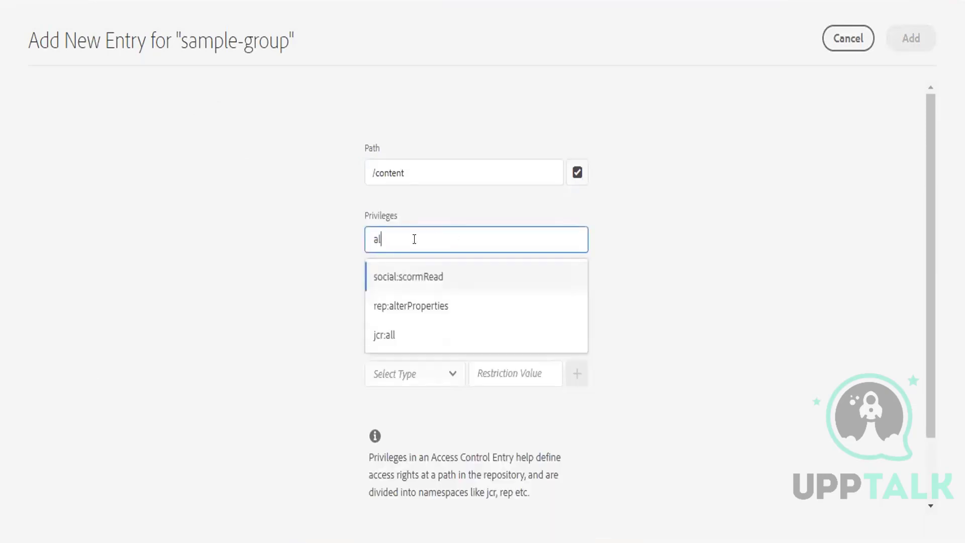
text(l)
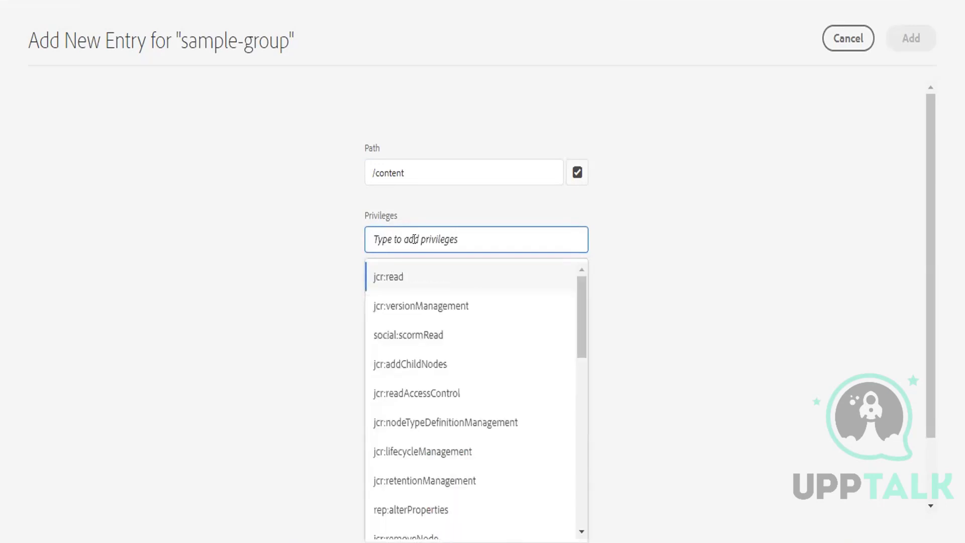
text(read)
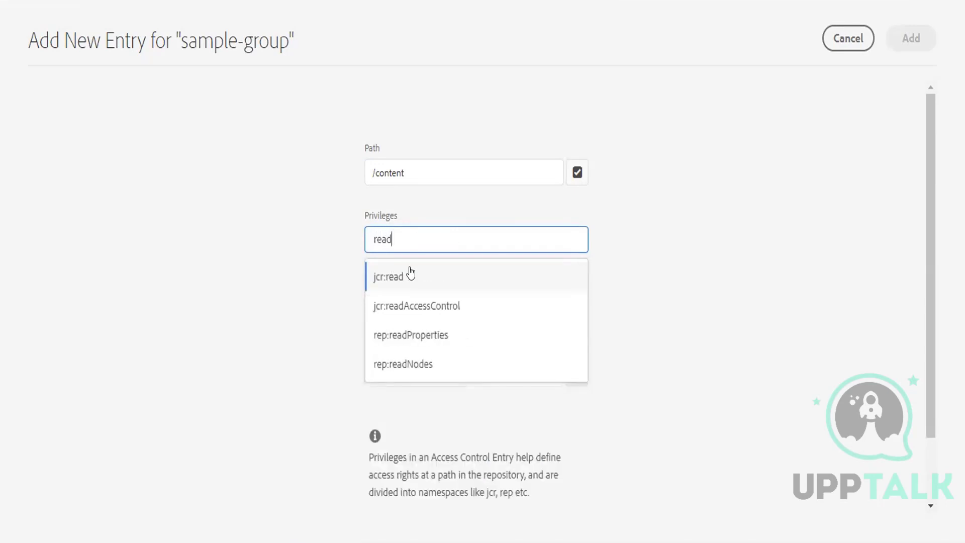
click(407, 275)
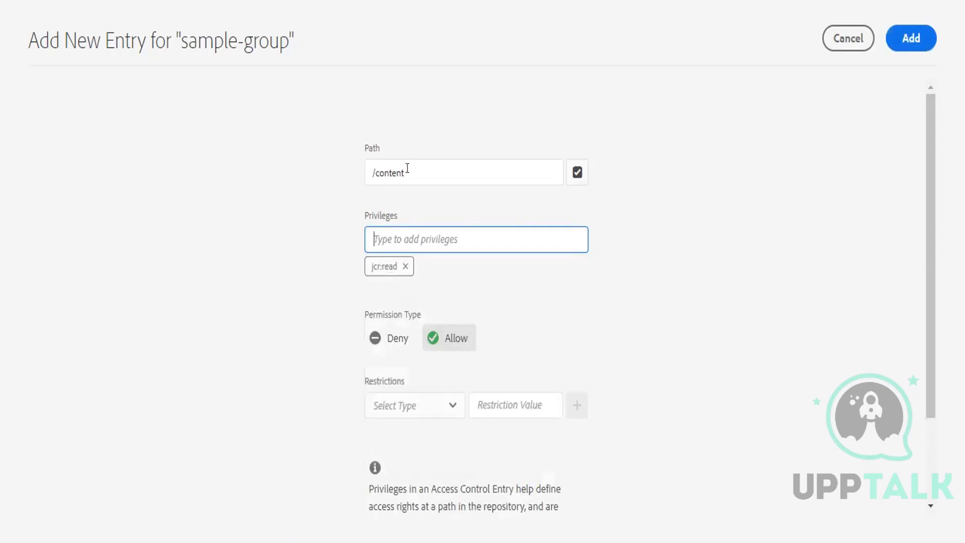
drag(407, 168, 332, 174)
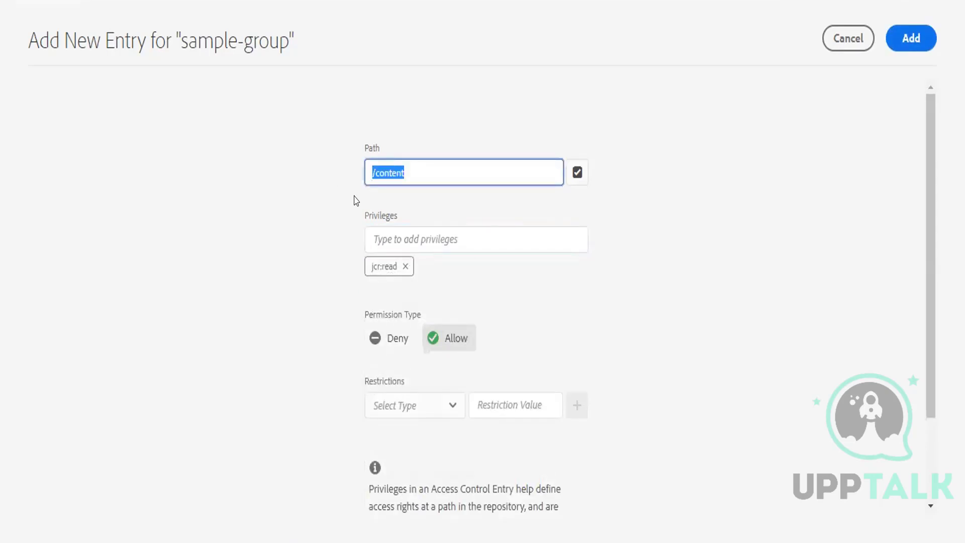
click(391, 232)
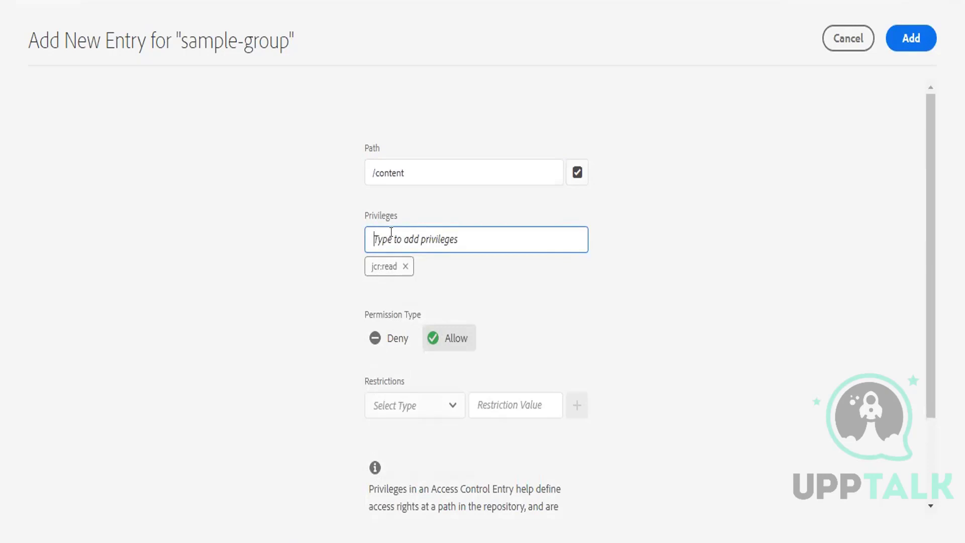
text(mo)
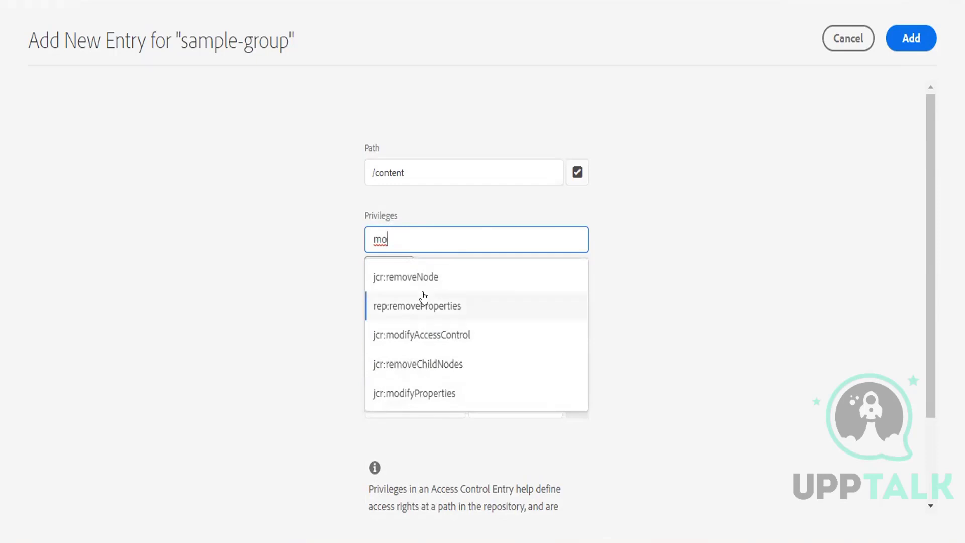
key(BackSpace)
key(BackSpace)
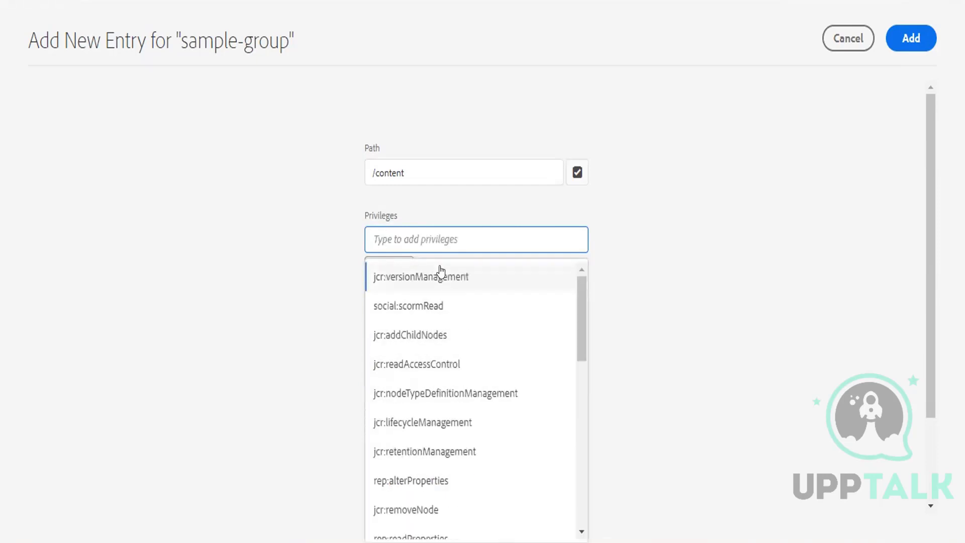
text(all)
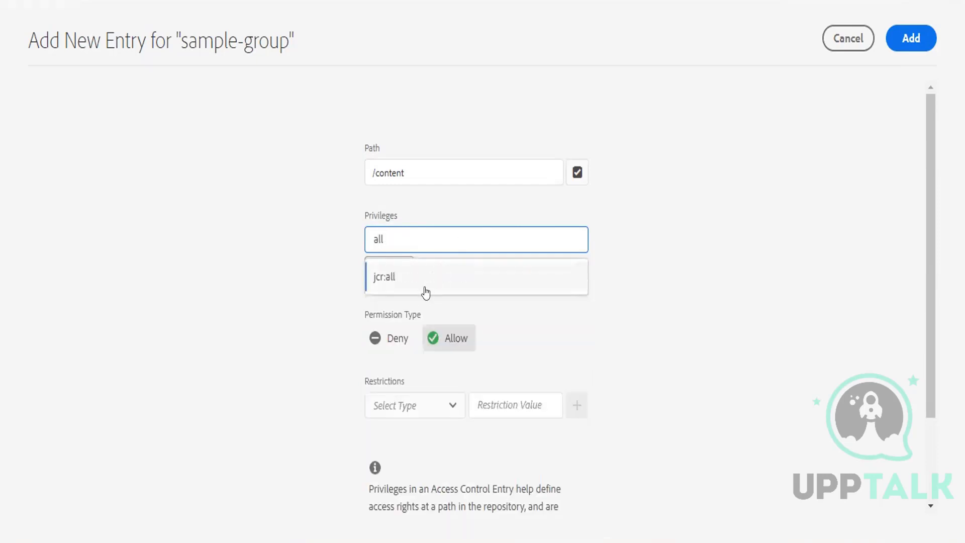
click(425, 291)
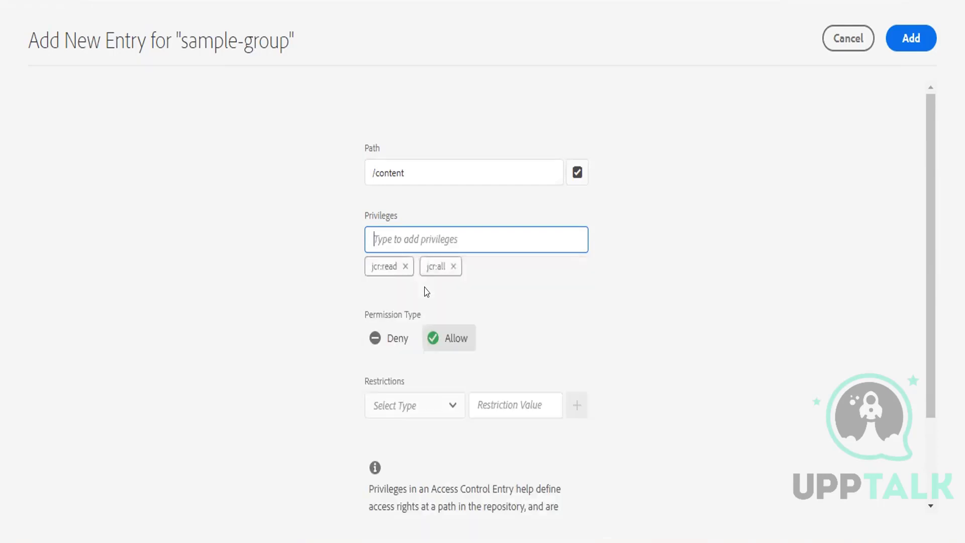
click(405, 266)
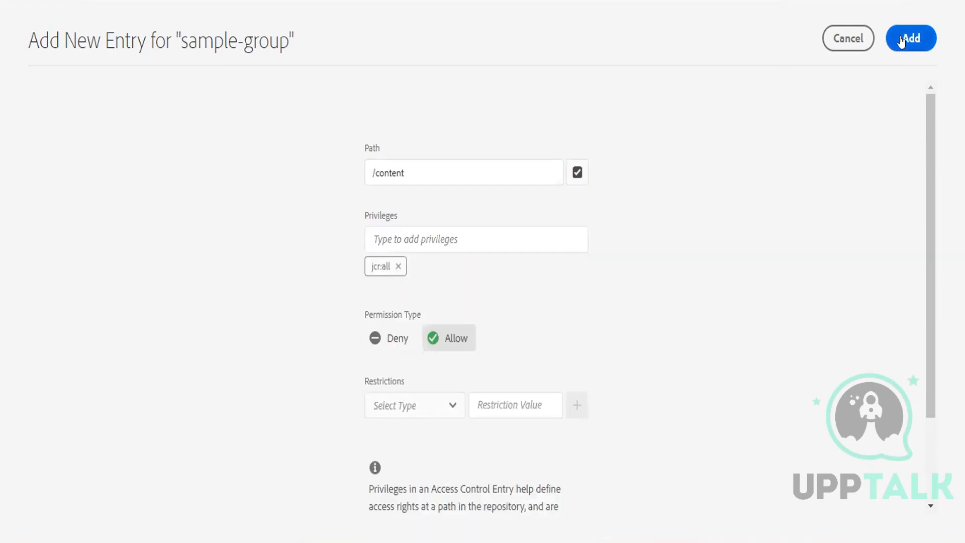
click(908, 38)
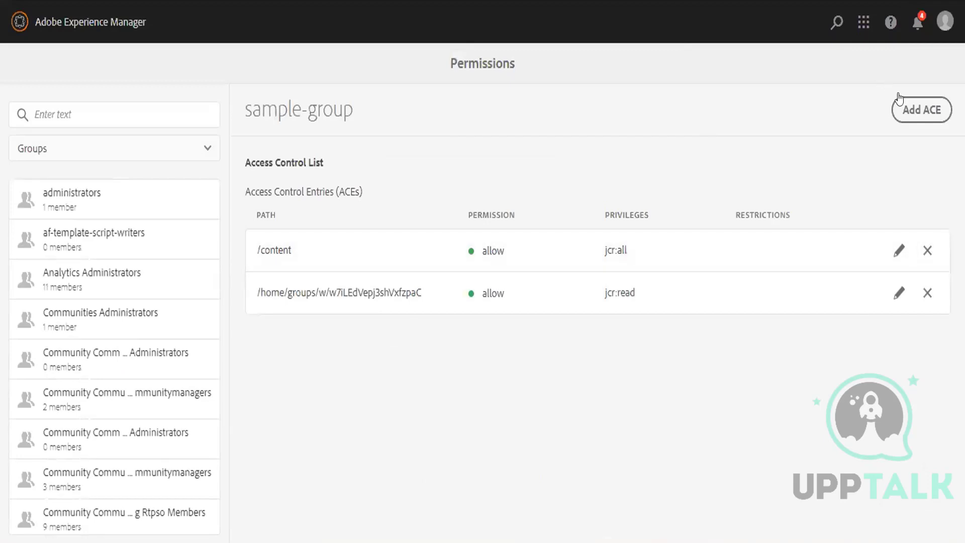
- Add an allow entry with jcr:all on /conf for sample-group
click(905, 108)
click(428, 174)
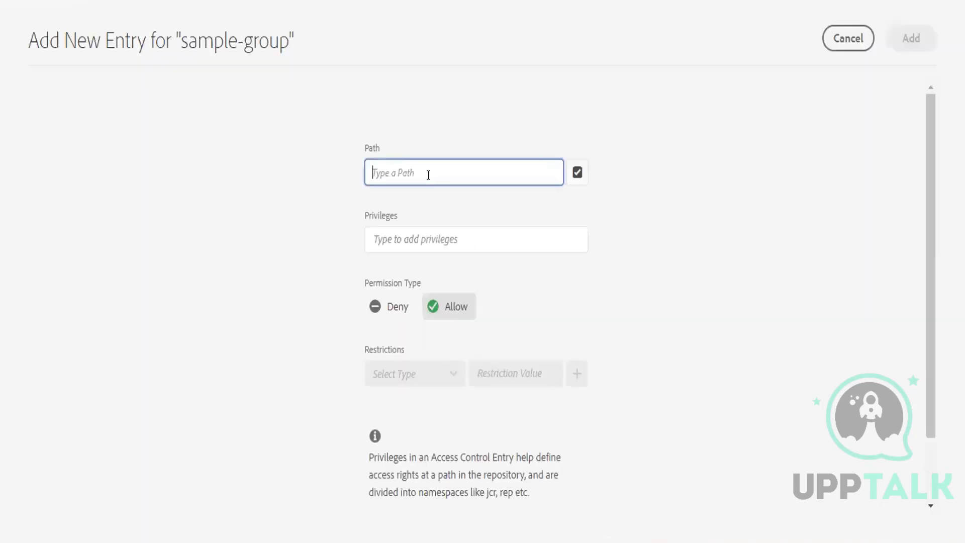
text(/)
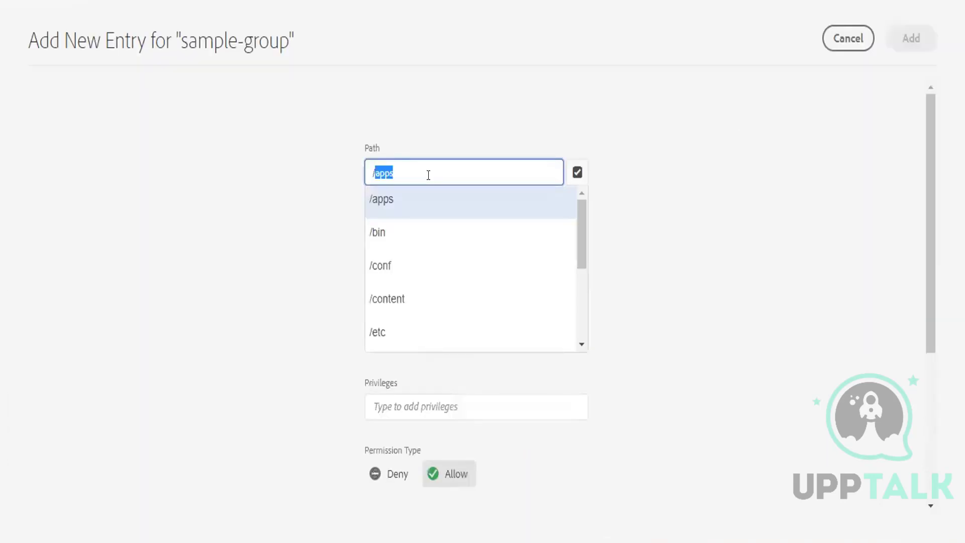
key(BackSpace)
click(437, 265)
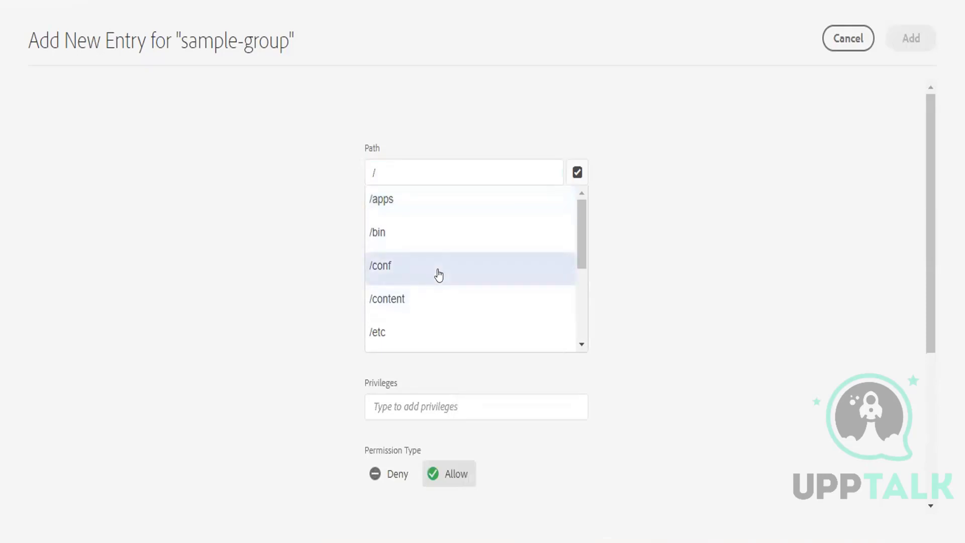
click(412, 232)
text(a)
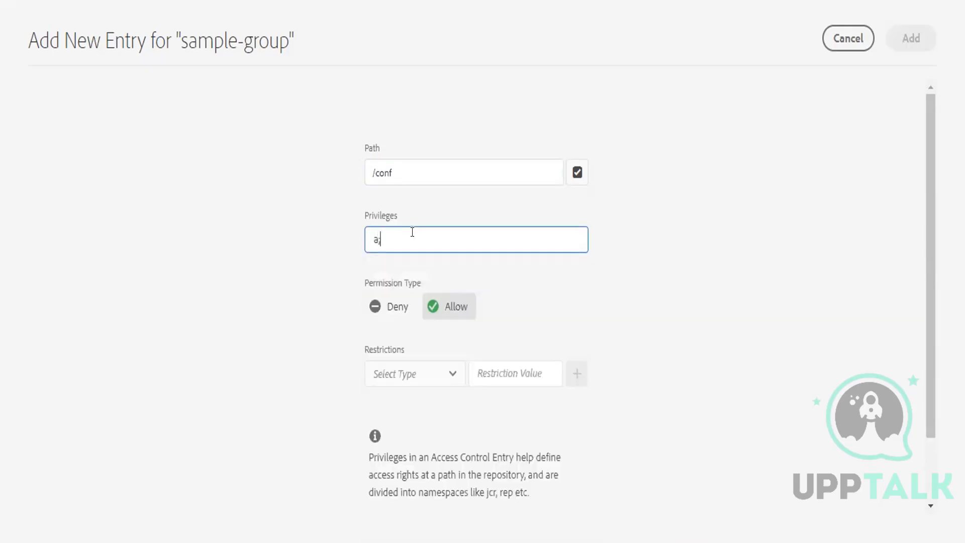
text(ll)
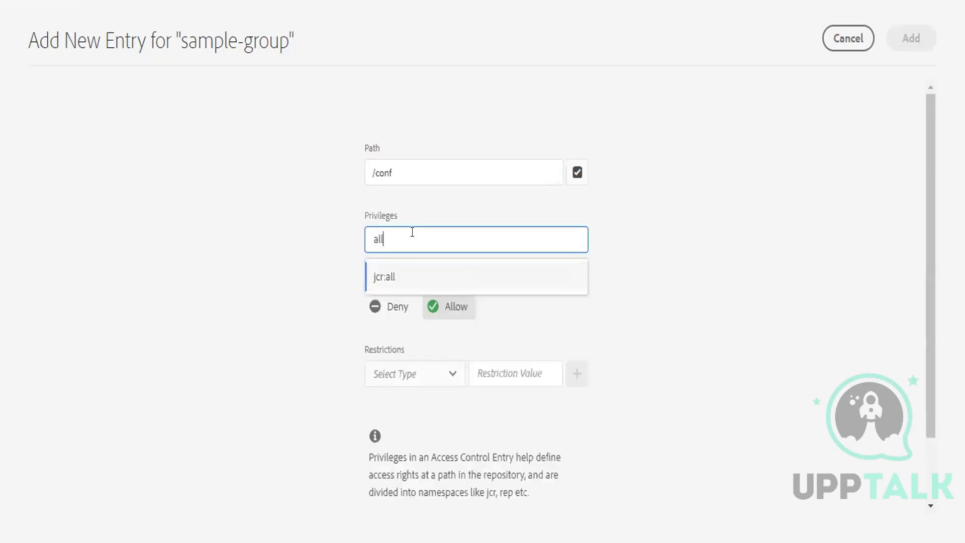
click(398, 273)
click(918, 43)
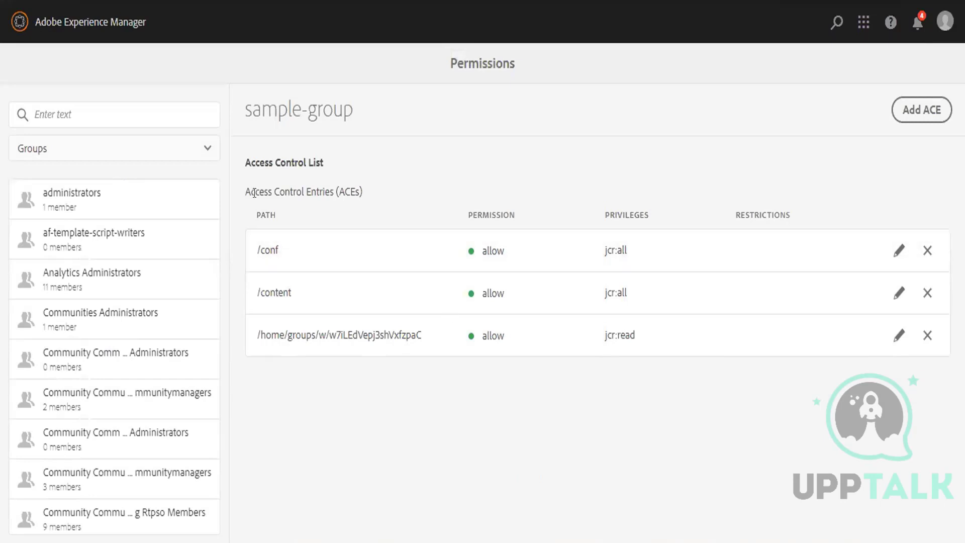
- Add a third allow entry with jcr:all on /apps
click(921, 121)
click(502, 166)
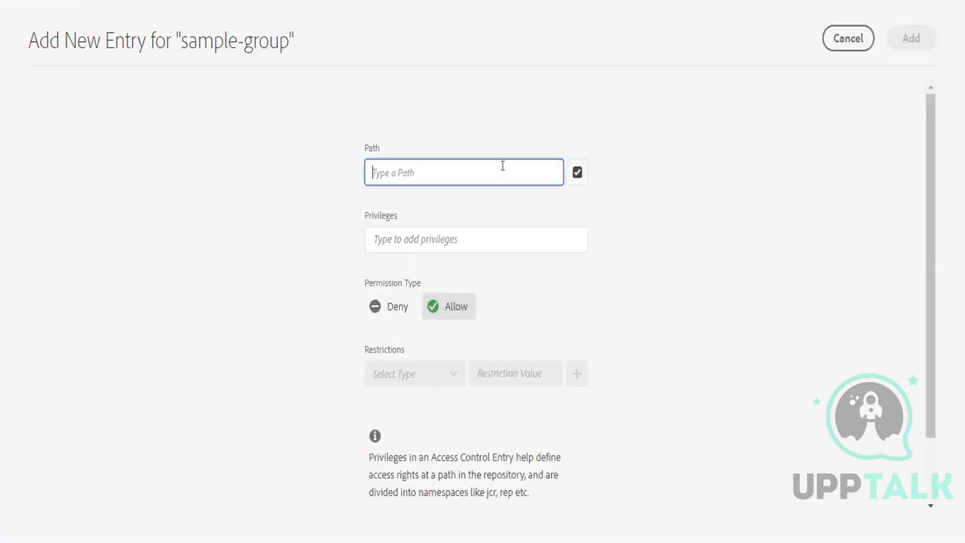
text(/c)
key(BackSpace)
key(BackSpace)
text(/apps)
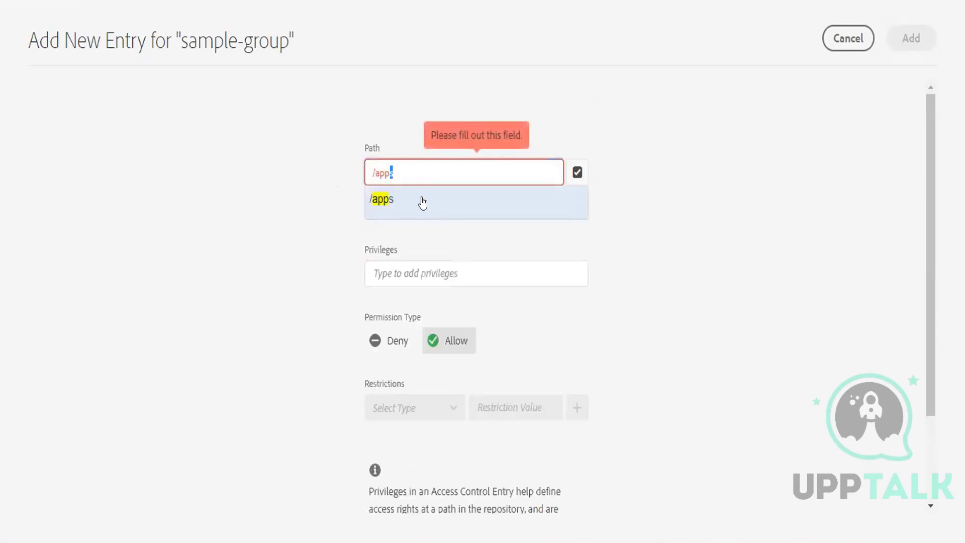
click(420, 199)
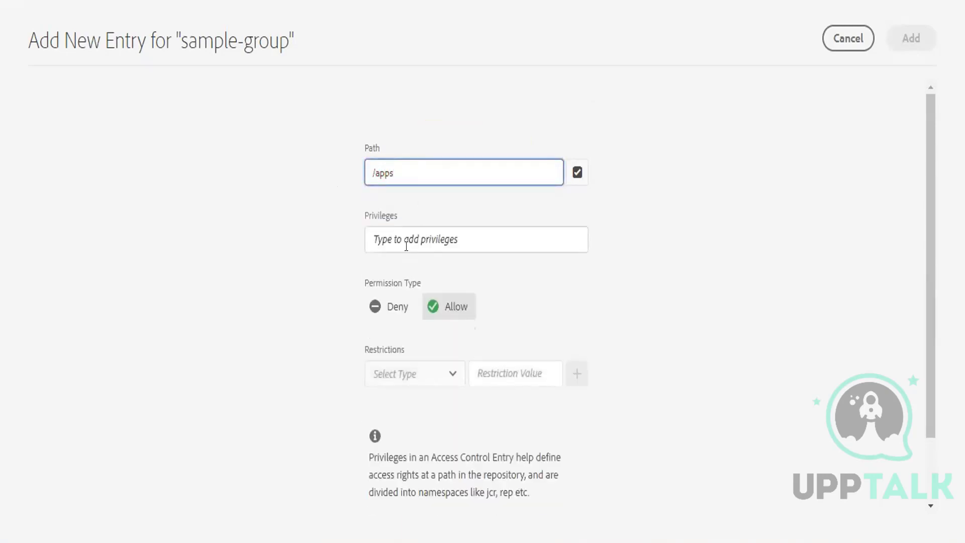
click(406, 244)
text(all)
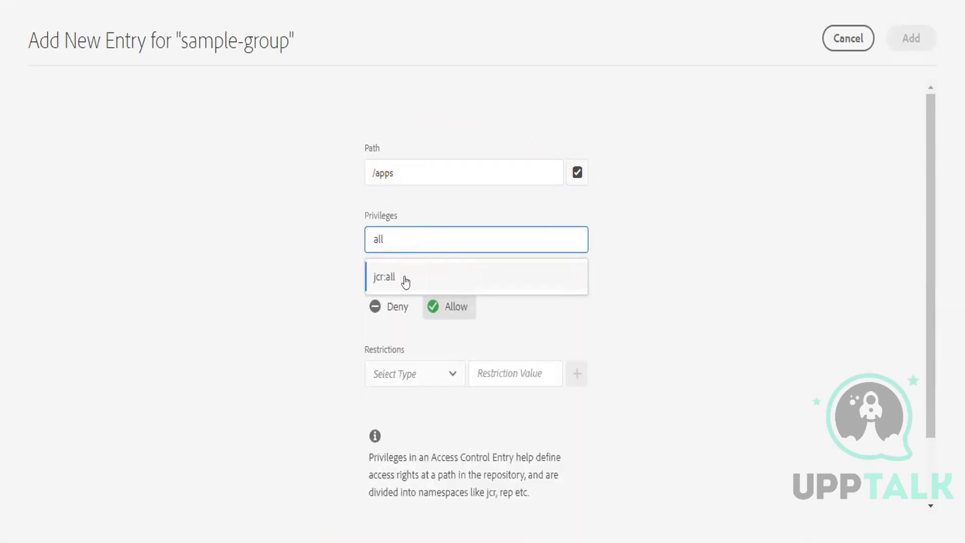
click(403, 277)
click(913, 34)
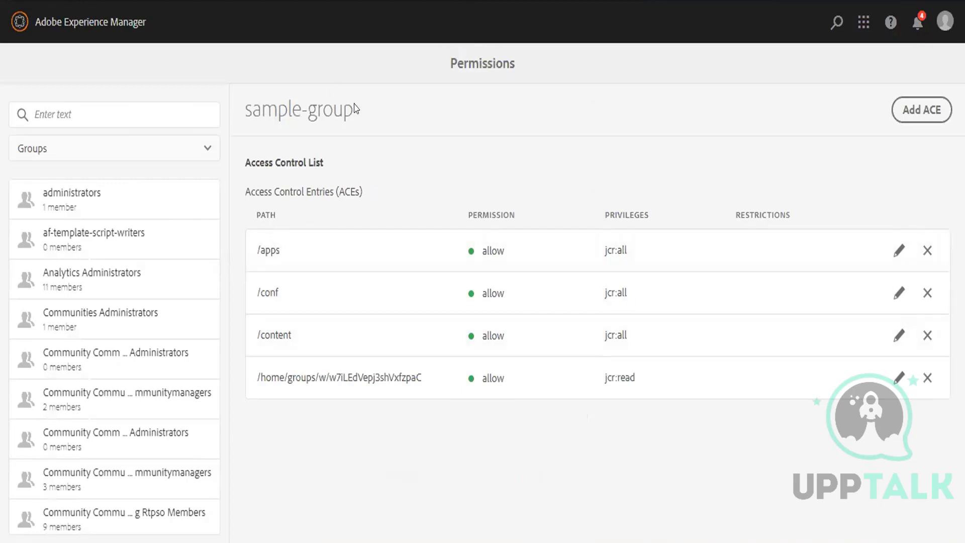
- Log out of CRXDE Lite from the user dropdown at the top right
drag(366, 112, 239, 97)
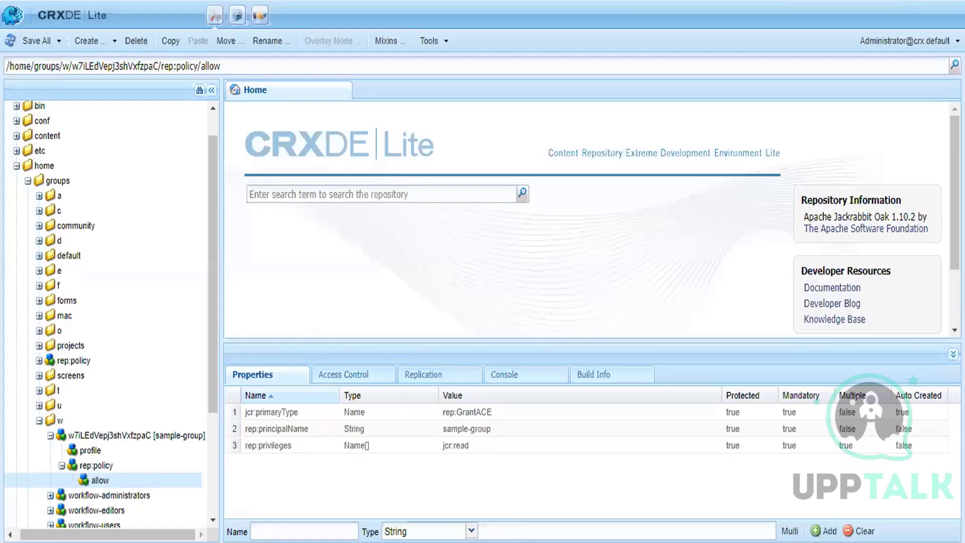
click(904, 41)
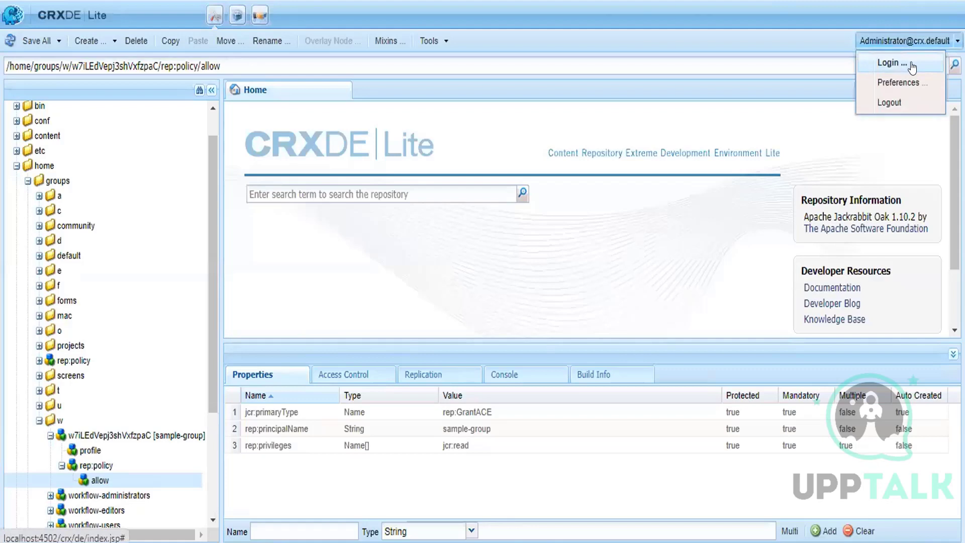
click(899, 102)
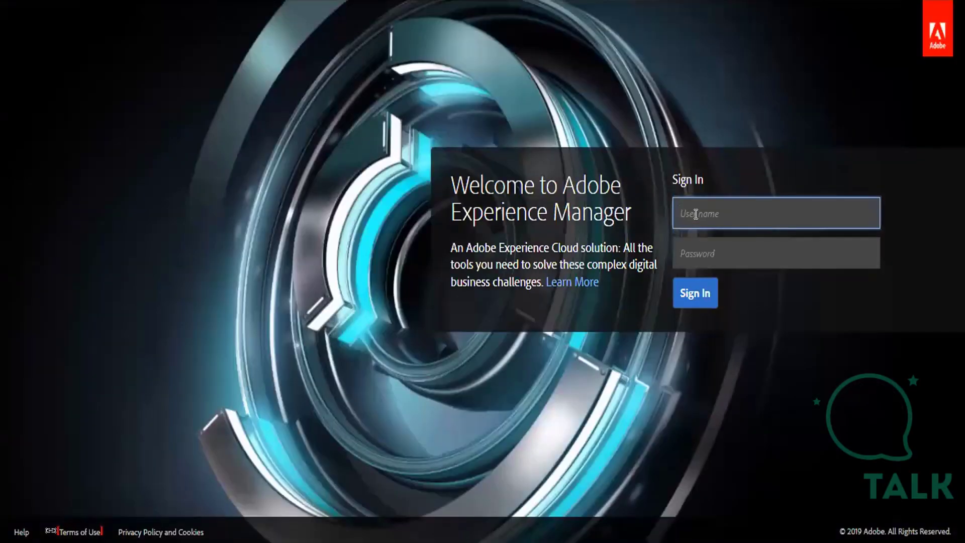
- Try signing in as sample-user with its password, which fails
text(sample-user)
key(Tab)
text(s)
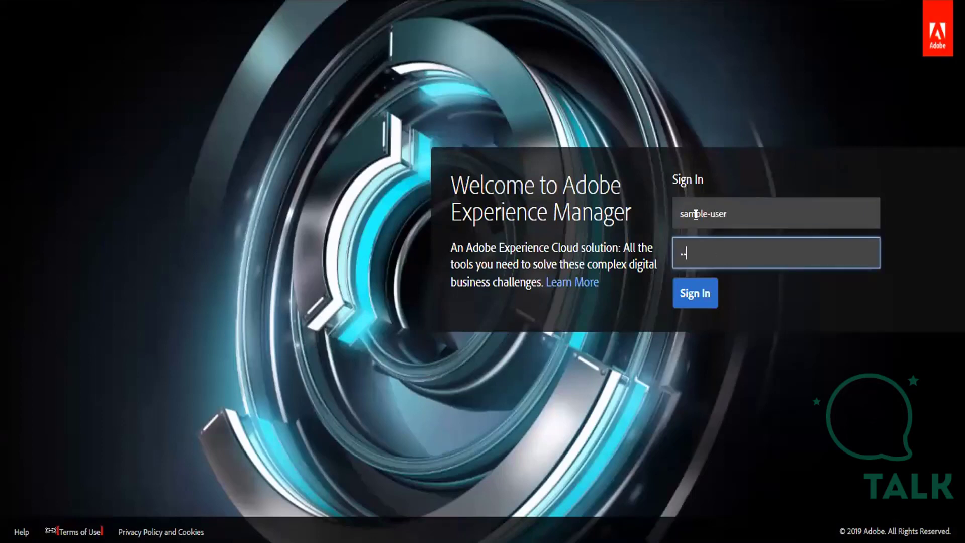
click(690, 294)
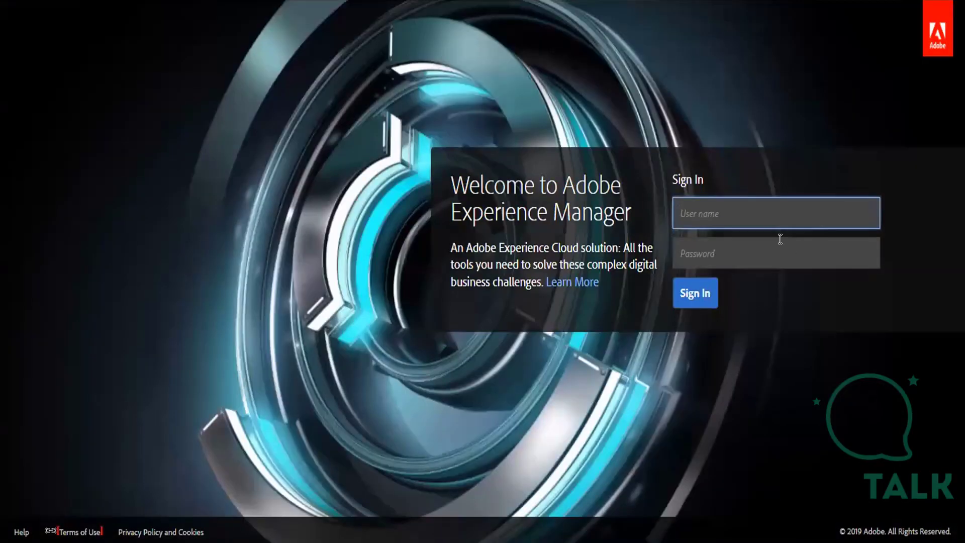
- Sign in as admin with the administrator password
text(admin)
key(Tab)
text(a)
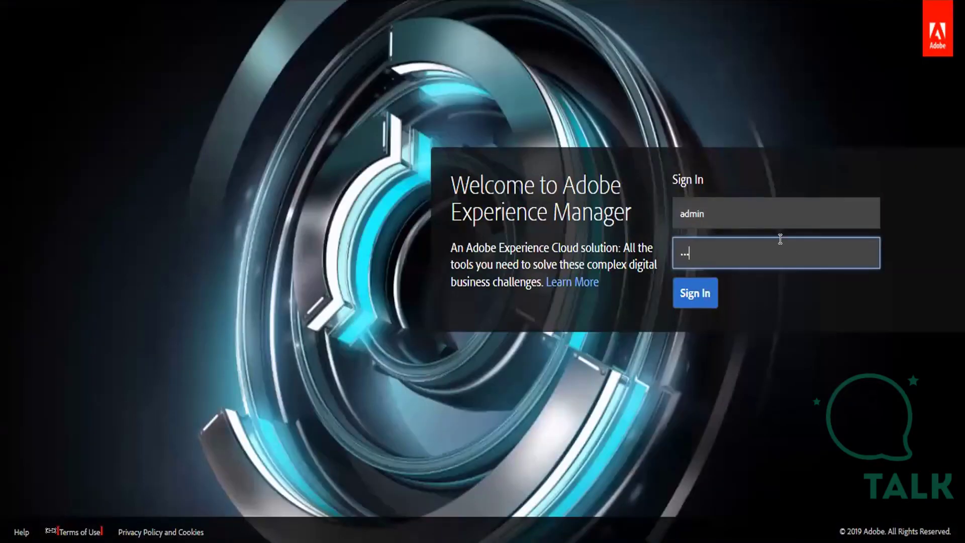
key(Return)
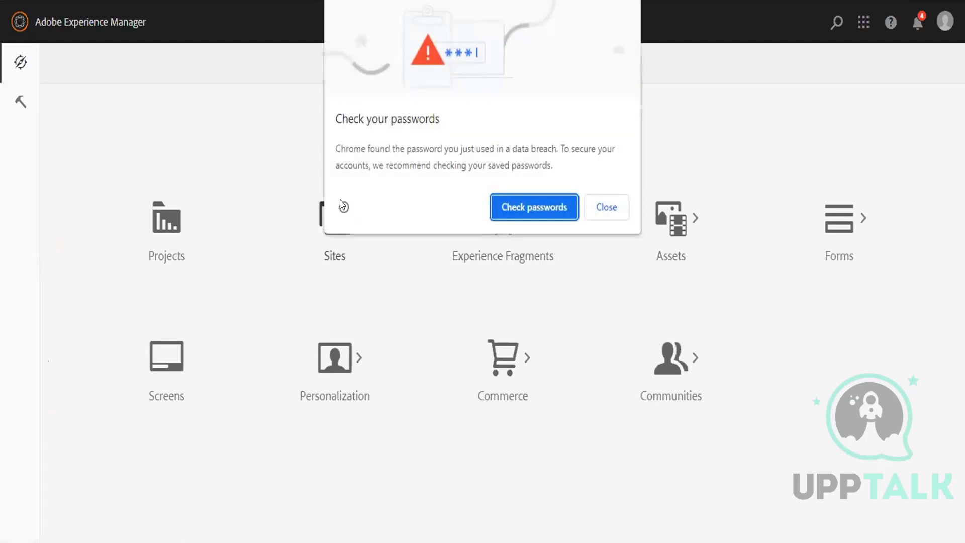
- Dismiss the browser password warning and open Tools > Security > Groups
click(595, 214)
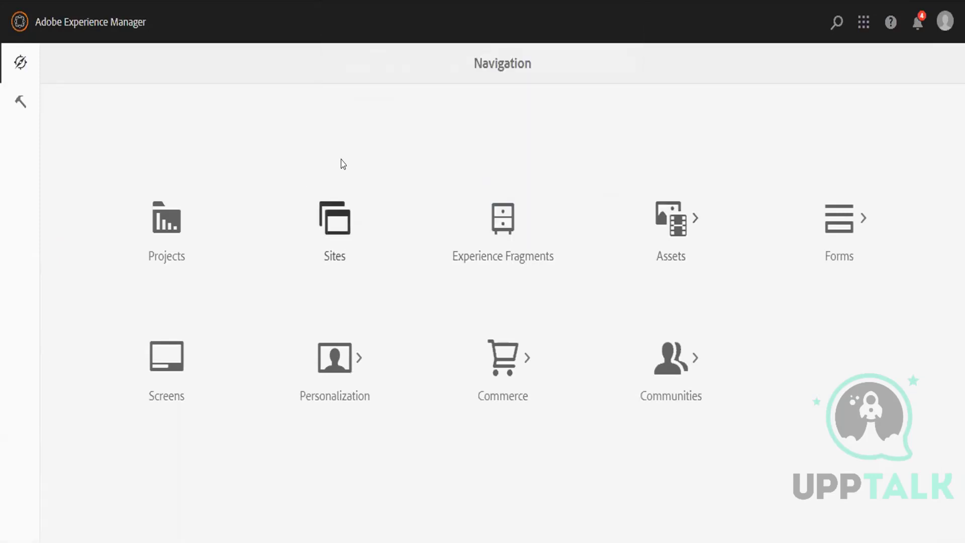
click(20, 102)
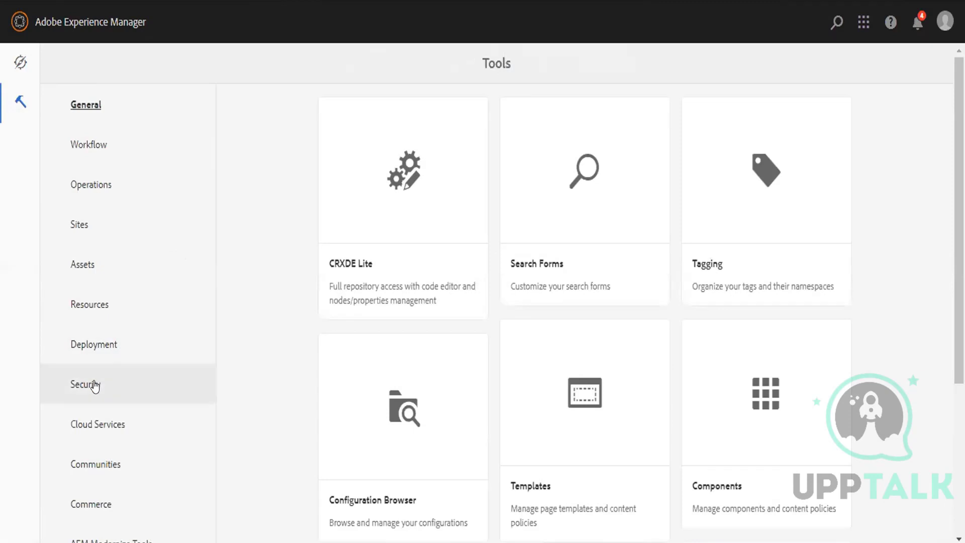
click(94, 384)
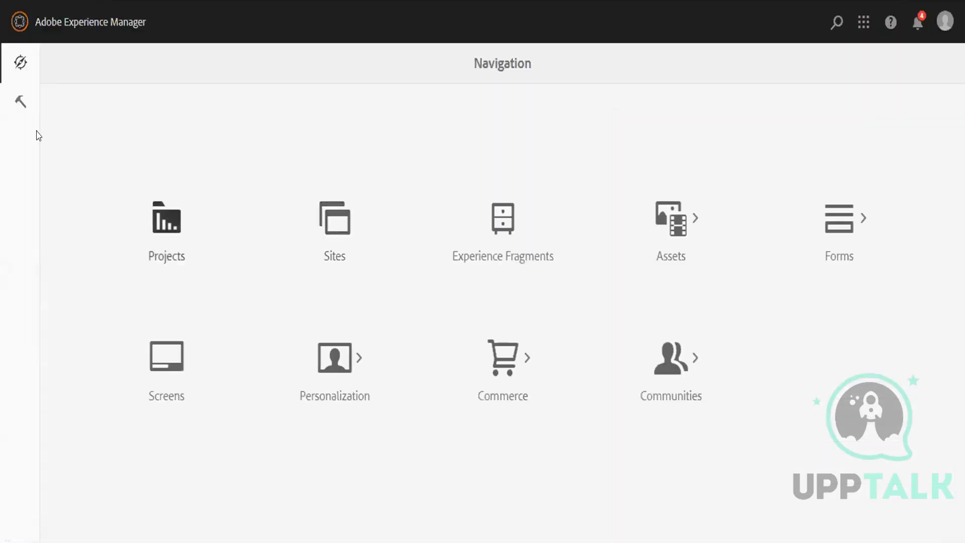
click(20, 102)
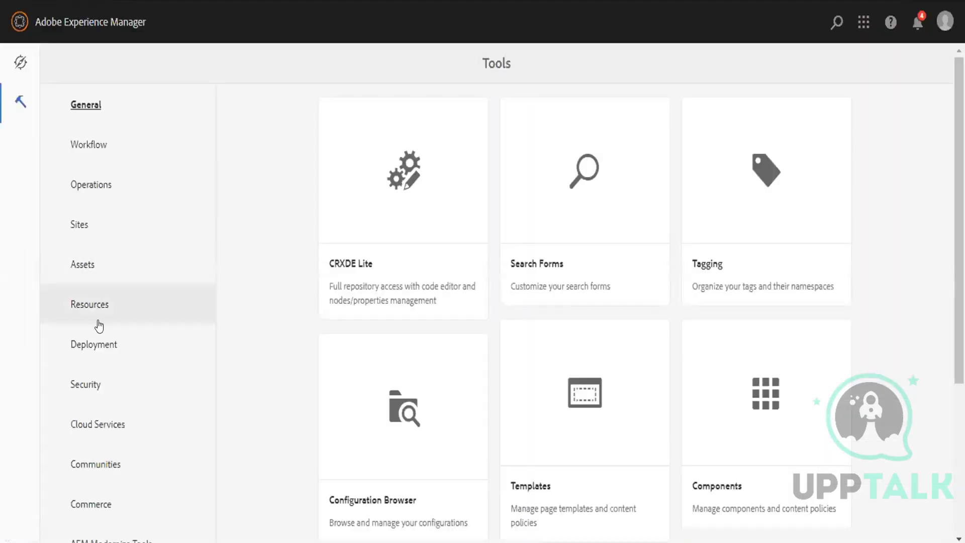
click(104, 386)
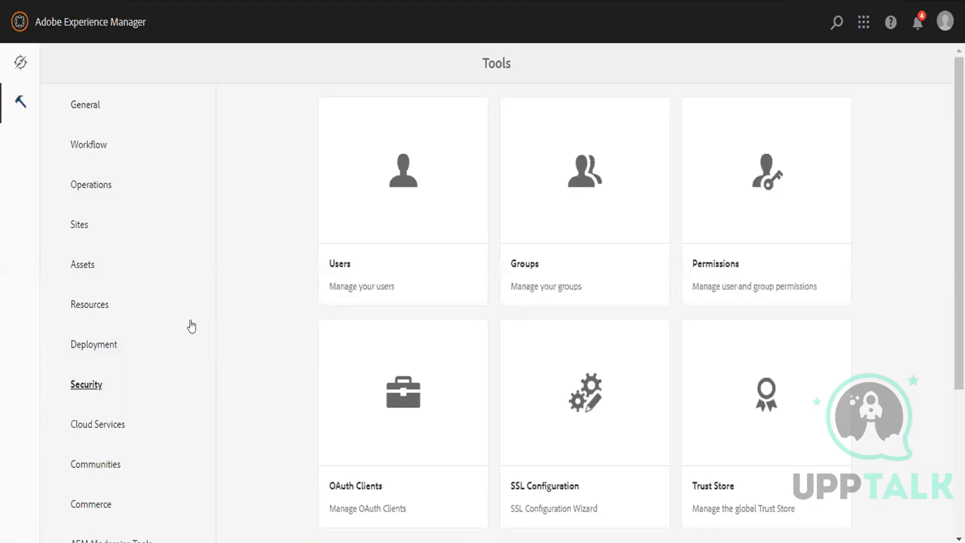
click(562, 201)
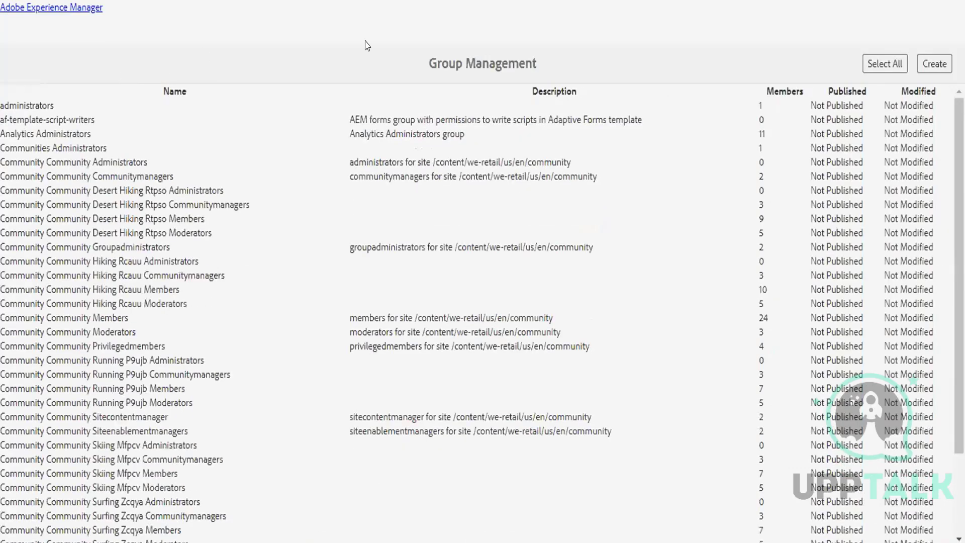
- Search the groups for 'administrator'
click(836, 23)
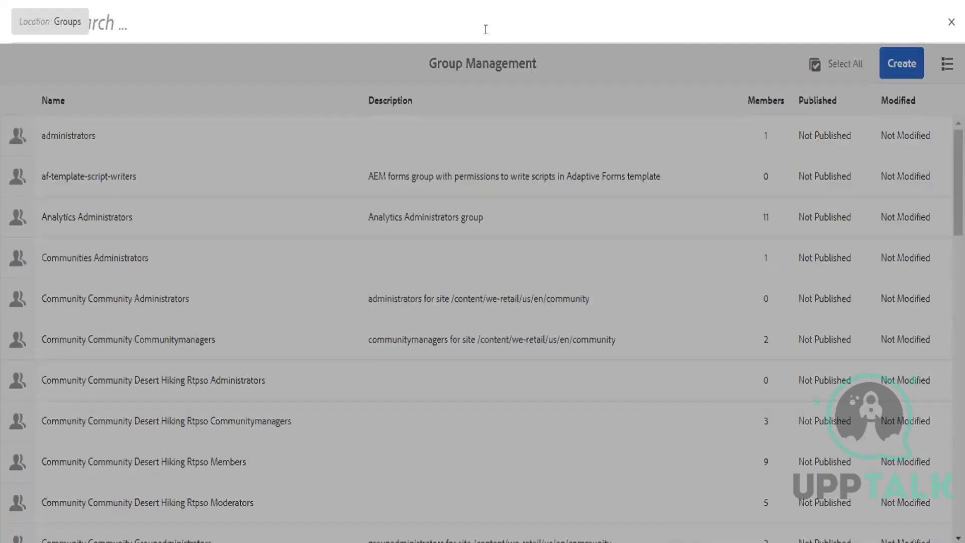
text(admi)
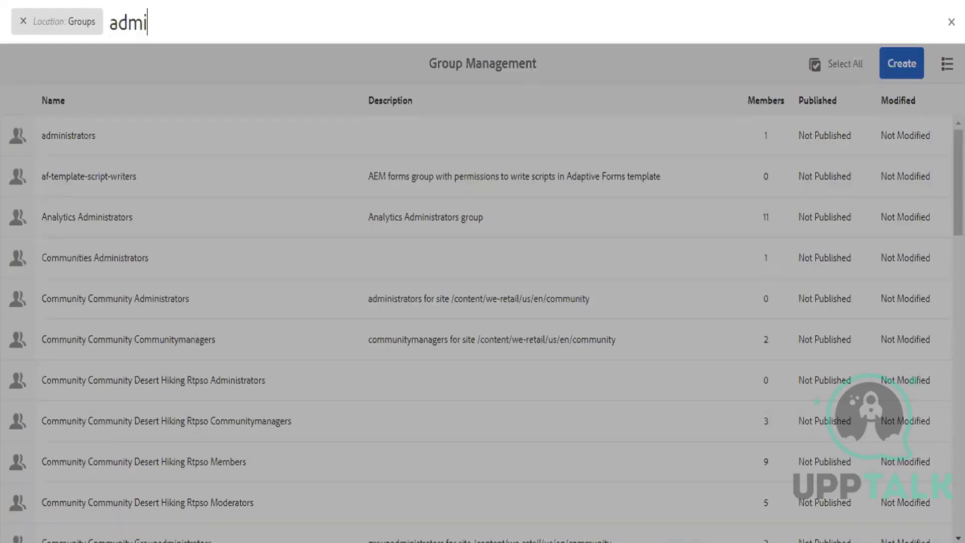
text(nis)
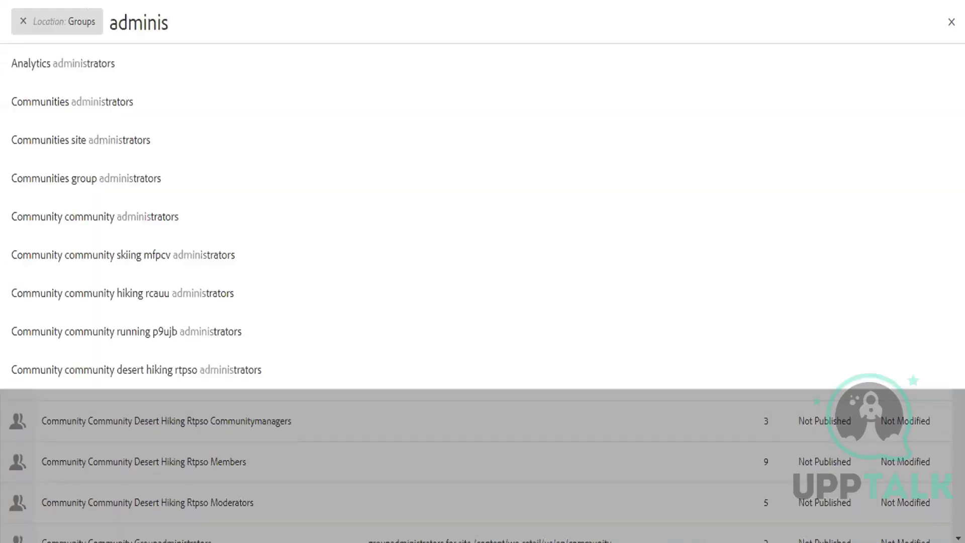
text(trator)
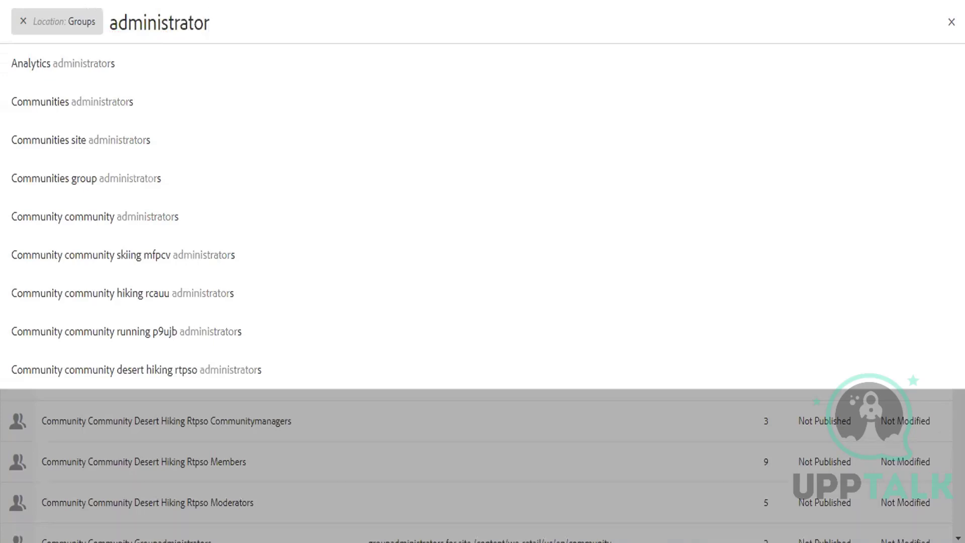
key(Return)
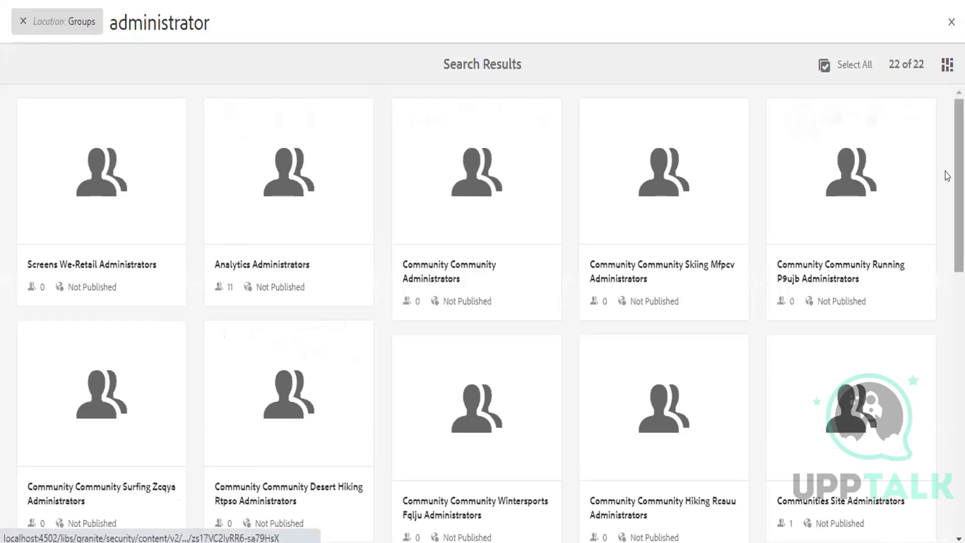
- Add sample-group as a member of the administrators group and save the change
scroll(946, 176, down, 5)
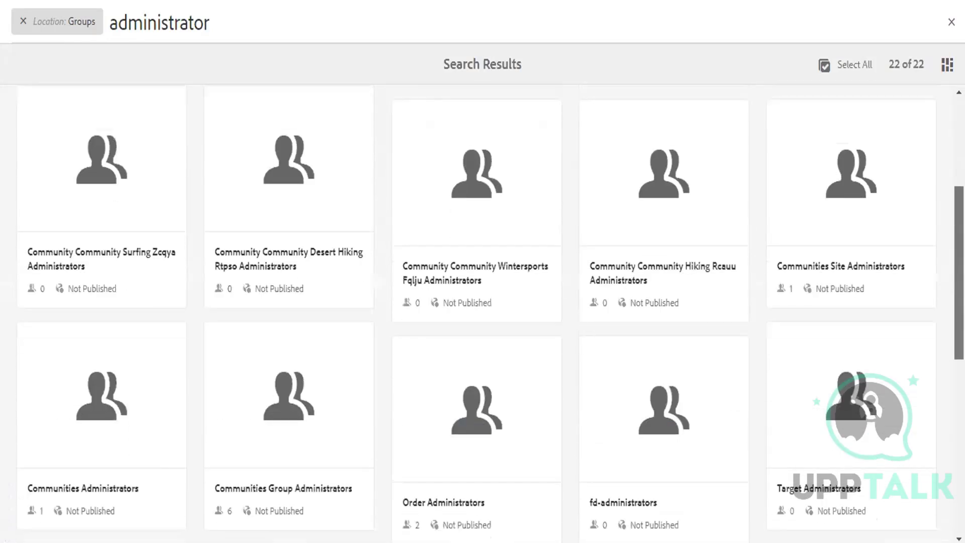
scroll(490, 314, down, 7)
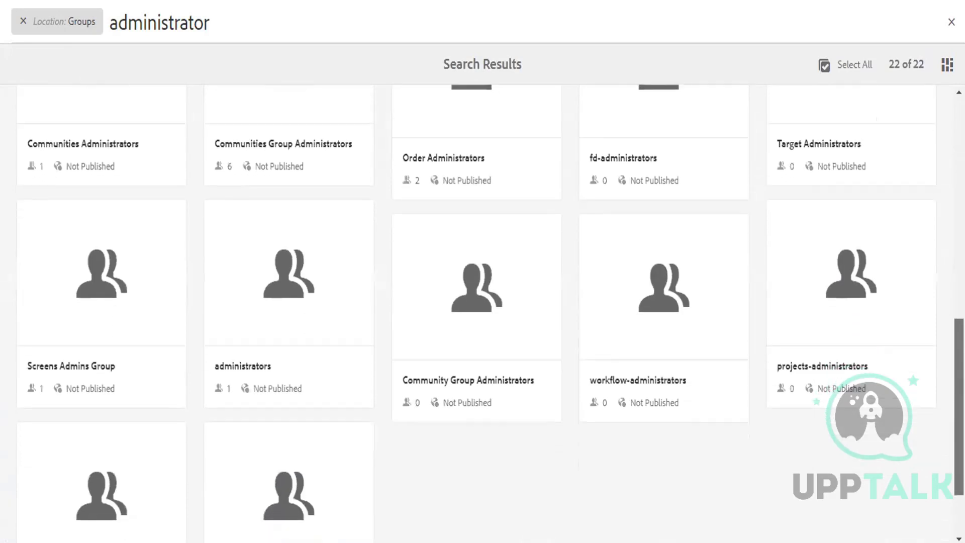
click(245, 308)
click(506, 120)
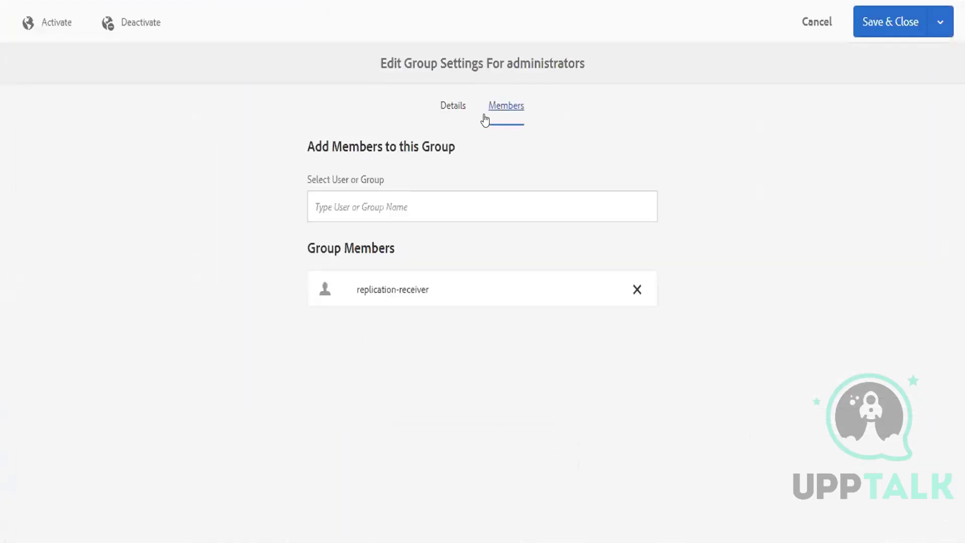
click(472, 191)
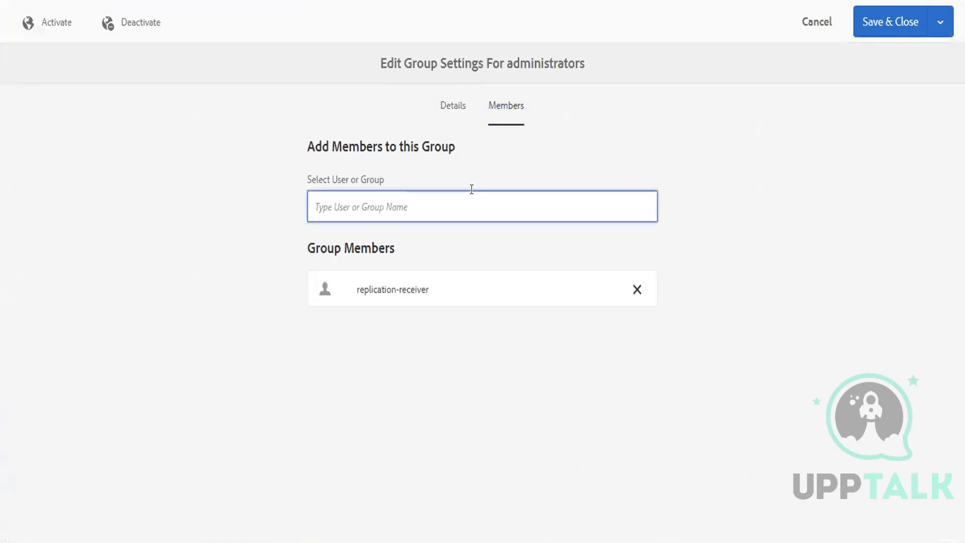
text(sample)
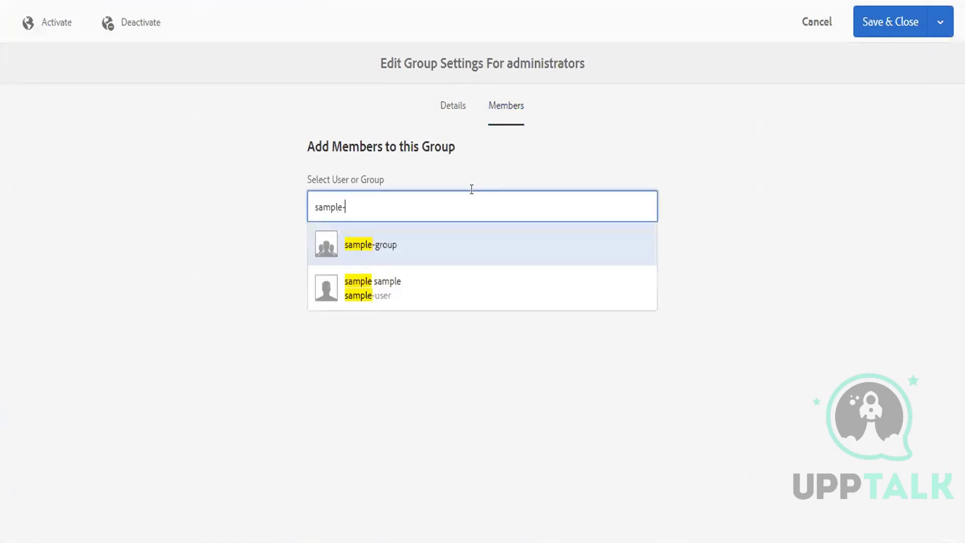
text(-group)
click(415, 246)
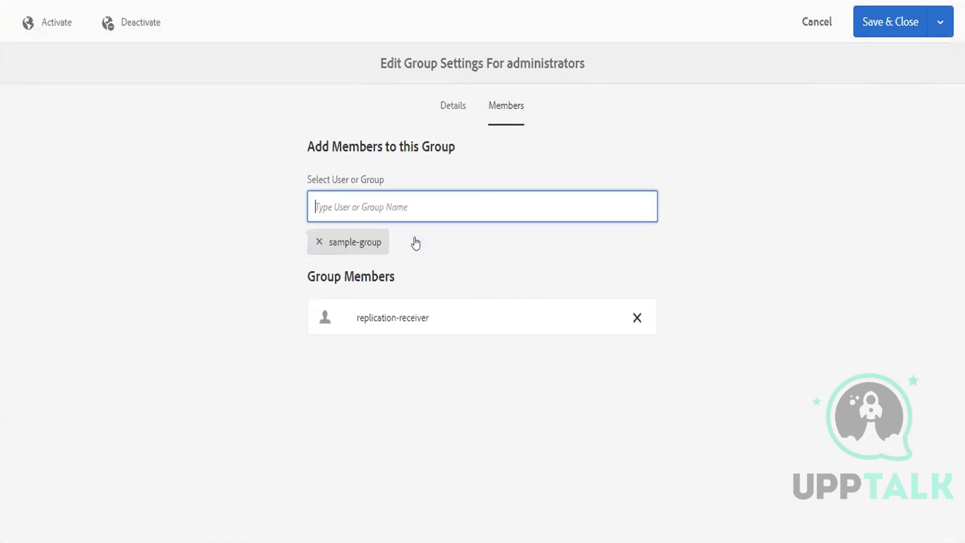
click(879, 29)
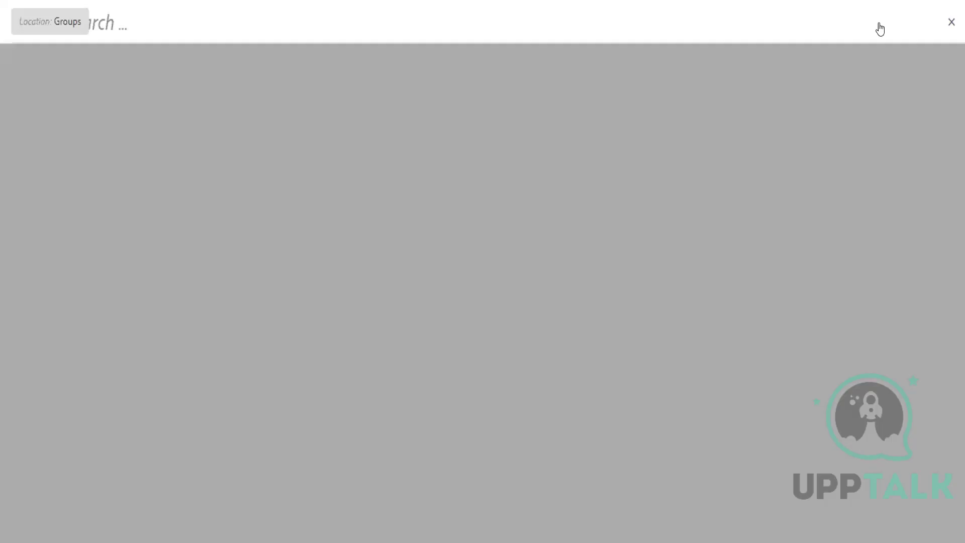
text(administrator)
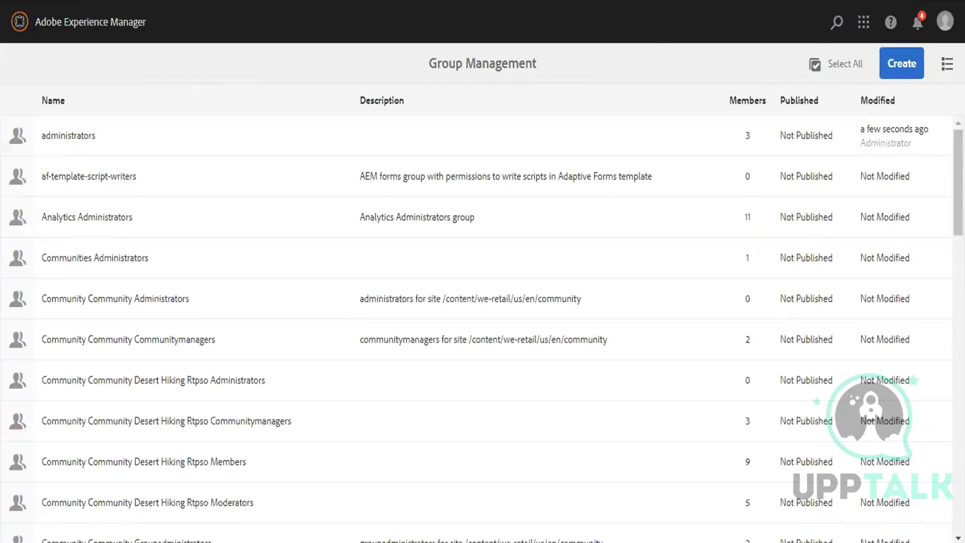
- Sign out of the administrator account and dismiss the browser sign-in prompt
click(945, 22)
click(885, 213)
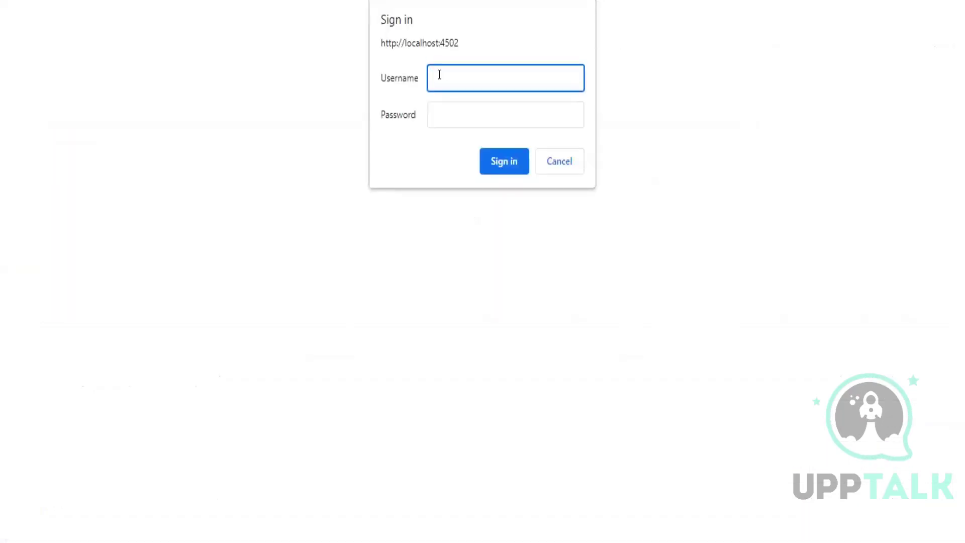
text(sample-user)
key(Tab)
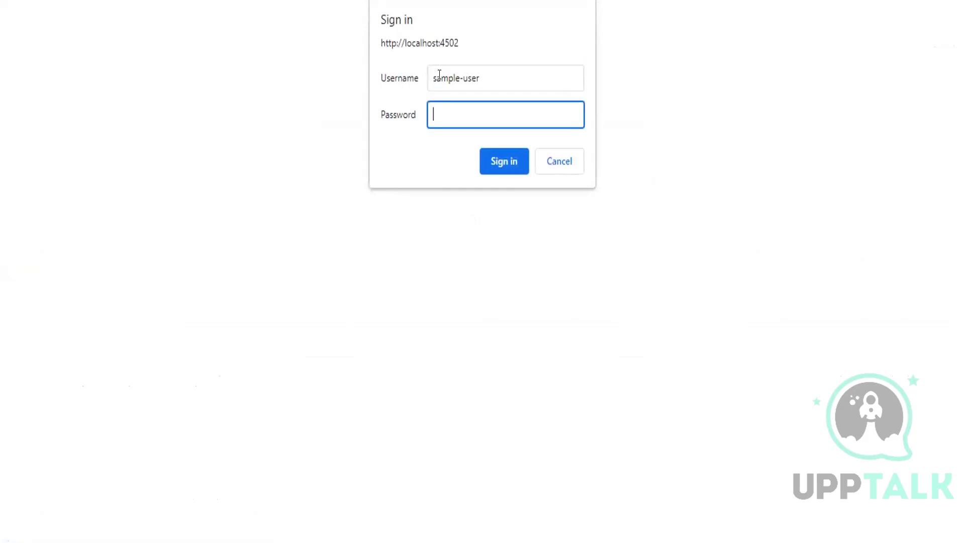
key(Return)
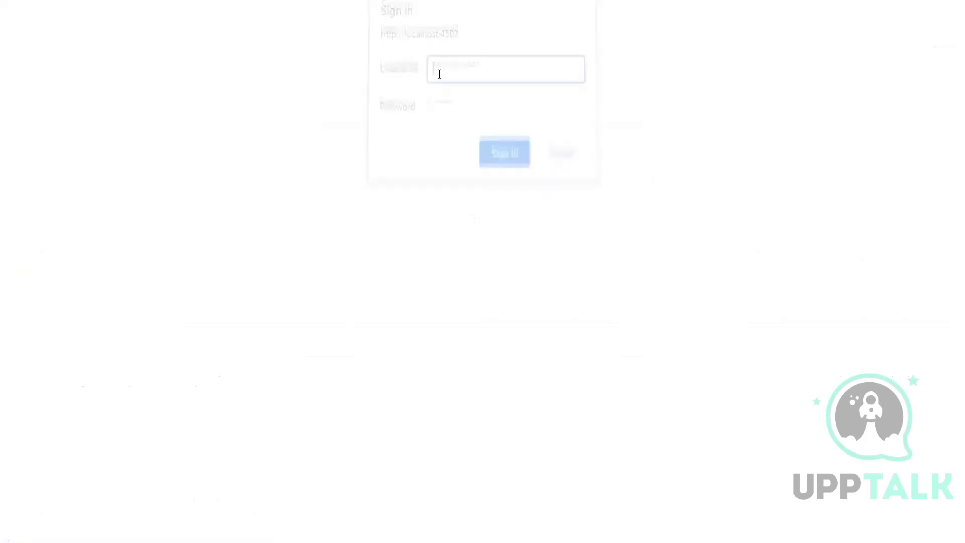
click(546, 161)
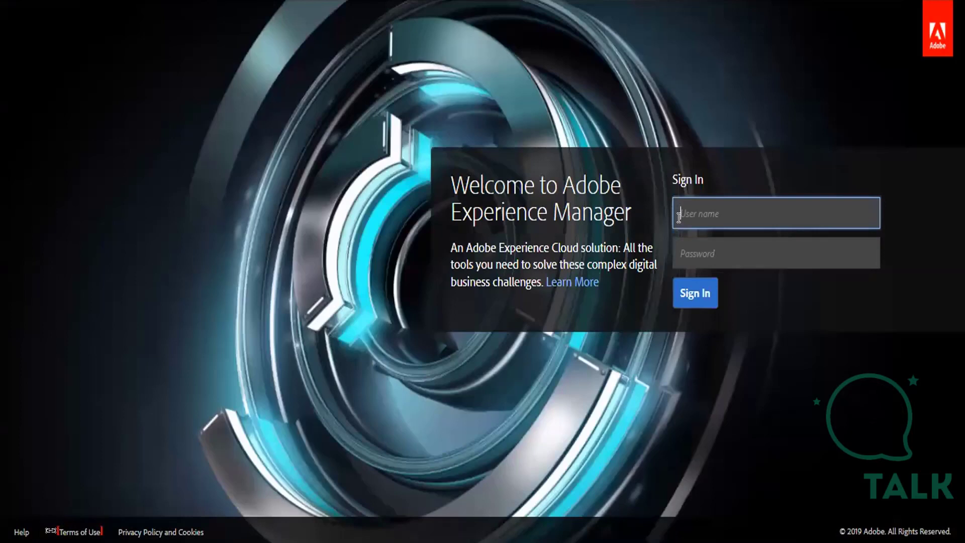
- Sign in as sample-user, decline saving the password, and check the active account
text(sample-user)
key(Tab)
text(•••)
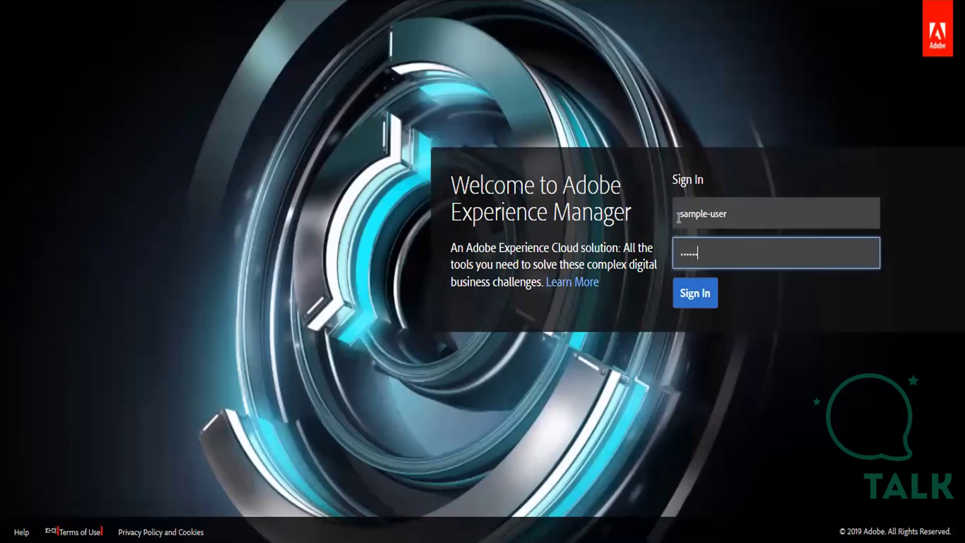
key(Return)
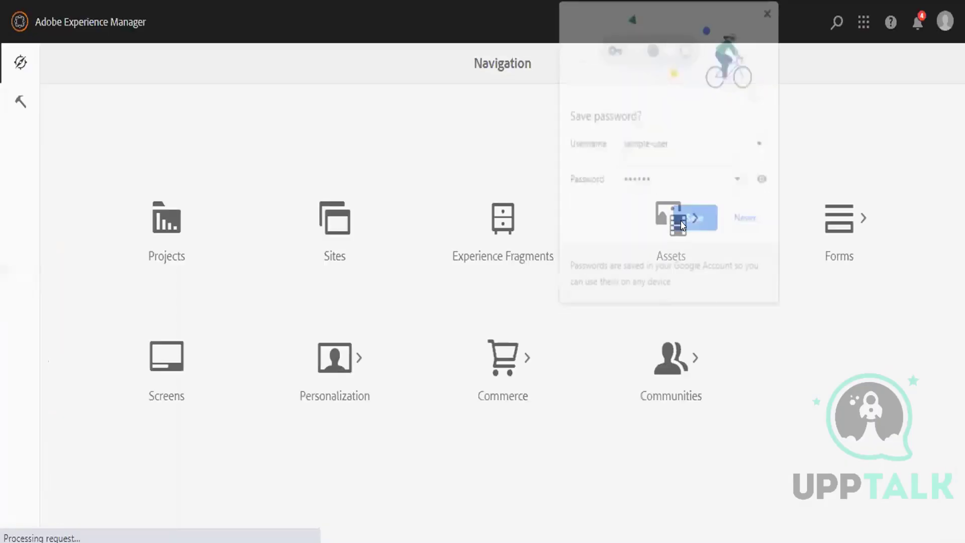
click(746, 220)
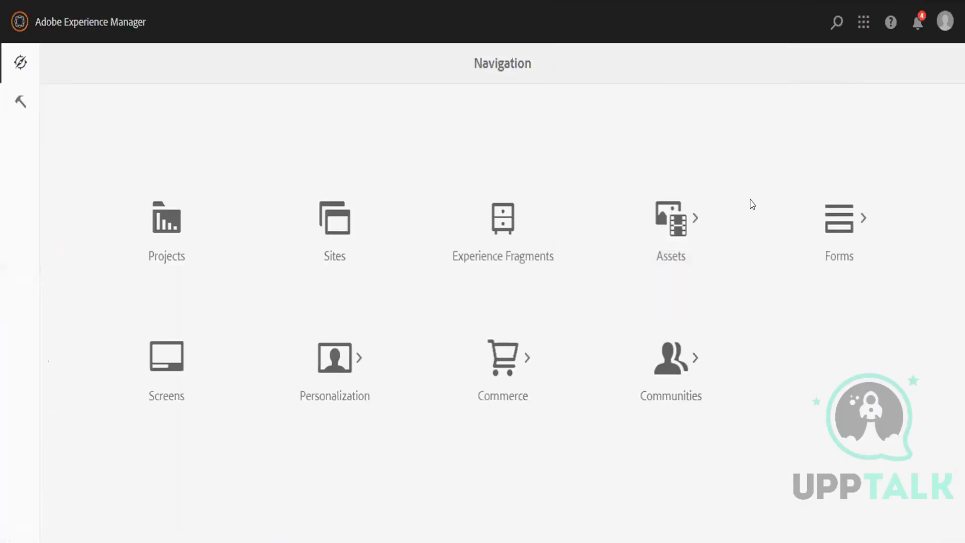
click(945, 21)
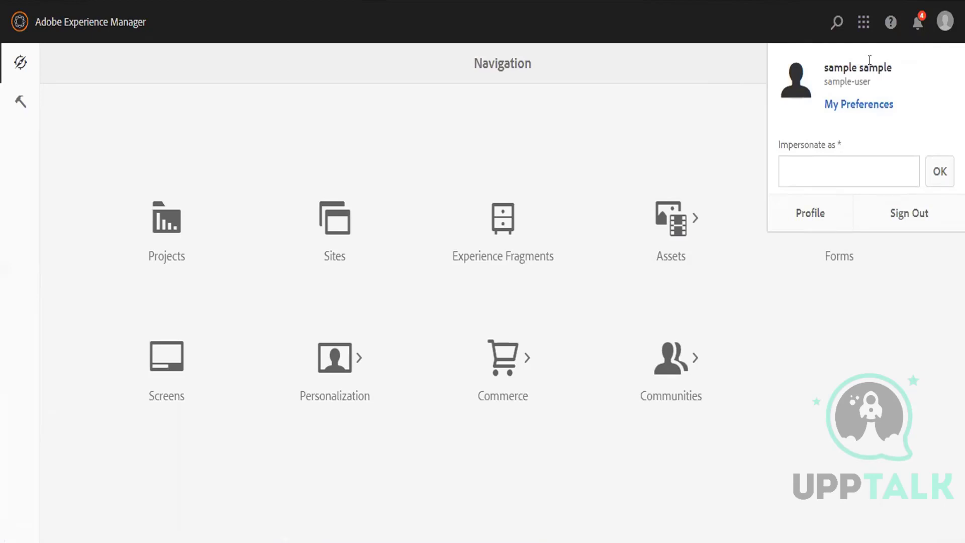
- Close the account panel and open the Tools console from the left rail
click(629, 84)
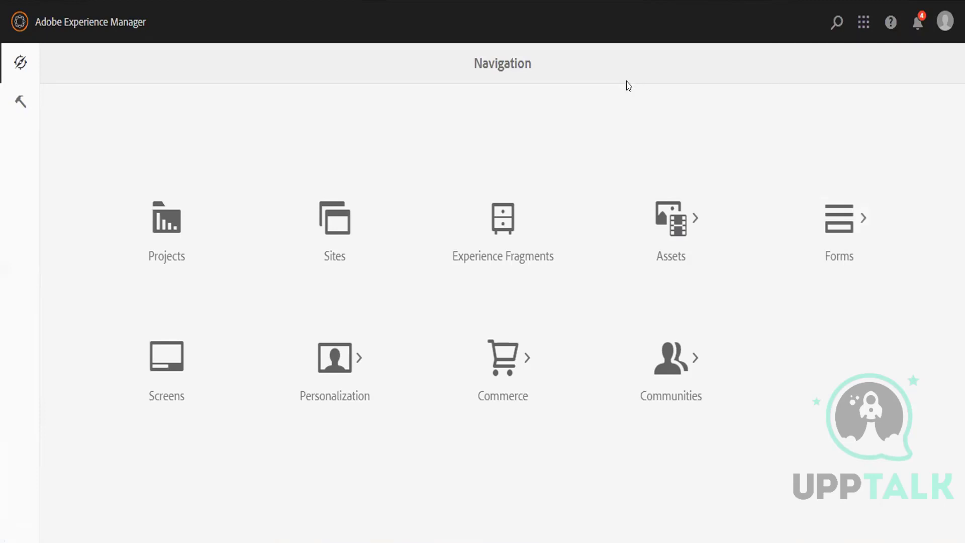
click(20, 100)
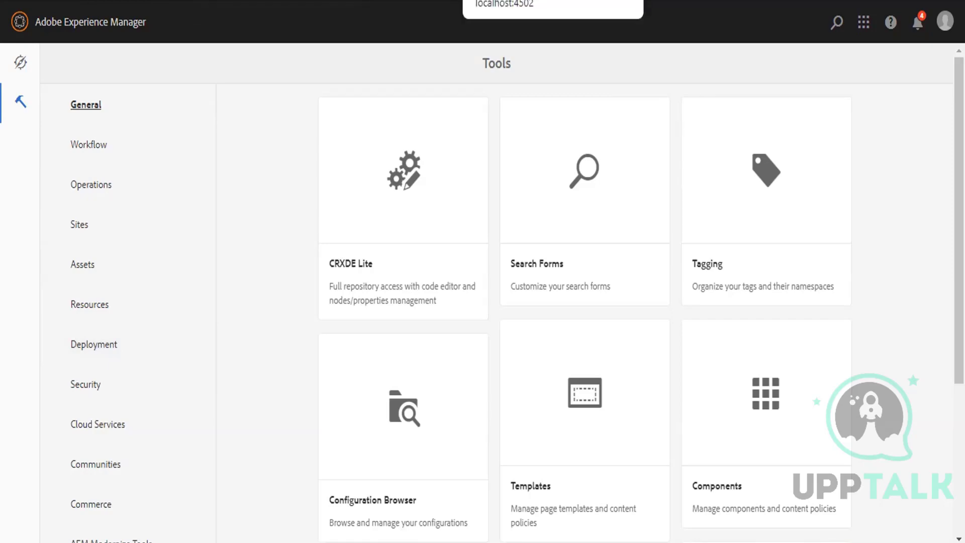
- Duplicate the We.Retail MEN page tab, then return to the Navigation page
click(503, 1)
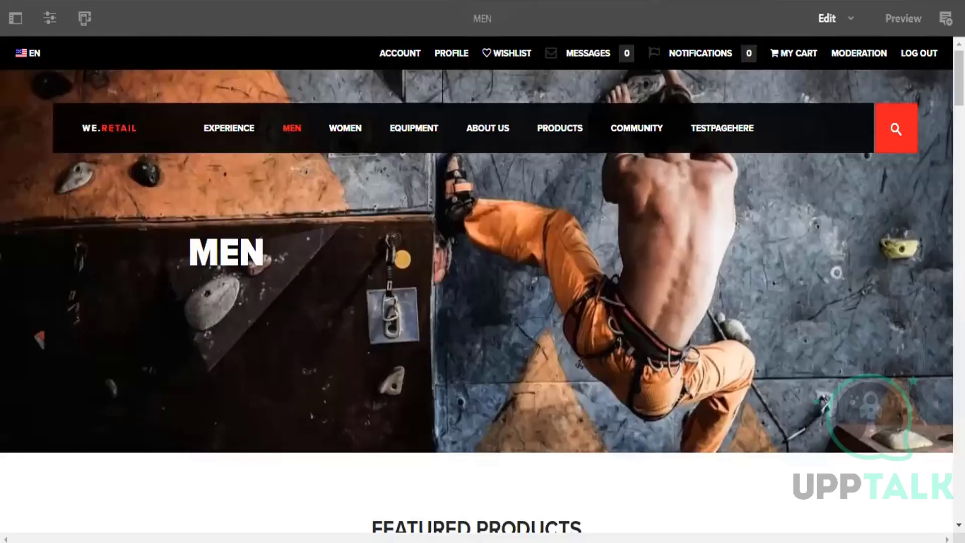
right_click(540, 2)
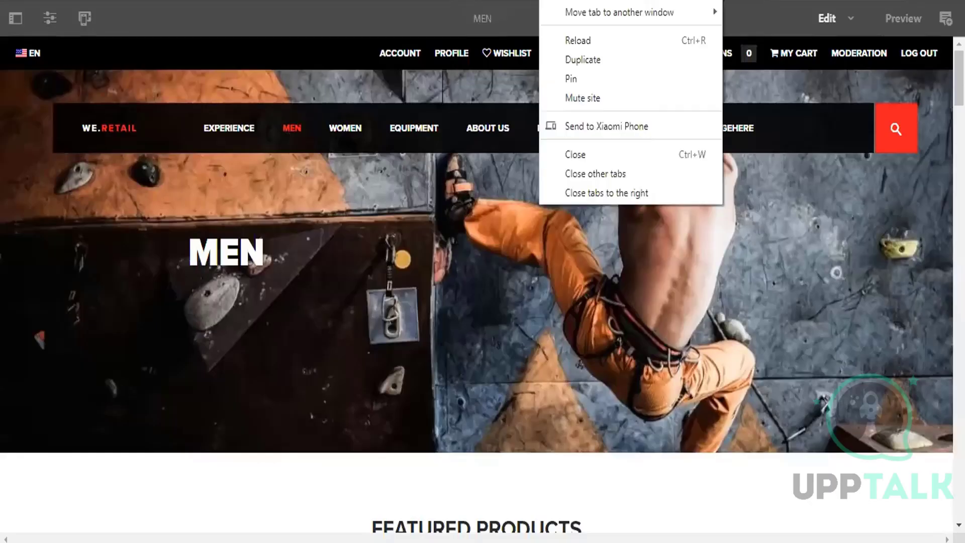
click(583, 60)
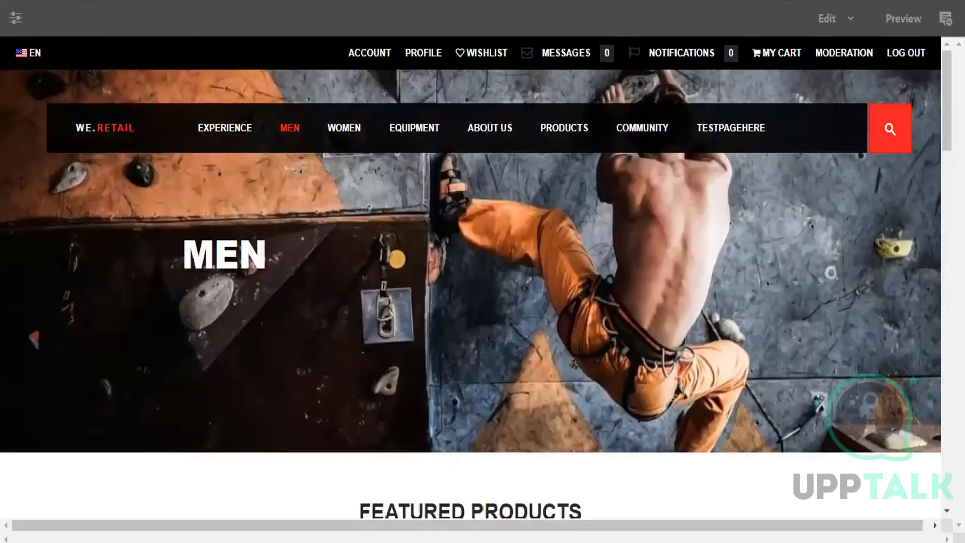
right_click(305, 1)
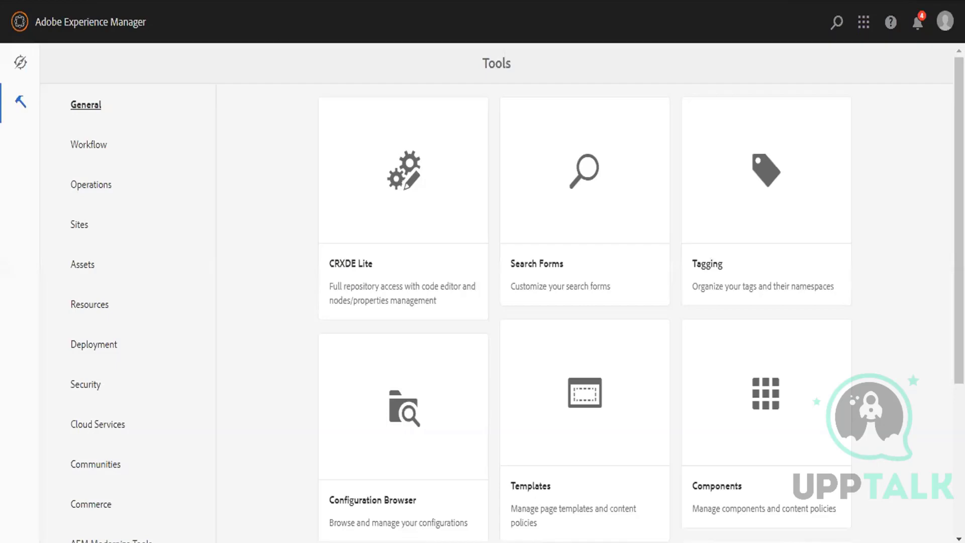
click(20, 22)
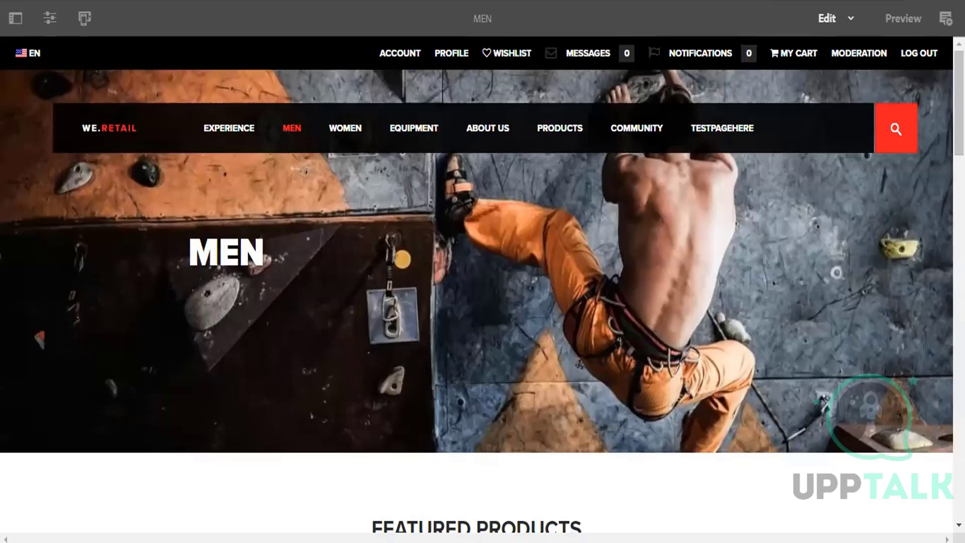
click(436, 1)
text(http://localhost:4502/welcomer)
key(Return)
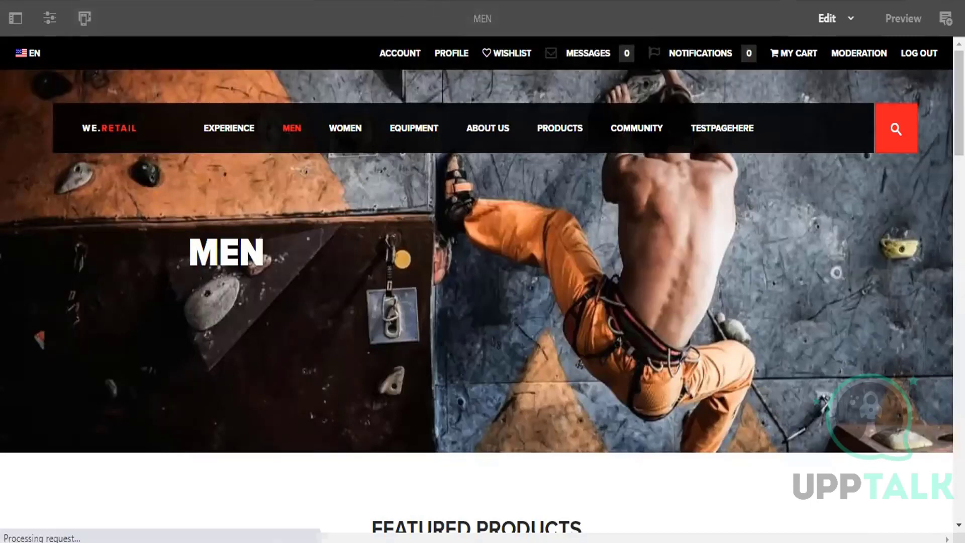
key(ctrl+l)
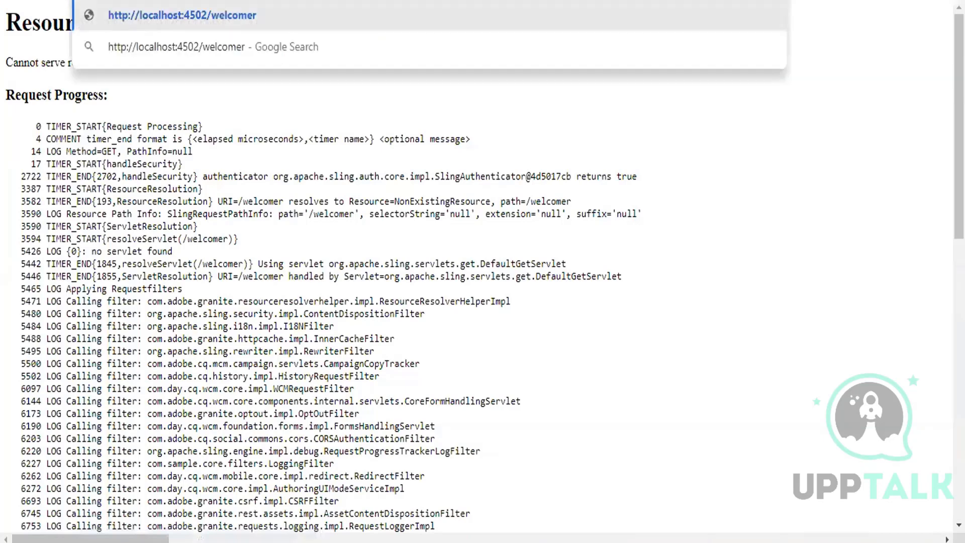
key(BackSpace)
key(BackSpace)
key(Return)
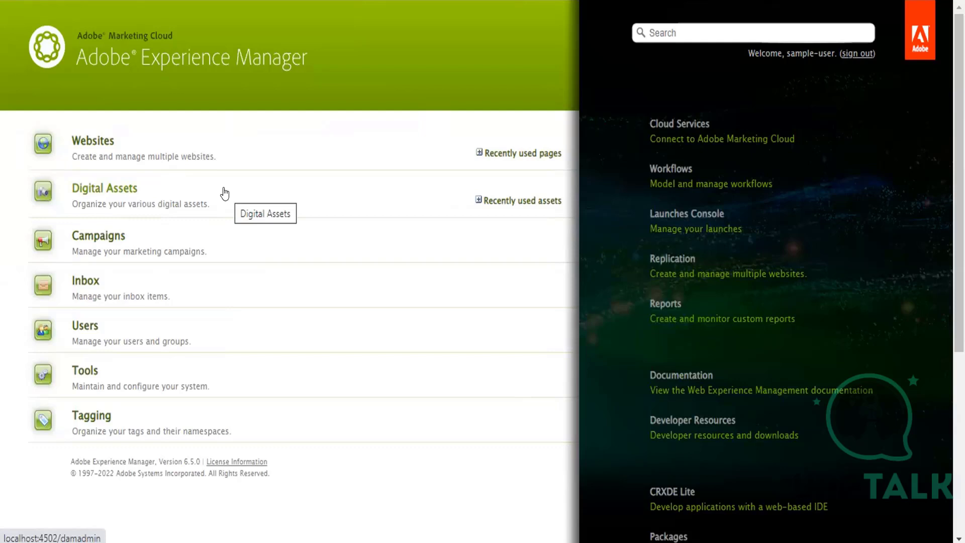
- Check the classic Digital Assets and Users consoles, then go back to the classic welcome page
click(243, 164)
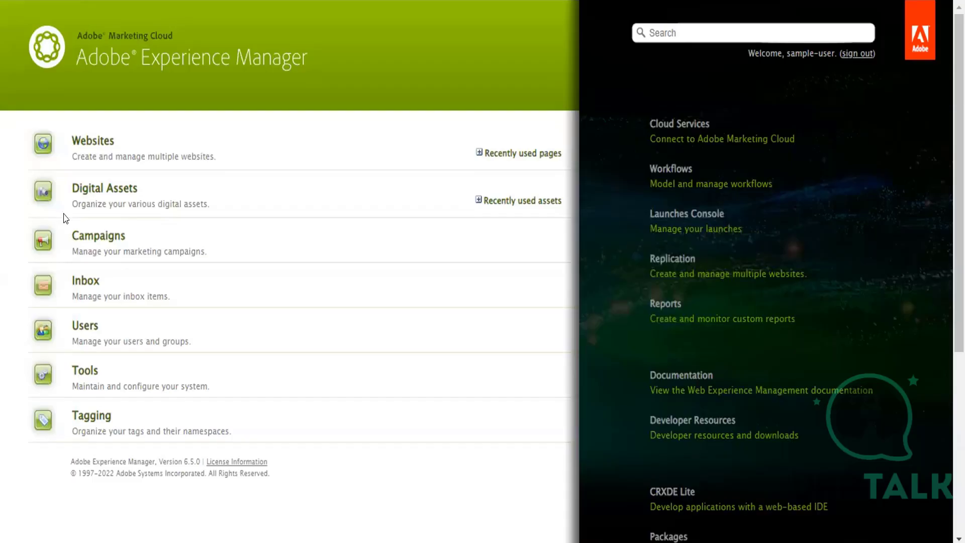
click(88, 328)
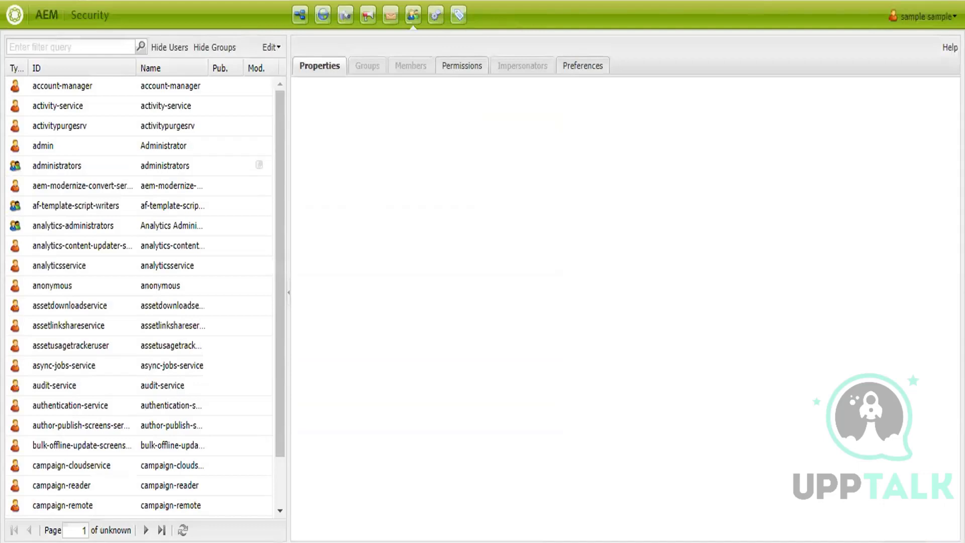
key(alt+Left)
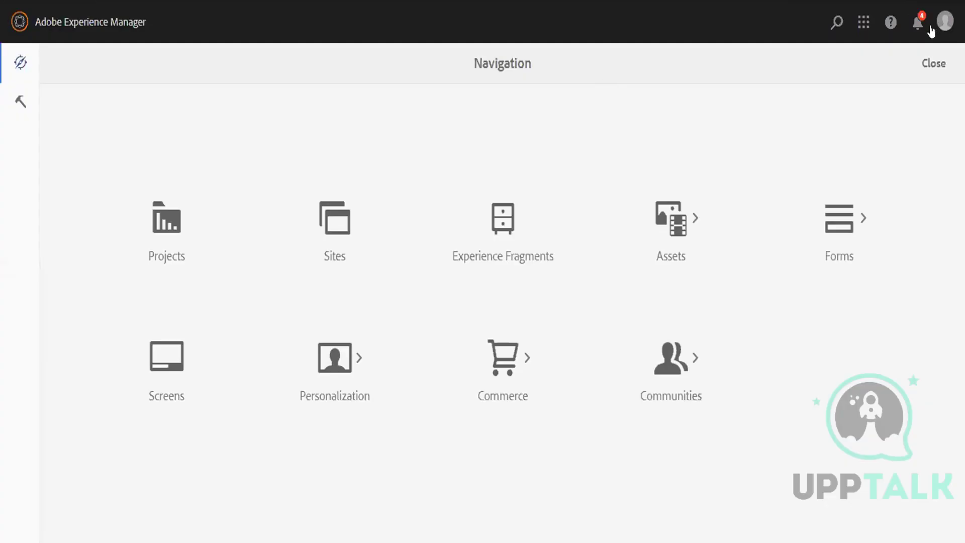
- View all notifications, dismiss the navigation tour permanently, and open the classic Inbox's four administrator tasks
click(915, 24)
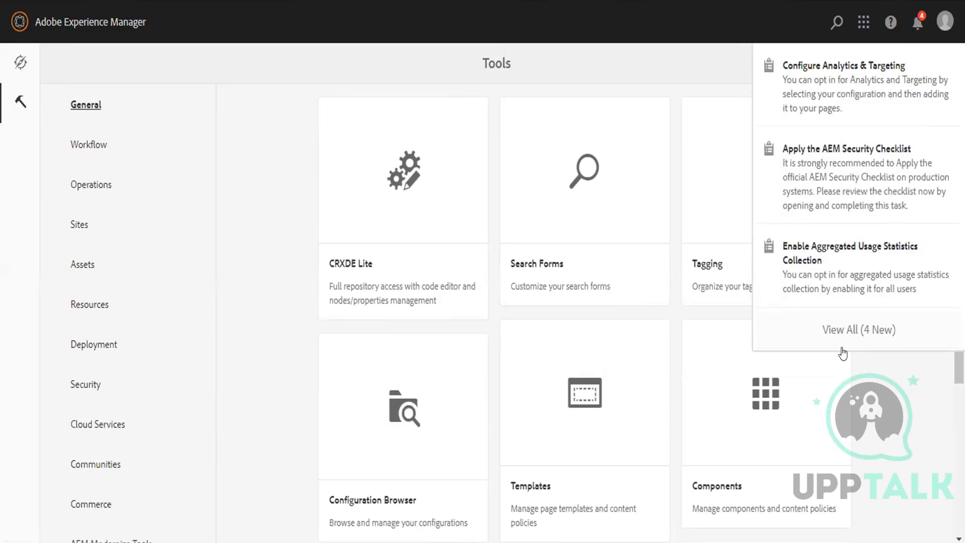
click(840, 329)
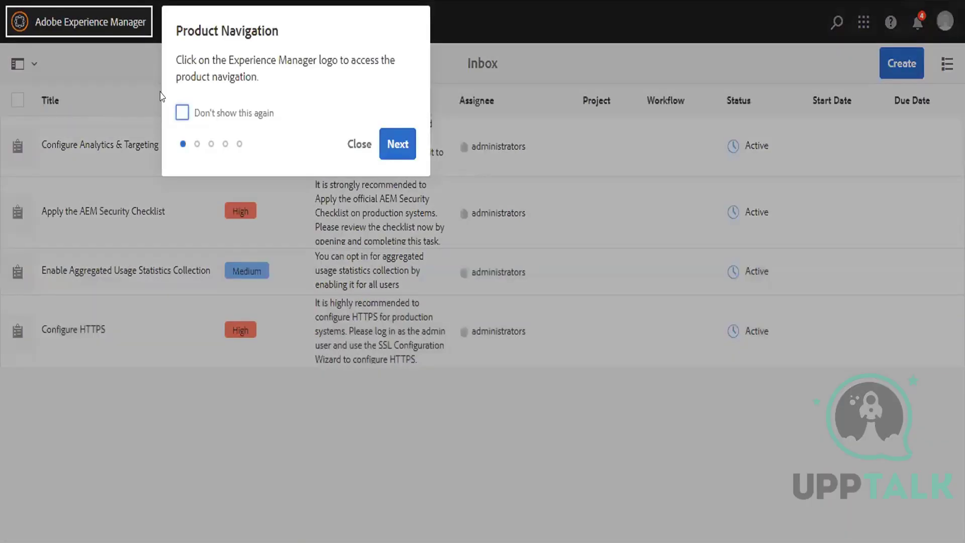
click(182, 113)
click(356, 143)
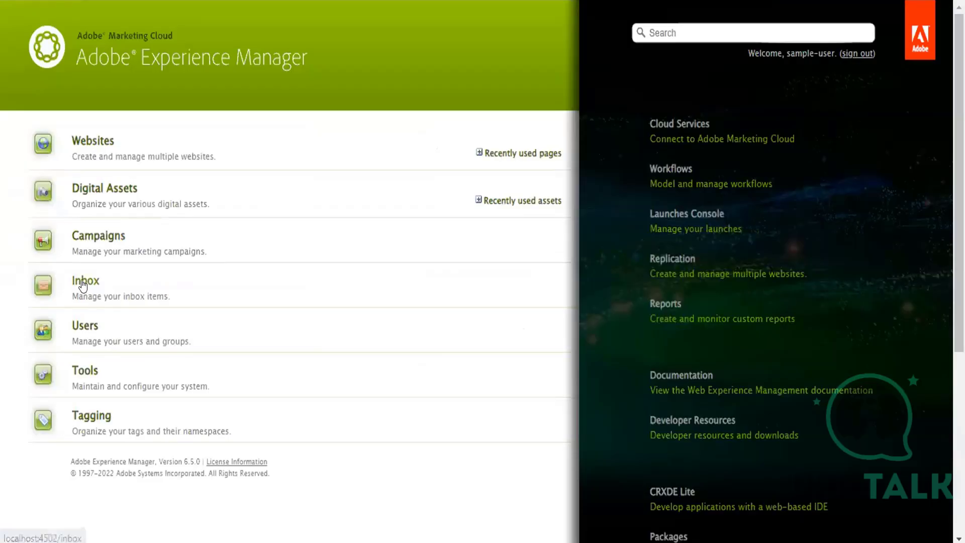
click(220, 284)
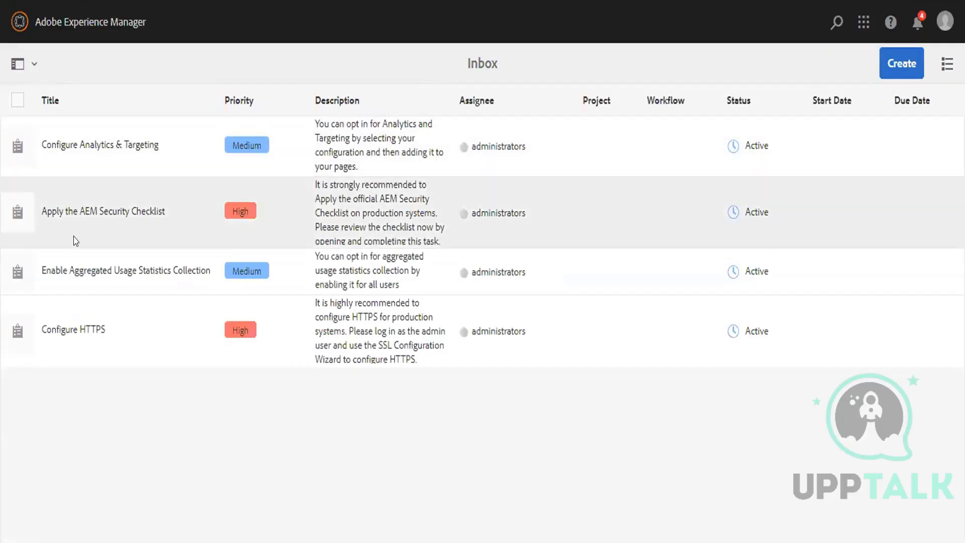
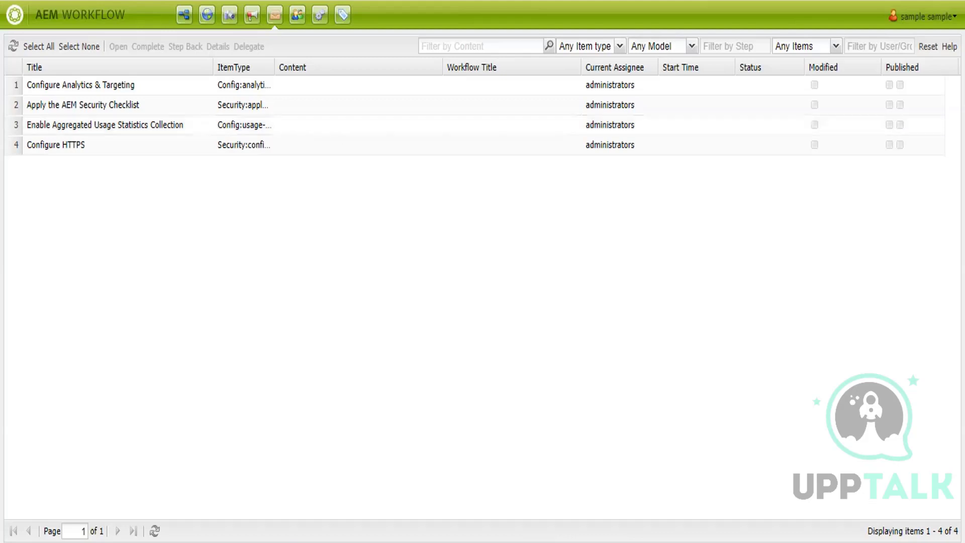
- Load localhost:4502/welcome to show the classic AEM welcome page, then bring up the navigation panel
text(we)
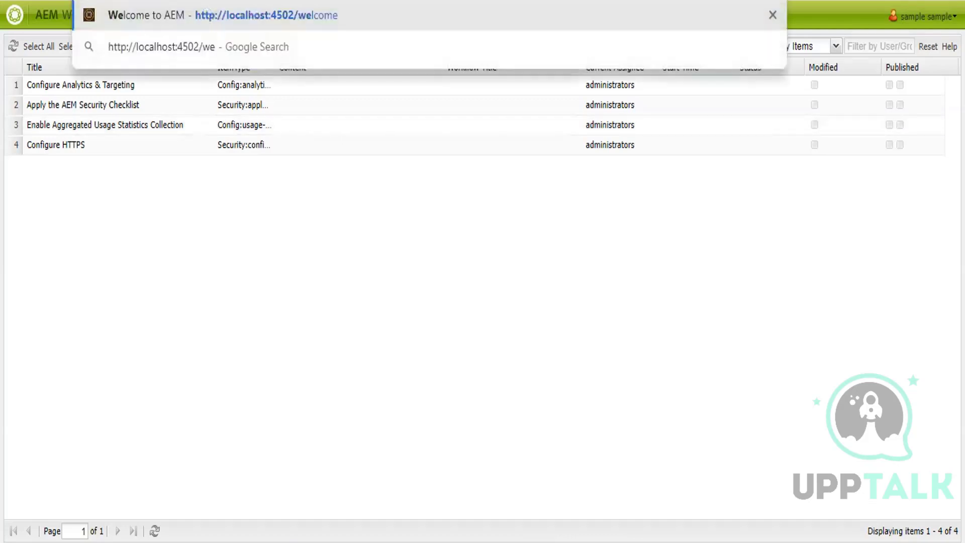
text(lcom)
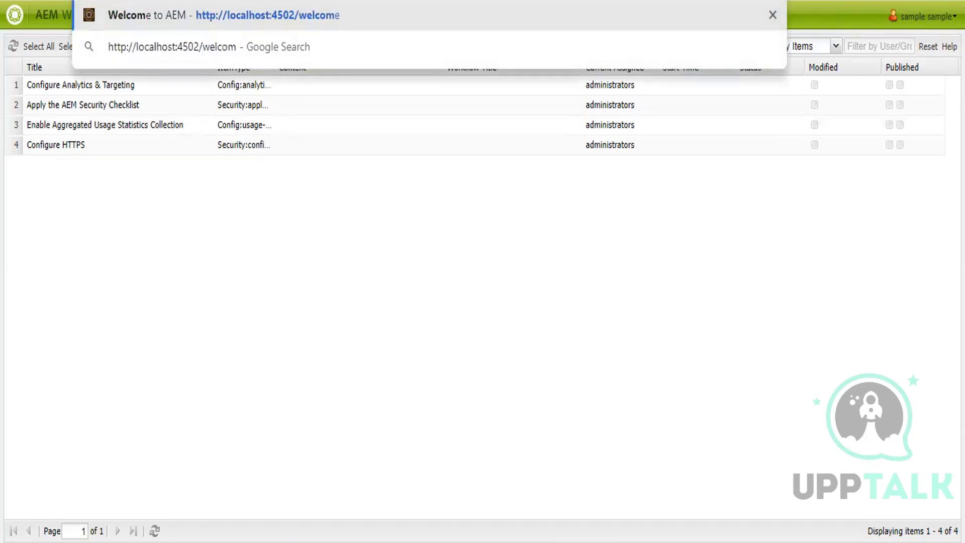
text(e)
key(Return)
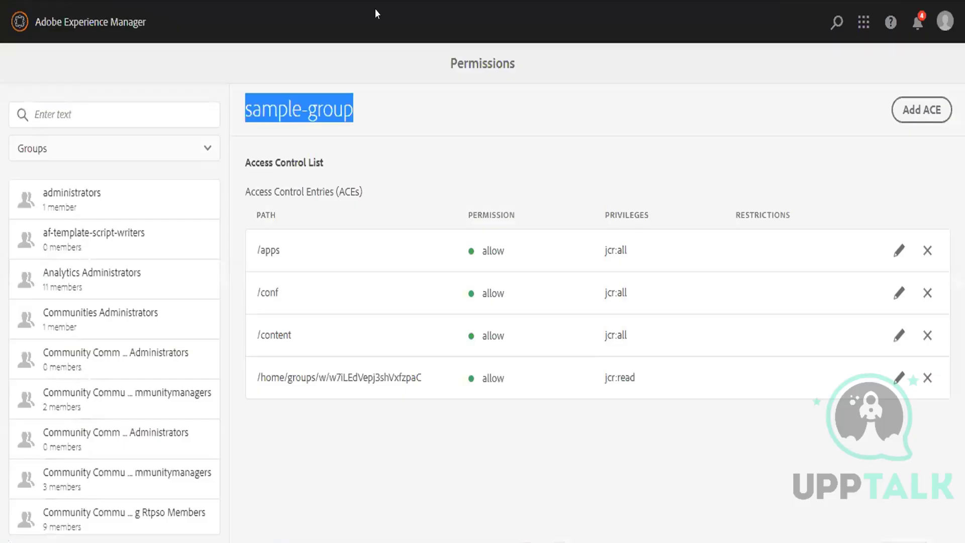
click(366, 58)
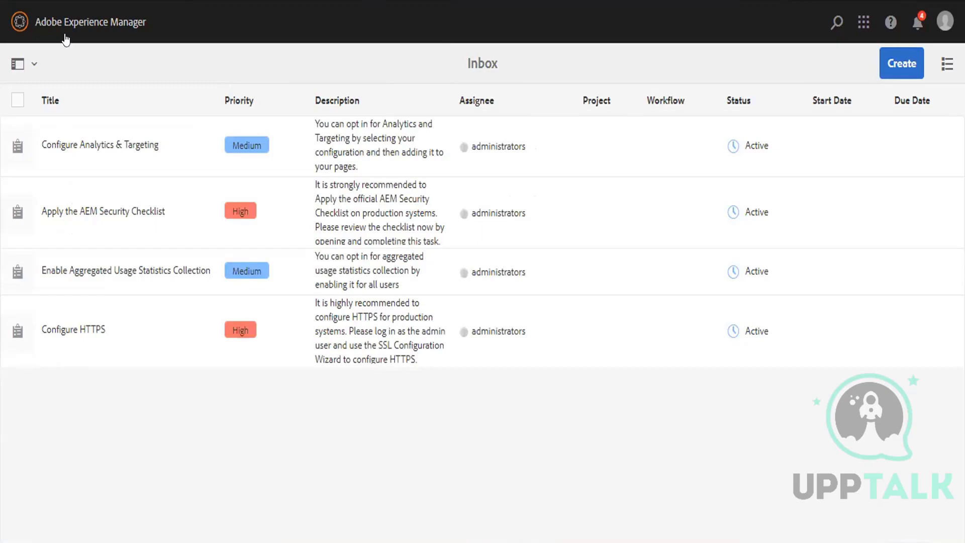
click(27, 22)
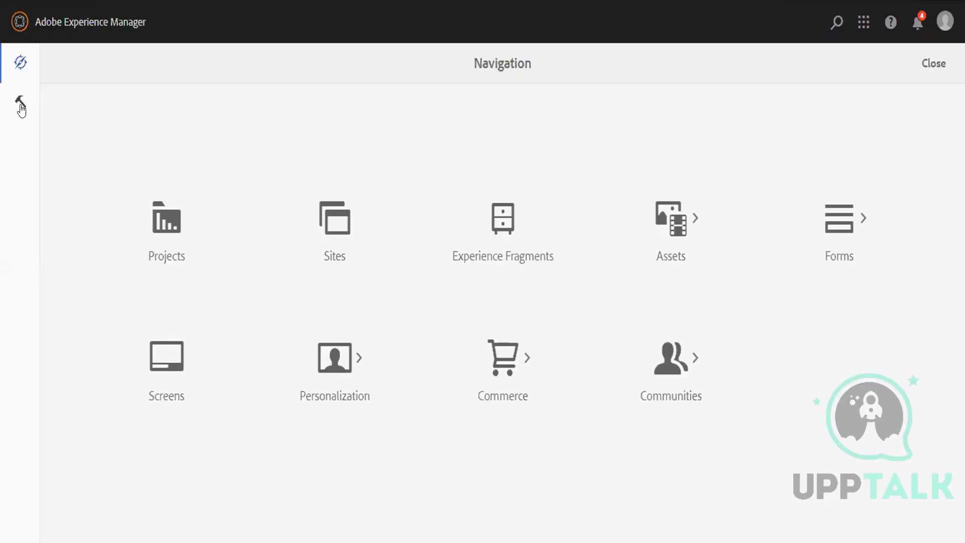
- Open the Tools area from the navigation rail
click(21, 103)
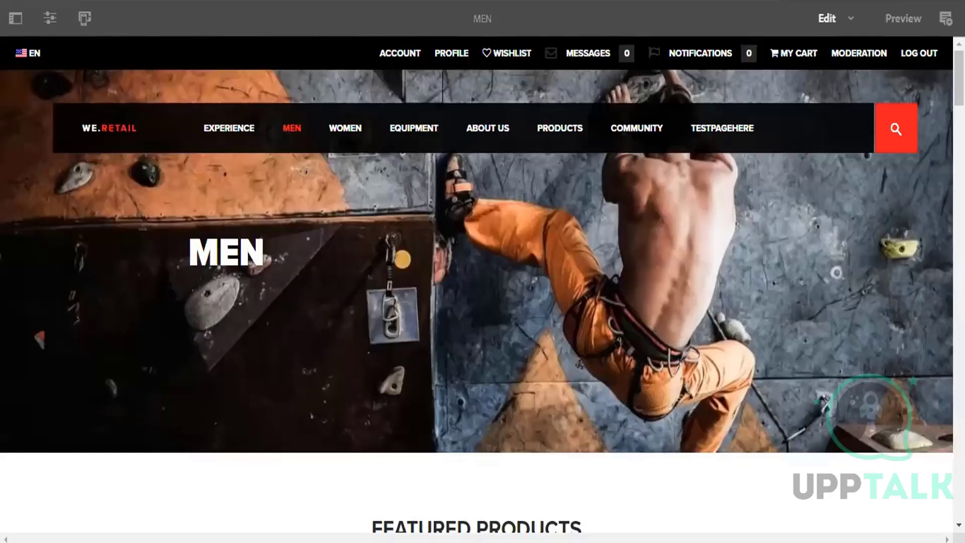
- Go to localhost:4502/crx/explorer and open User Administration from the CRX Main Console
click(478, 15)
text(http://localhost:4502/crx/de)
key(BackSpace)
key(BackSpace)
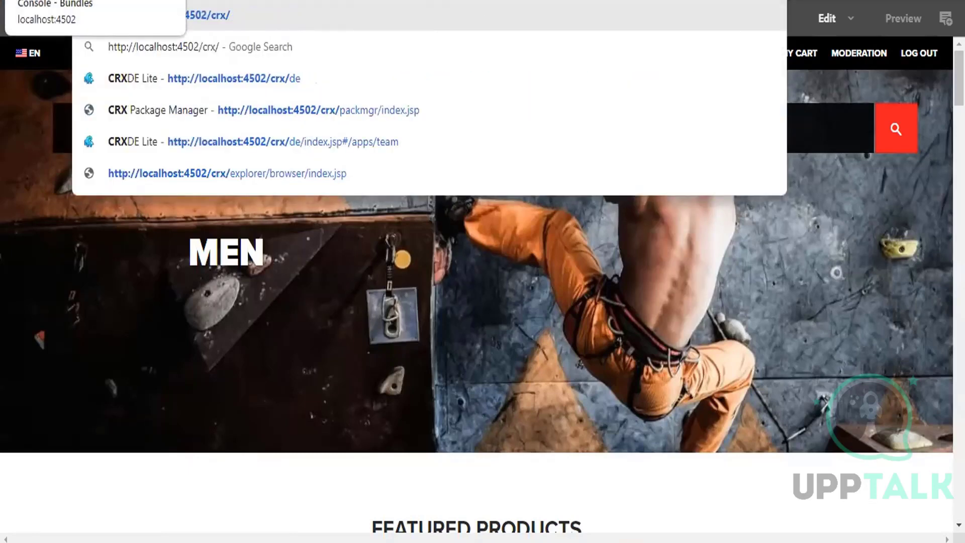
text(explo)
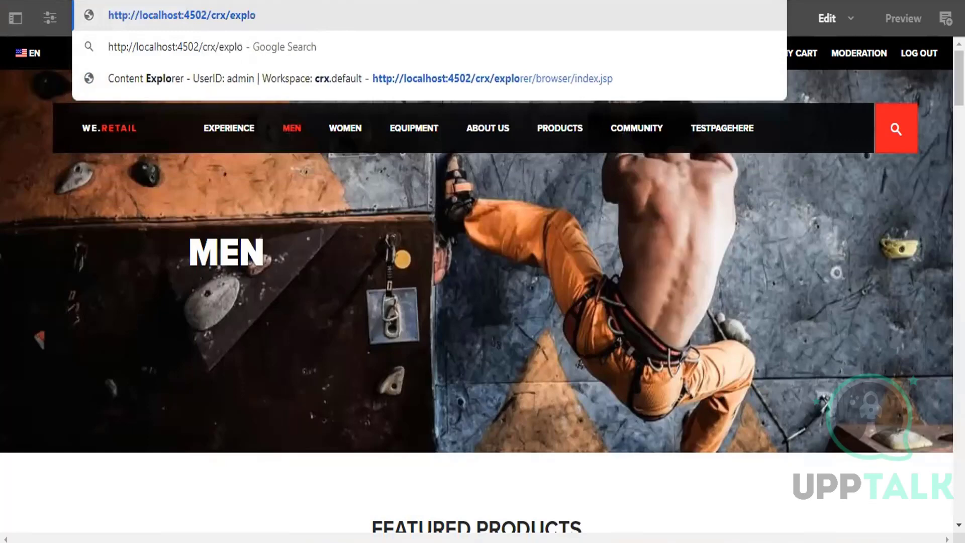
key(Return)
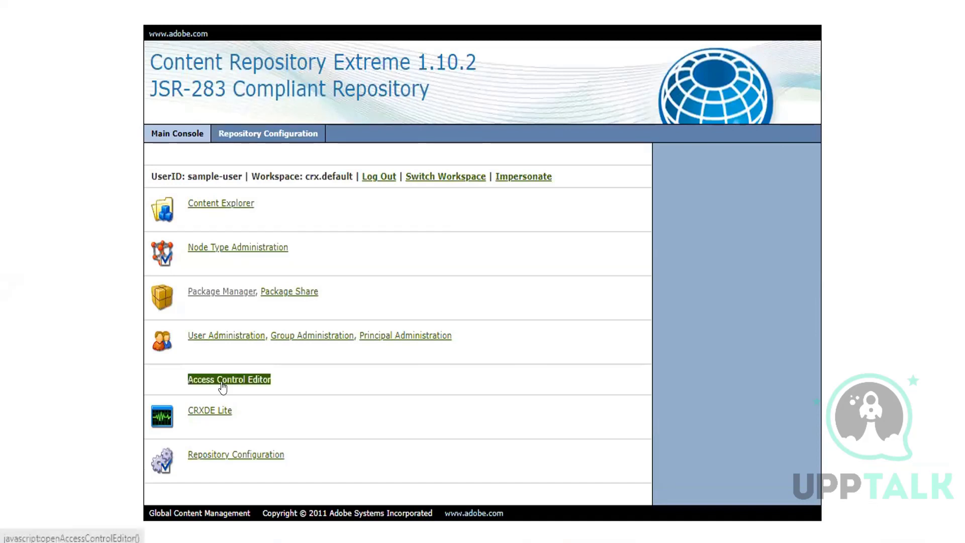
click(224, 336)
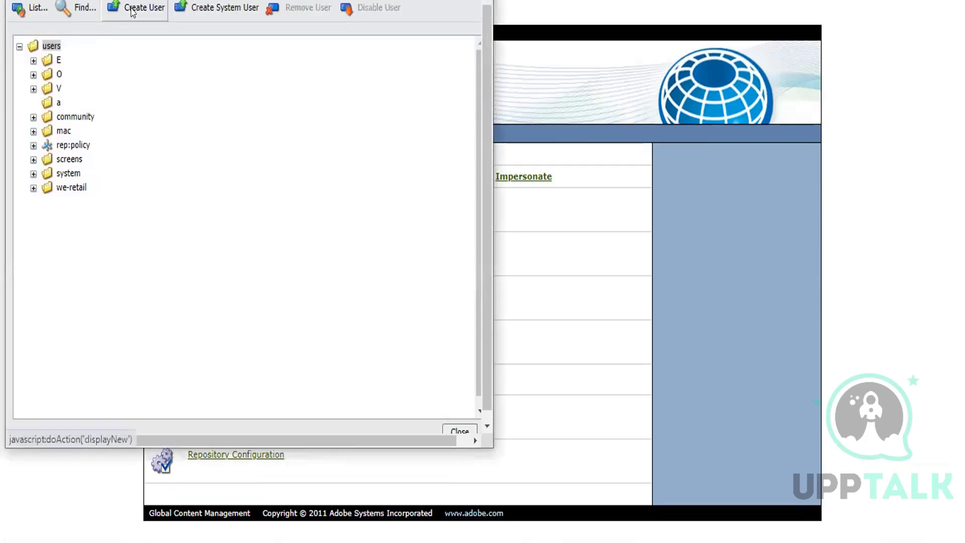
- Create a system user with UserID 'sample-system' and save it
click(132, 12)
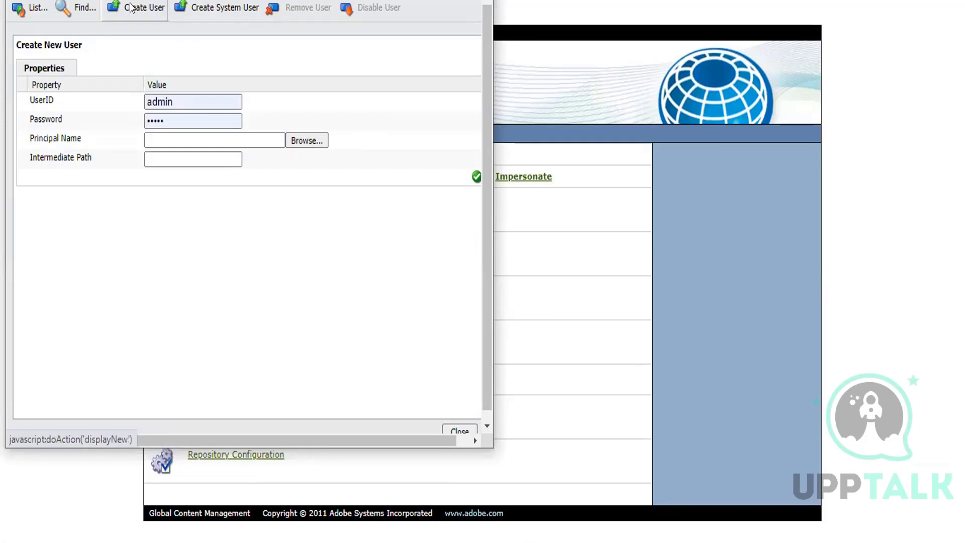
click(205, 7)
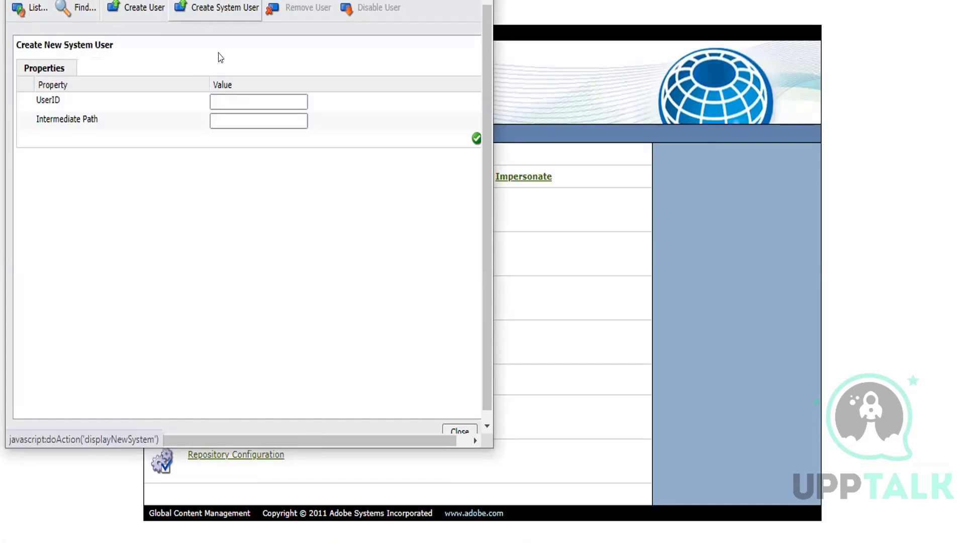
click(360, 197)
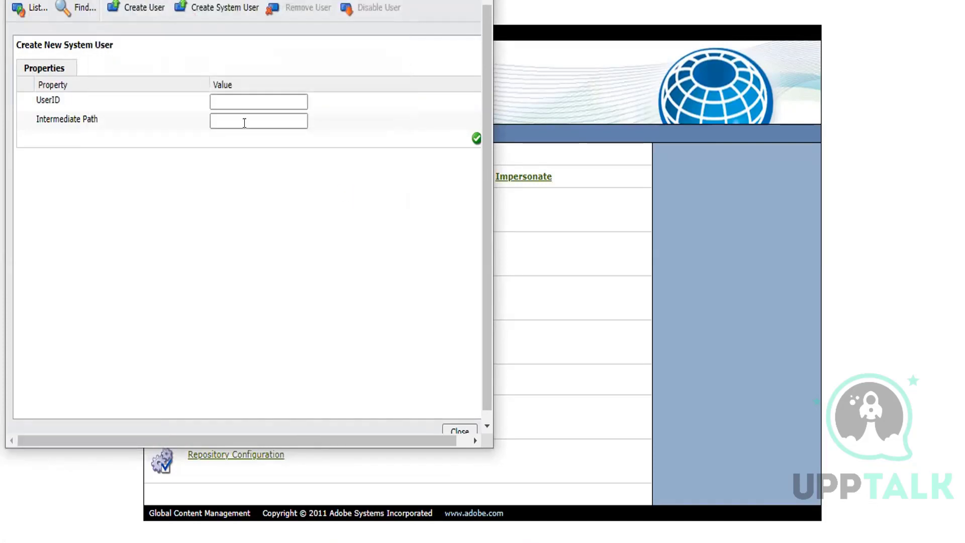
click(224, 95)
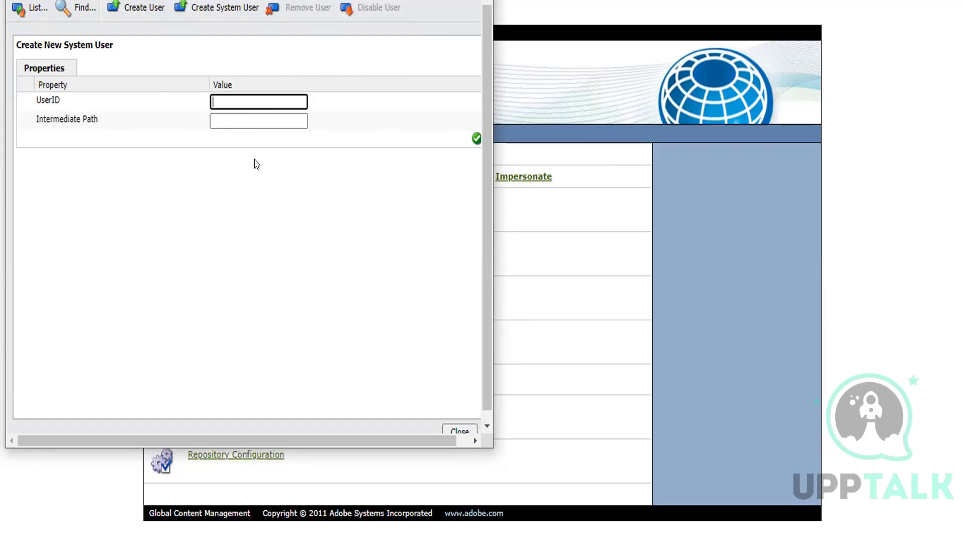
text(sample-system)
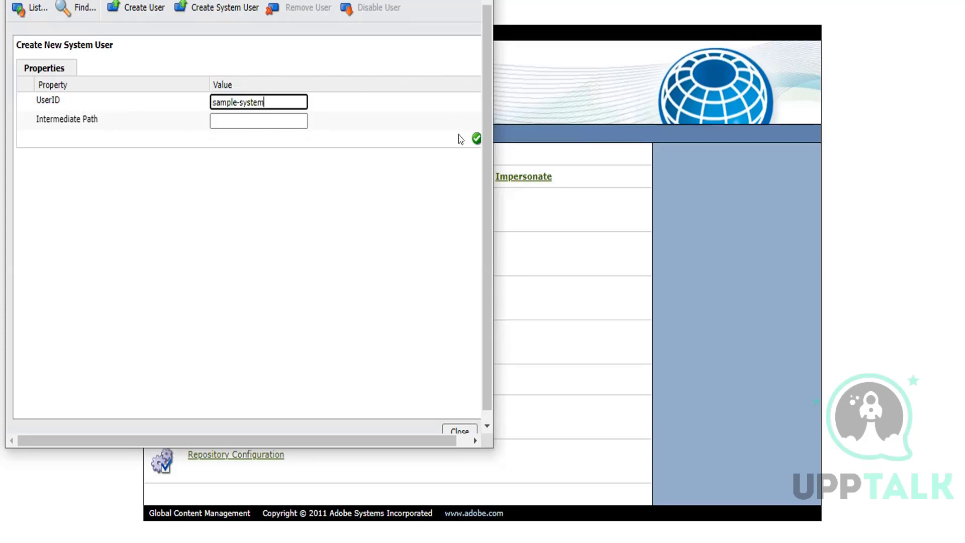
click(473, 139)
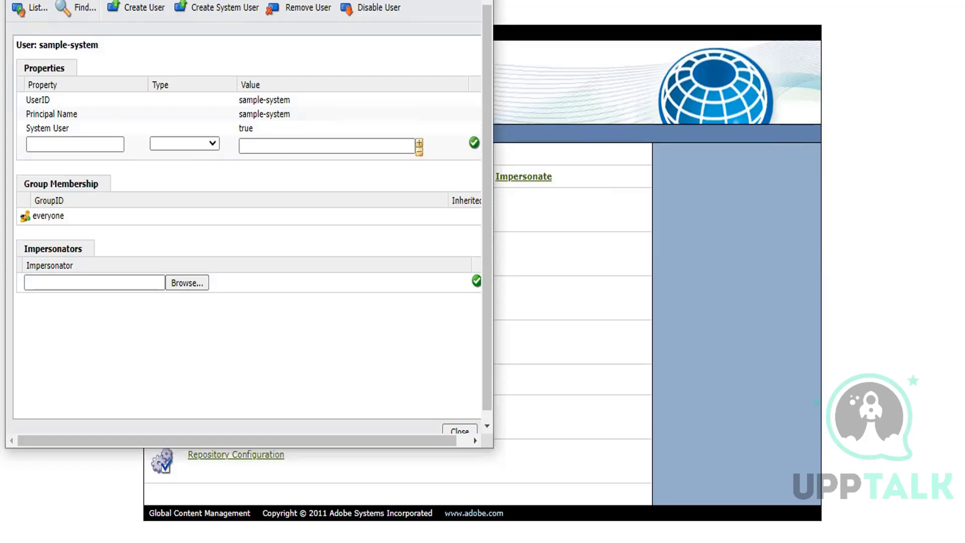
- Close the CRX window and search the Security Users console for sample-system
key(ctrl+w)
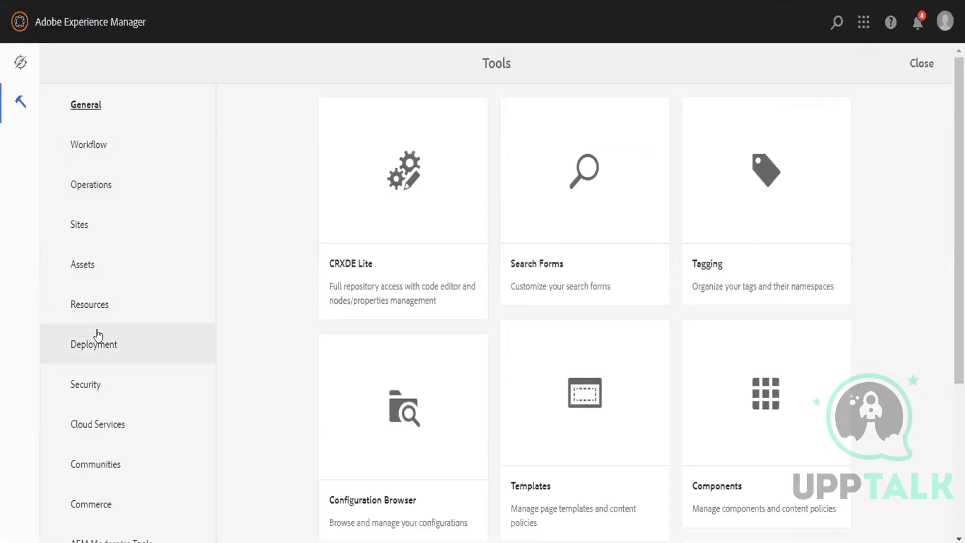
click(97, 386)
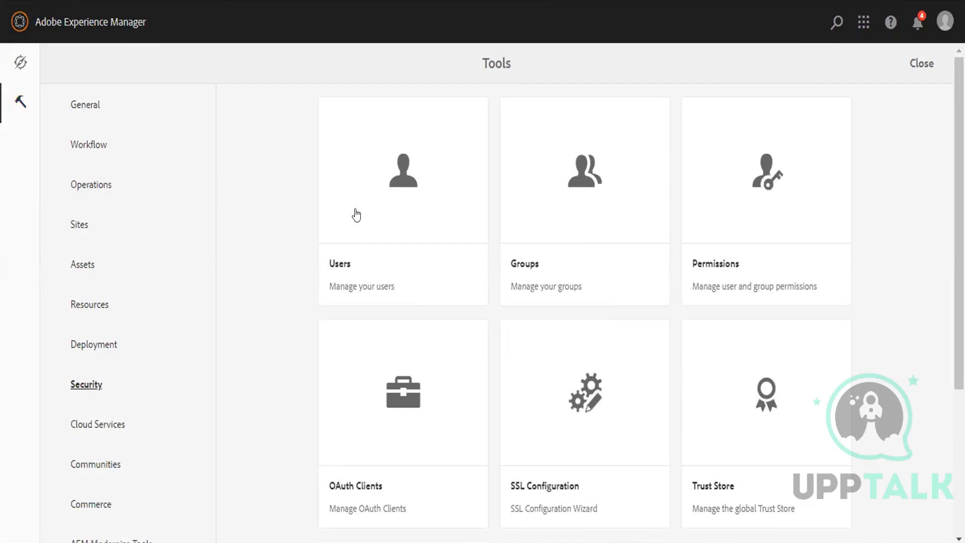
click(356, 215)
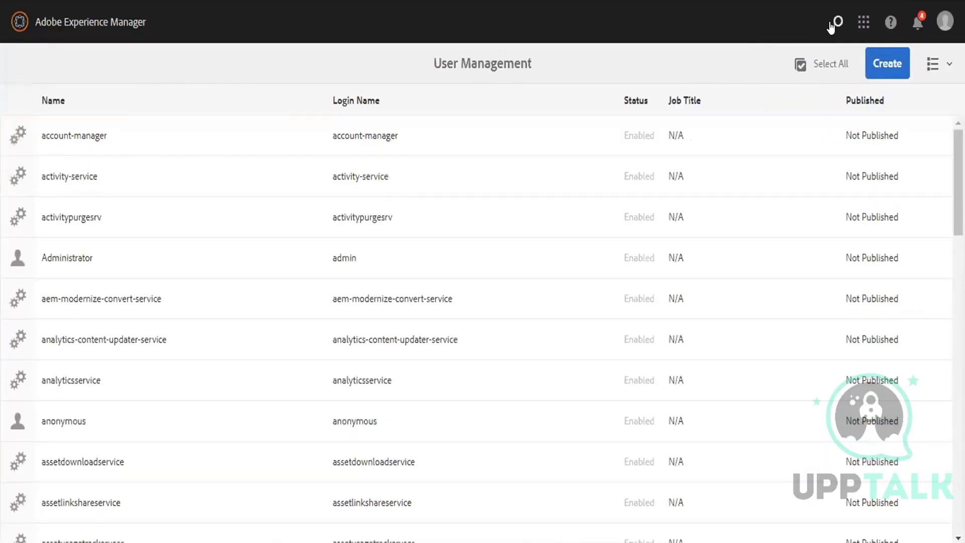
click(831, 25)
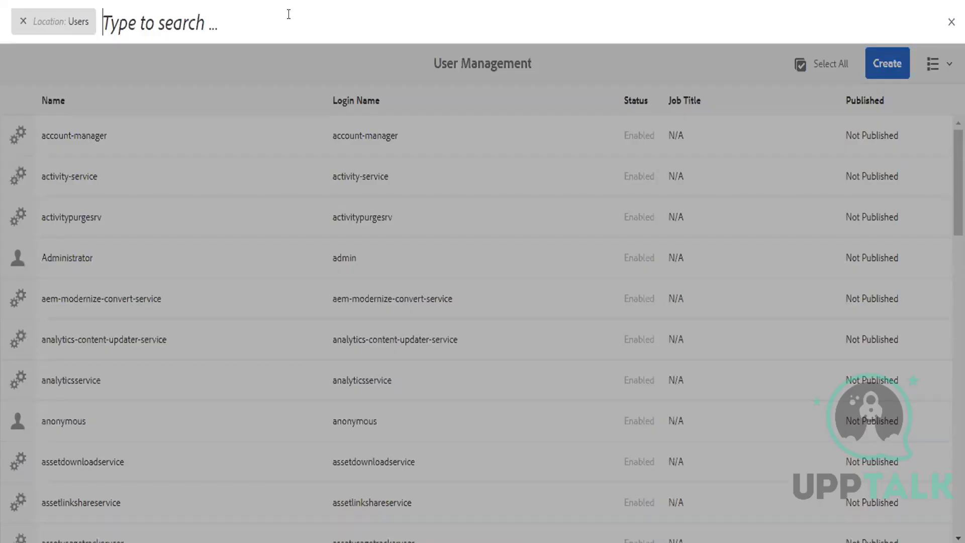
text(sample-)
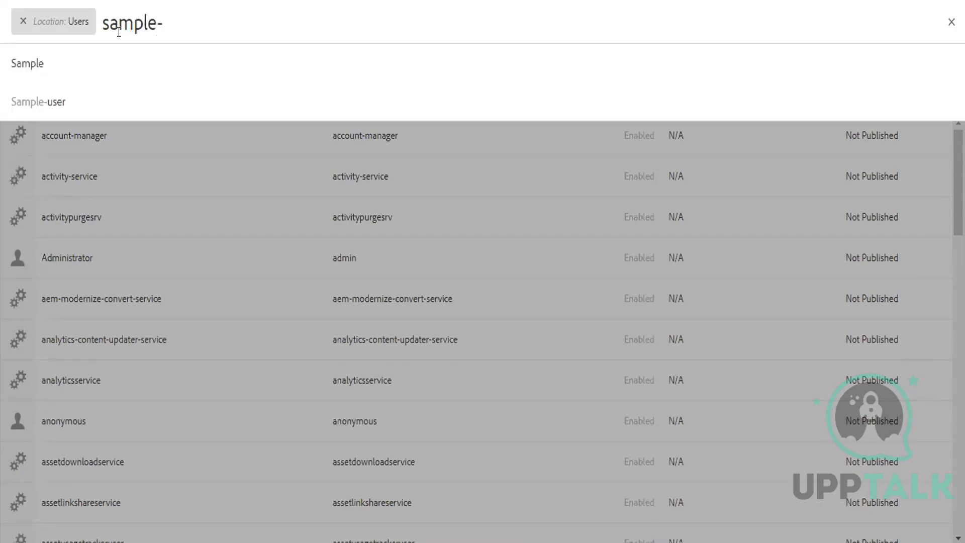
text(system)
key(Return)
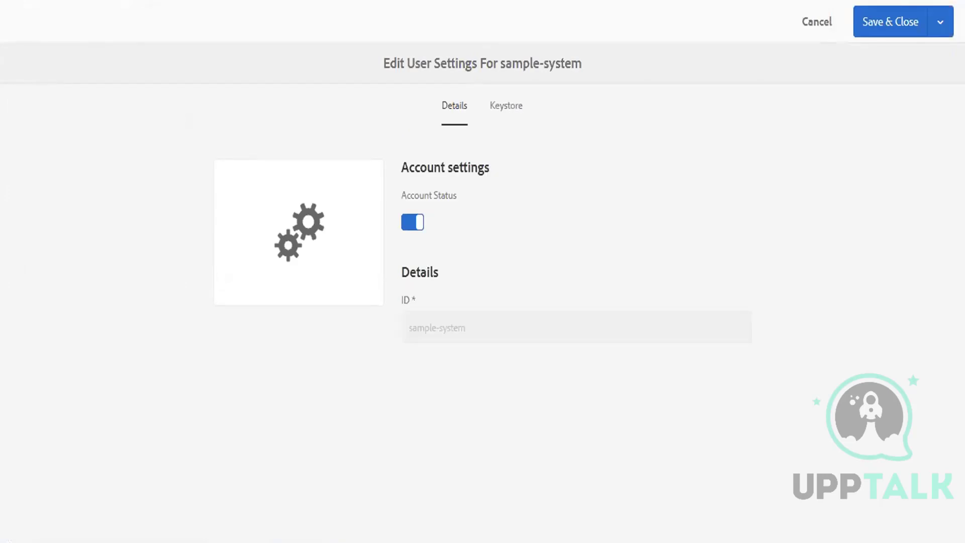
- Review sample-system's keystore and account details, then leave its settings without saving
click(499, 110)
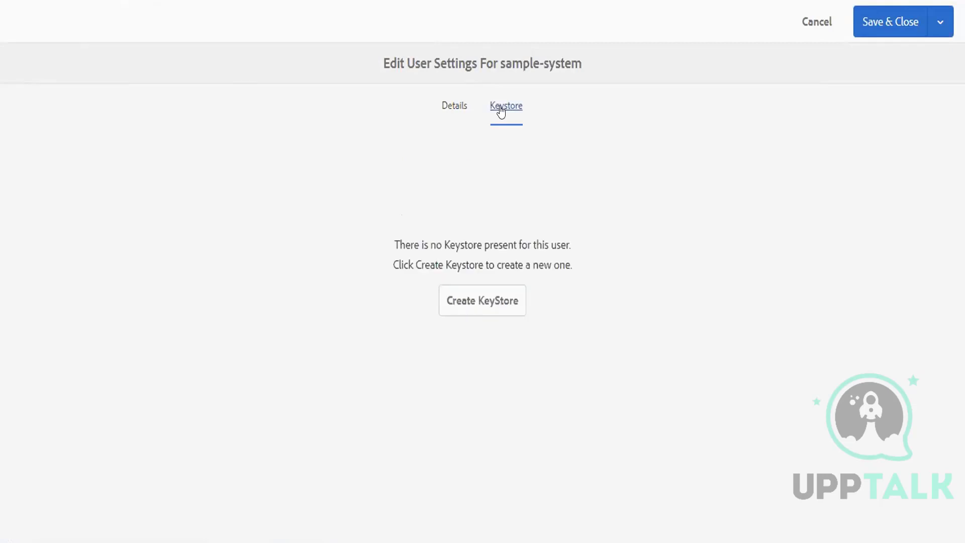
click(450, 110)
drag(478, 333, 308, 312)
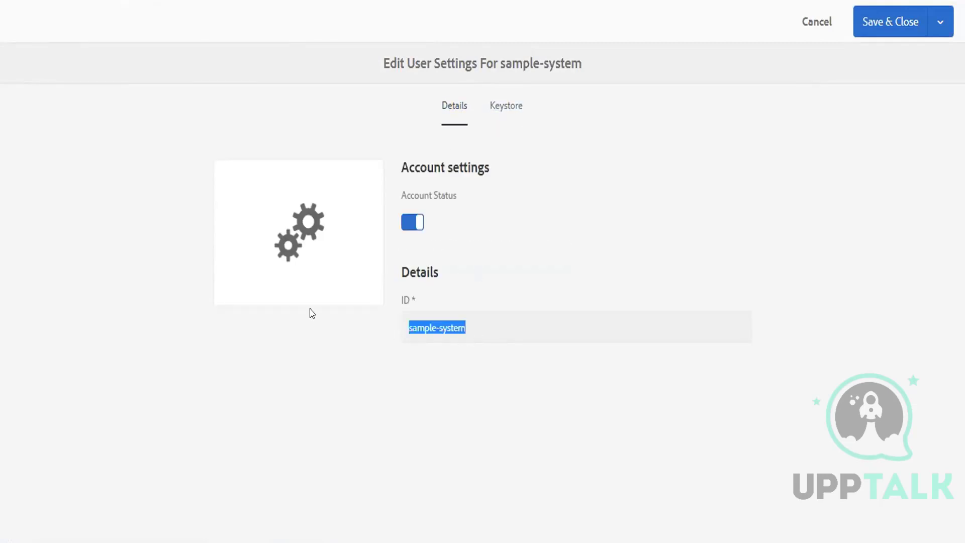
click(810, 27)
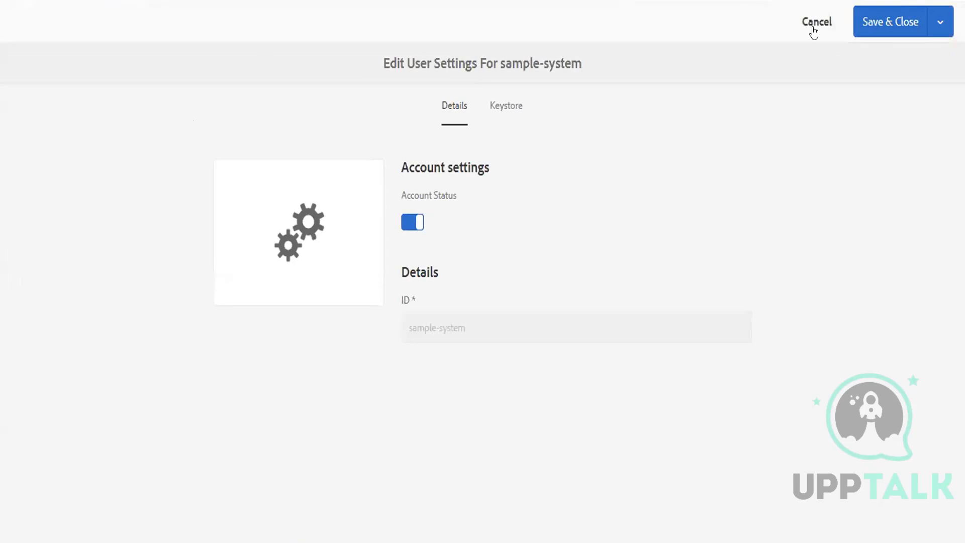
click(813, 31)
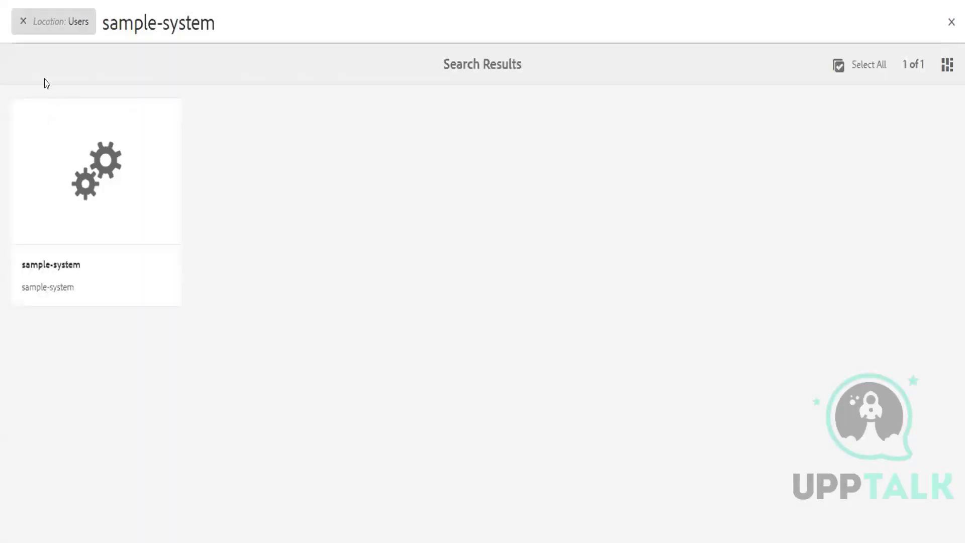
- Open Tools > Security > Permissions and switch the principal filter to Users
click(23, 21)
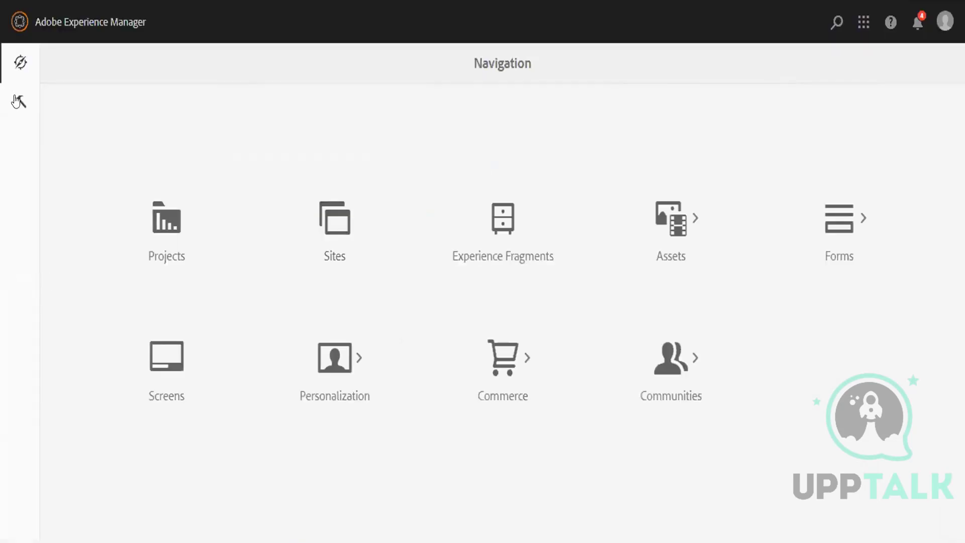
click(20, 101)
click(113, 387)
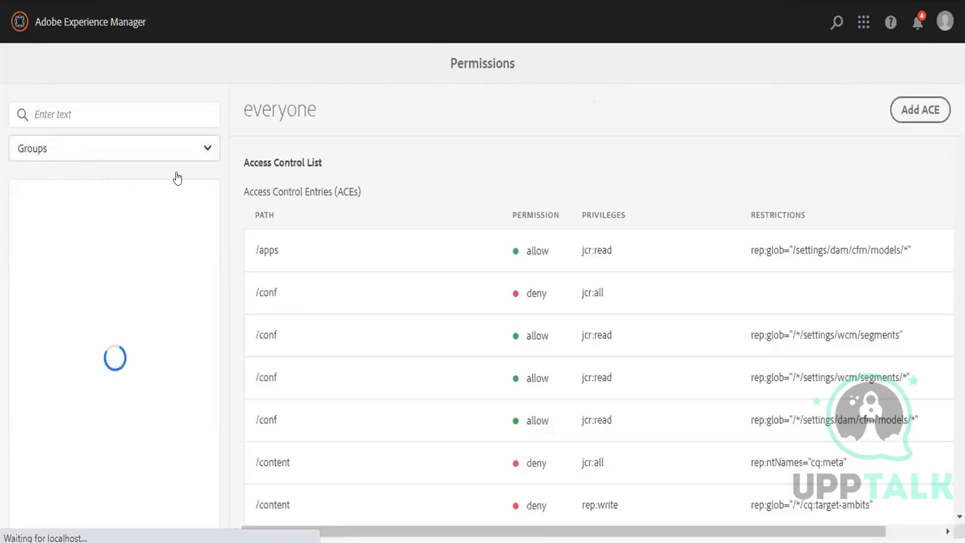
click(190, 149)
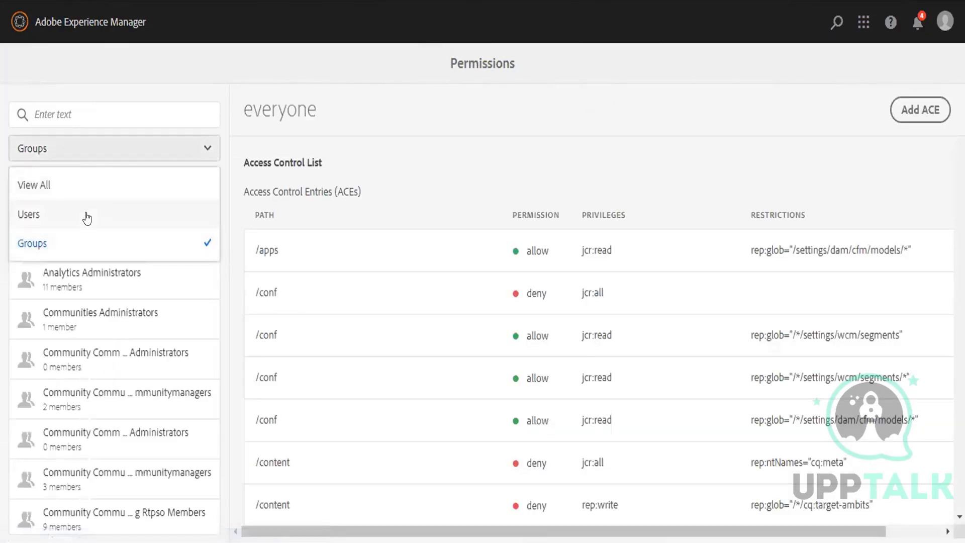
click(86, 214)
- Search 'sample', select sample-system, and start then cancel a new access entry
click(84, 114)
text(sample)
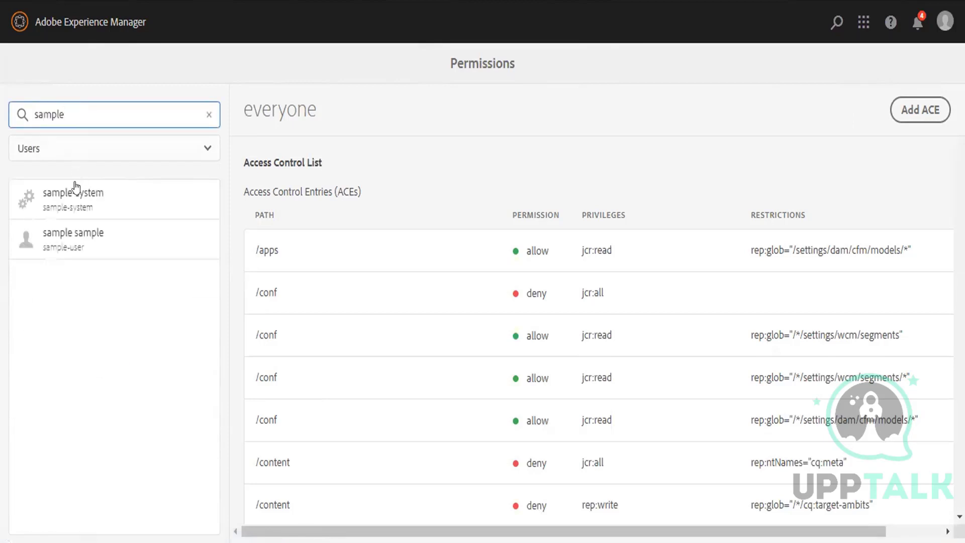
click(78, 206)
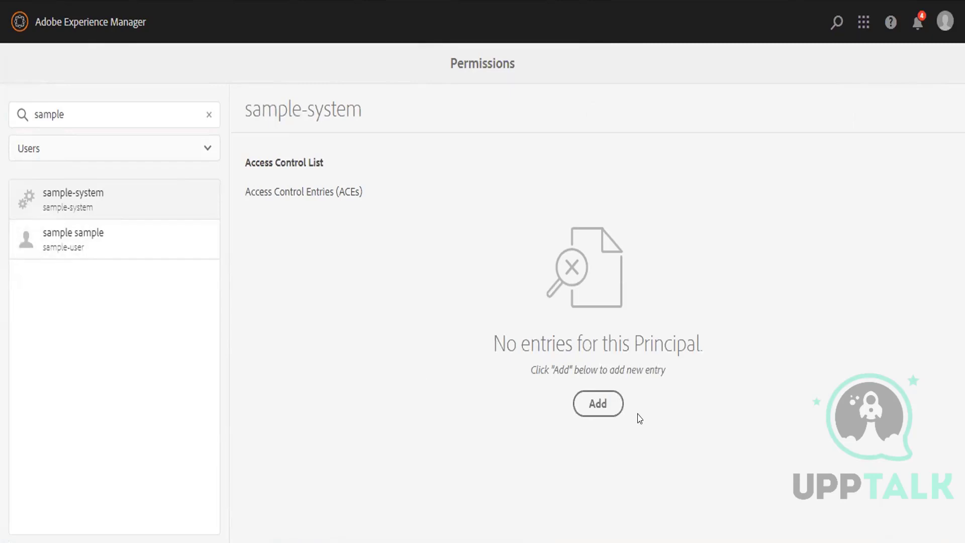
click(592, 403)
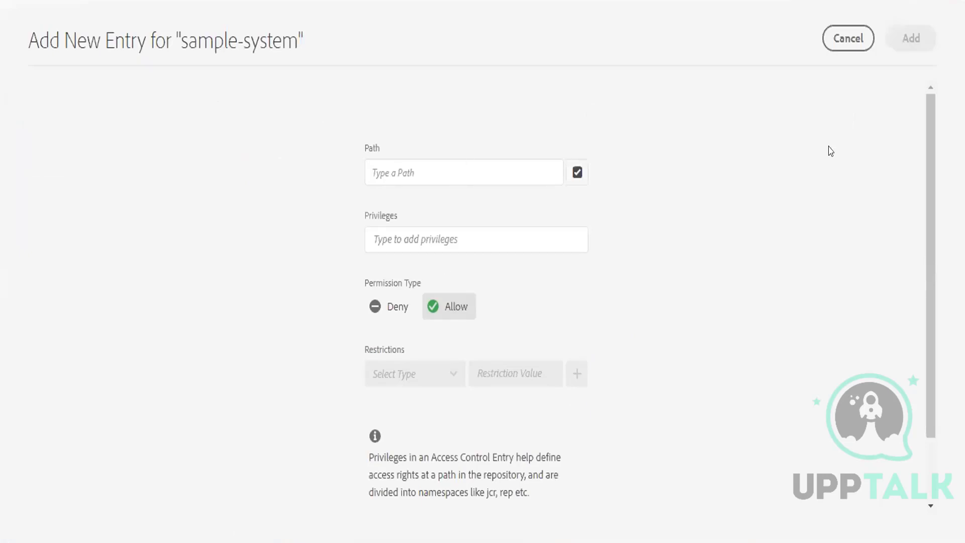
click(844, 40)
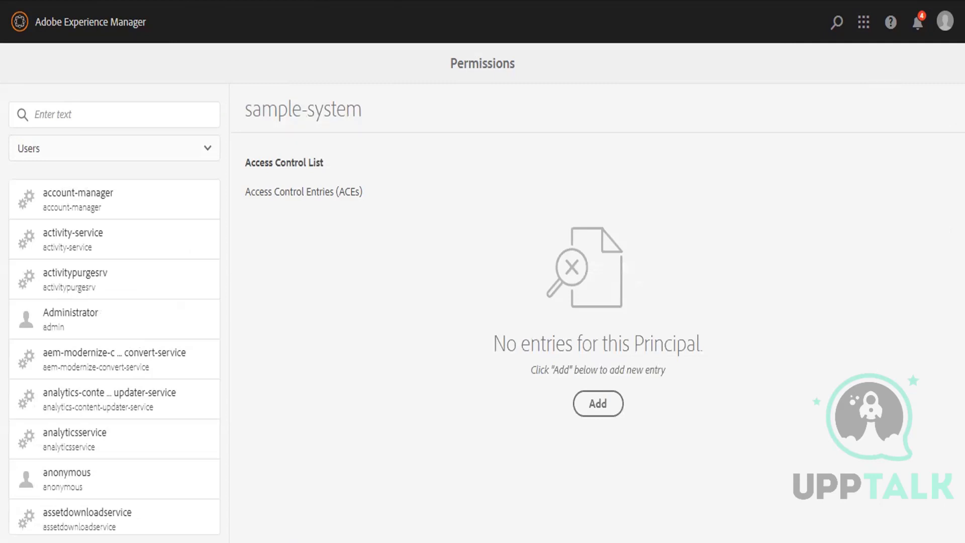
- Load localhost:4502/security/users.html and search users for 'anon'
key(ctrl+l)
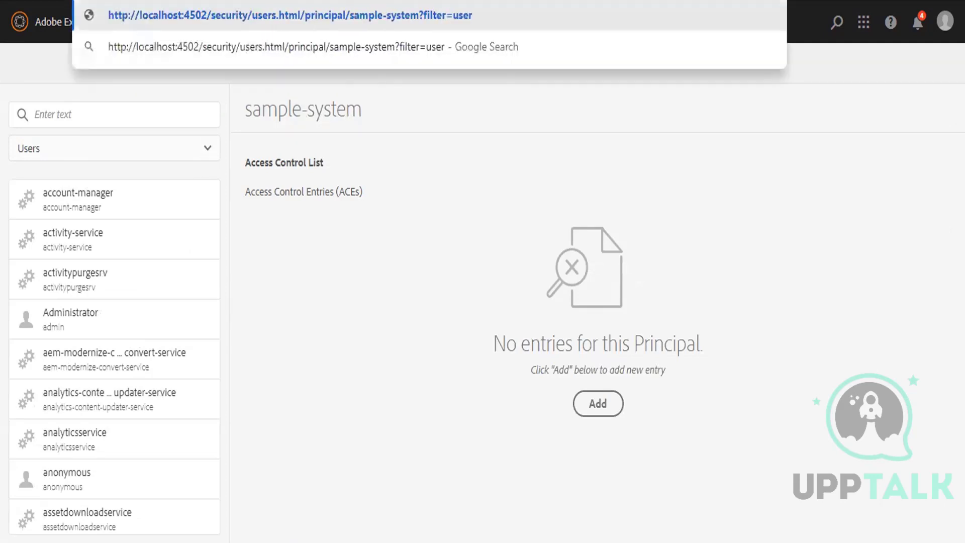
key(BackSpace)
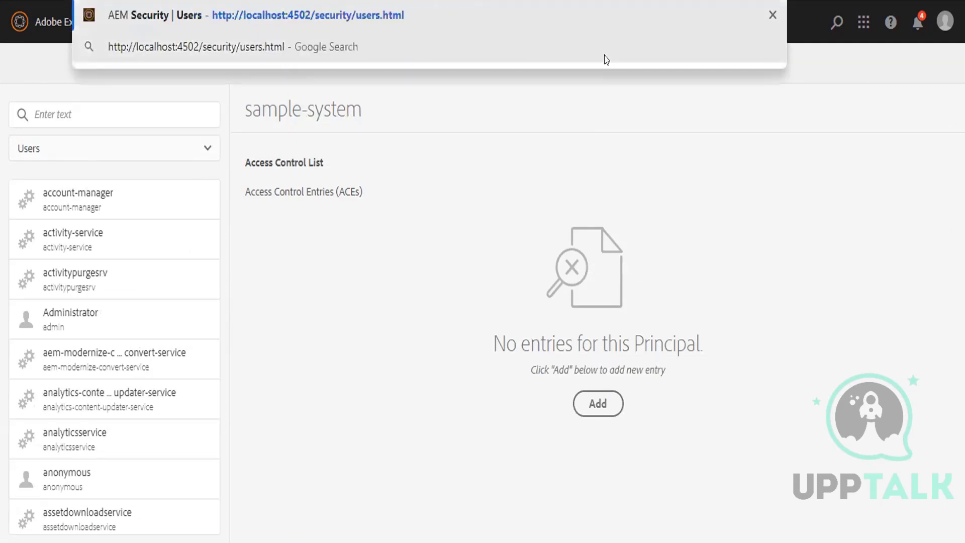
key(Return)
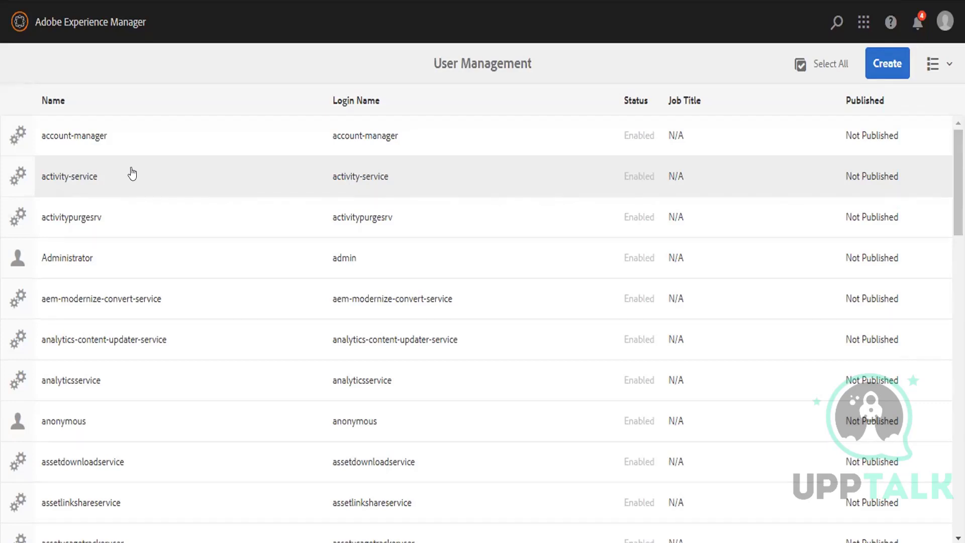
click(836, 22)
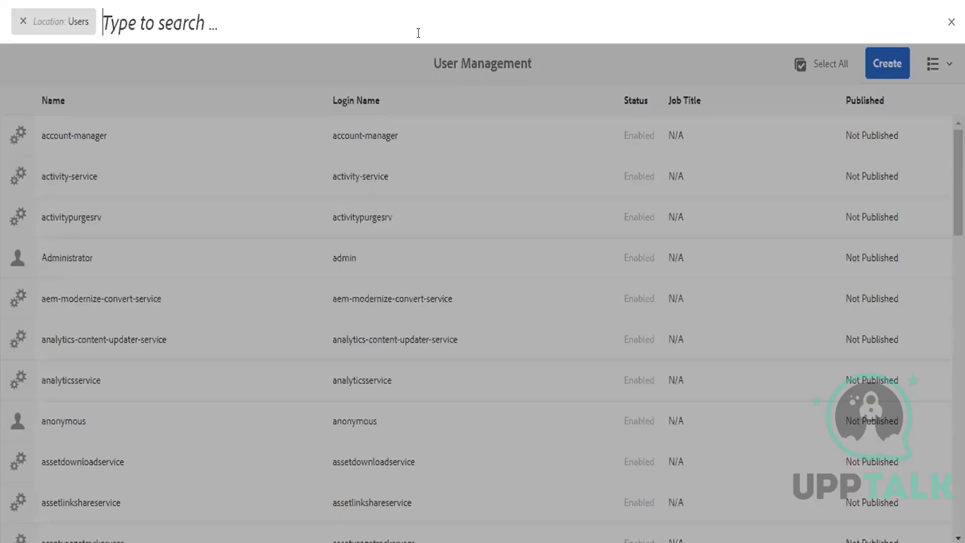
text(anon)
key(Return)
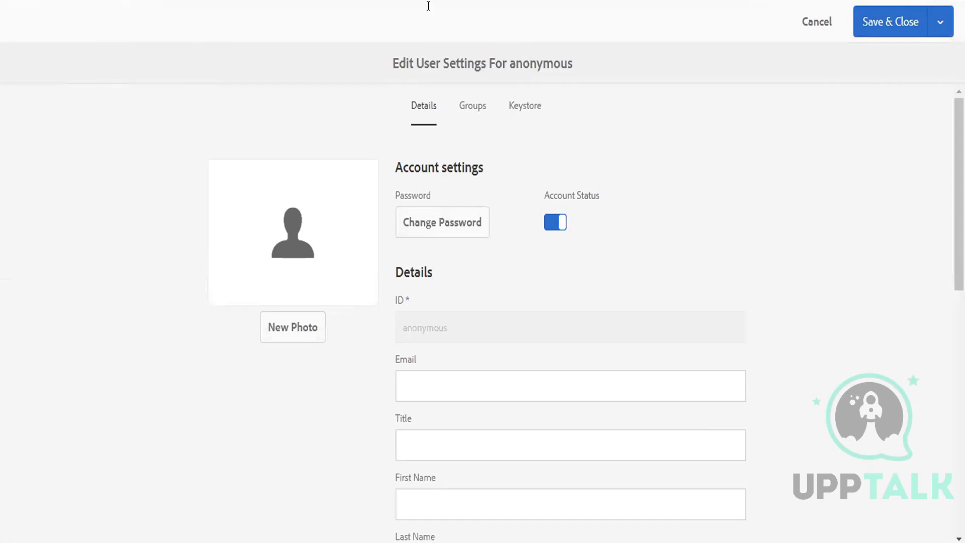
- Return to the localhost:4502 start page and open the Tools console
text(http://localhost:4502)
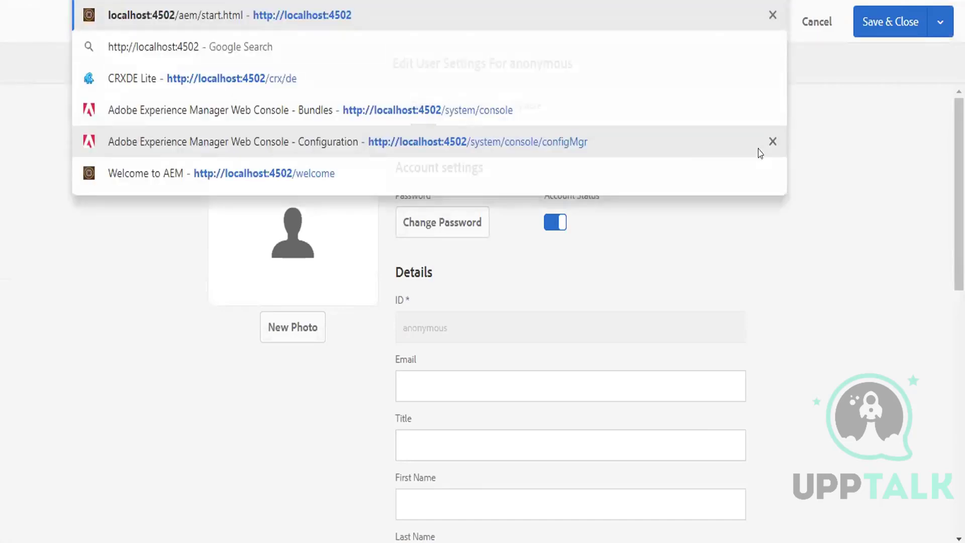
key(Return)
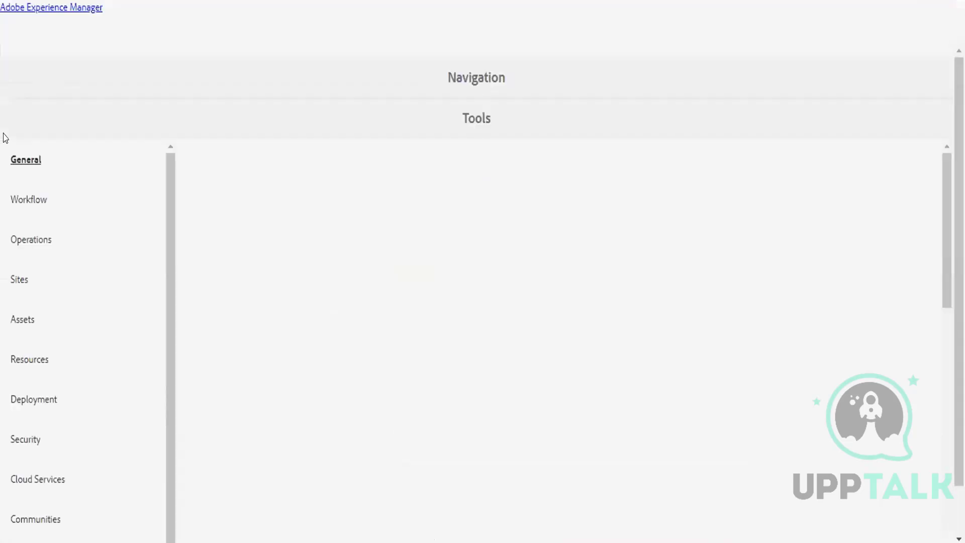
click(20, 107)
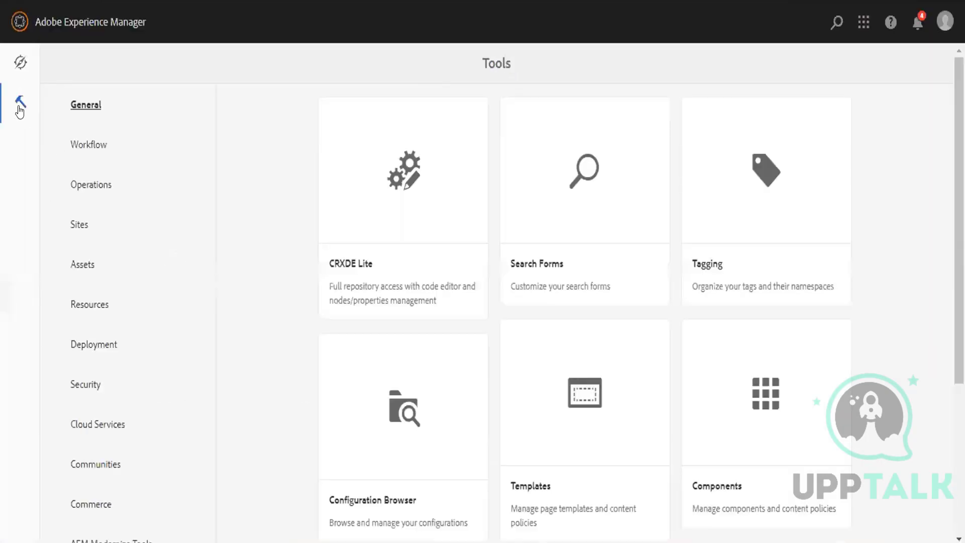
- In Security > Permissions, filter to Users, search 'anon' and select the anonymous user
click(119, 381)
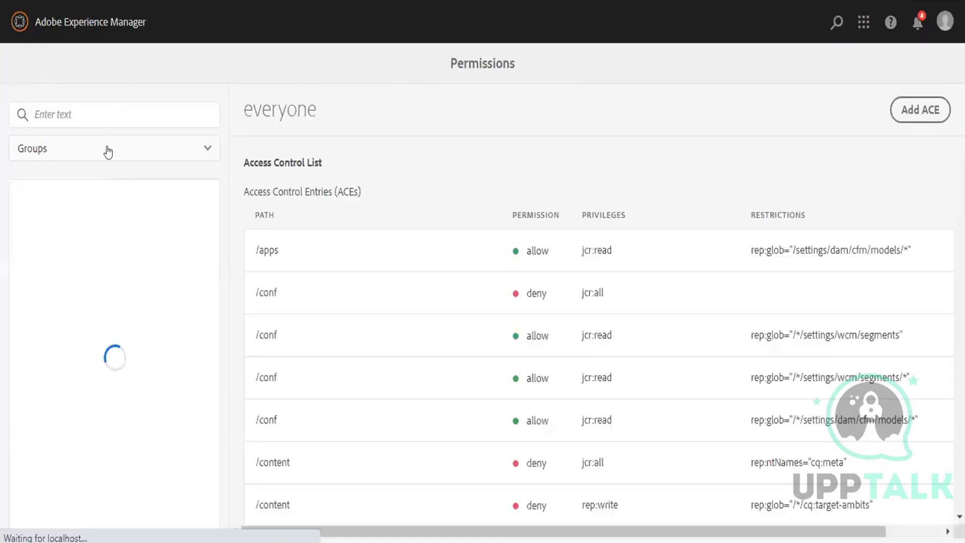
click(92, 155)
click(51, 215)
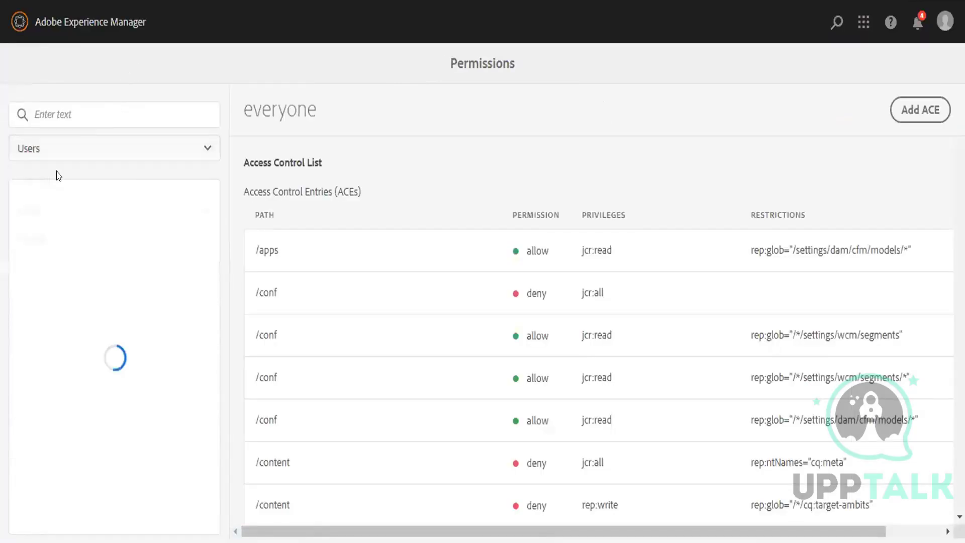
click(90, 109)
text(anao)
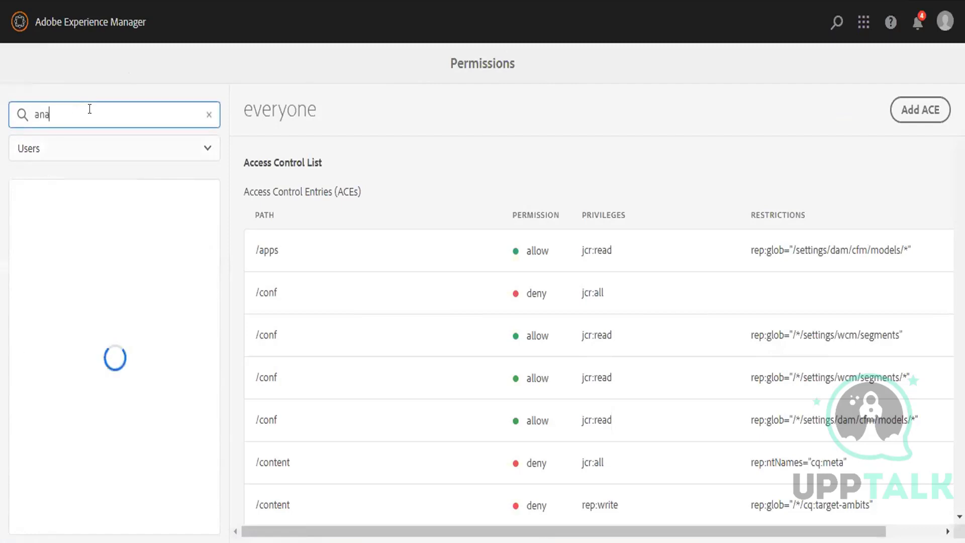
key(BackSpace)
key(BackSpace)
text(on)
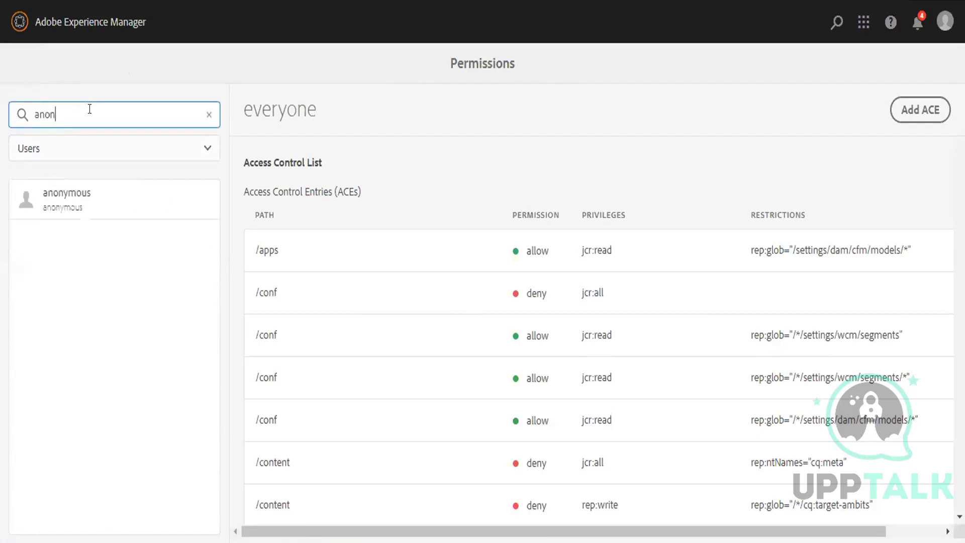
click(42, 216)
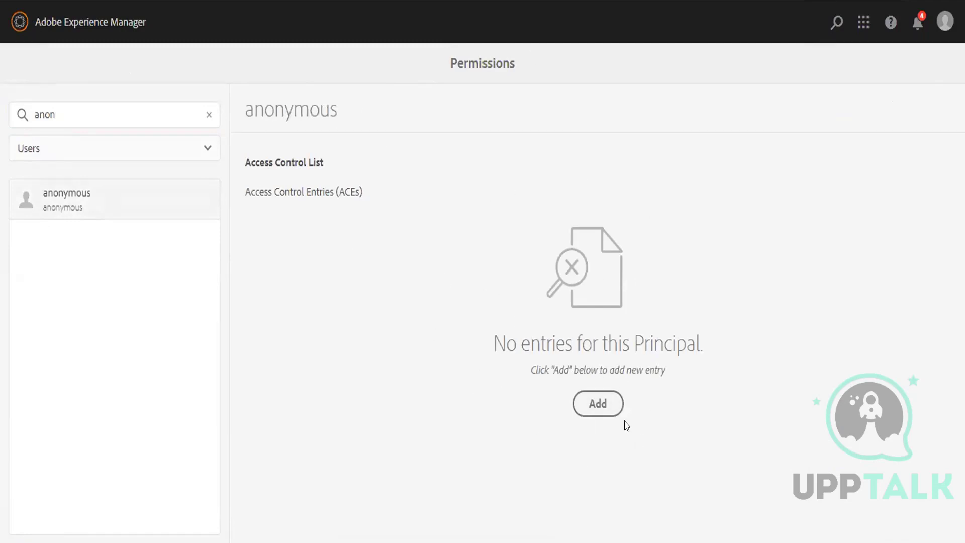
click(604, 403)
right_click(714, 1)
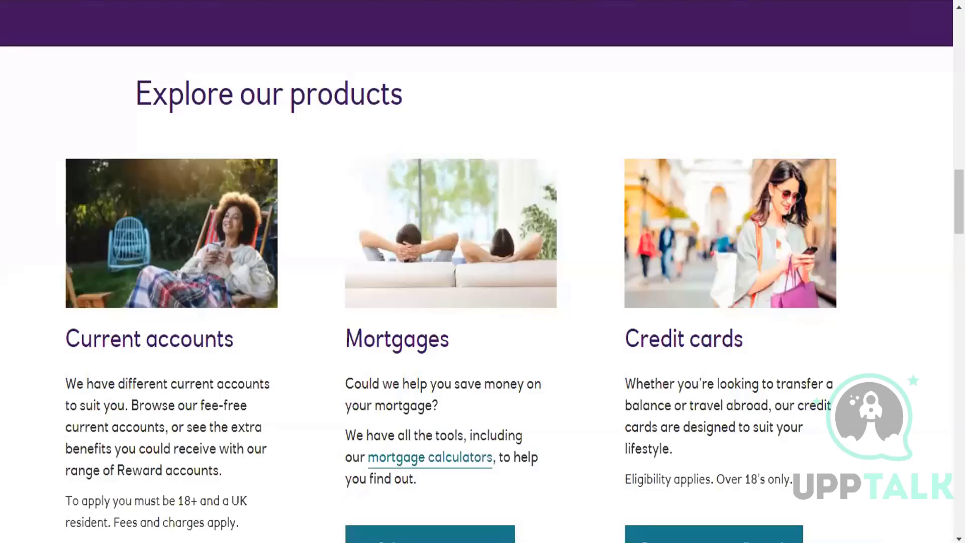
- Enter localhost:4502 and choose the Web Console - Configuration suggestion
text(localhost:4502/aem/start.html - localhost:4502)
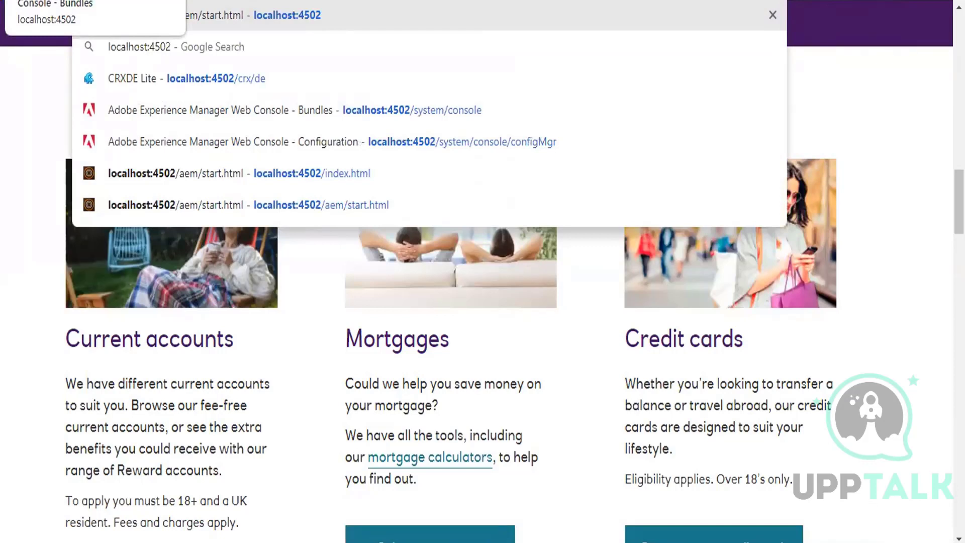
key(Down)
key(Down)
key(Down)
key(Down)
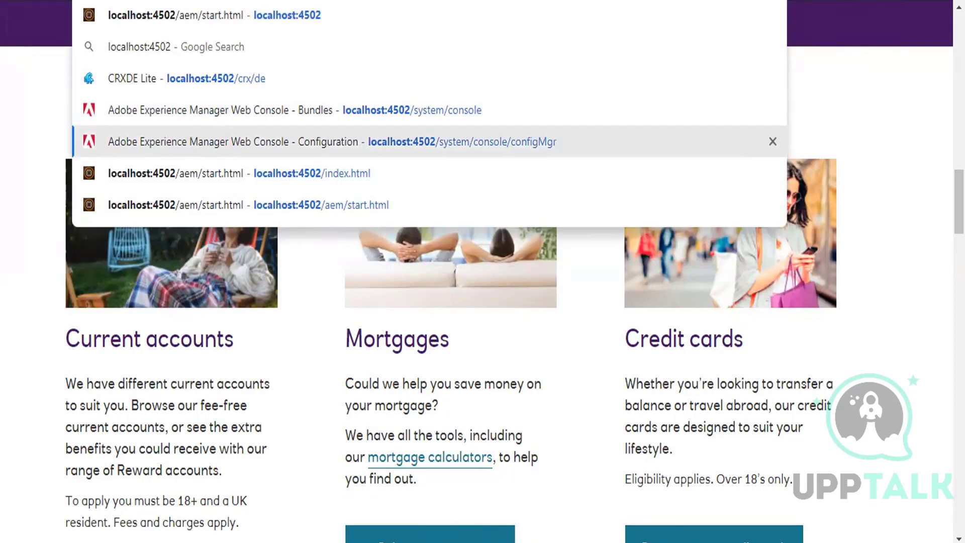
key(Return)
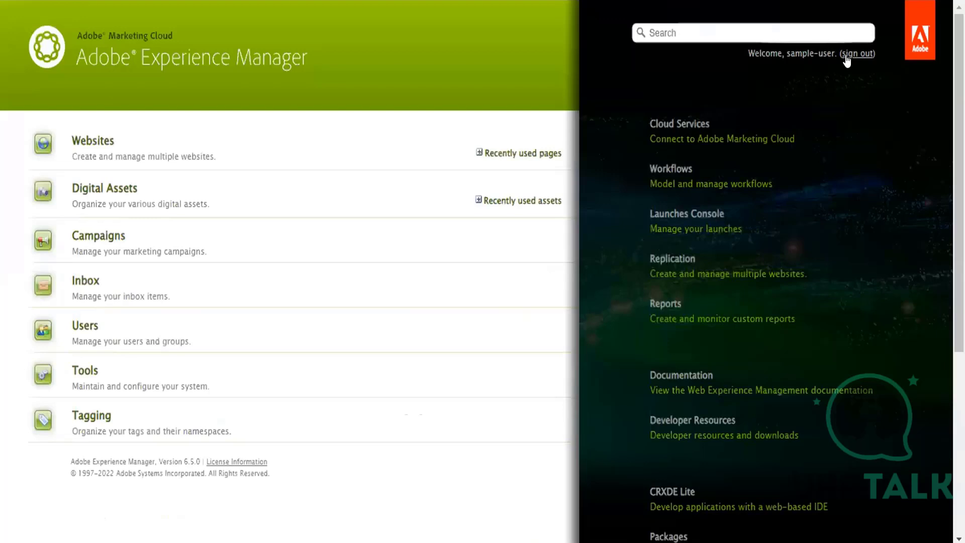
- Sign out of the sample user, try signing in as admin, and dismiss the failed prompt
click(846, 54)
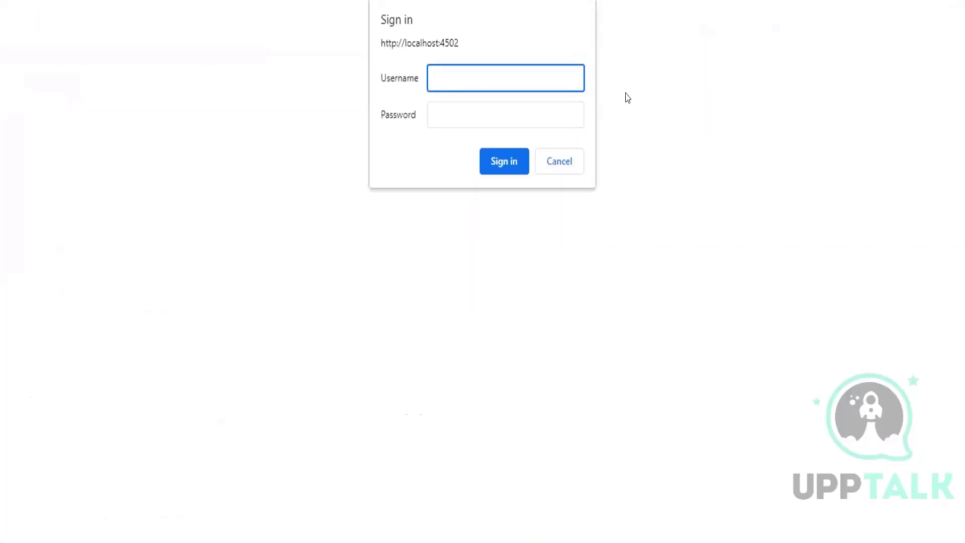
text(admin)
key(Tab)
text(admin)
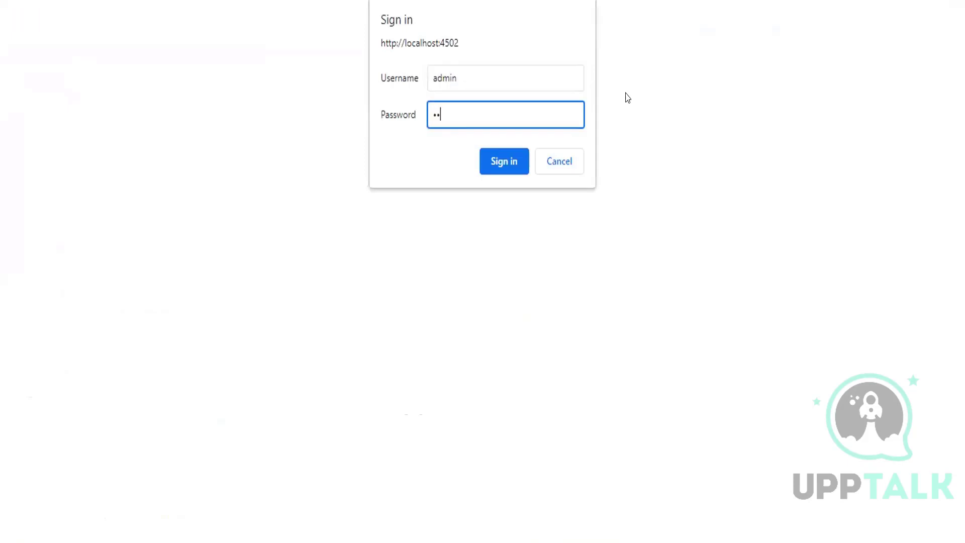
key(Return)
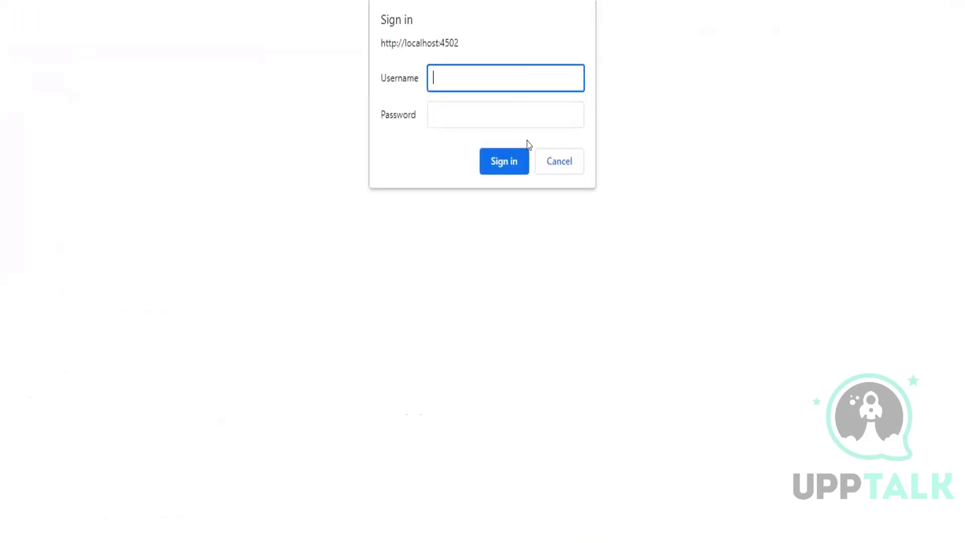
click(559, 160)
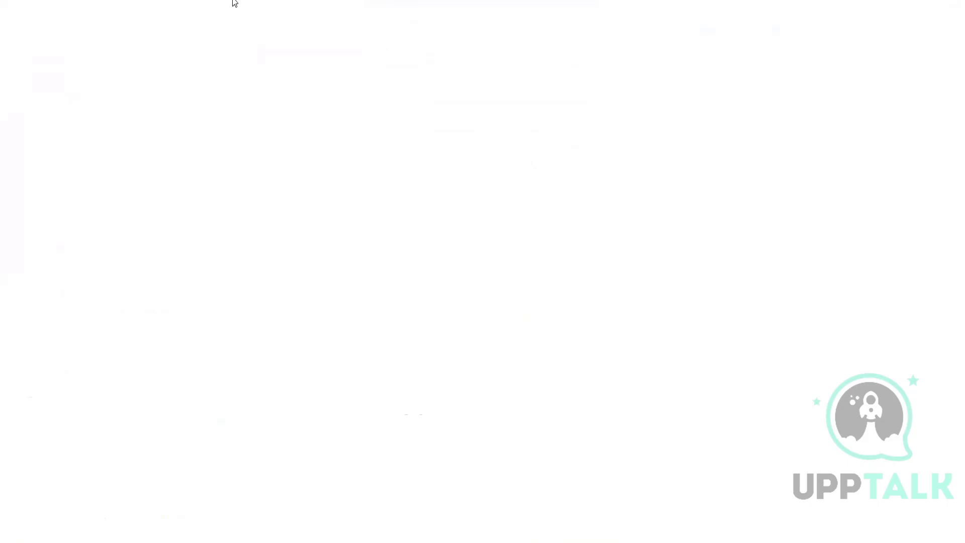
- Load localhost:4502/system/console/configMgr and sign in with the administrator credentials
click(474, 13)
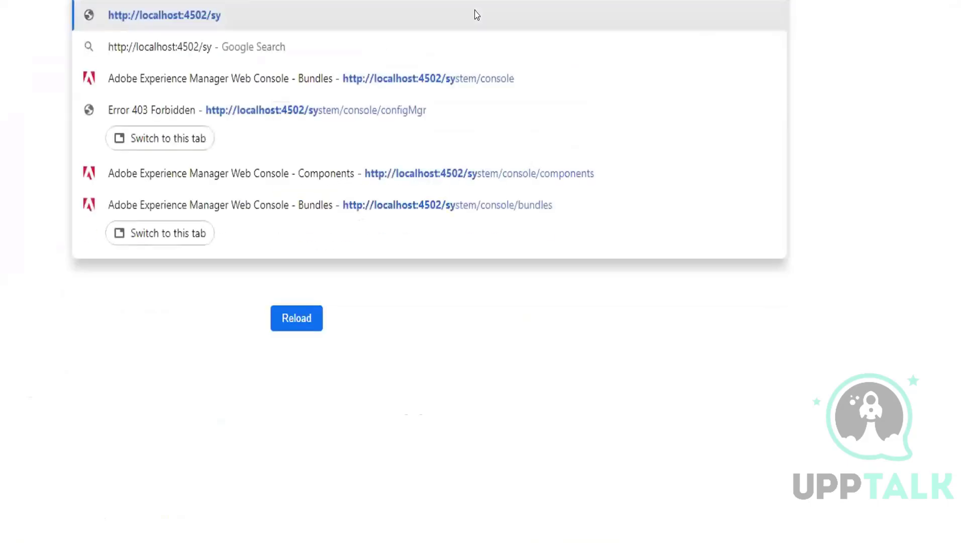
key(BackSpace)
key(BackSpace)
key(Return)
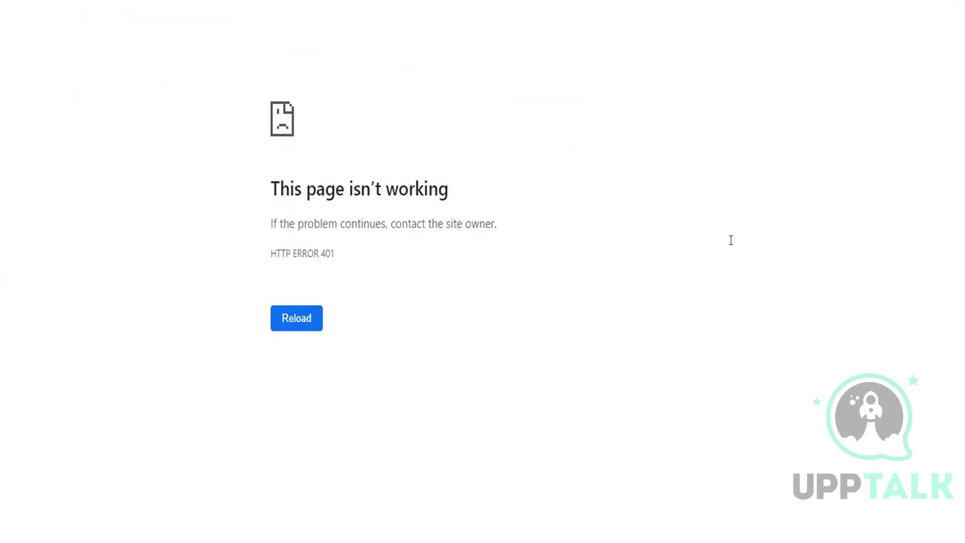
text(admin)
key(Tab)
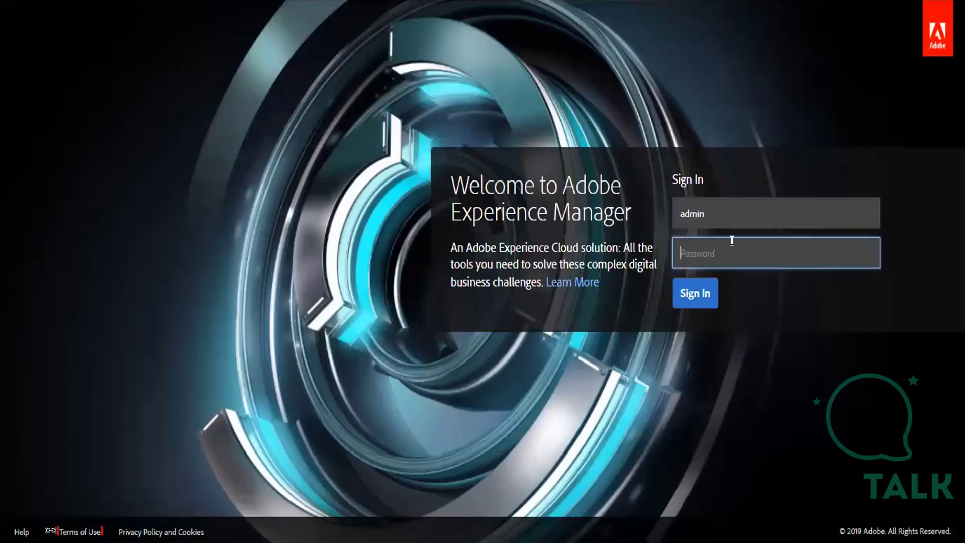
text(admin)
key(Return)
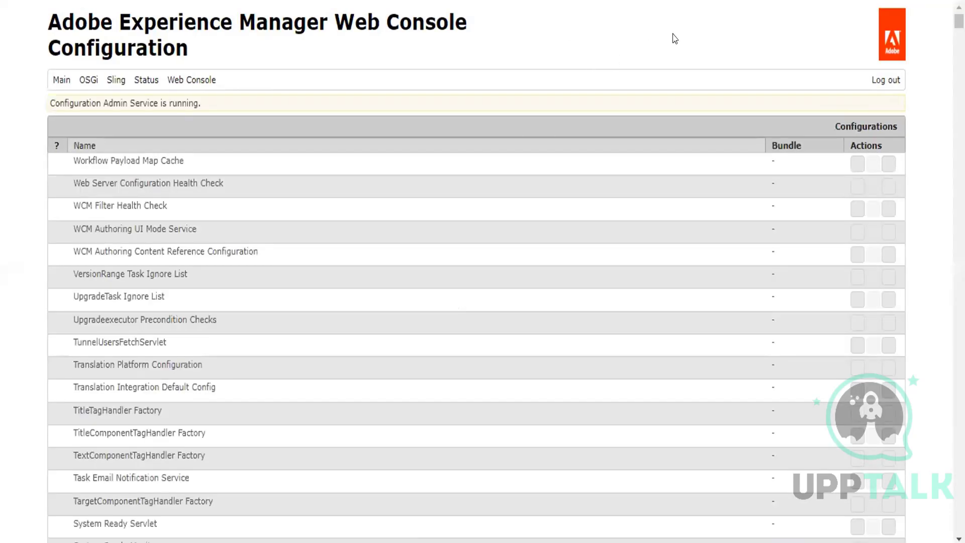
- Find 'user ma' on the page and open the convert-content Service User Mapper Amendment mapping
key(ctrl+f)
text(us)
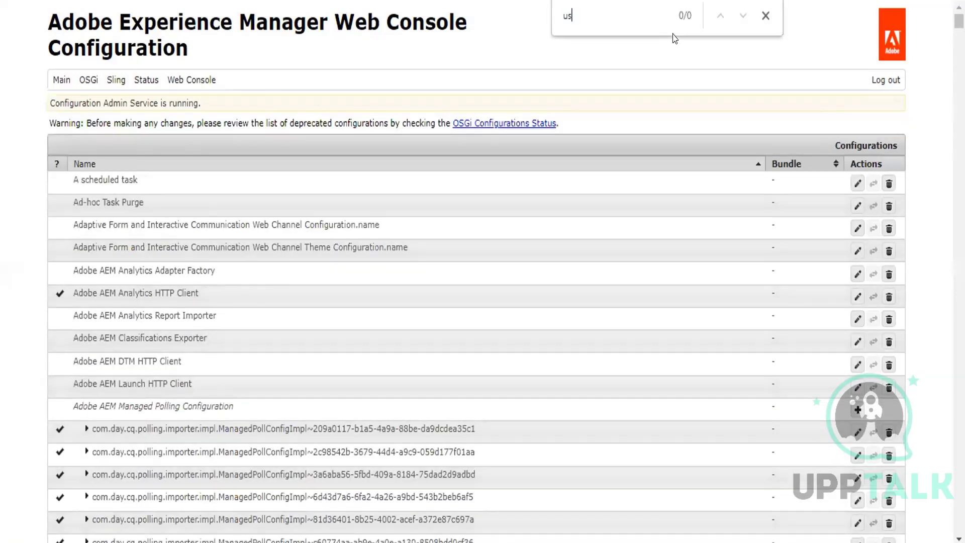
text(er ma)
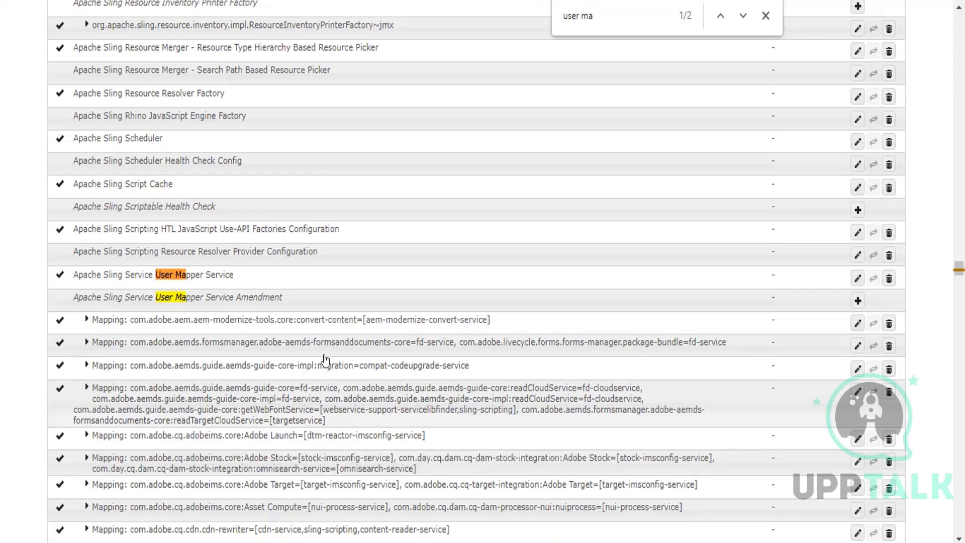
click(323, 324)
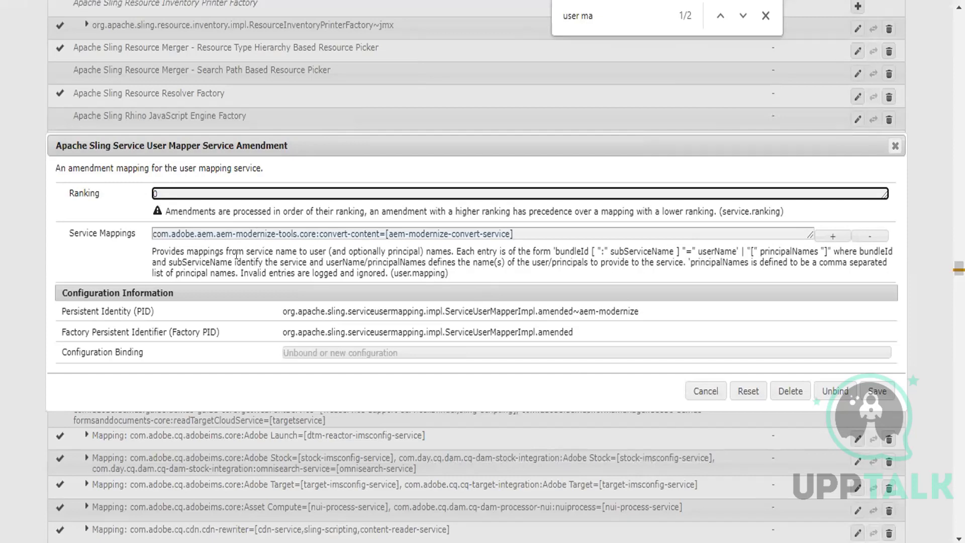
- Select the bundle ID, then the convert-content subservice name in Service Mappings
drag(315, 233, 130, 220)
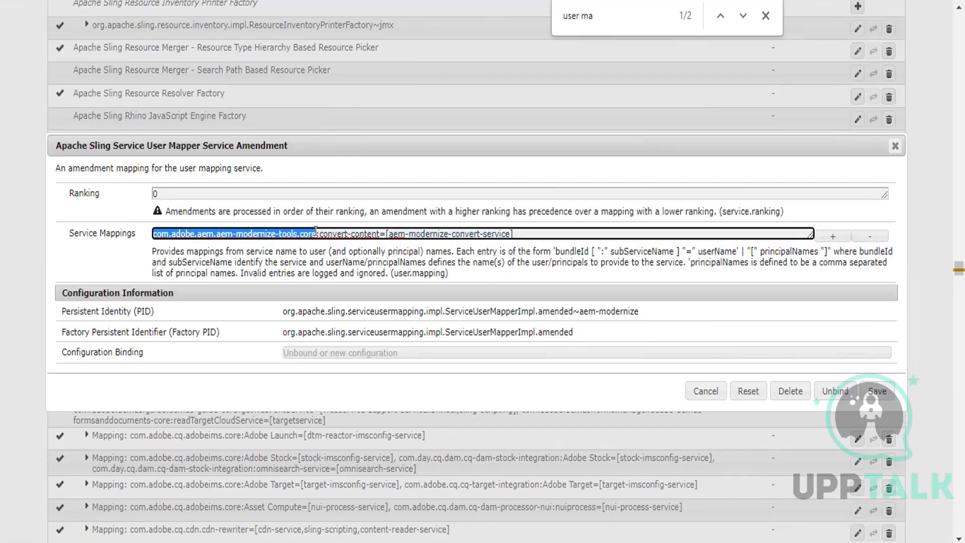
drag(319, 231, 381, 231)
key(ctrl+c)
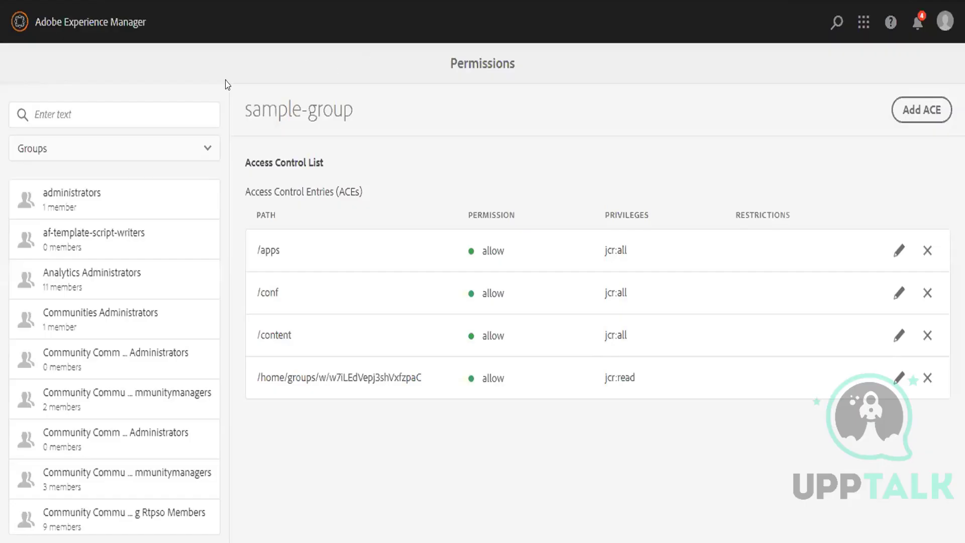
- Filter Permissions principals to Users and search for convert-content
click(108, 149)
click(70, 215)
click(74, 116)
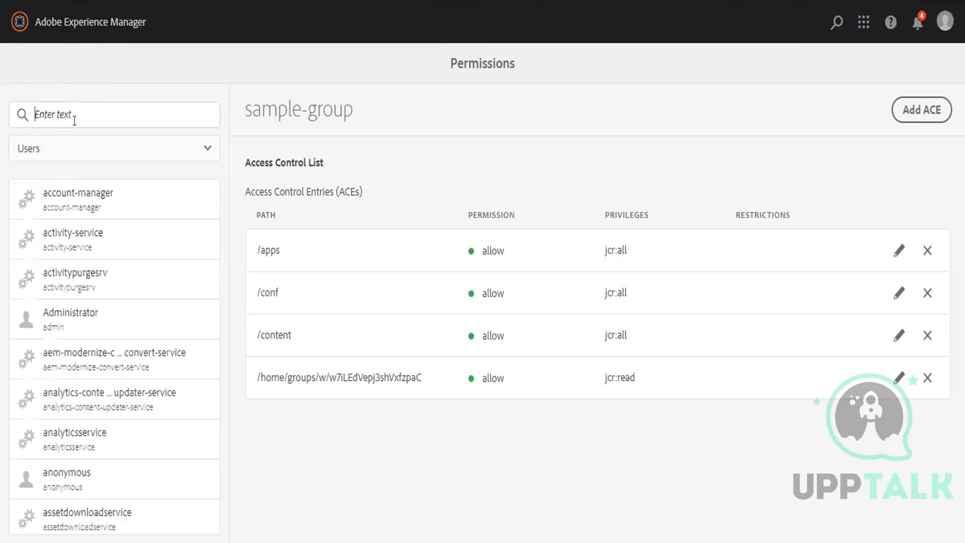
key(ctrl+v)
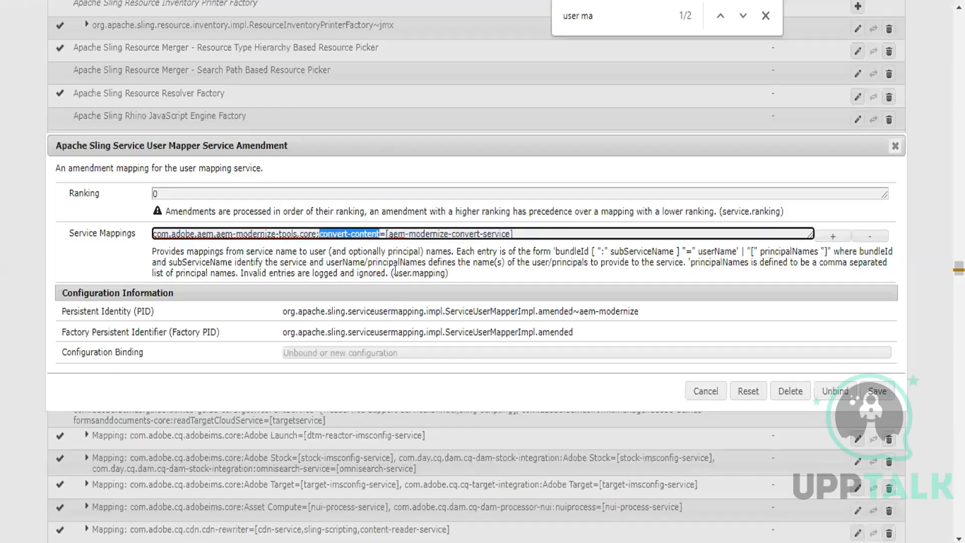
- Copy aem-modernize-convert-service from the mapping, search users for it, and return to the configuration
drag(386, 234, 507, 221)
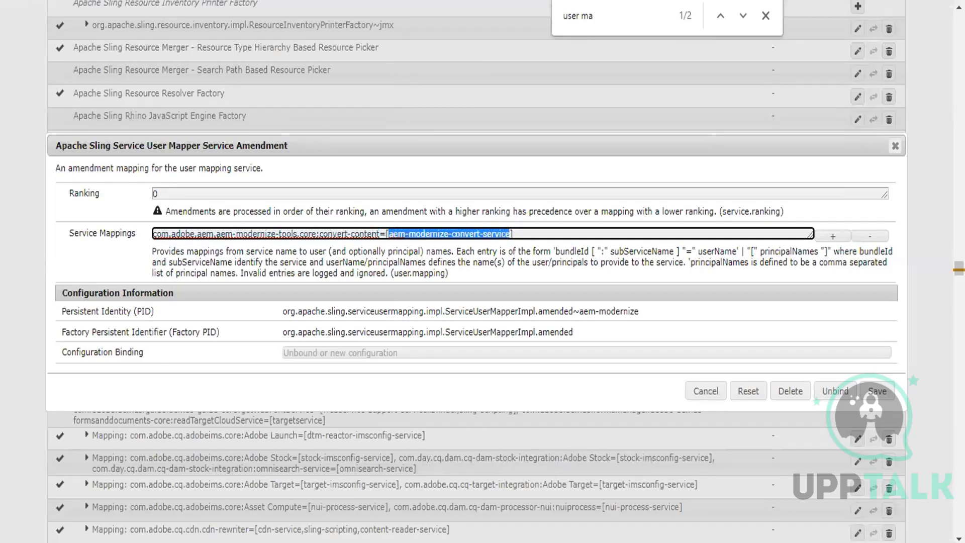
key(ctrl+c)
key(alt+Tab)
key(ctrl+a)
key(ctrl+v)
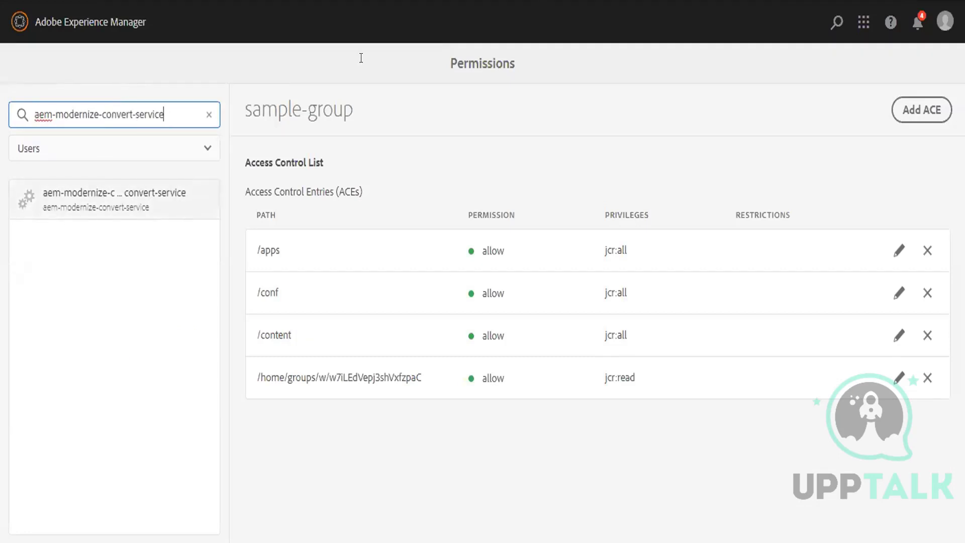
key(alt+Tab)
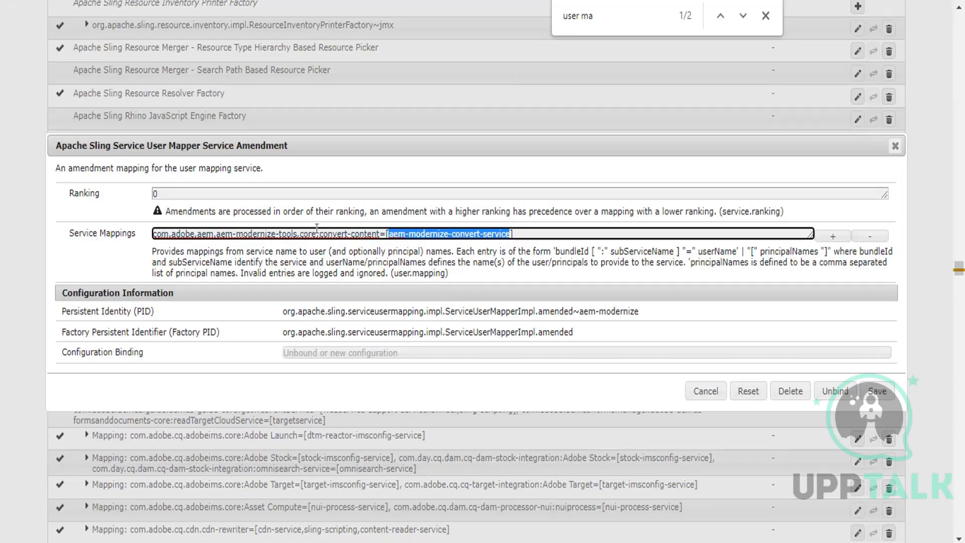
drag(318, 231, 373, 228)
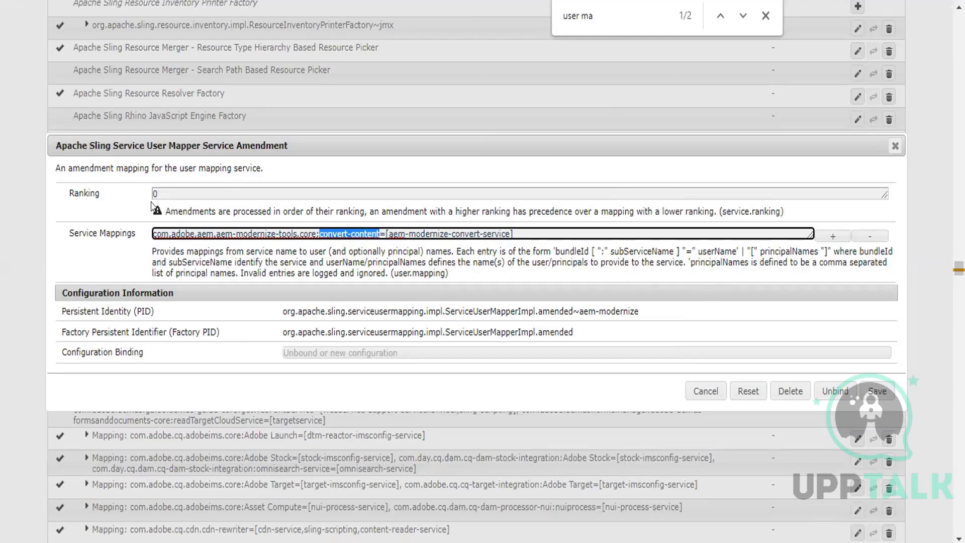
drag(153, 234, 311, 241)
click(204, 226)
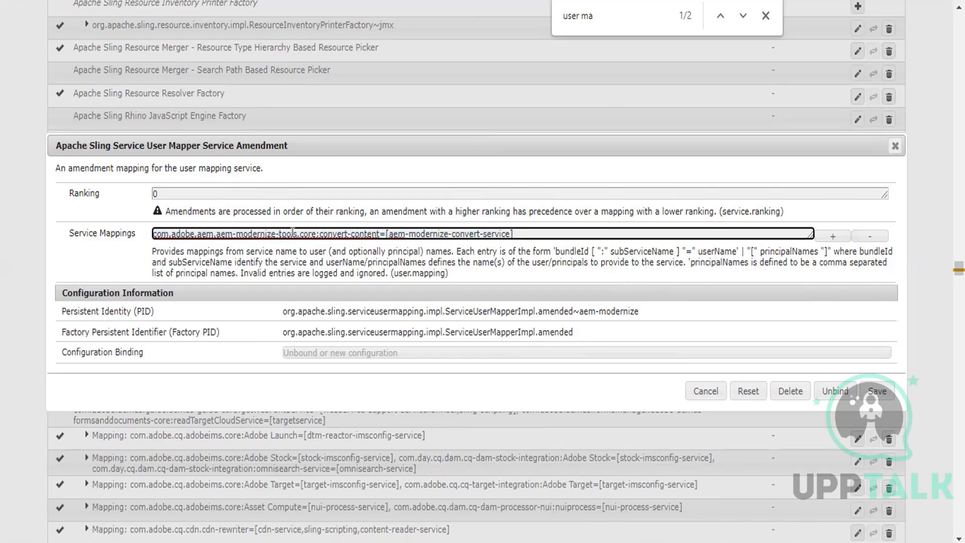
drag(297, 233, 74, 211)
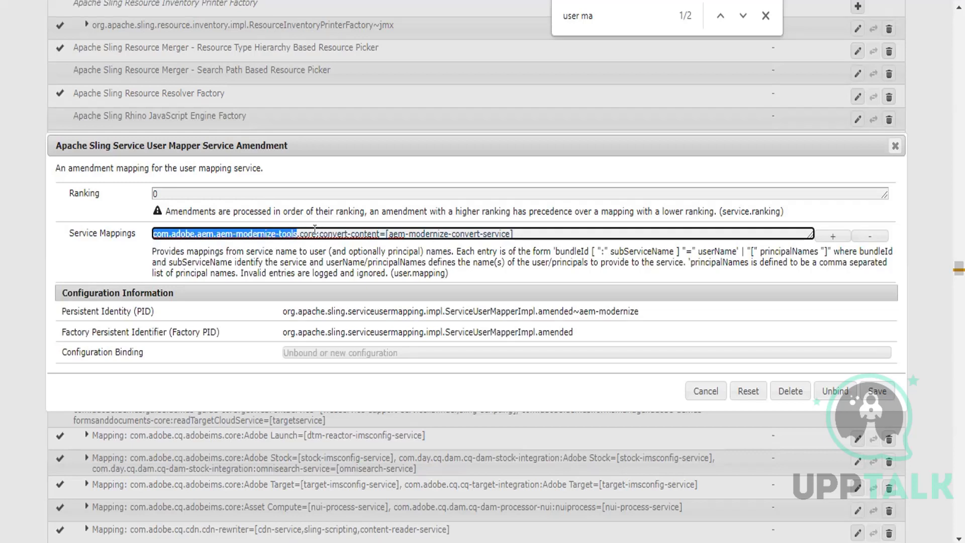
click(293, 230)
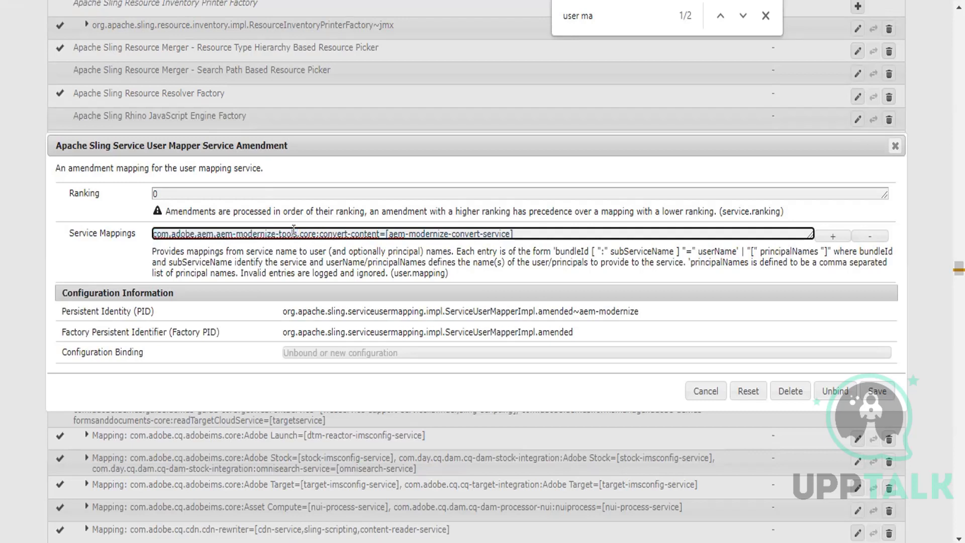
drag(314, 232, 97, 215)
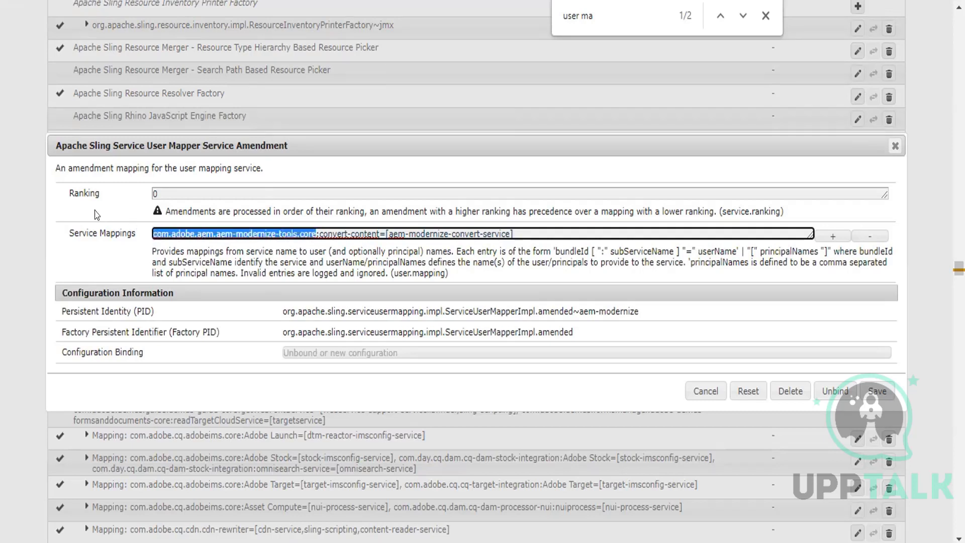
double_click(163, 193)
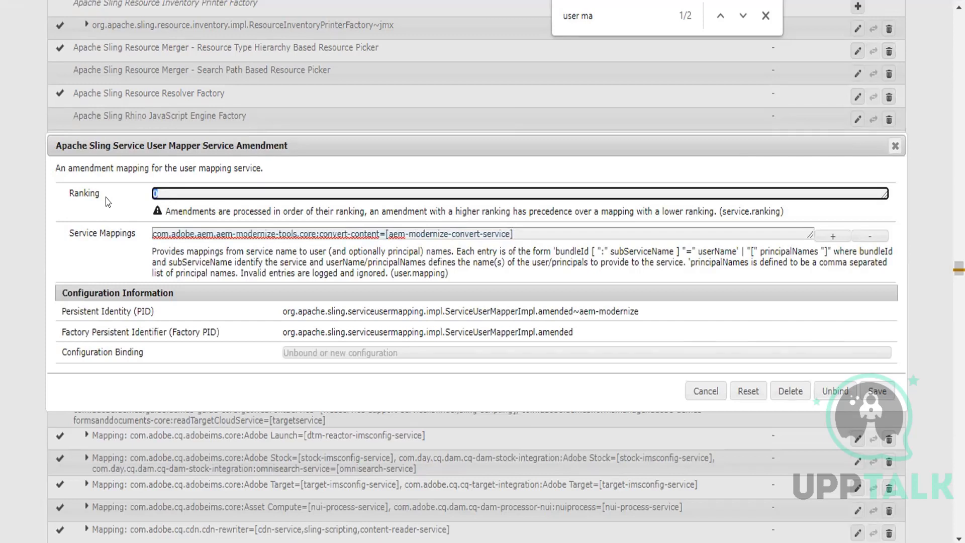